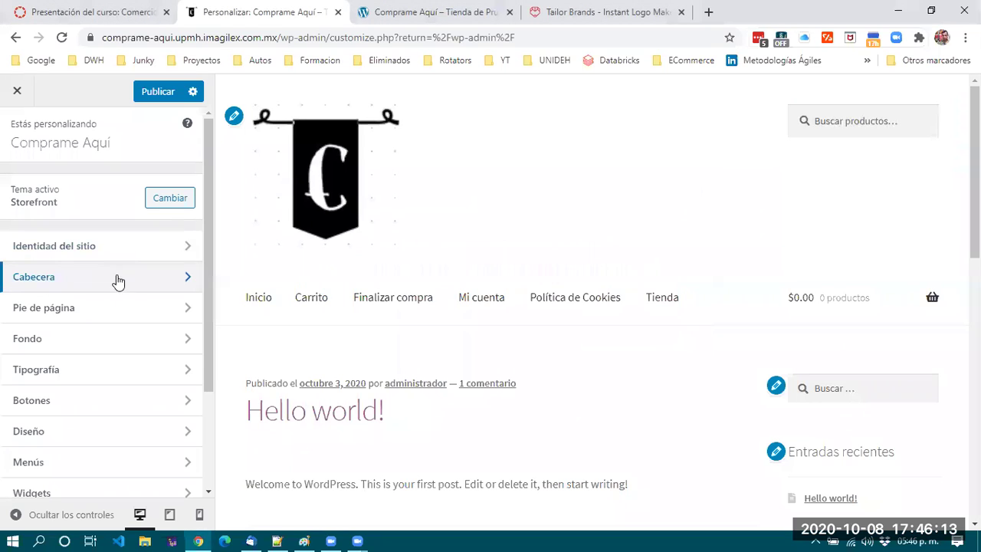
- In the header settings (Cabecera), set the background colour to the purple #8331f7
left_click(66, 285)
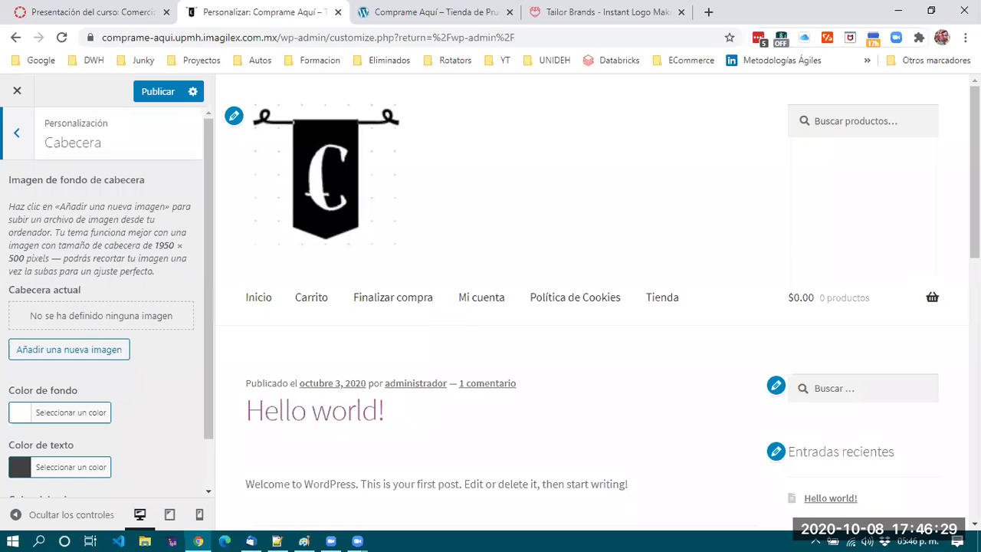
scroll(110, 333, "down", 1)
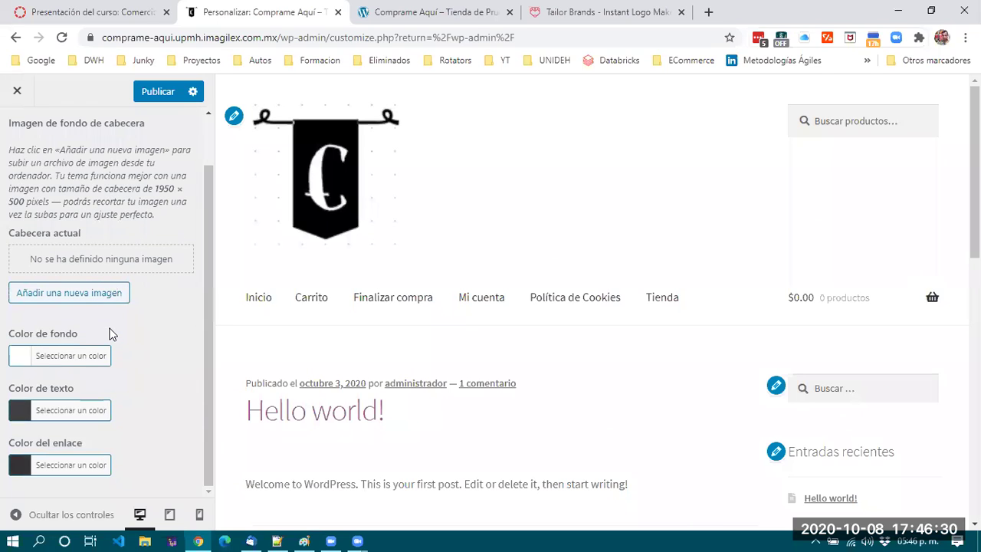
left_click(79, 362)
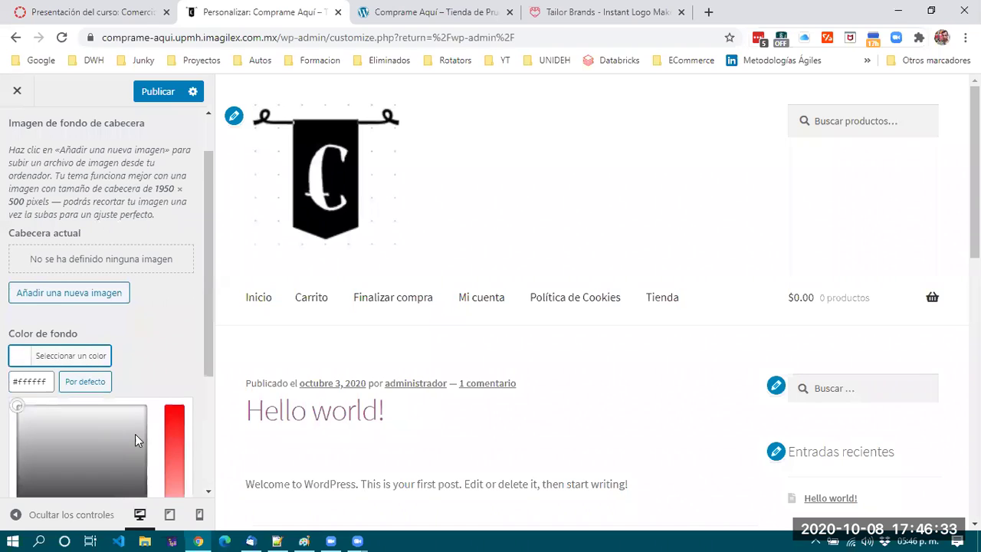
left_click(176, 425)
left_click(136, 410)
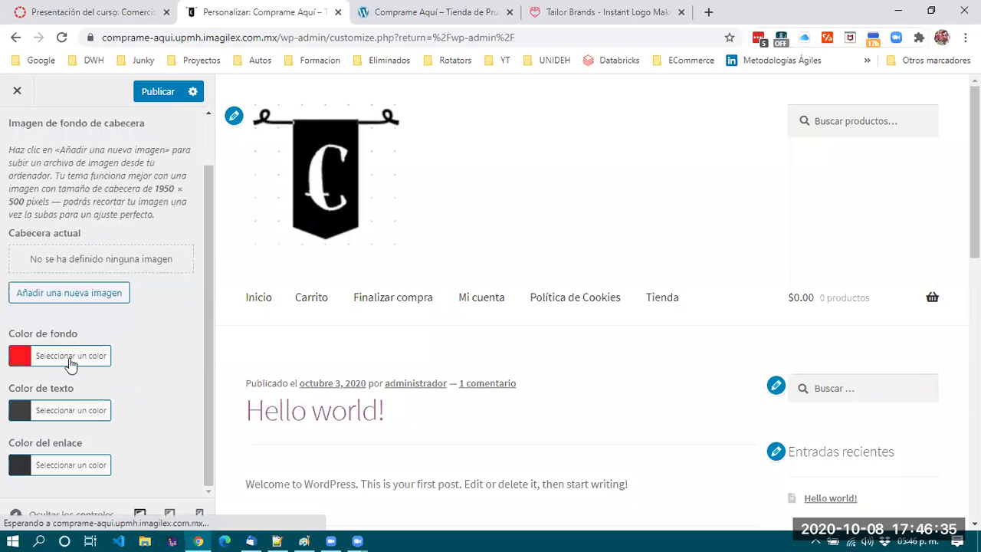
left_click(67, 362)
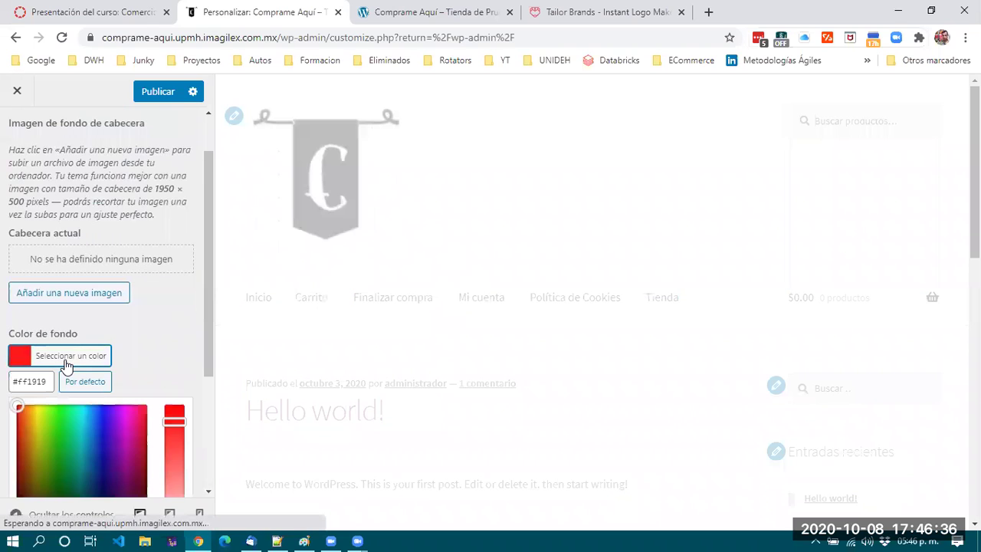
left_click(103, 415)
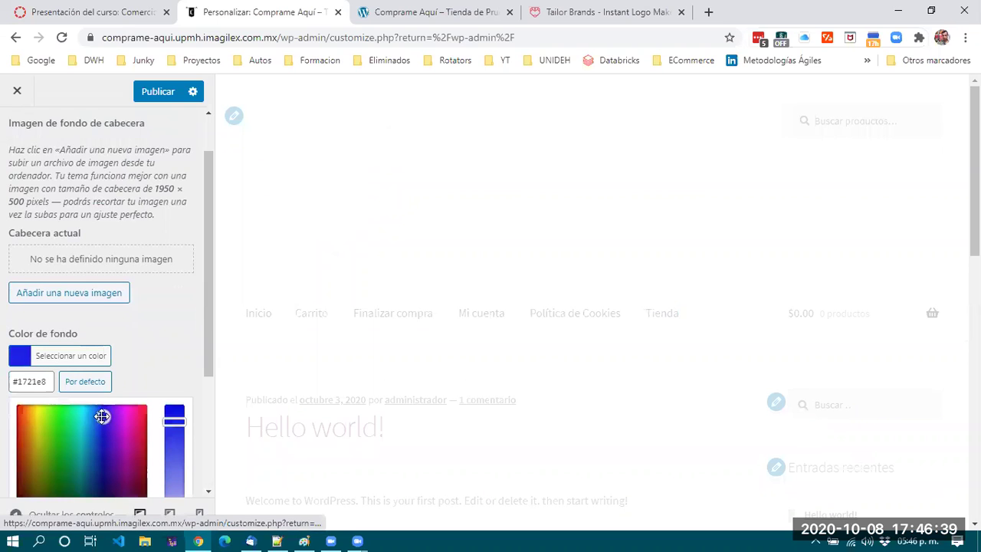
left_click(113, 410)
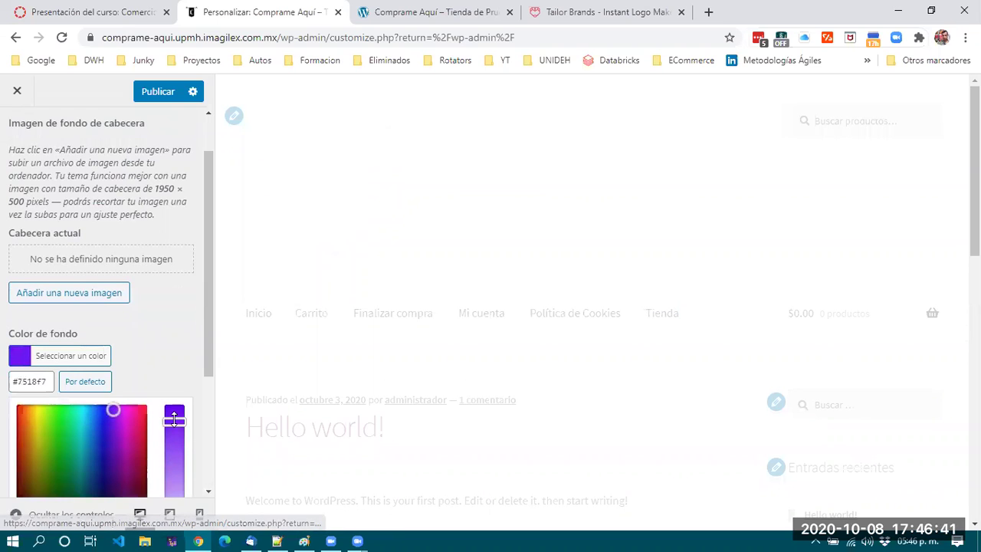
left_click_drag(174, 421, 174, 436)
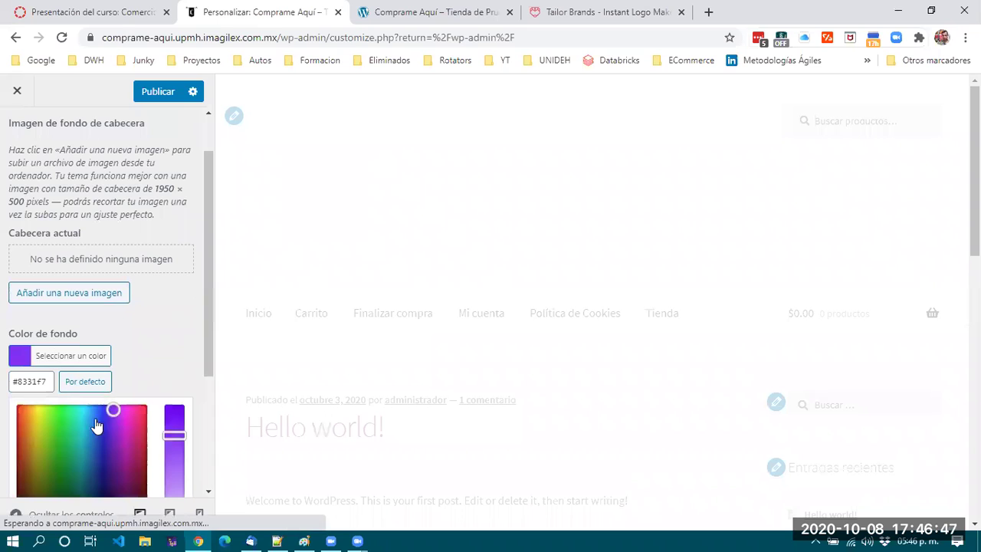
left_click(264, 325)
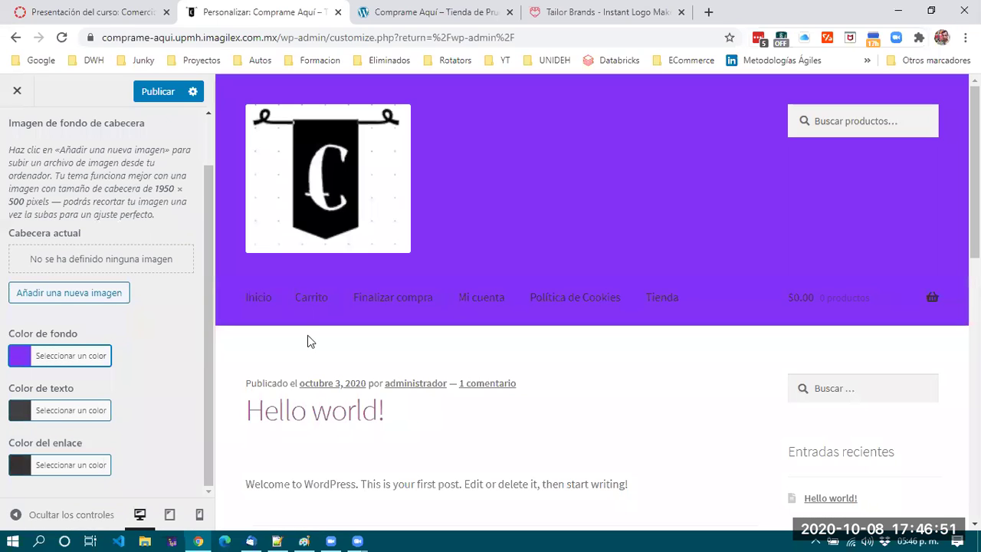
- Set the header's text colour to #eaeaea and its link colour to #e8e8e8, and check the page preview
left_click(73, 417)
left_click(113, 469)
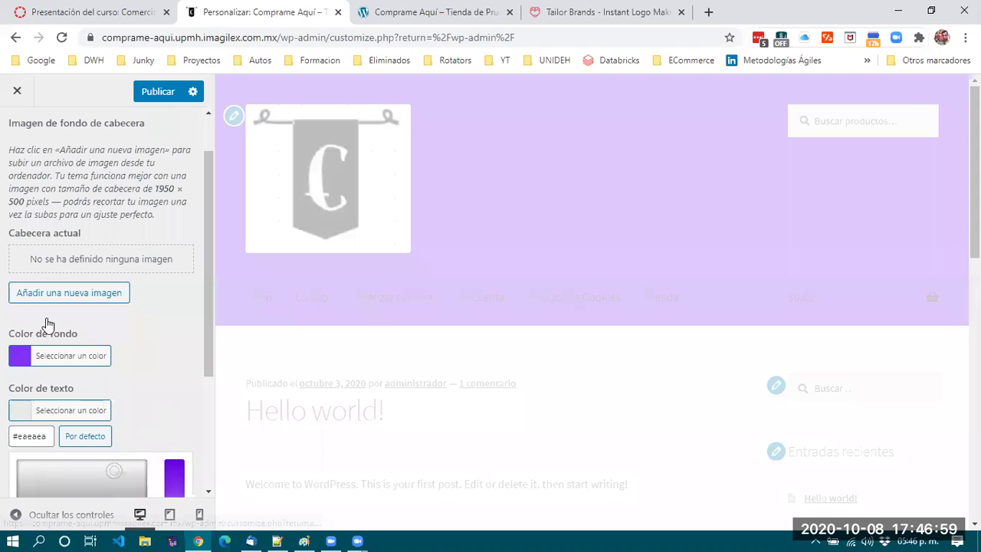
scroll(60, 464, "down", 3)
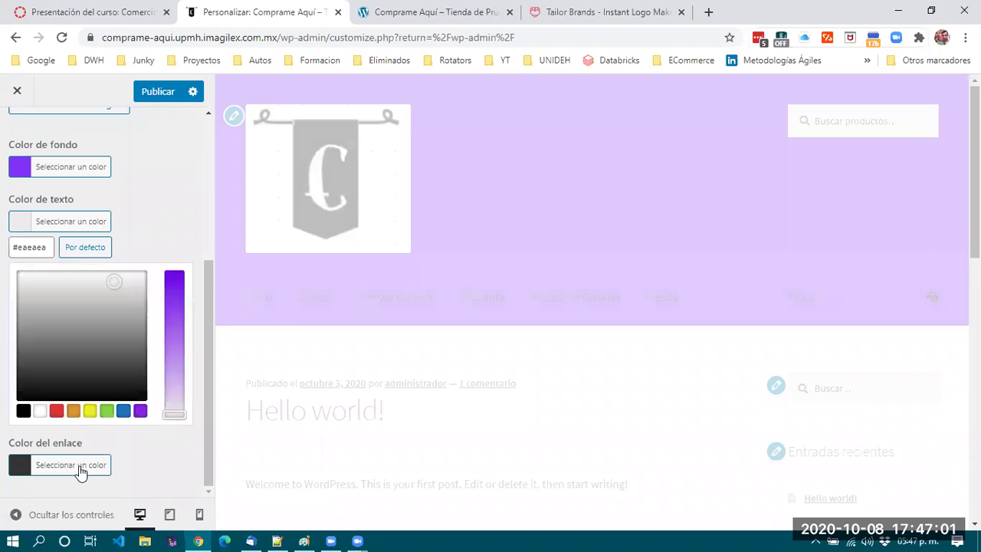
left_click(81, 467)
scroll(79, 474, "down", 3)
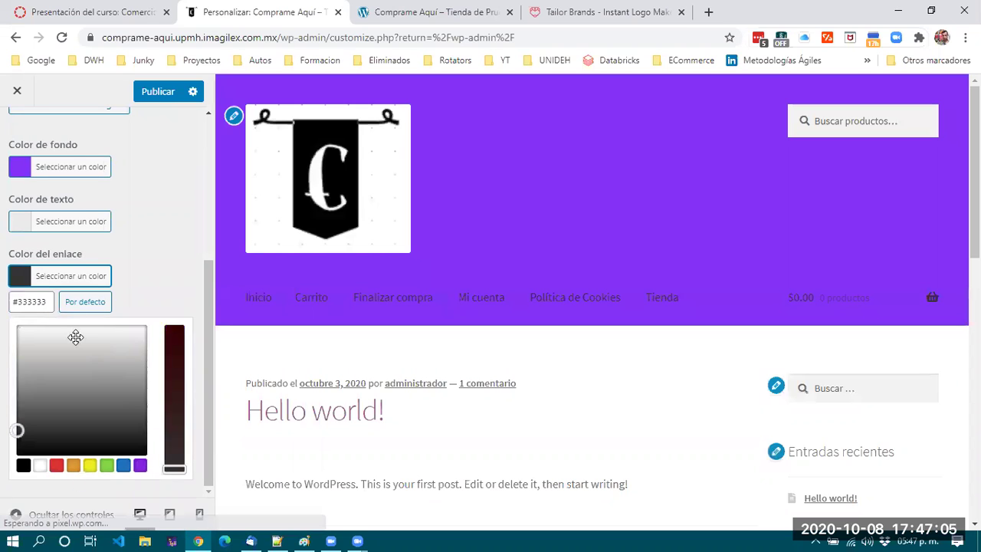
left_click(76, 337)
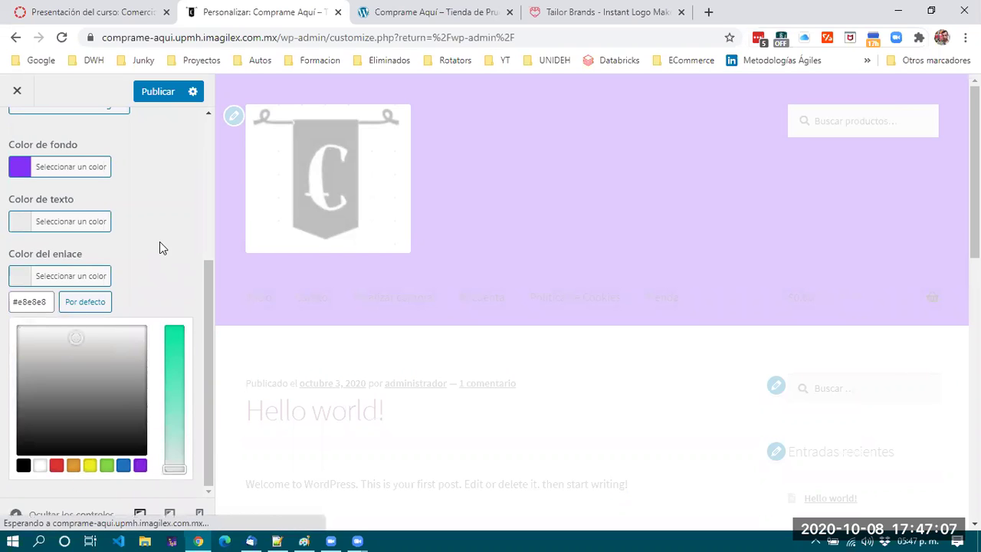
left_click(159, 242)
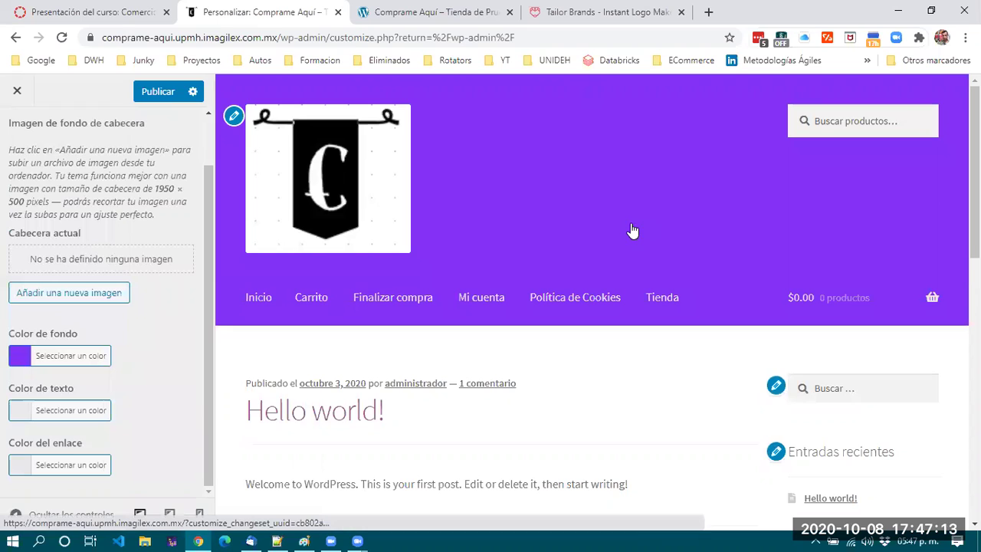
scroll(630, 226, "down", 3)
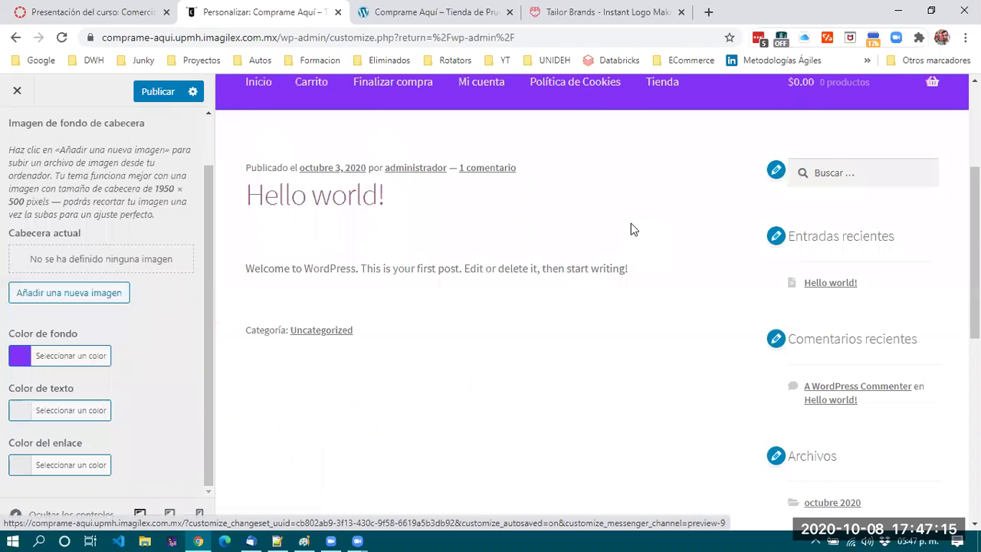
scroll(455, 252, "up", 3)
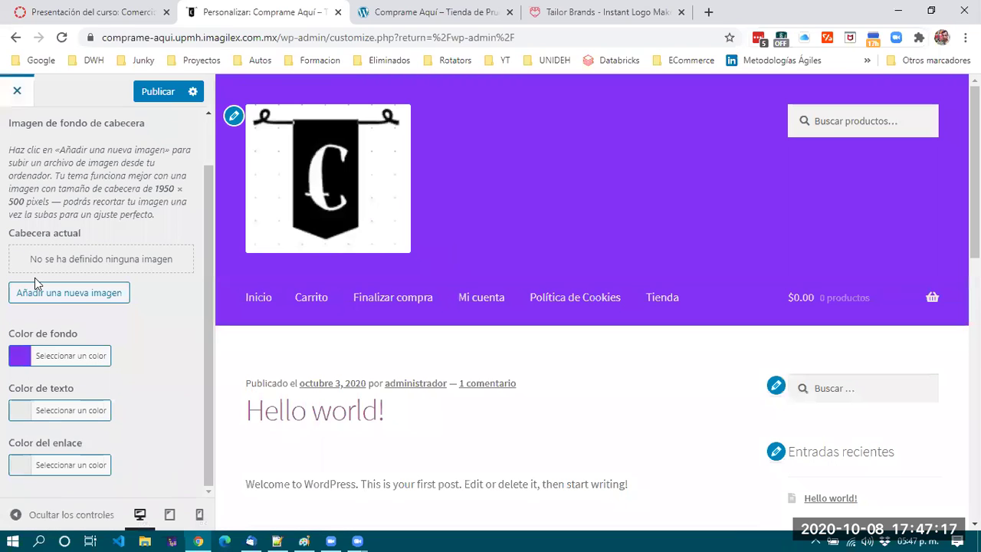
scroll(15, 143, "up", 1)
- In the footer settings (Pie de página), set the background colour to the light purple #9d58e2
left_click(17, 133)
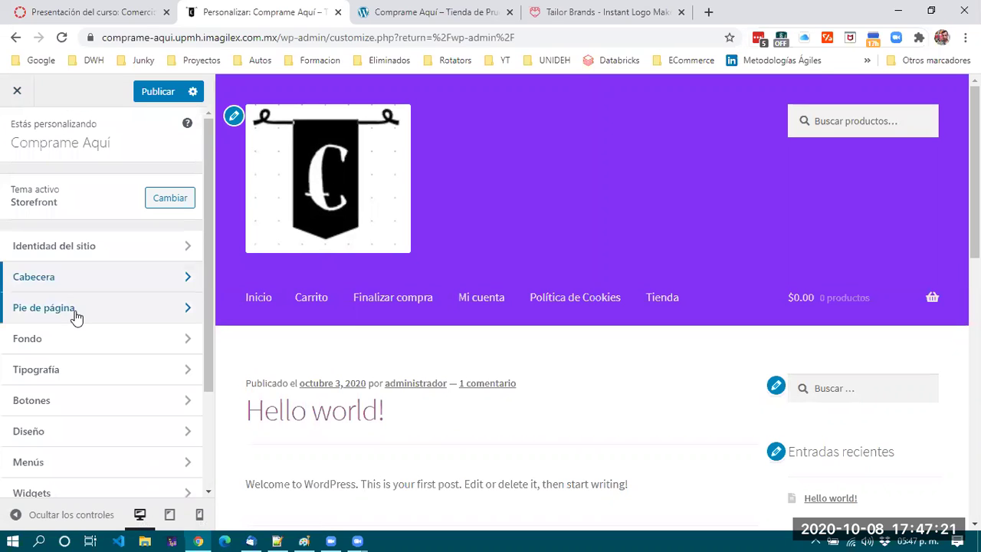
scroll(72, 226, "down", 1)
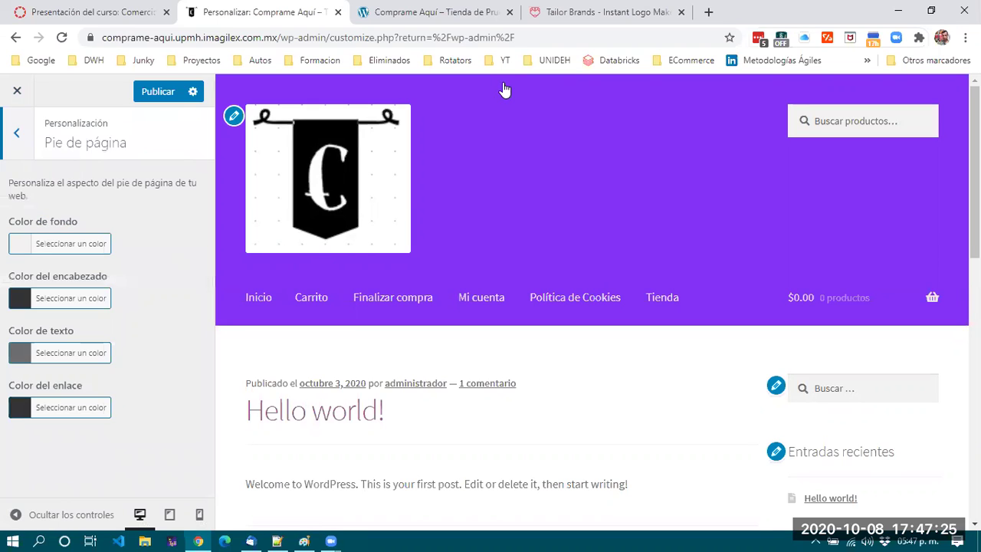
key("ctrl+Tab")
scroll(168, 427, "down", 2)
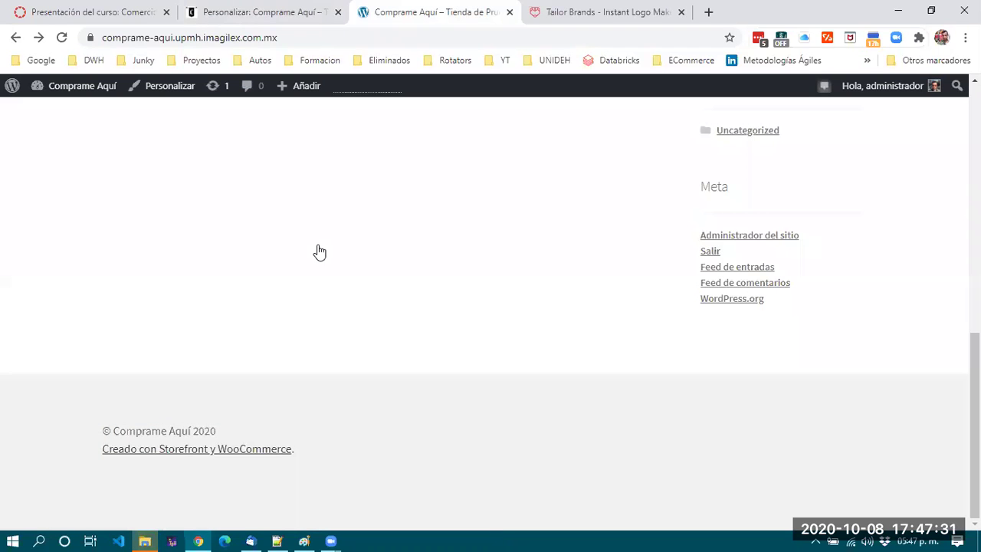
key("ctrl+shift+Tab")
scroll(524, 312, "down", 2)
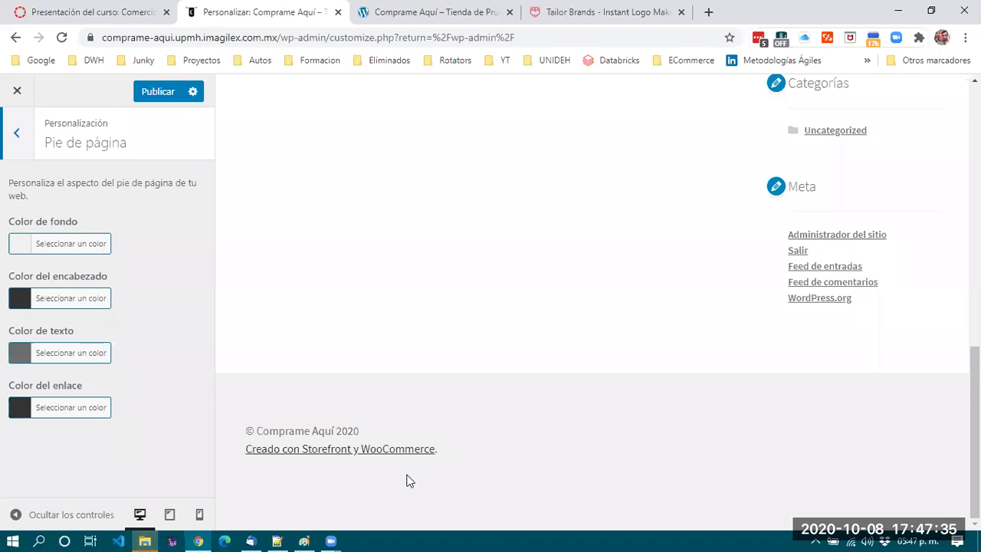
left_click(66, 244)
left_click(140, 434)
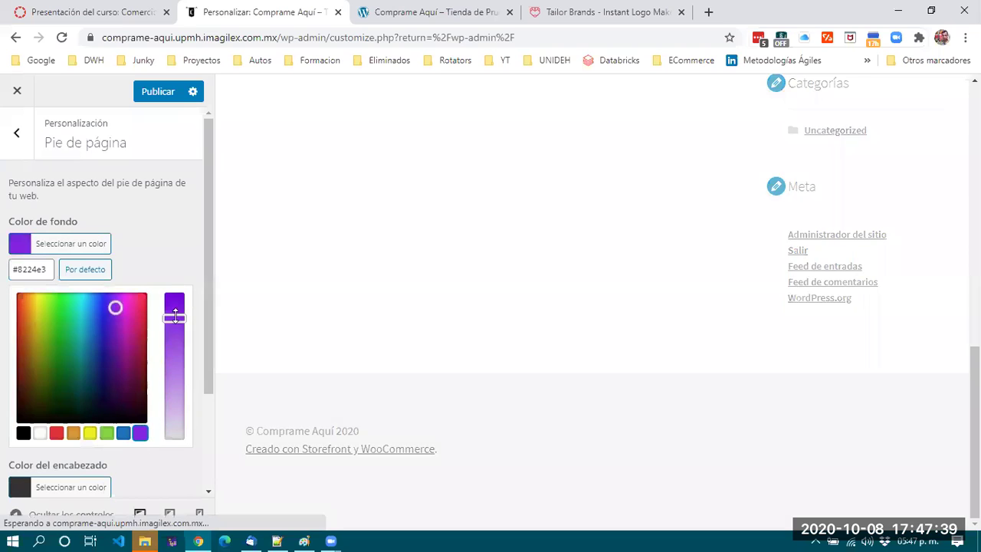
left_click_drag(176, 325, 174, 350)
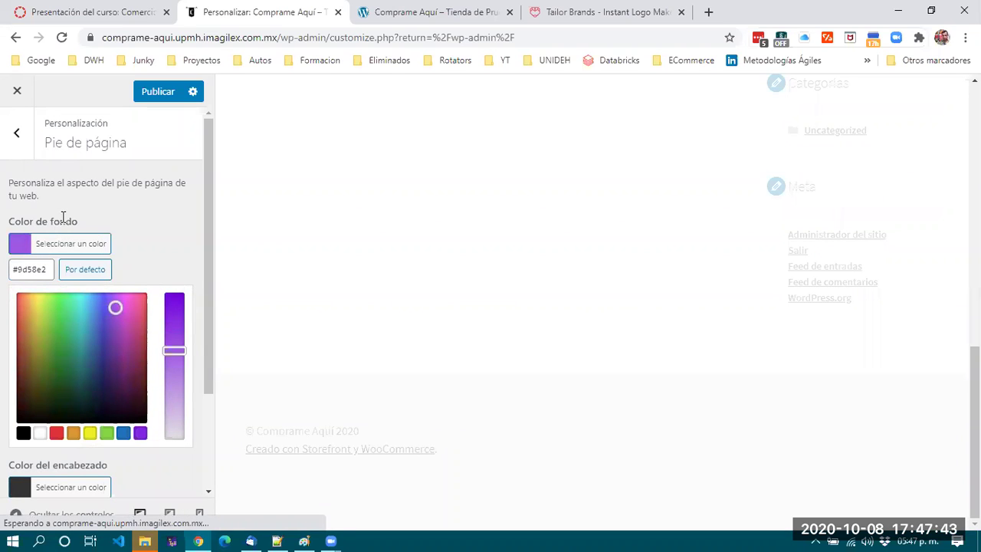
scroll(169, 308, "down", 2)
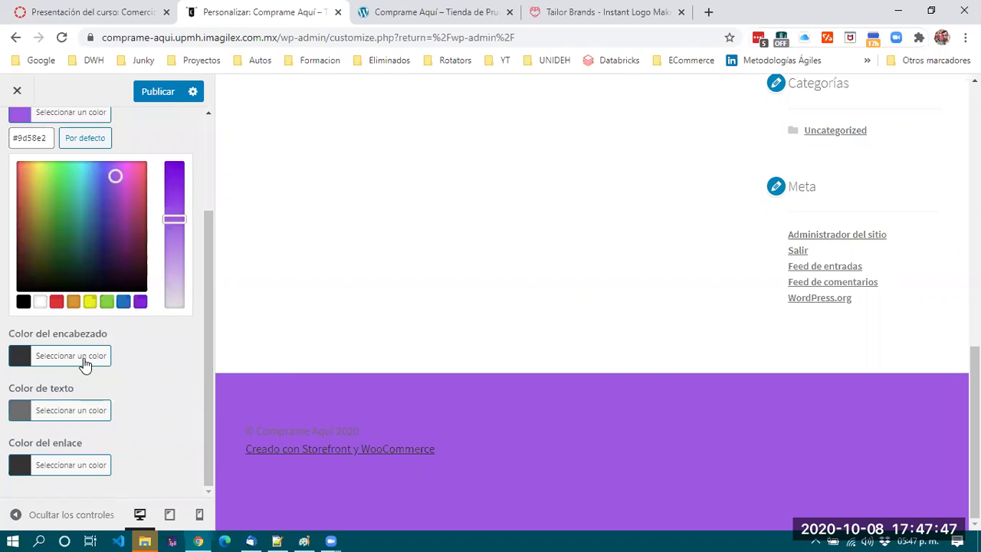
scroll(144, 151, "up", 3)
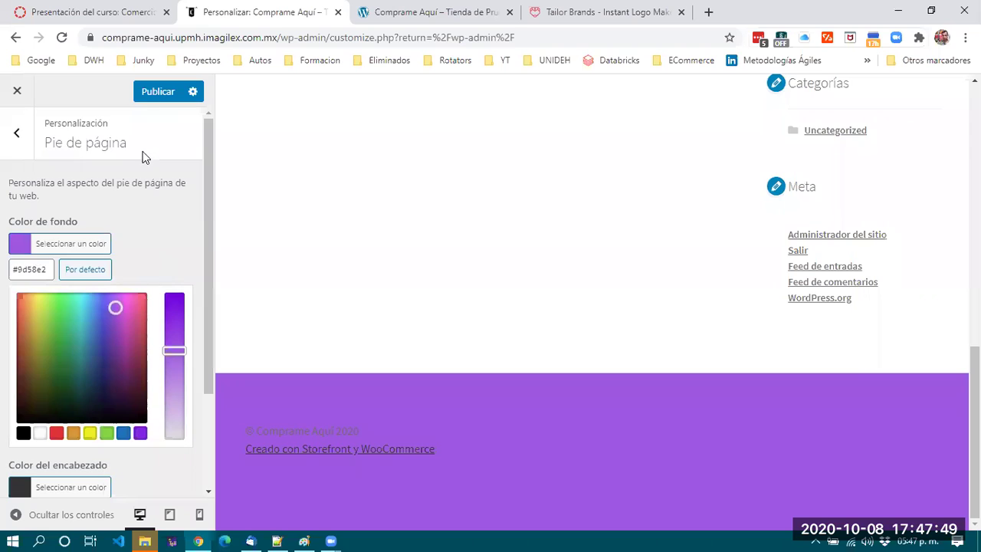
- Look through the colour options in the typography (Tipografía) and button (Botones) settings
left_click(17, 132)
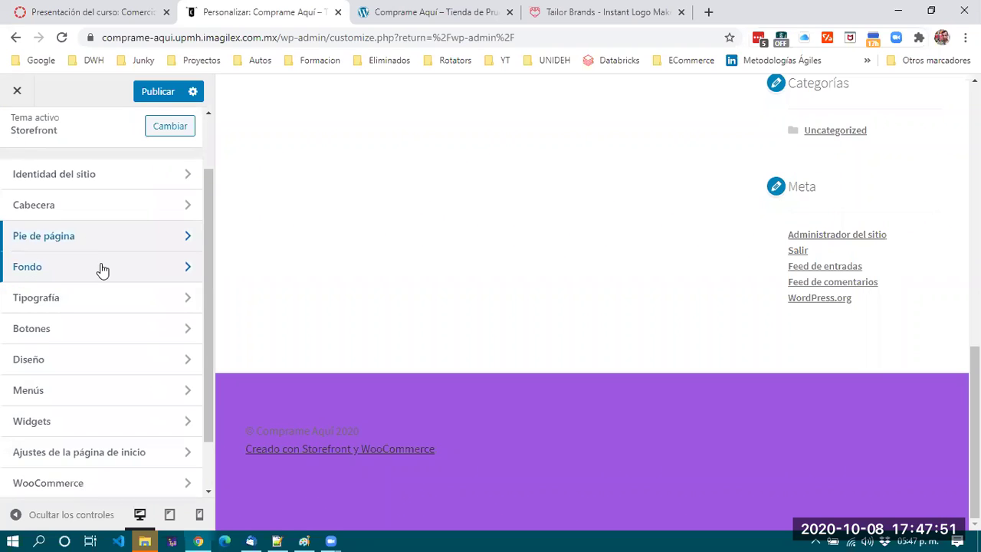
left_click(92, 298)
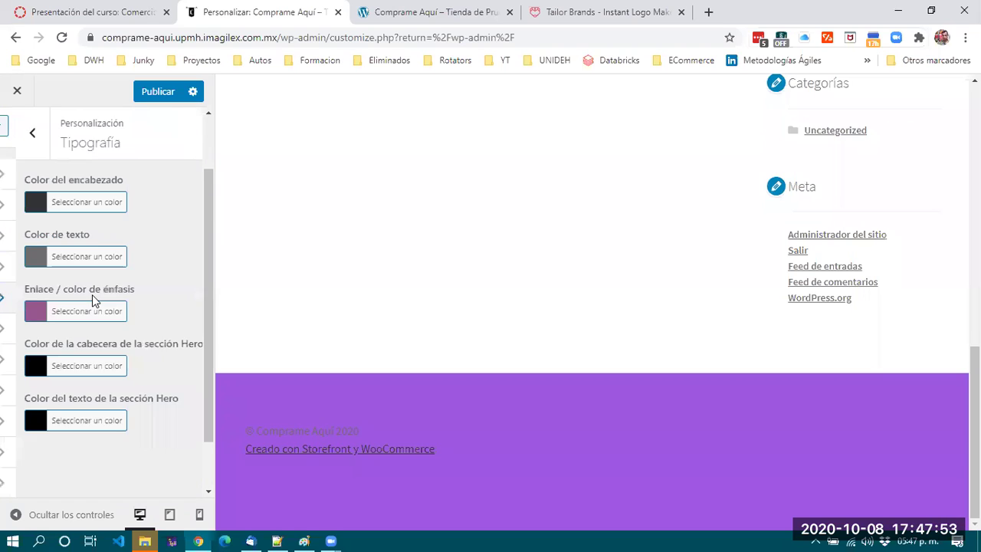
left_click(19, 135)
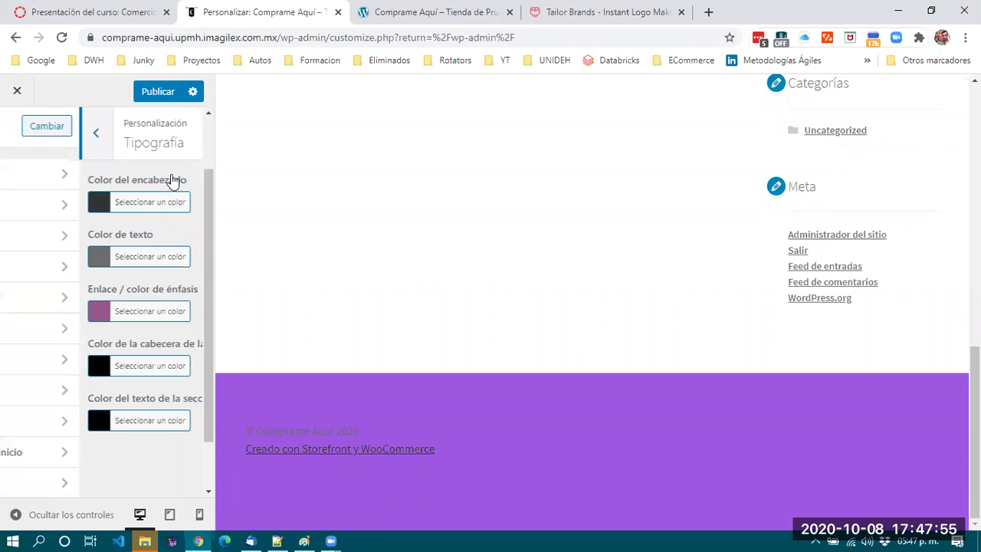
left_click(88, 332)
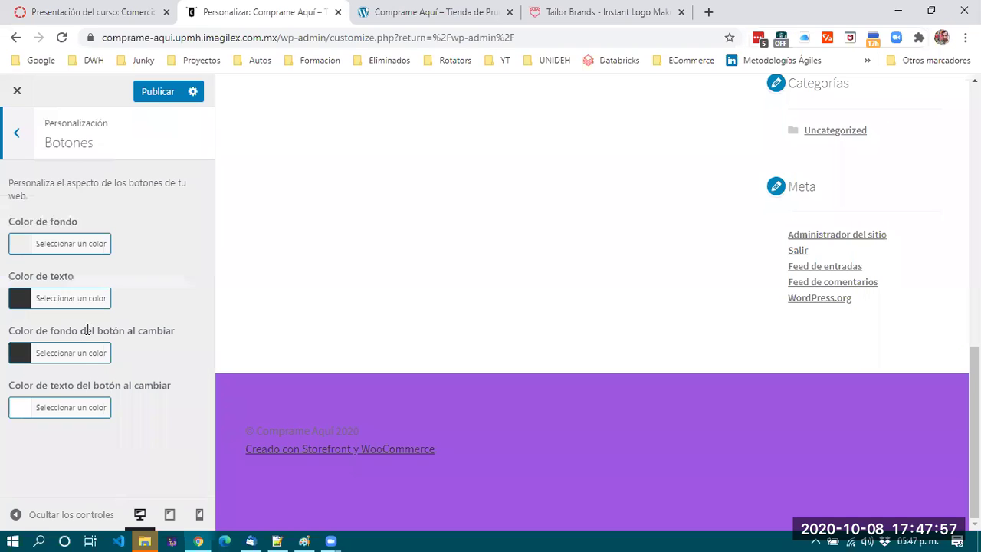
left_click(16, 135)
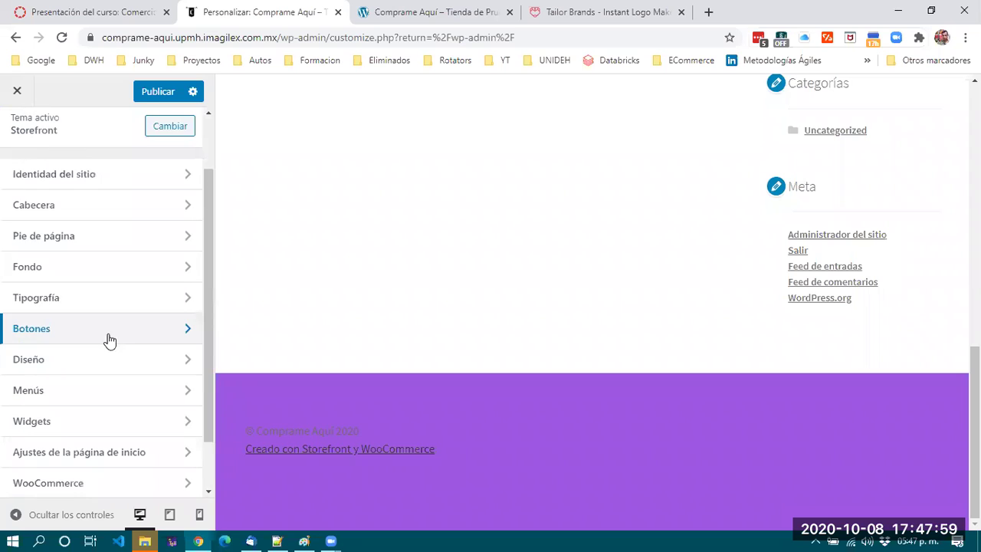
- Examine the general layout options under Diseño and compare them with the sidebar placement on the live store page
left_click(90, 366)
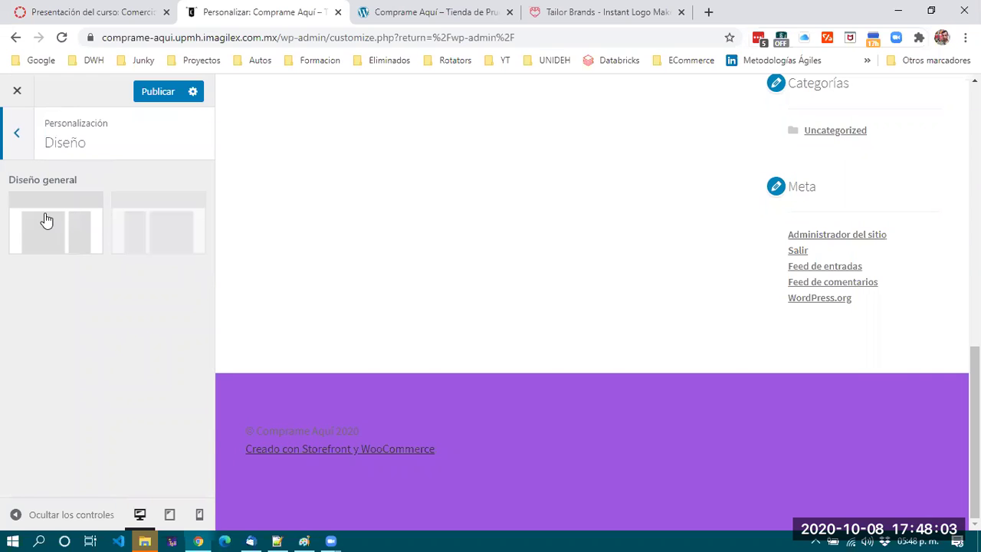
scroll(537, 273, "up", 4)
key("ctrl+Tab")
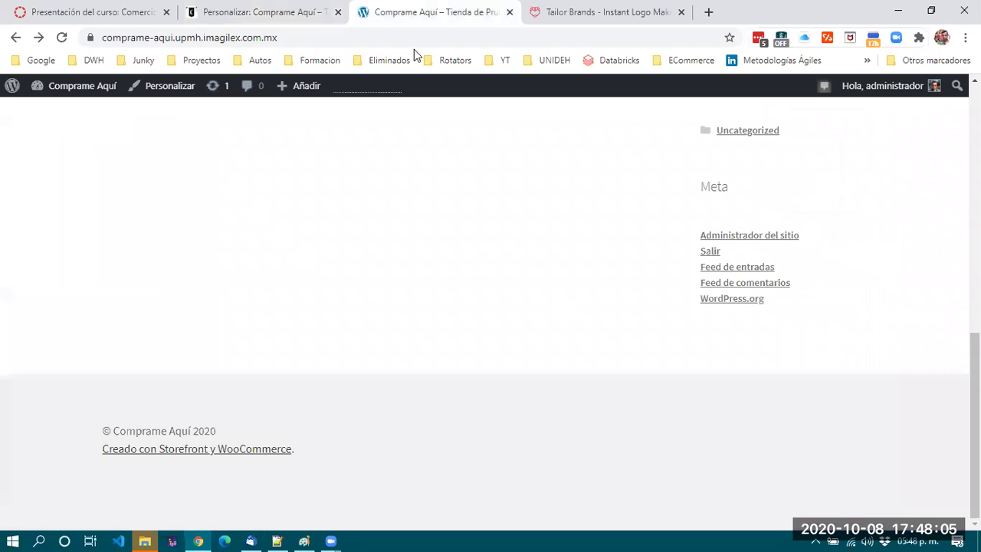
scroll(460, 339, "up", 10)
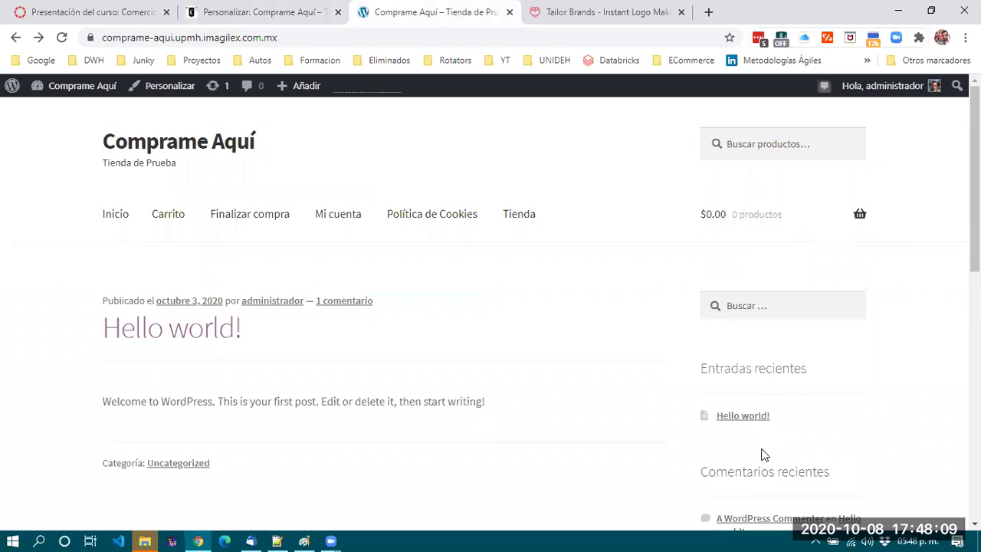
mouse_move(770, 256)
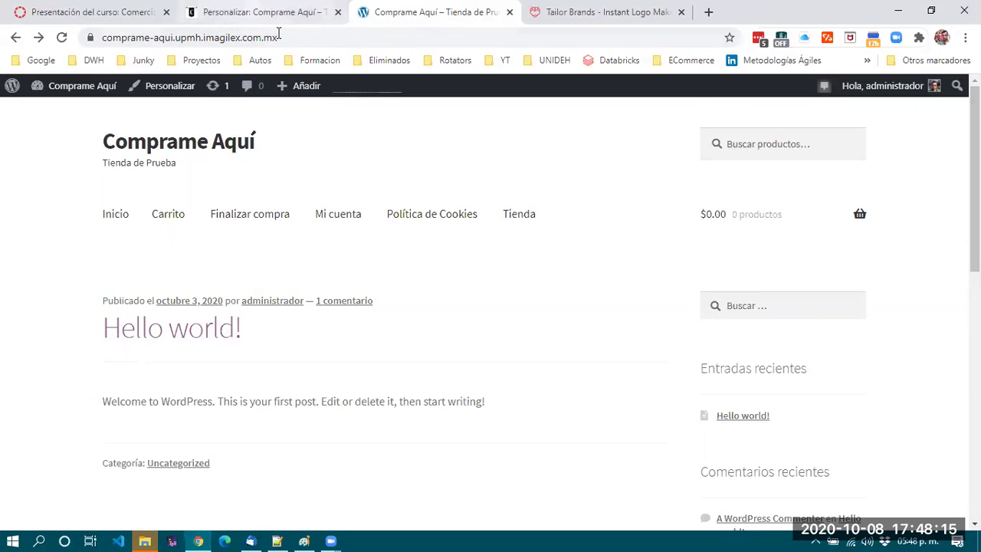
left_click(265, 12)
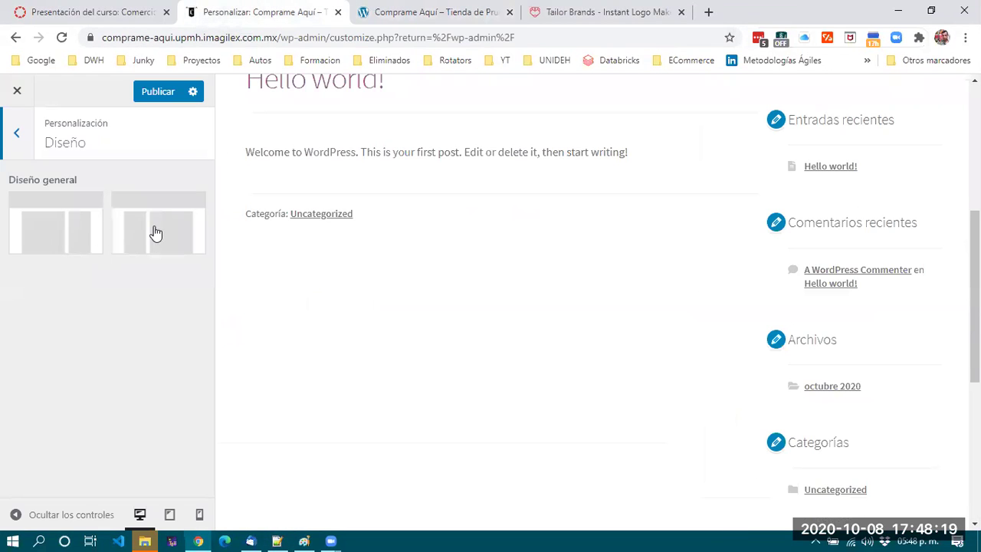
left_click(16, 136)
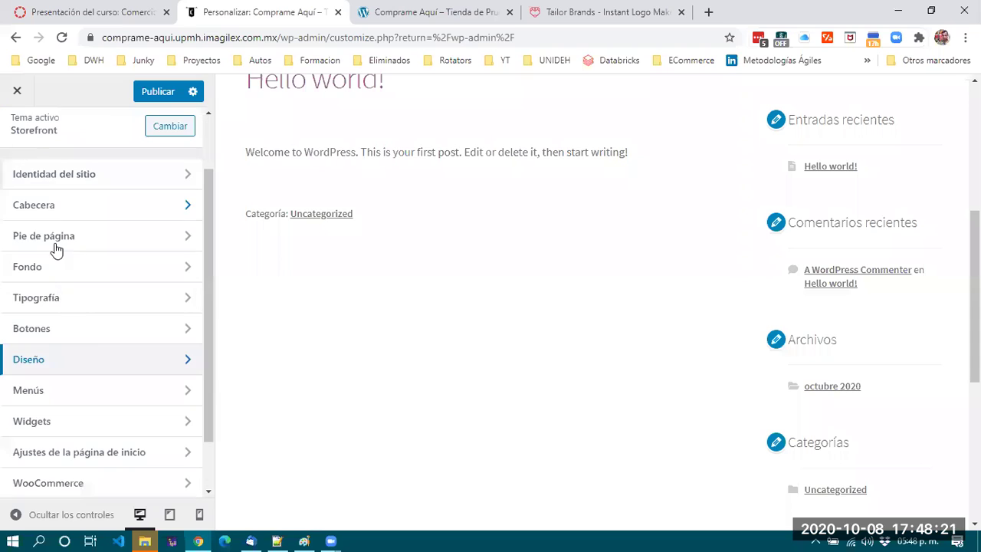
- Open the menu settings (Menús) and compare the live store's navigation with the header menu in the customizer preview
left_click(91, 393)
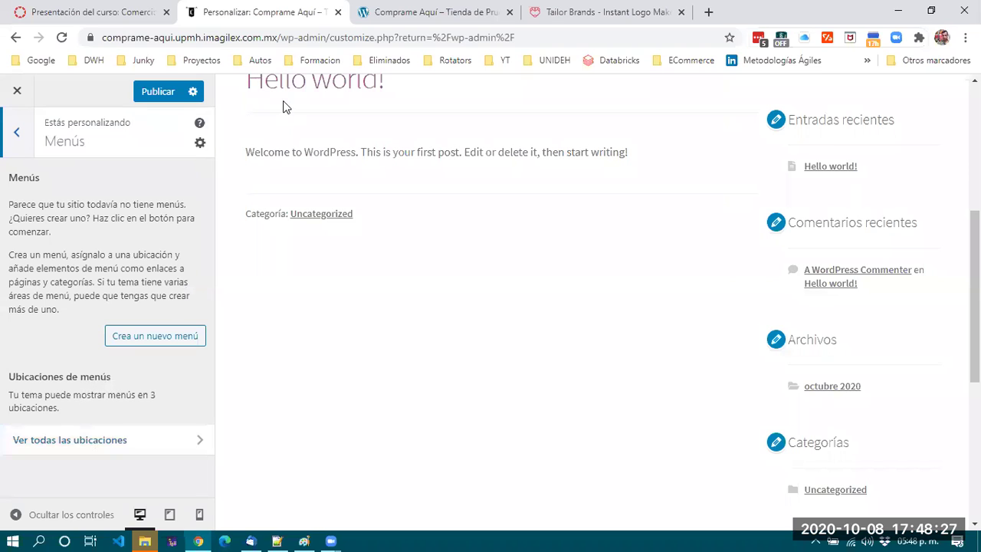
left_click(372, 12)
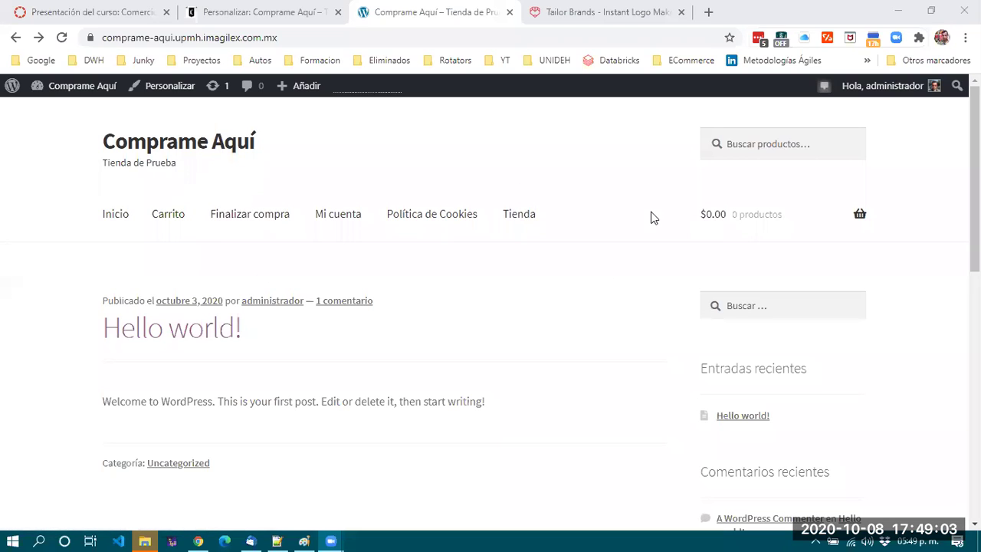
key("ctrl+shift+Tab")
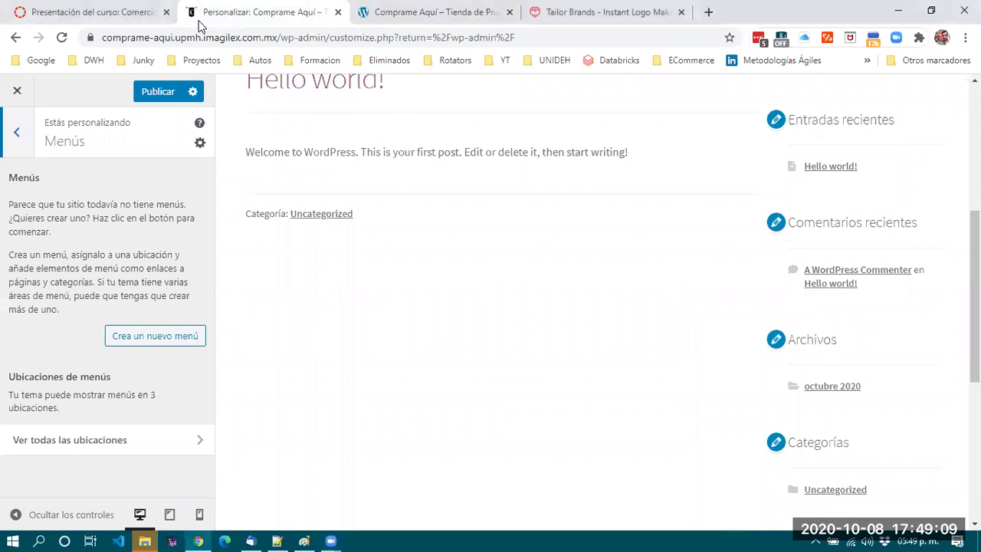
scroll(334, 185, "up", 5)
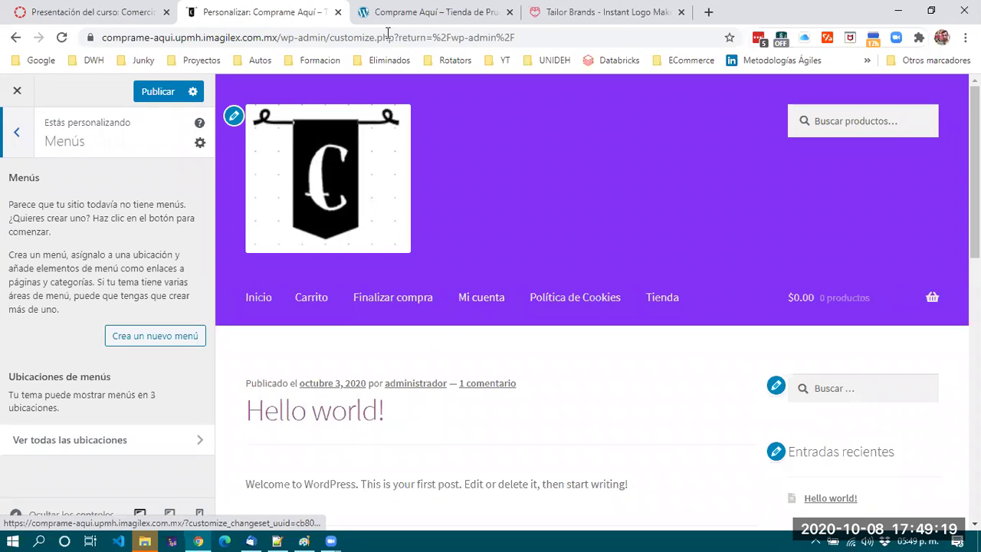
left_click(429, 12)
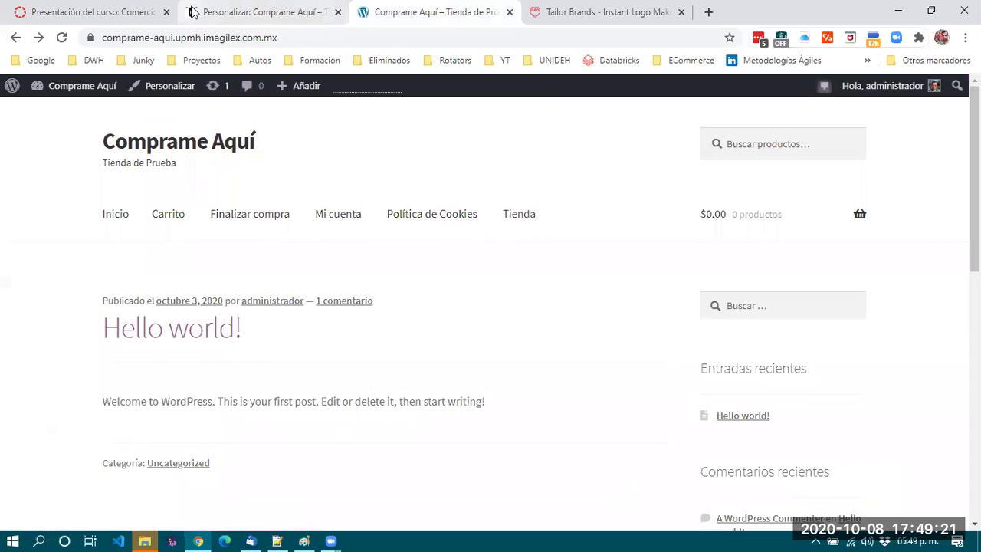
left_click(229, 11)
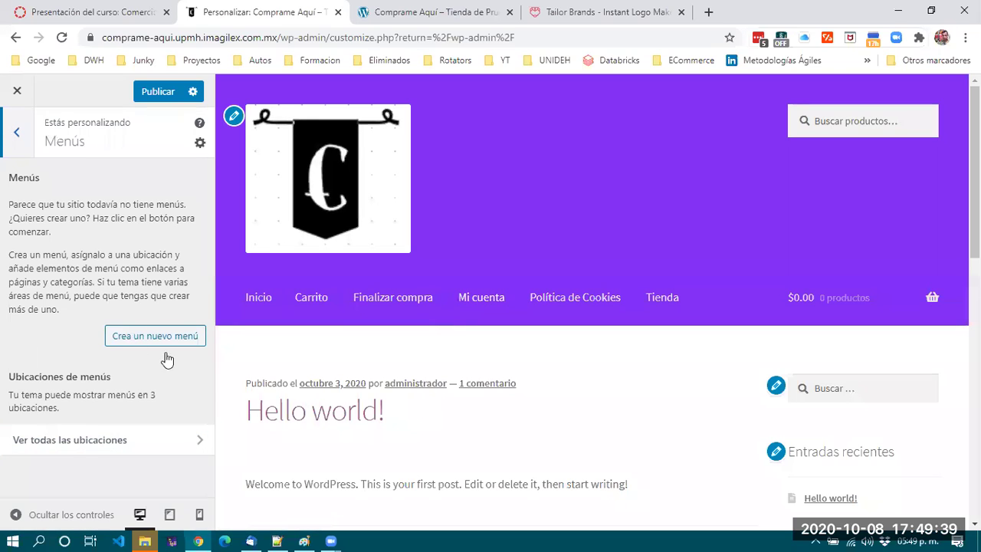
- Examine the theme's menu locations and check the menu choices for Menú principal
left_click(74, 442)
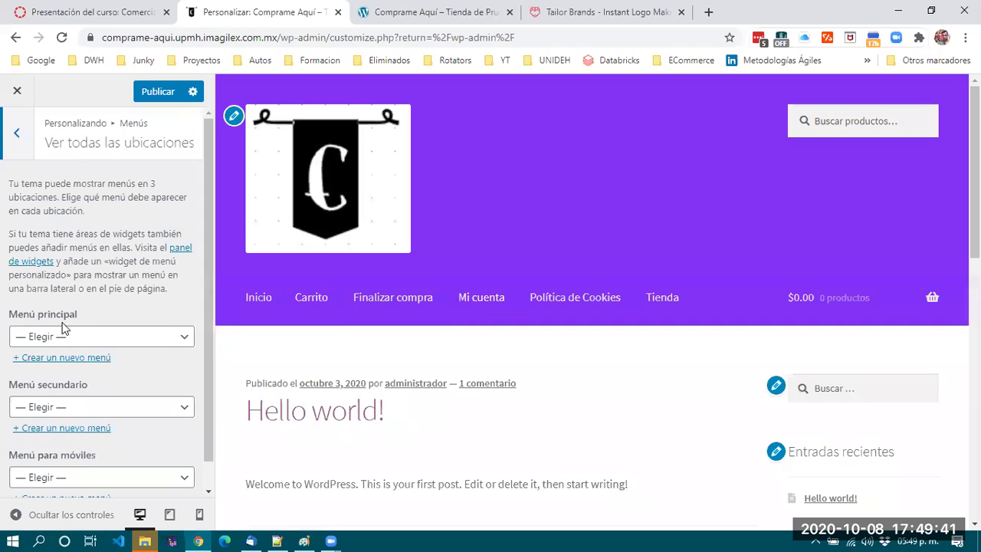
left_click(16, 134)
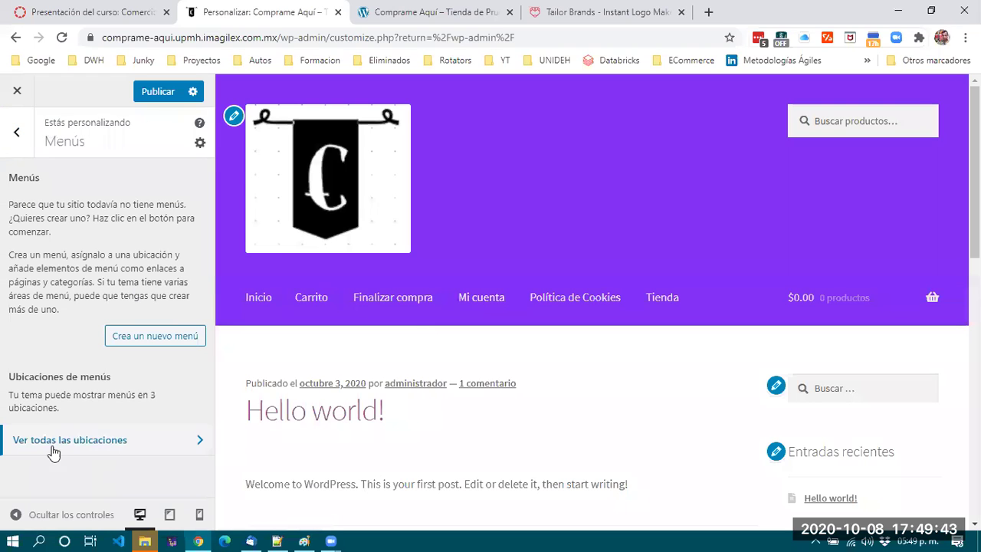
left_click(103, 439)
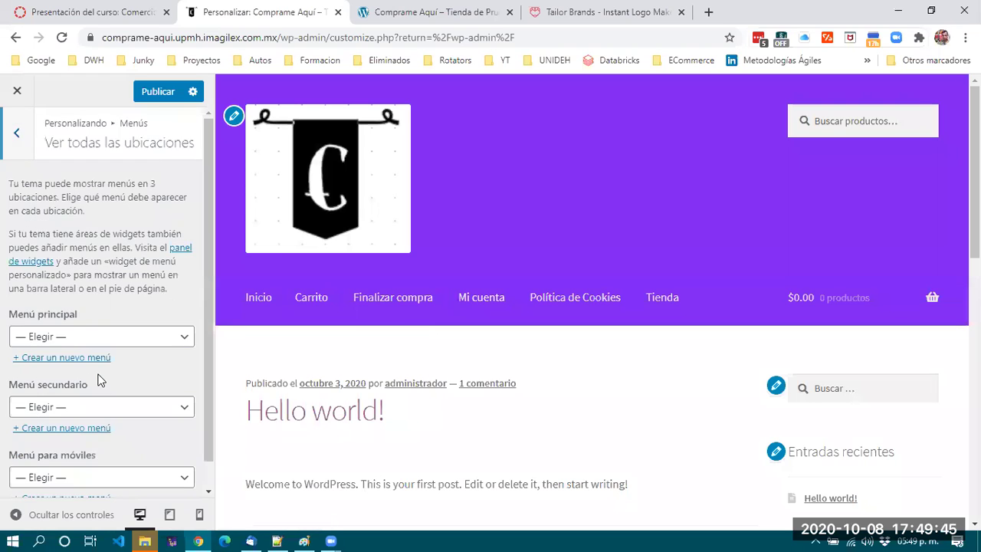
scroll(98, 381, "down", 1)
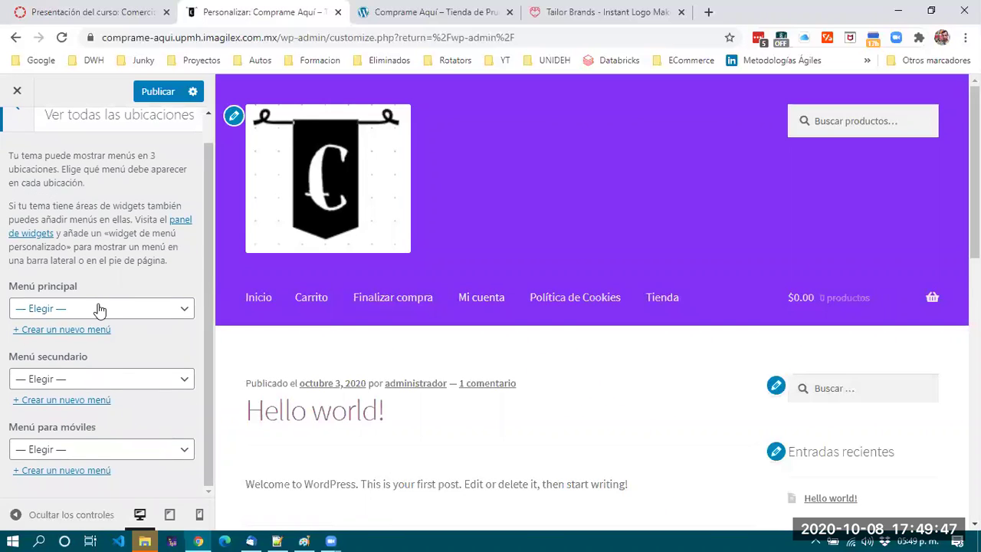
left_click(145, 308)
left_click(145, 311)
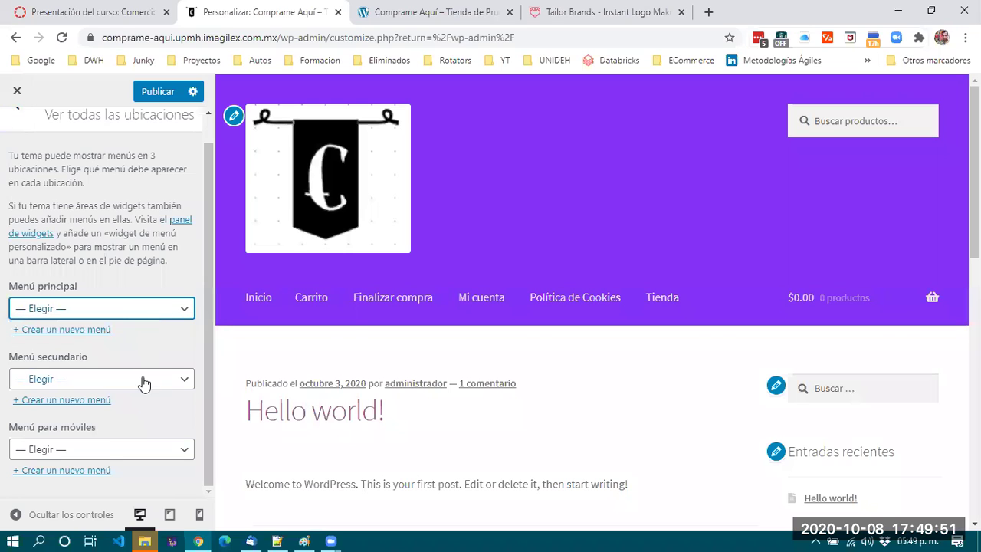
left_click(19, 115)
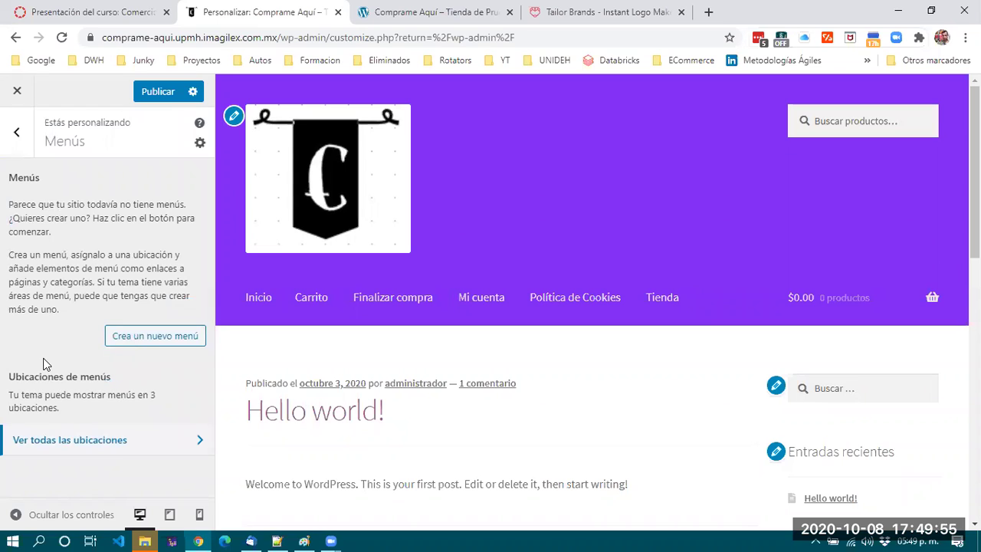
- Create a new menu named MenuPrincipal and assign it to the Menú principal and Menú para móviles locations
left_click(135, 343)
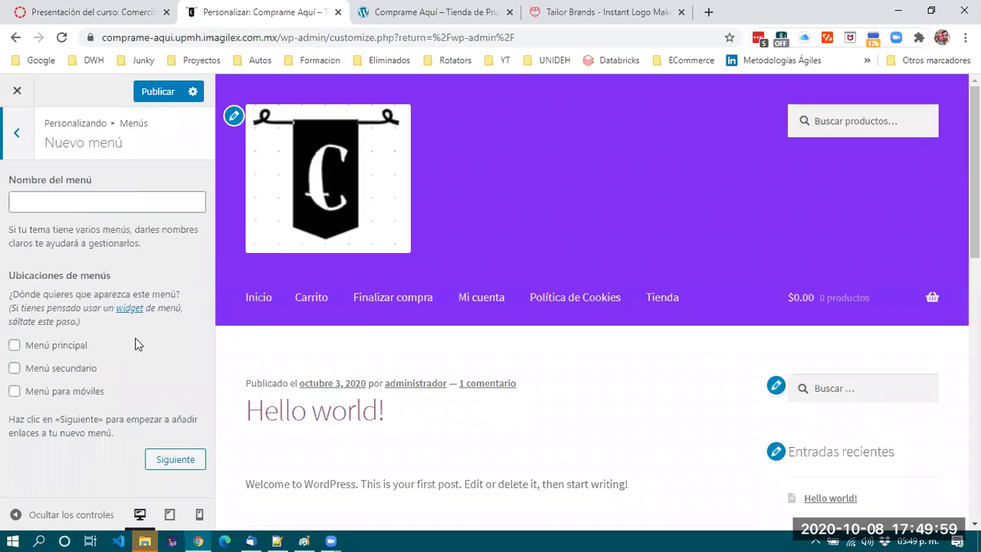
left_click(128, 206)
type("Menu")
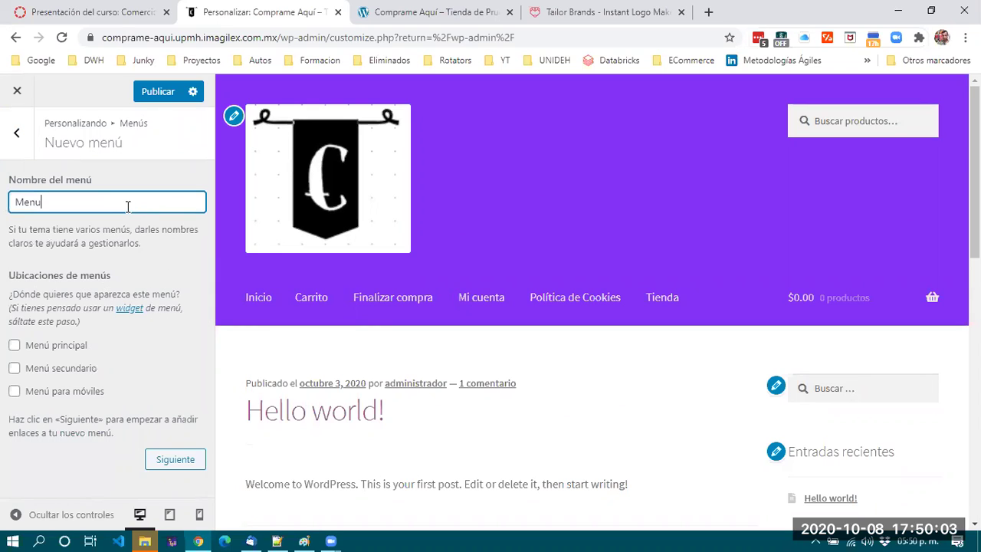
type("Principal")
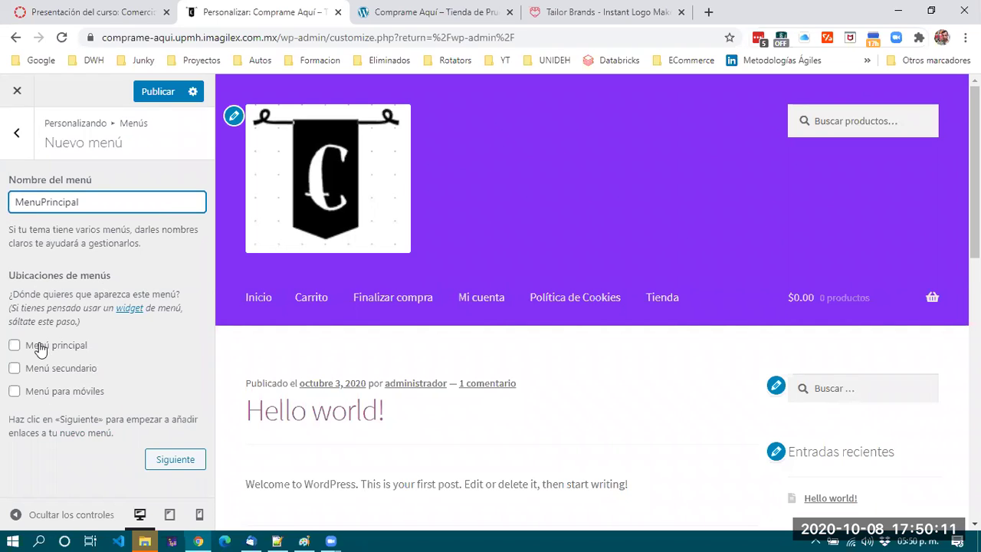
left_click(65, 347)
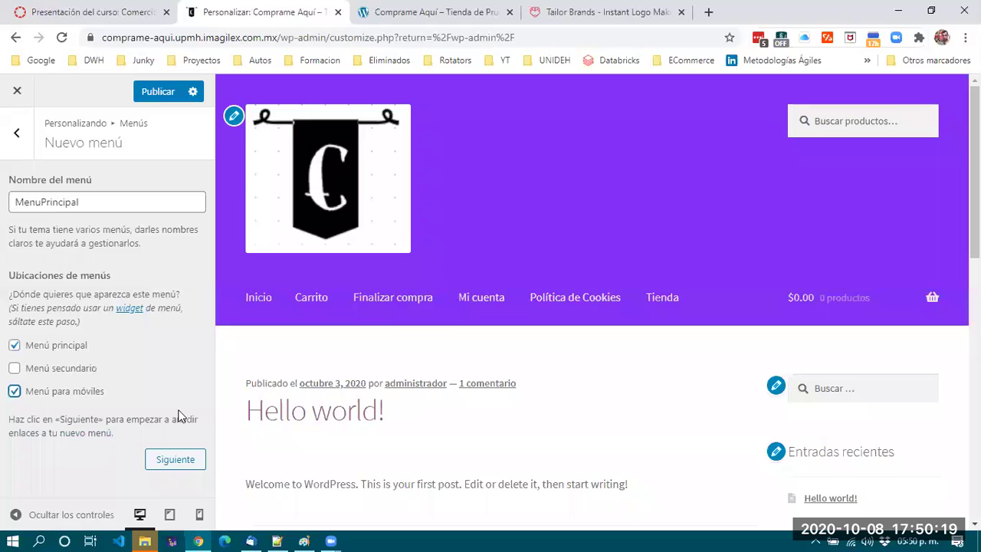
left_click(166, 462)
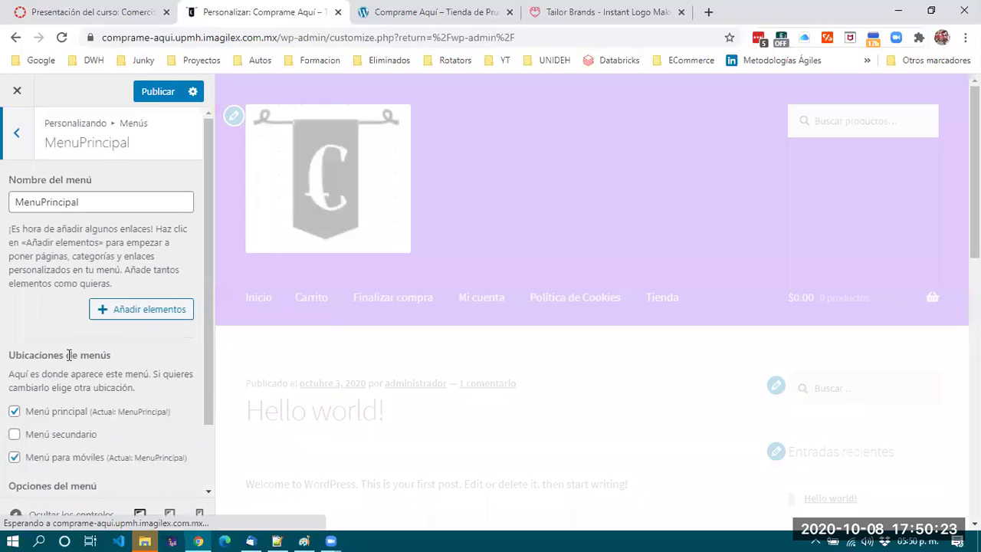
- Review MenuPrincipal's settings and look through the pages, posts, products, categories and product tags available as menu items
scroll(84, 359, "down", 1)
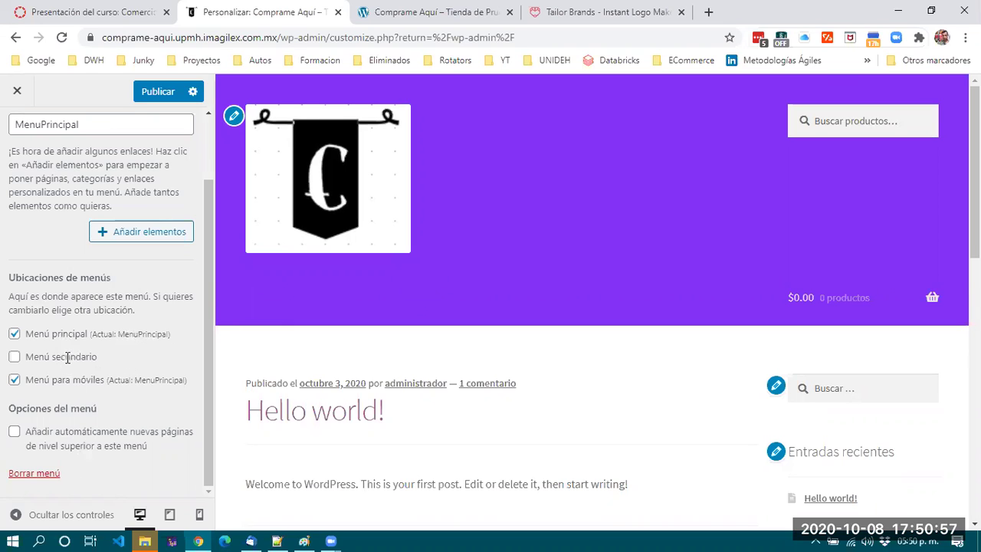
scroll(68, 345, "up", 1)
left_click_drag(12, 203, 118, 201)
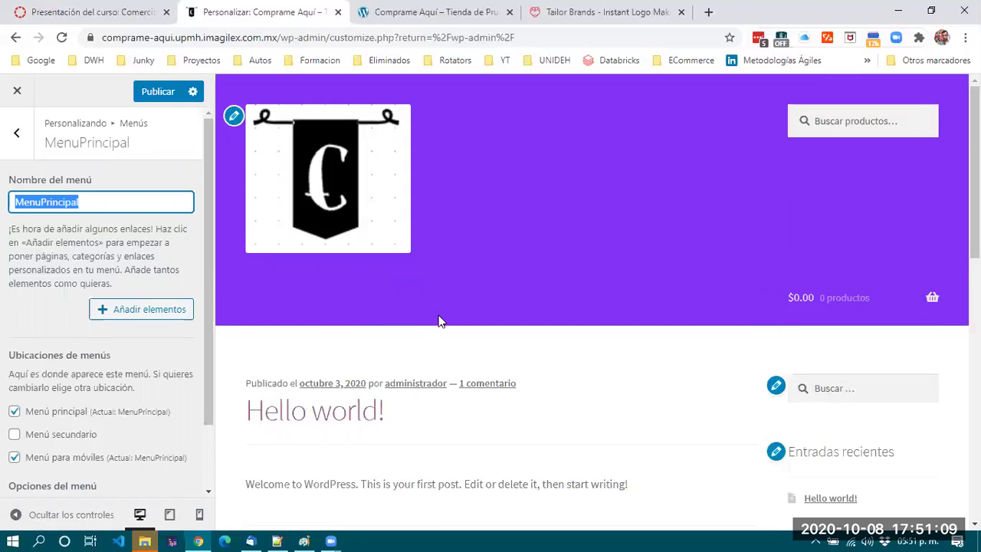
left_click(164, 318)
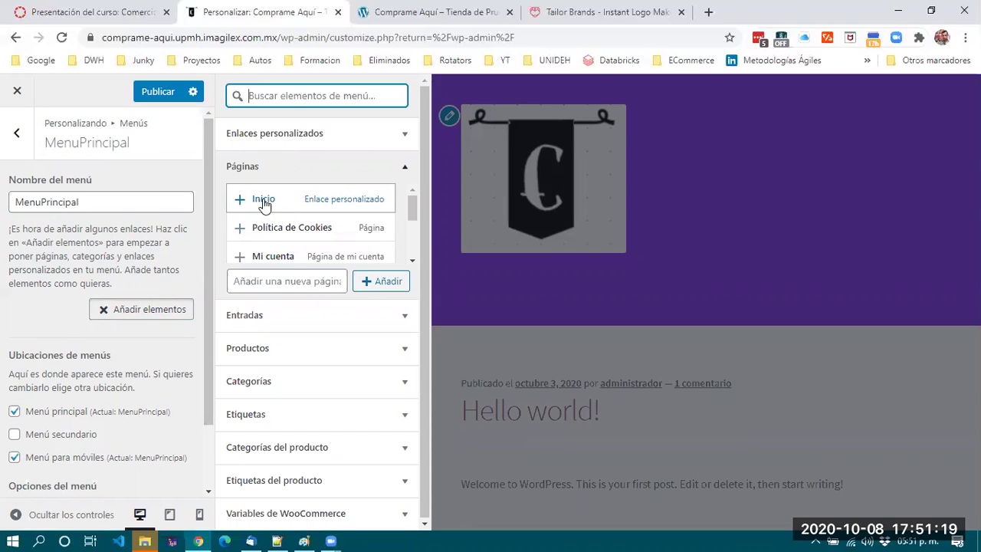
scroll(280, 238, "down", 1)
scroll(279, 237, "down", 2)
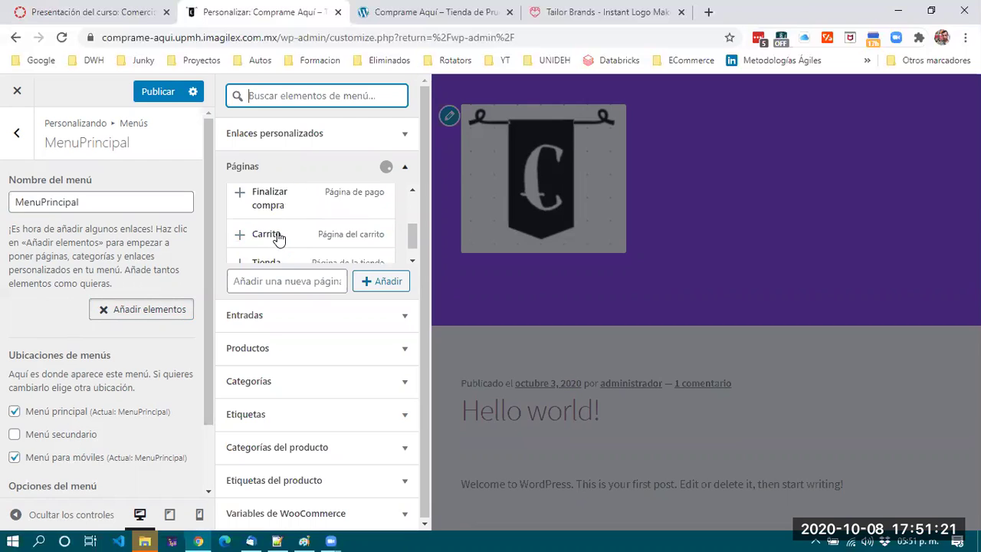
scroll(278, 239, "up", 3)
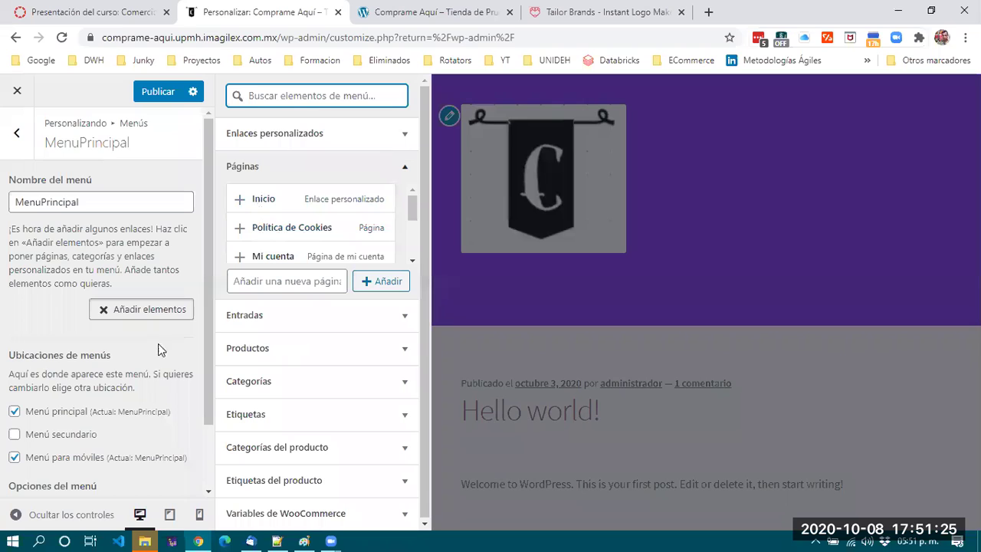
scroll(159, 394, "down", 1)
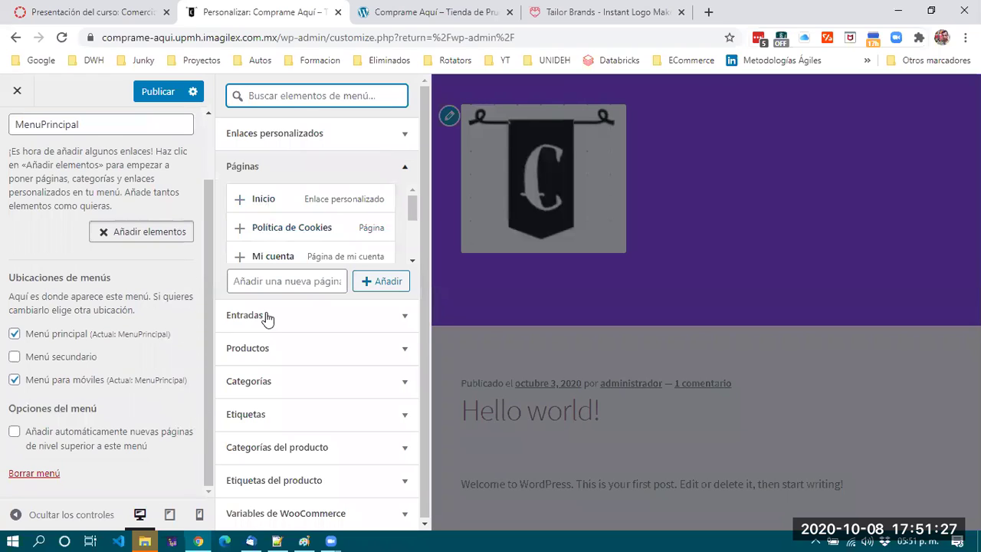
left_click(402, 315)
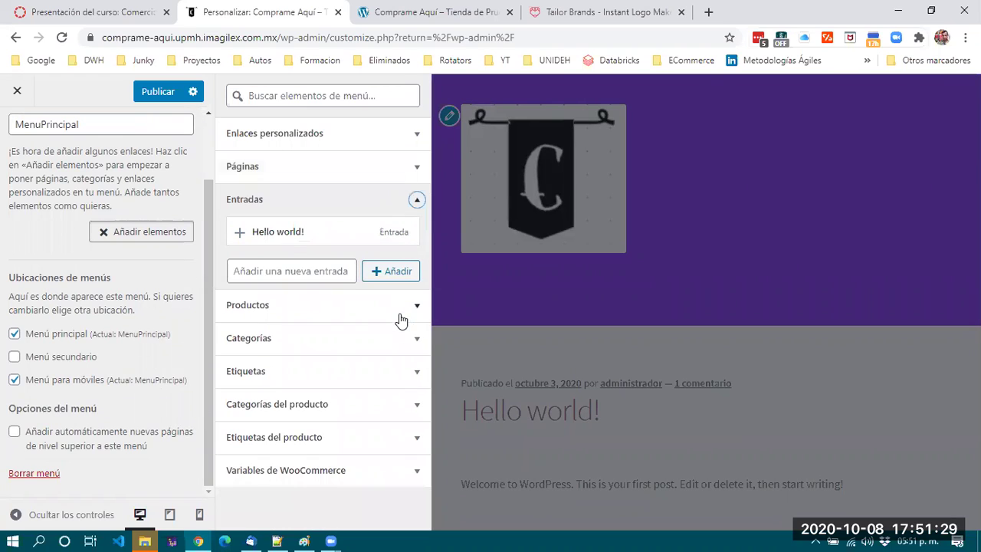
left_click(268, 307)
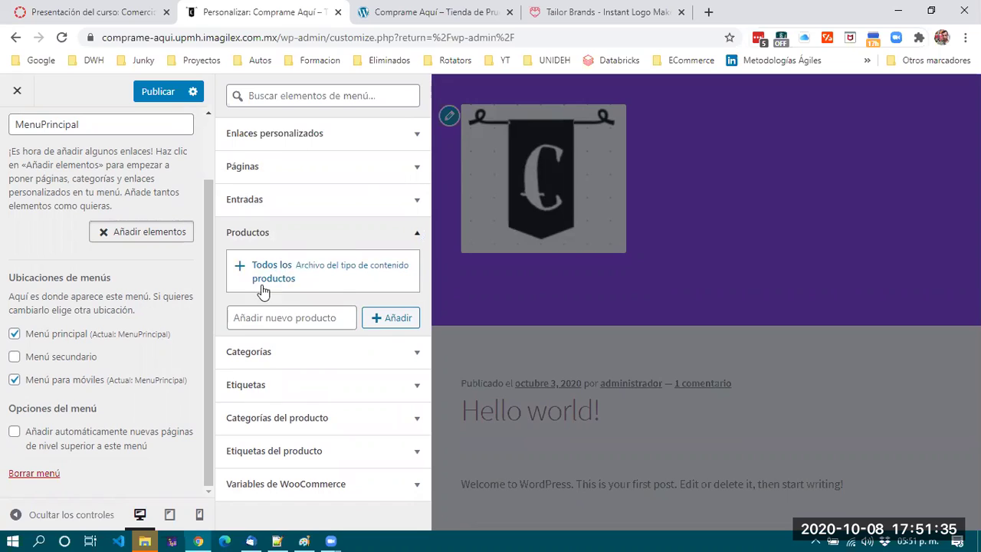
left_click(310, 365)
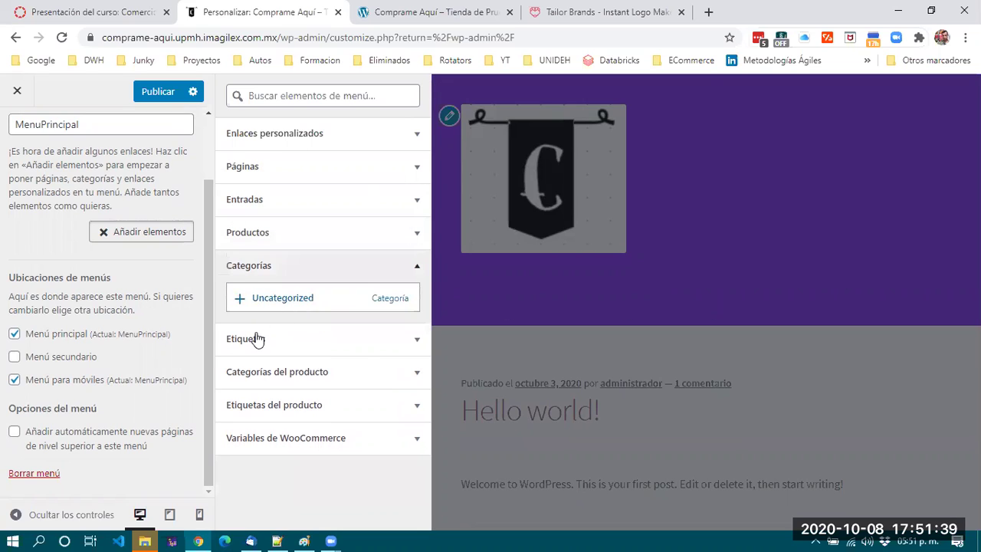
left_click(365, 376)
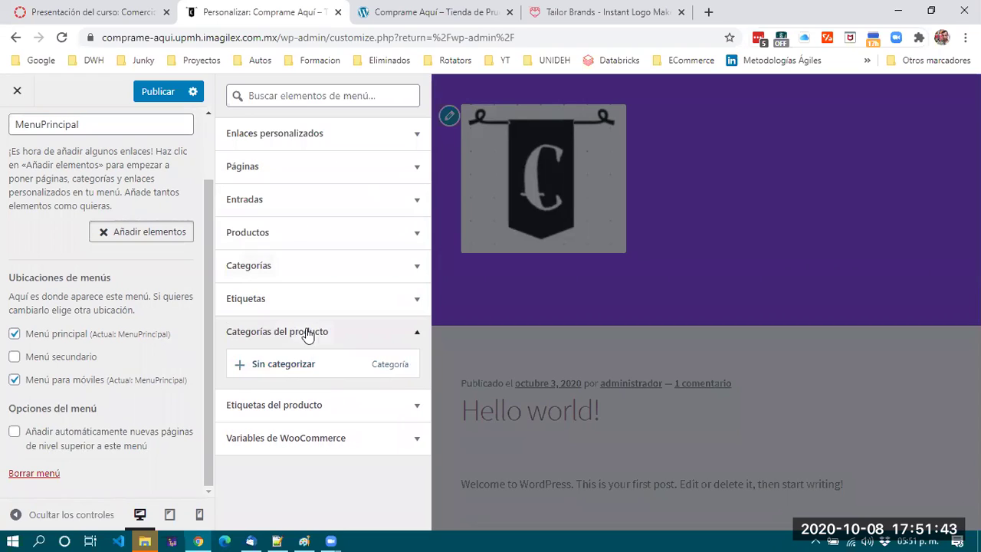
left_click(321, 412)
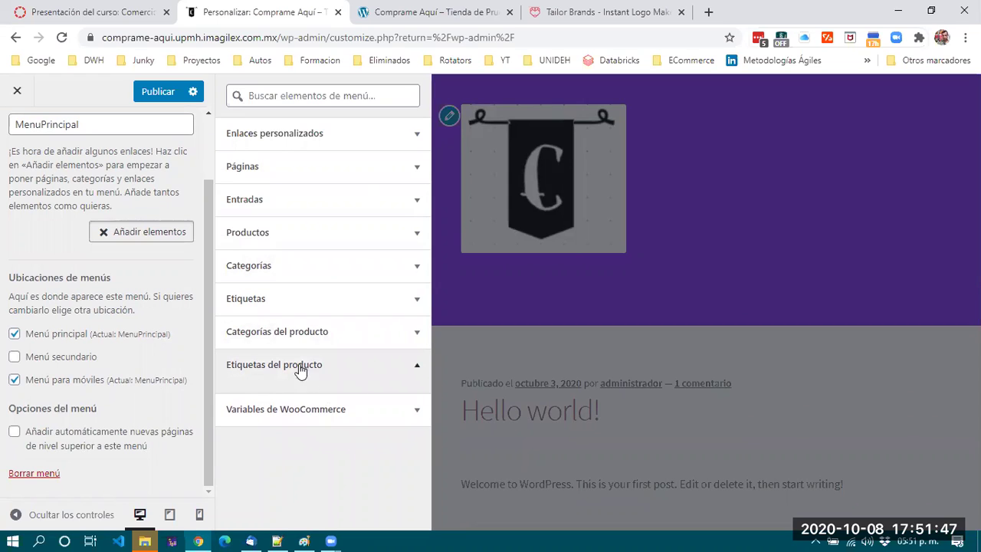
- Add the Inicio link from the page list (Páginas) to MenuPrincipal and look over the remaining pages
left_click(249, 166)
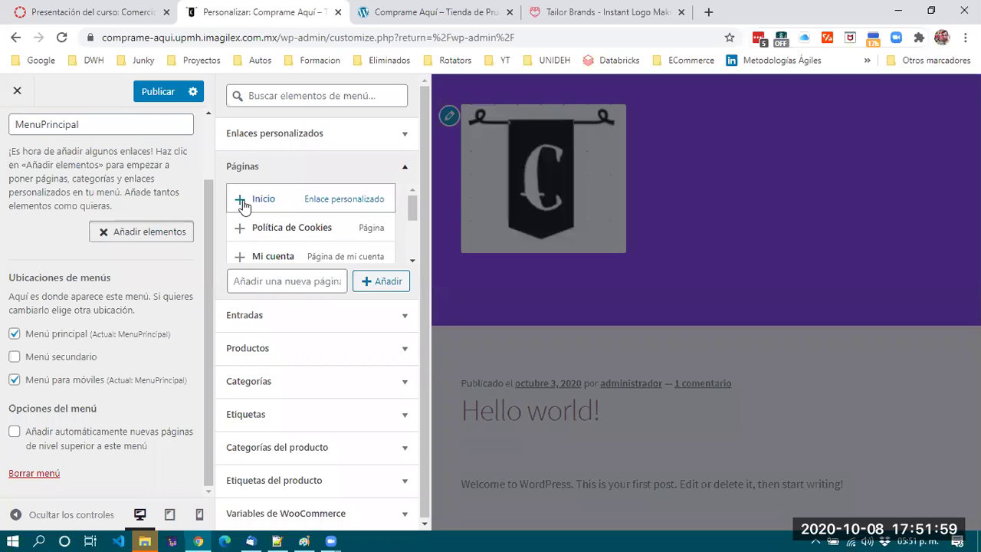
left_click(239, 201)
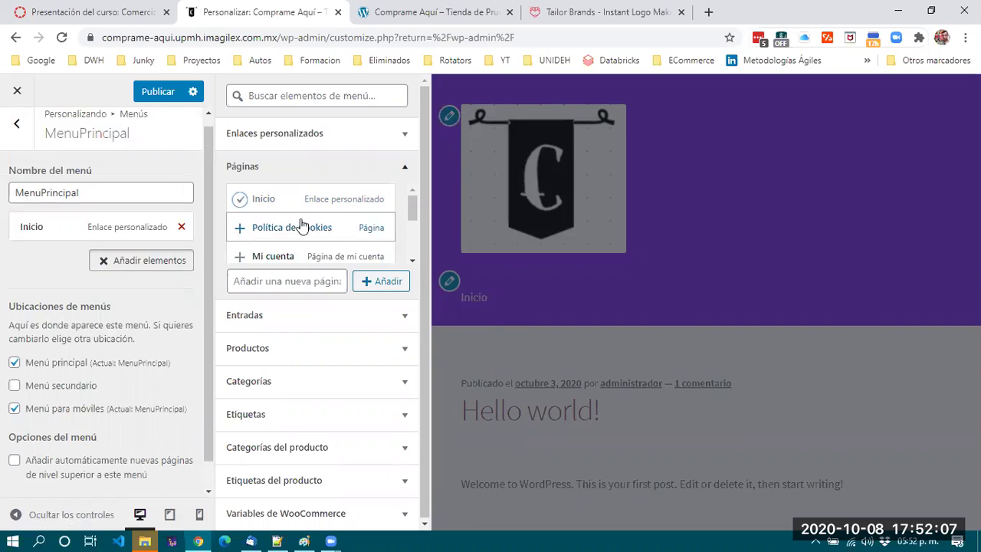
scroll(299, 244, "down", 3)
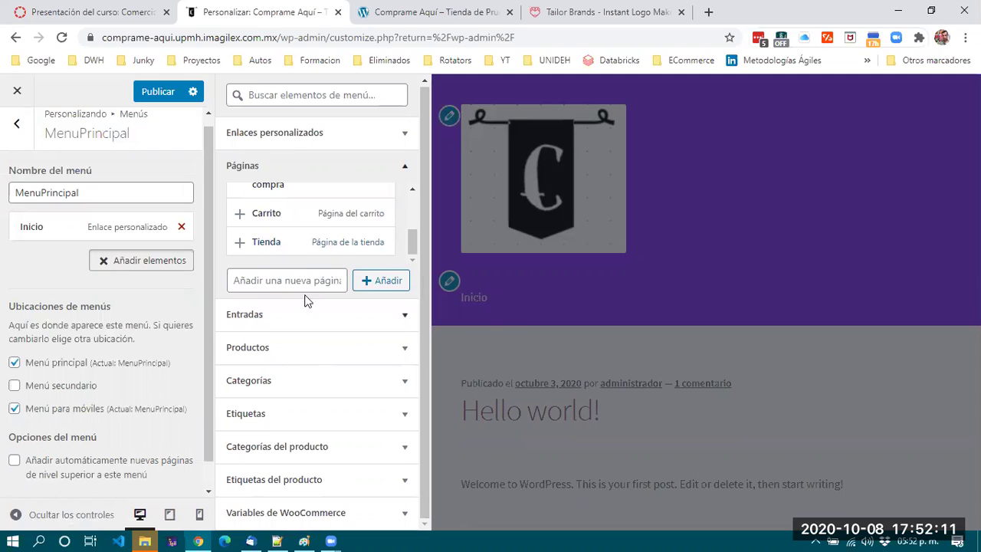
scroll(308, 222, "up", 3)
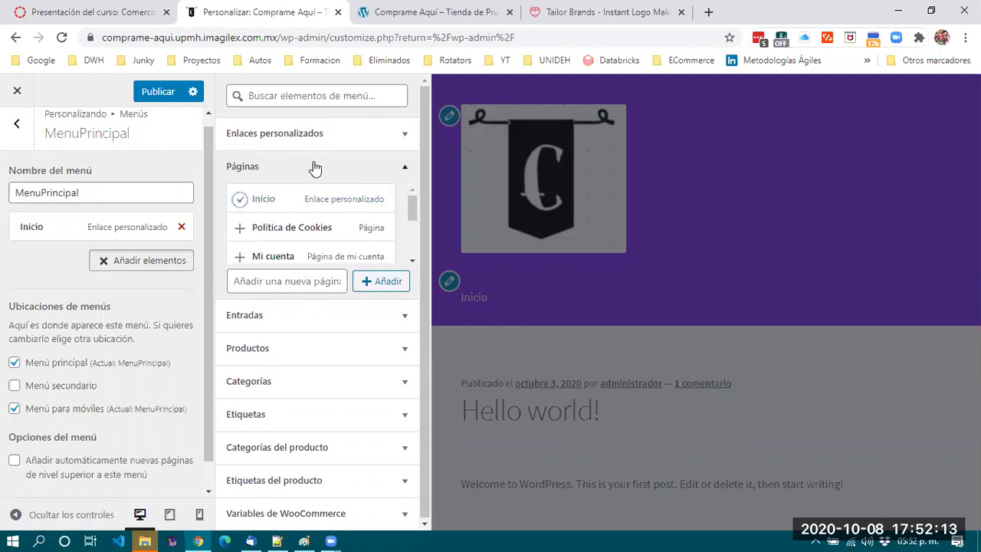
- Check the custom link fields (Enlaces personalizados) and return to the list of pages available for the menu
left_click(402, 134)
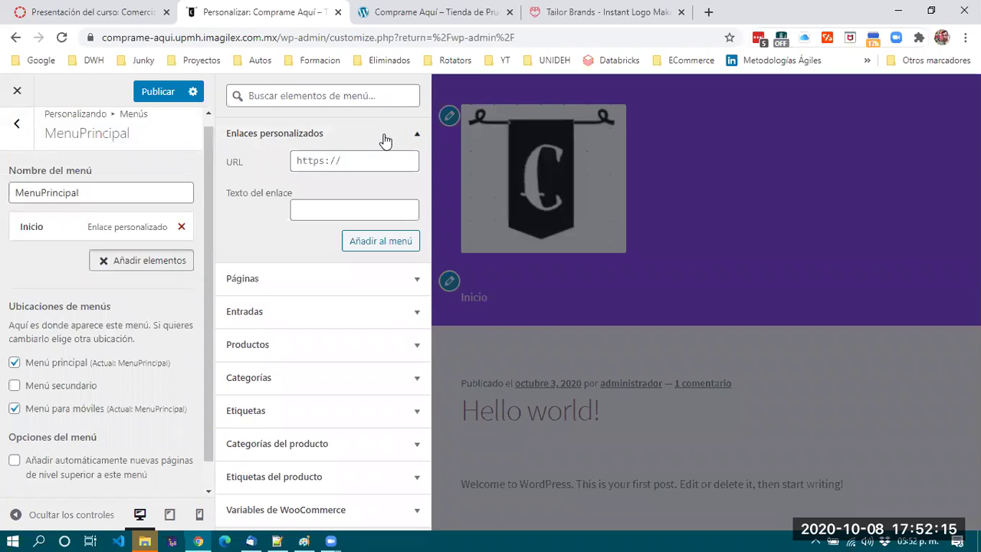
left_click(385, 140)
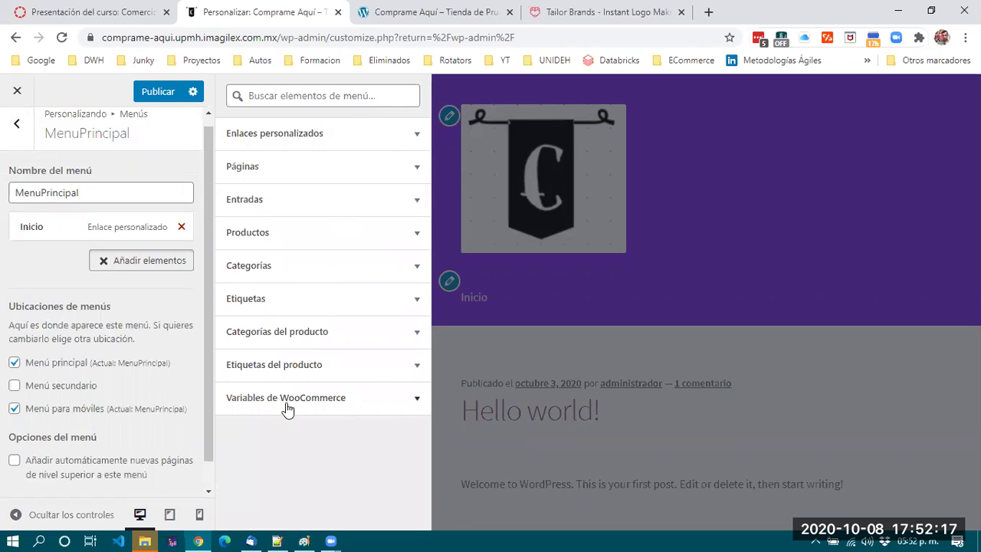
left_click(258, 170)
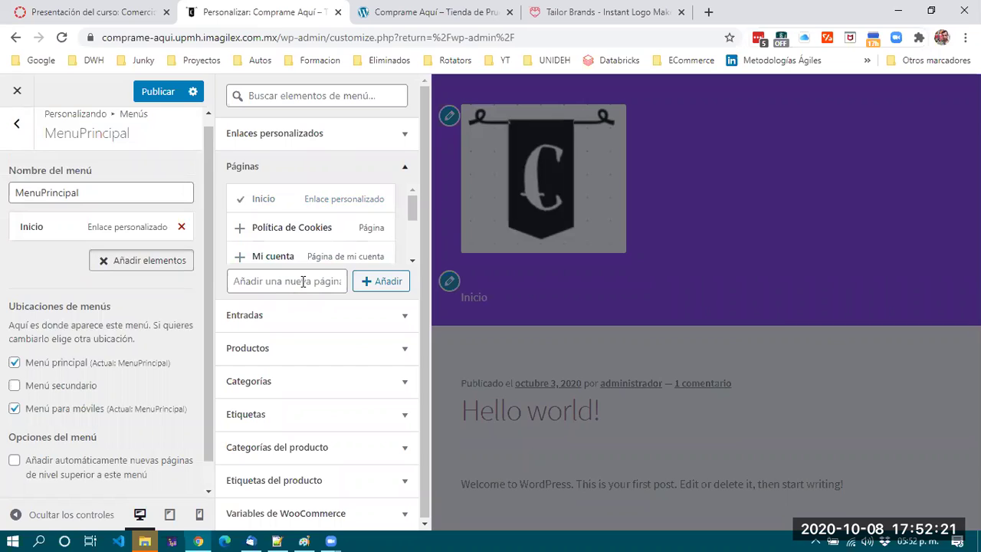
- Add a custom link (Enlaces personalizados) to MenuPrincipal with URL # and link text Nosotros
left_click_drag(412, 221, 414, 191)
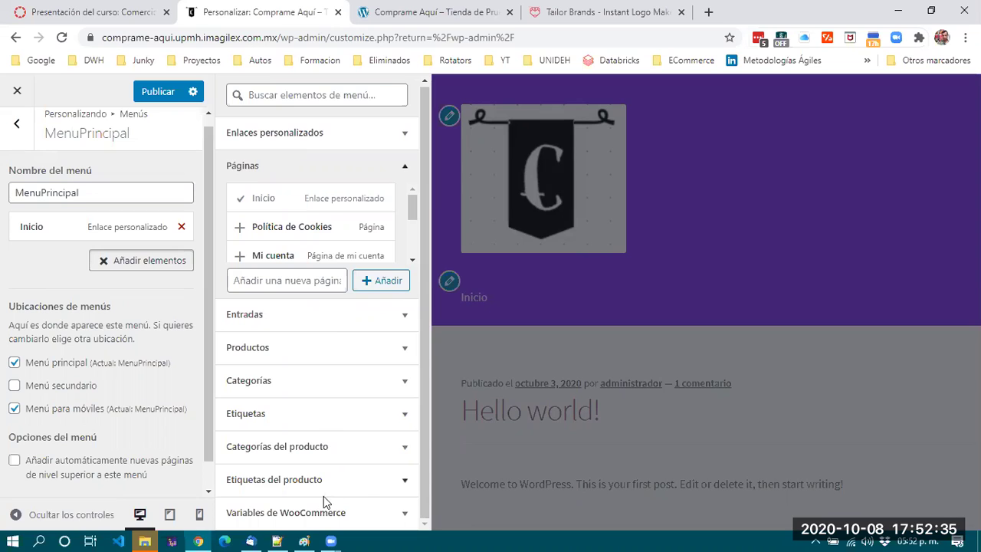
left_click_drag(410, 204, 418, 239)
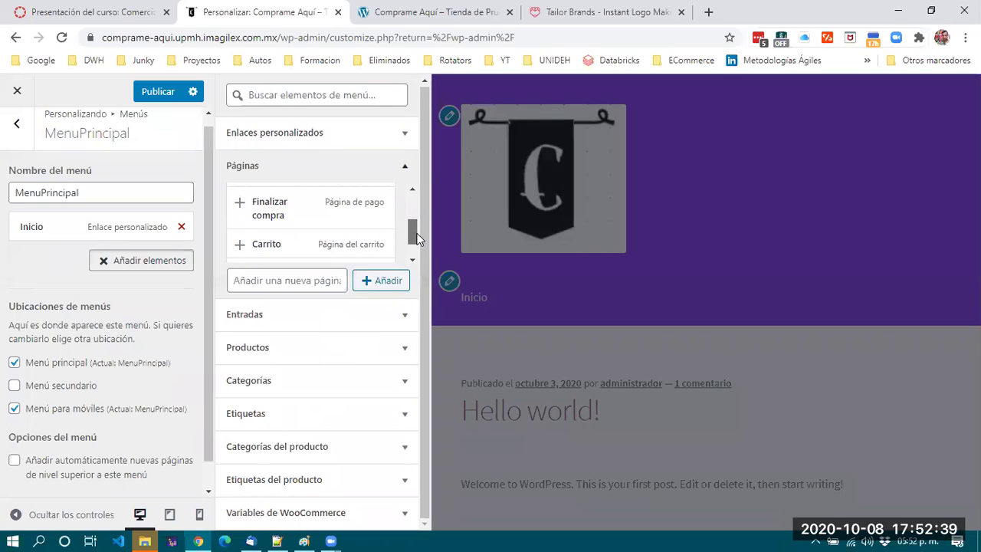
left_click_drag(417, 238, 414, 200)
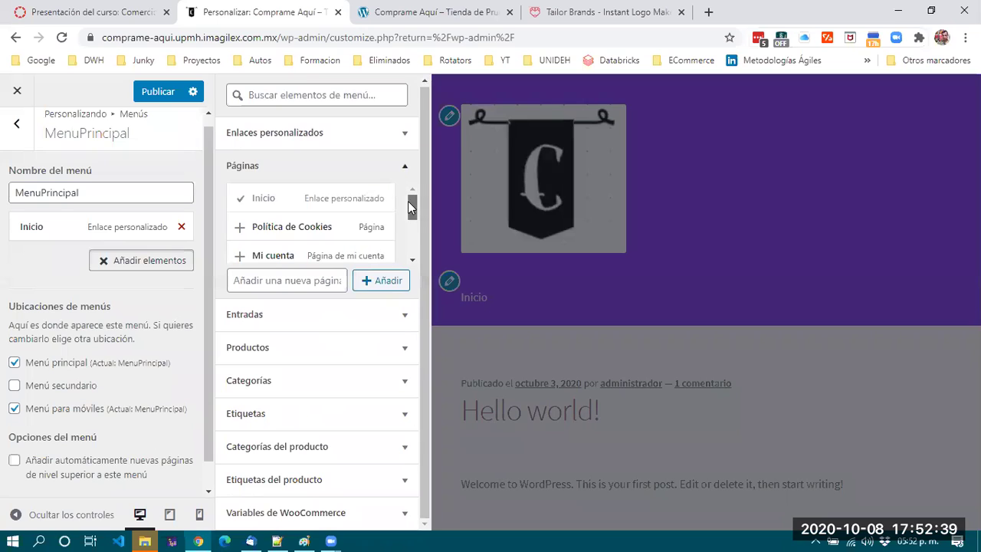
left_click(300, 136)
left_click(378, 160)
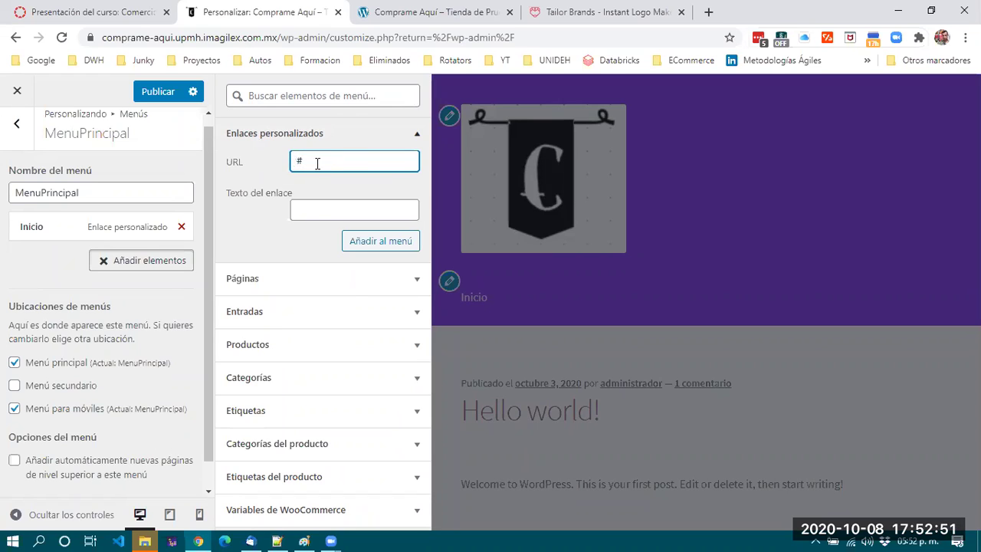
left_click(317, 206)
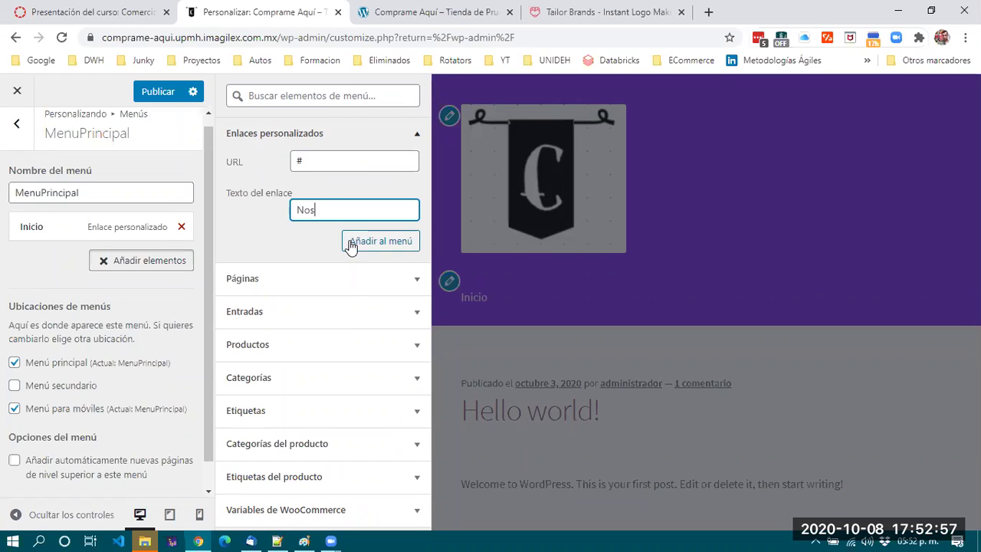
left_click(380, 244)
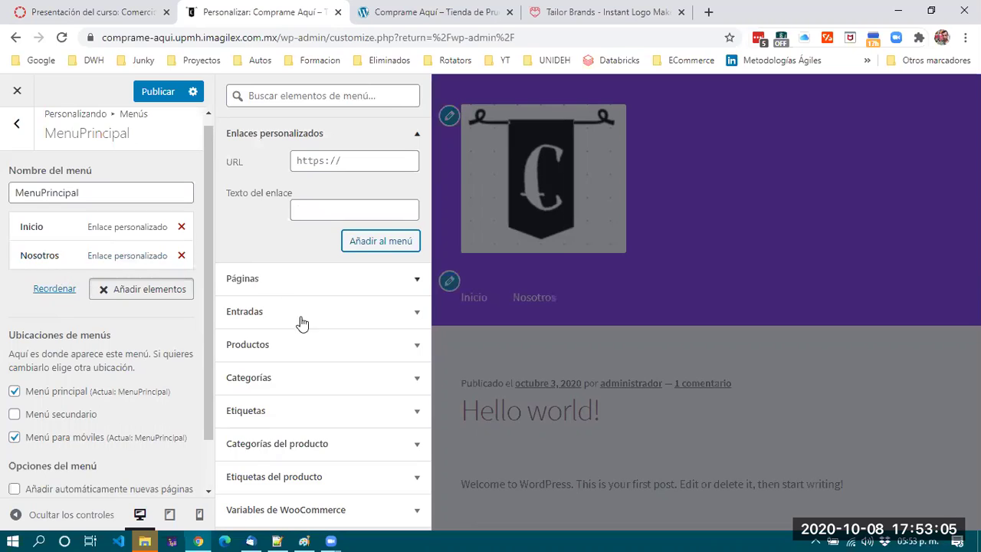
- Add the existing Política de Cookies page to MenuPrincipal, and create and add a new page named Política de Privacidad
left_click(312, 284)
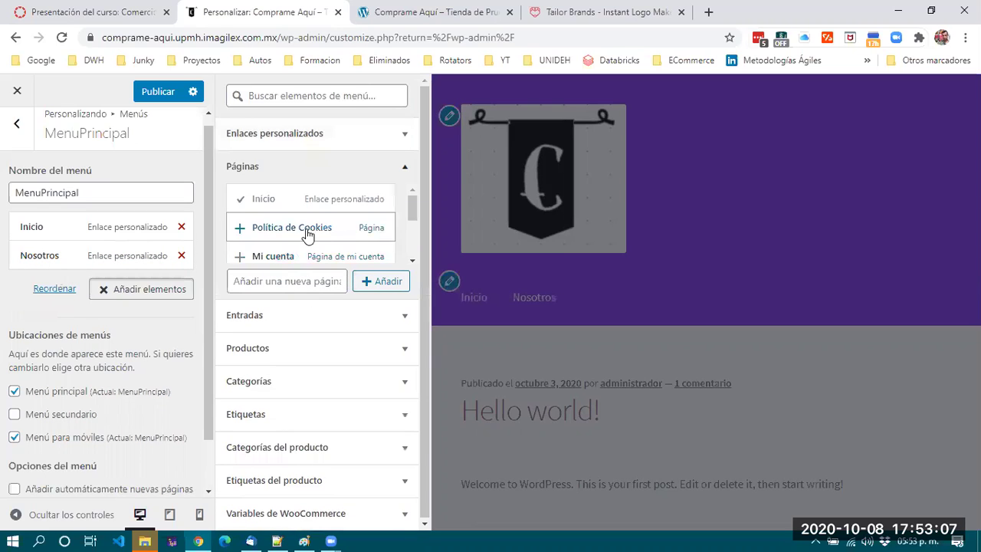
left_click(271, 232)
scroll(274, 232, "down", 3)
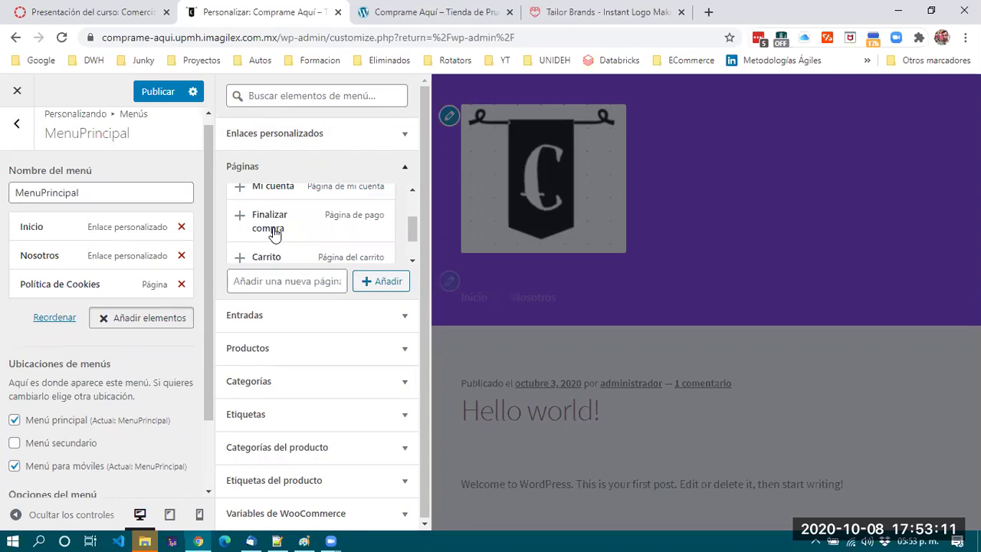
left_click(368, 284)
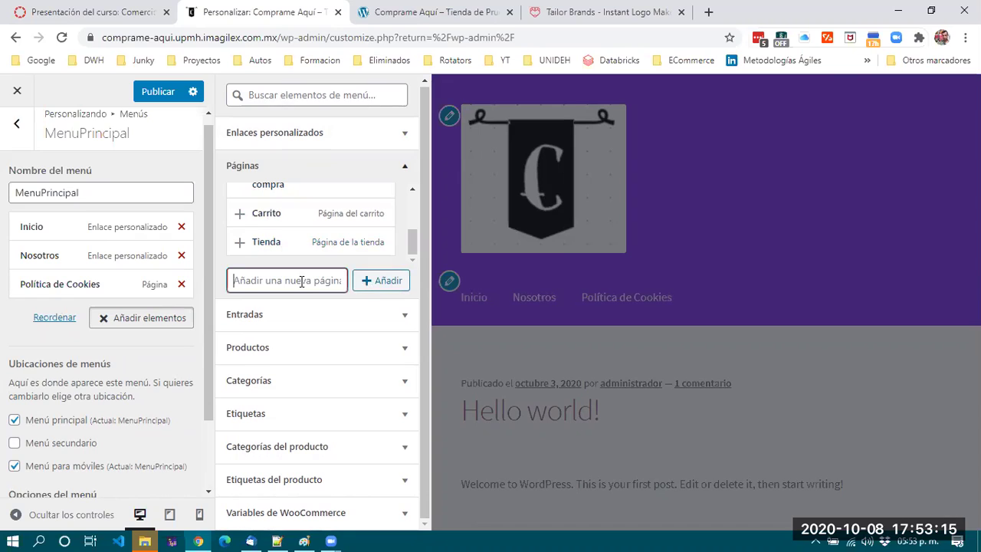
type("Politica de Privacidad")
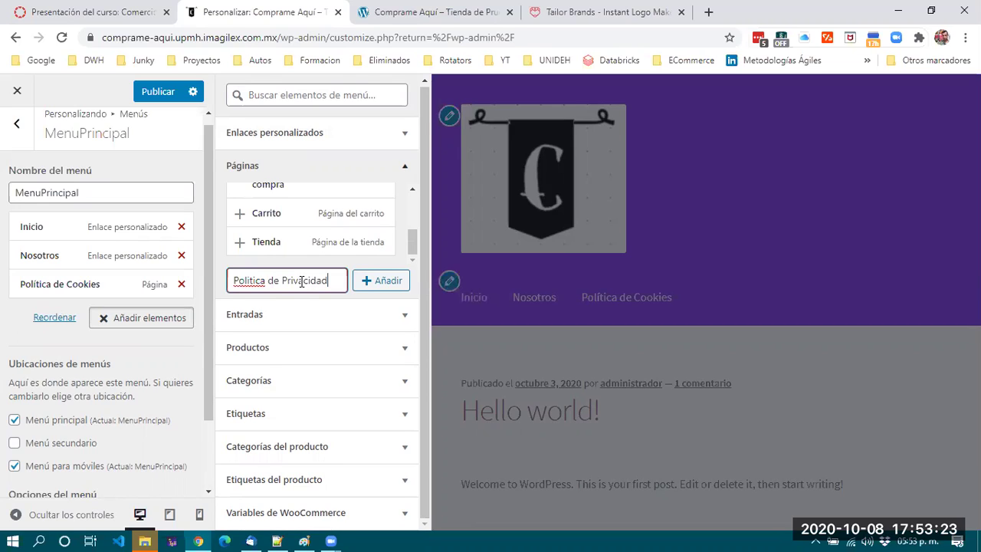
right_click(251, 280)
left_click(285, 285)
left_click(387, 283)
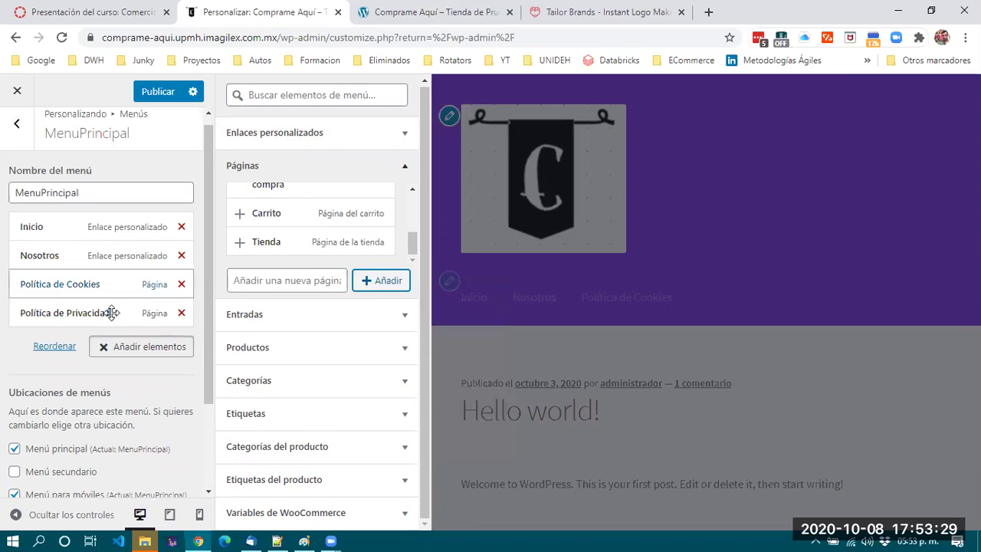
- Create two more new pages from the menu's page list, named Politica de Cookies and E-Store, adding both to MenuPrincipal
left_click(294, 280)
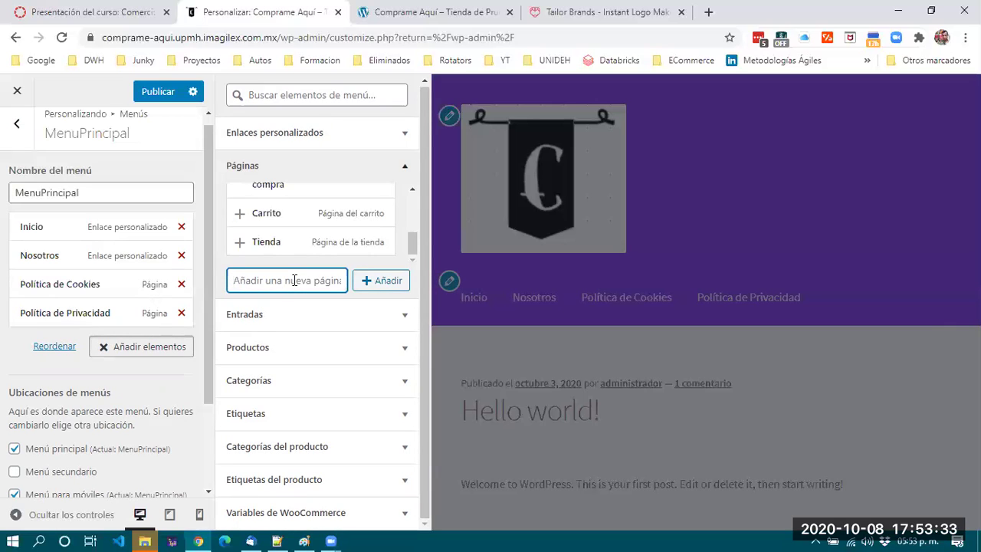
type("Politica de Cookies")
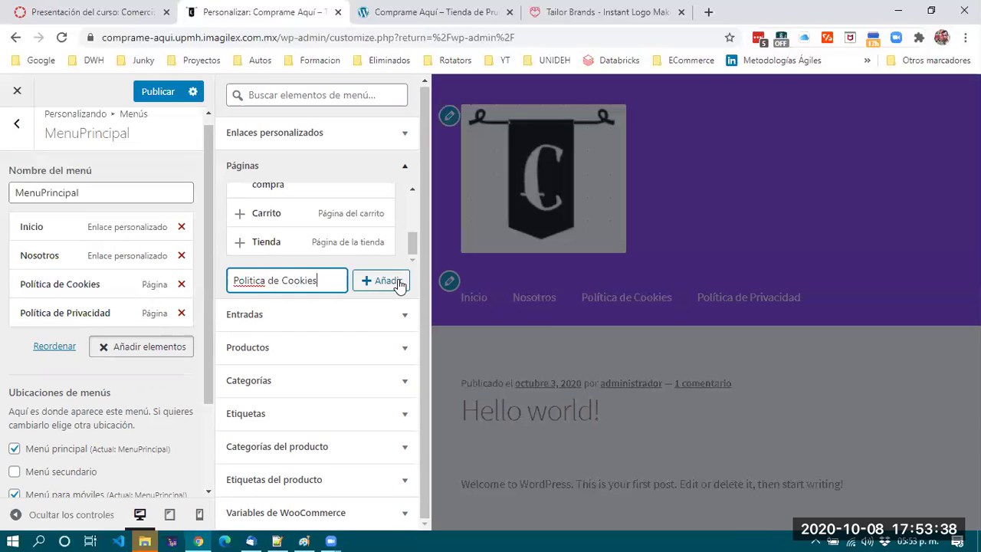
left_click(398, 282)
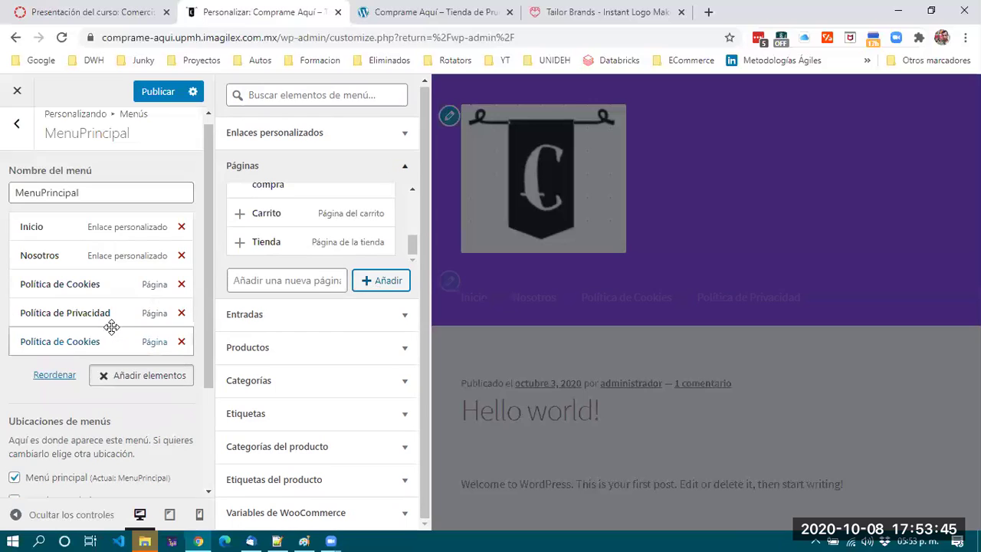
left_click(314, 279)
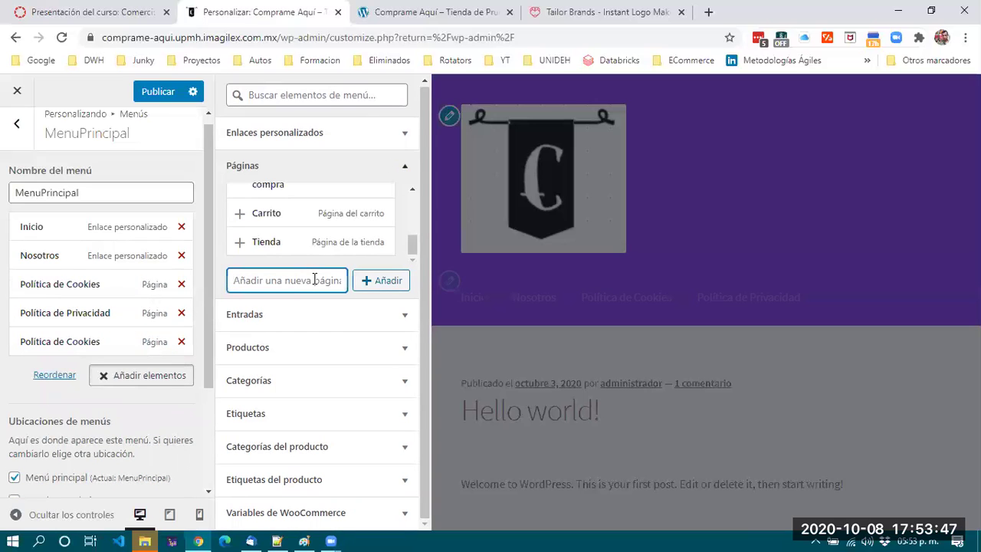
type("E-Store")
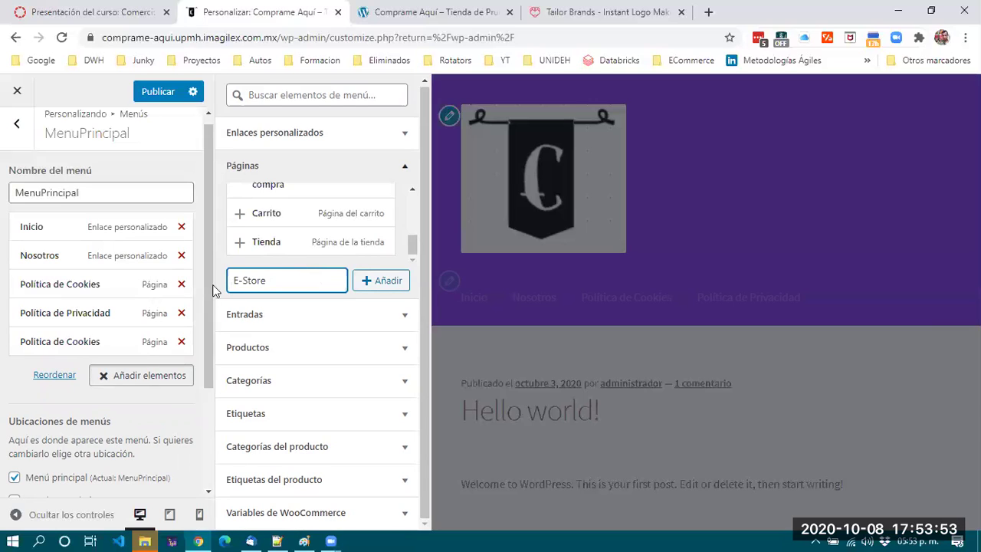
left_click(381, 282)
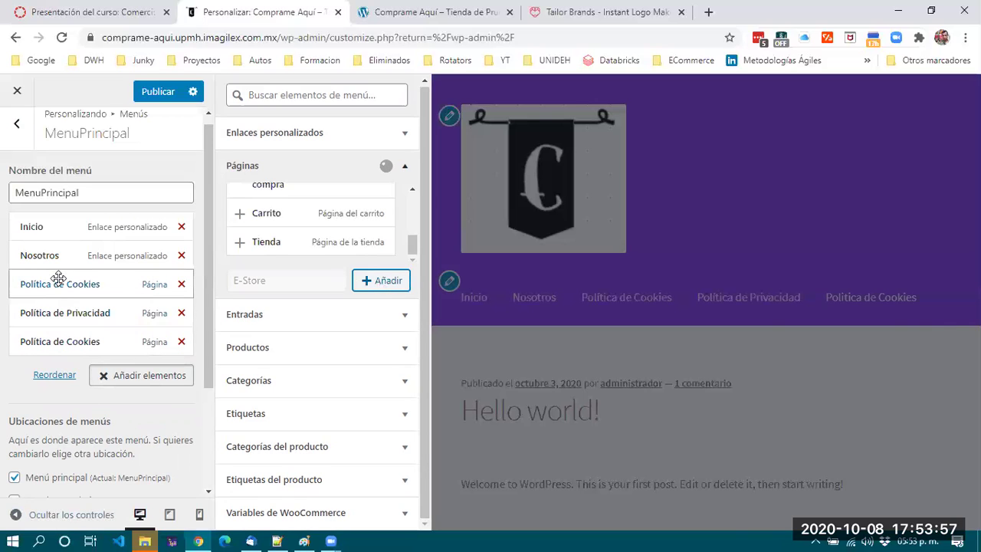
- Nest Política de Cookies, Política de Privacidad and Politica de Cookies as sub-items under Nosotros in MenuPrincipal
mouse_move(36, 289)
left_mouse_down()
mouse_move(72, 285)
mouse_move(36, 289)
left_mouse_up()
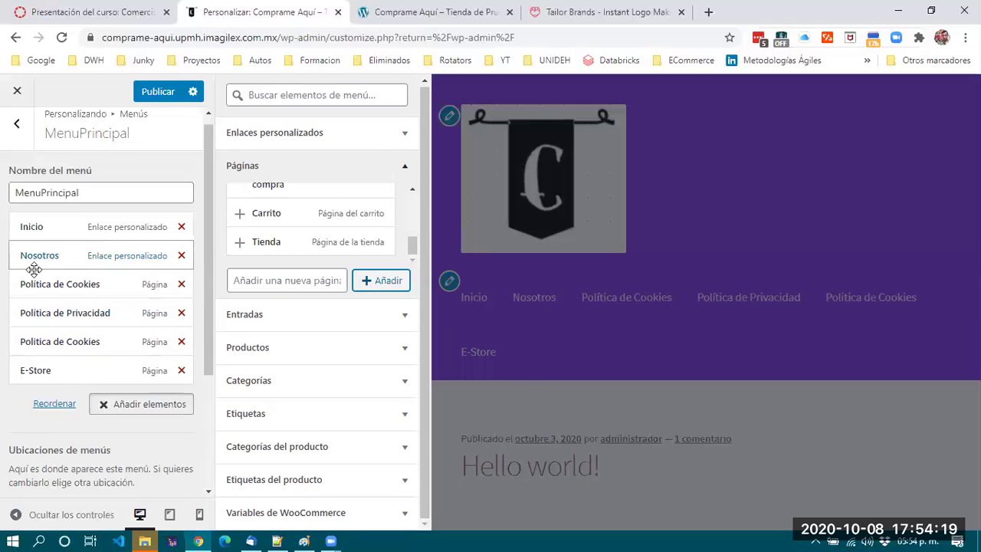
left_click_drag(37, 280, 65, 286)
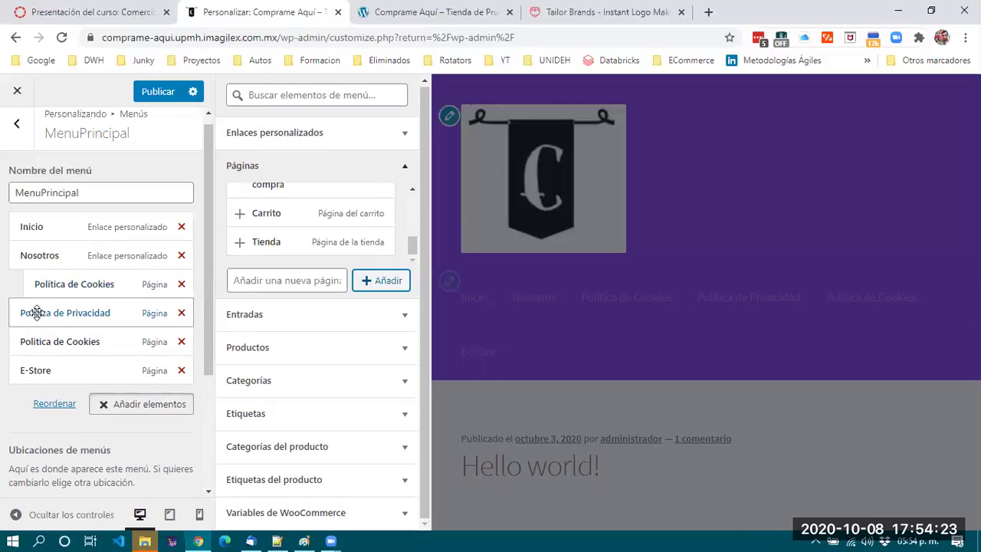
left_click(34, 313)
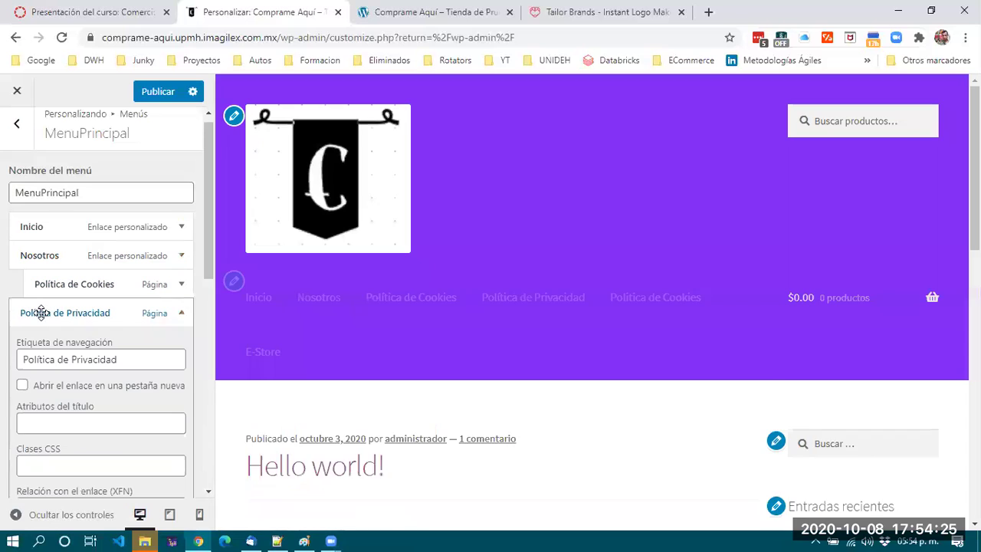
left_click(34, 312)
left_click_drag(32, 313, 39, 338)
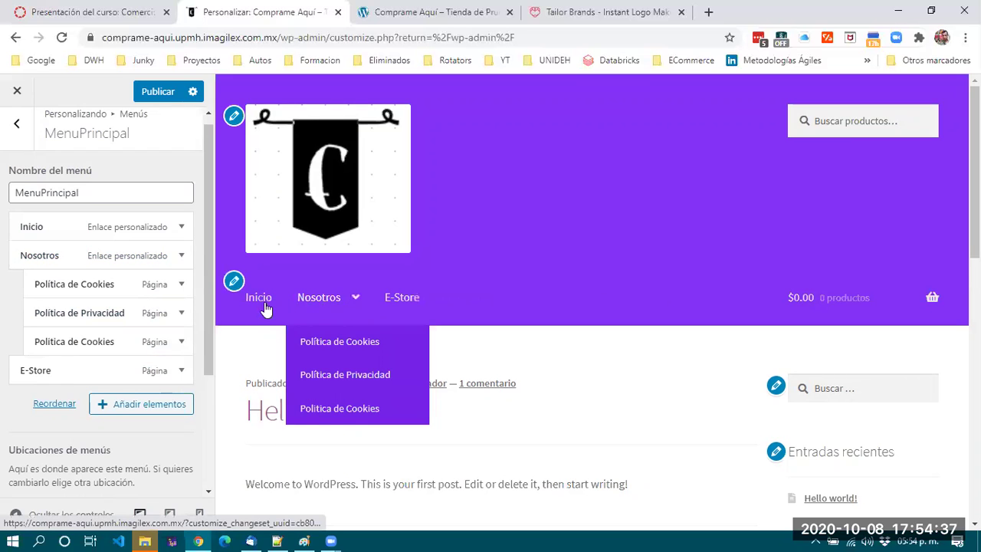
- Check the Nosotros submenu and E-Store entry in the site preview, and review the Inicio item's link settings
mouse_move(335, 303)
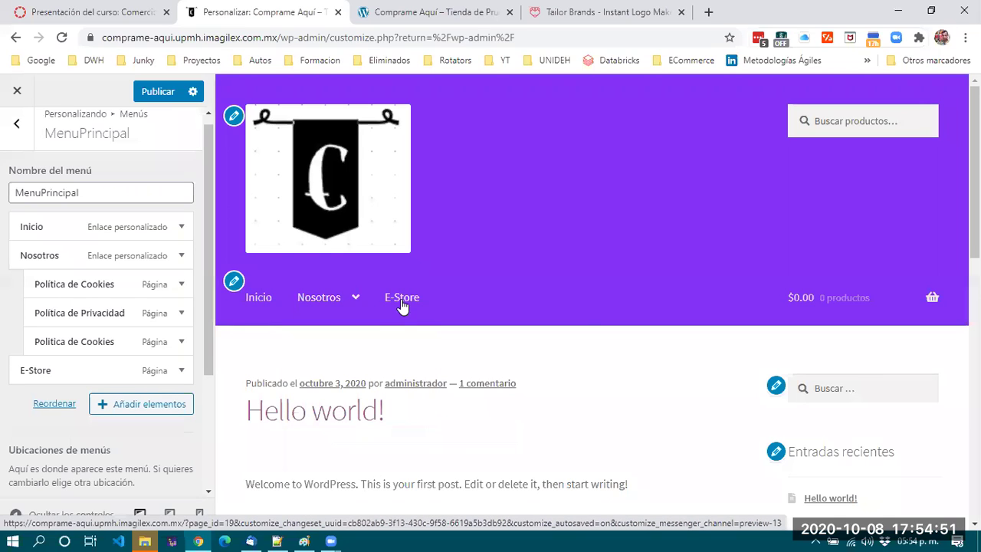
left_click(181, 227)
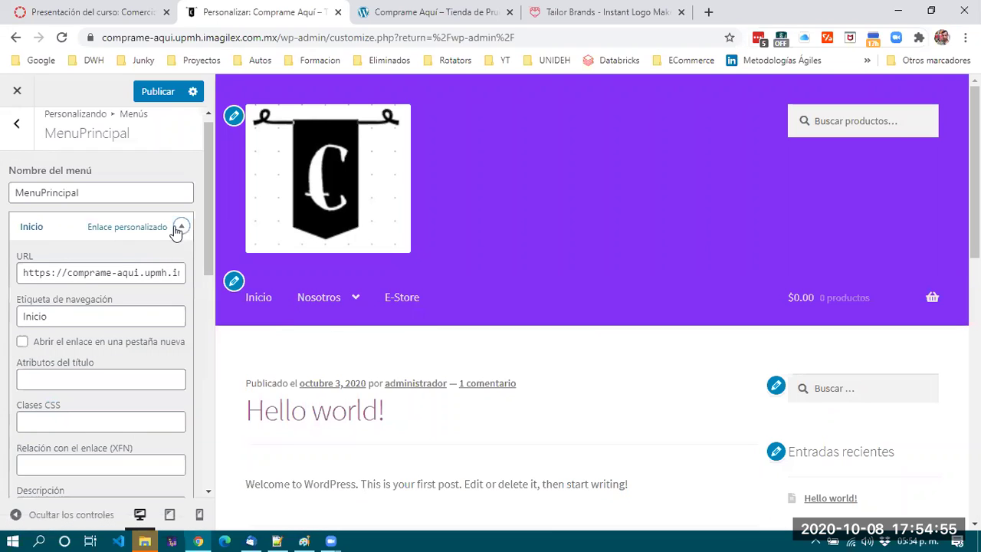
left_click(177, 229)
- Add the store pages Mi cuenta, Finalizar compra, Carrito and Tienda to MenuPrincipal from the page list
left_click(123, 407)
scroll(292, 230, "up", 2)
scroll(292, 230, "up", 3)
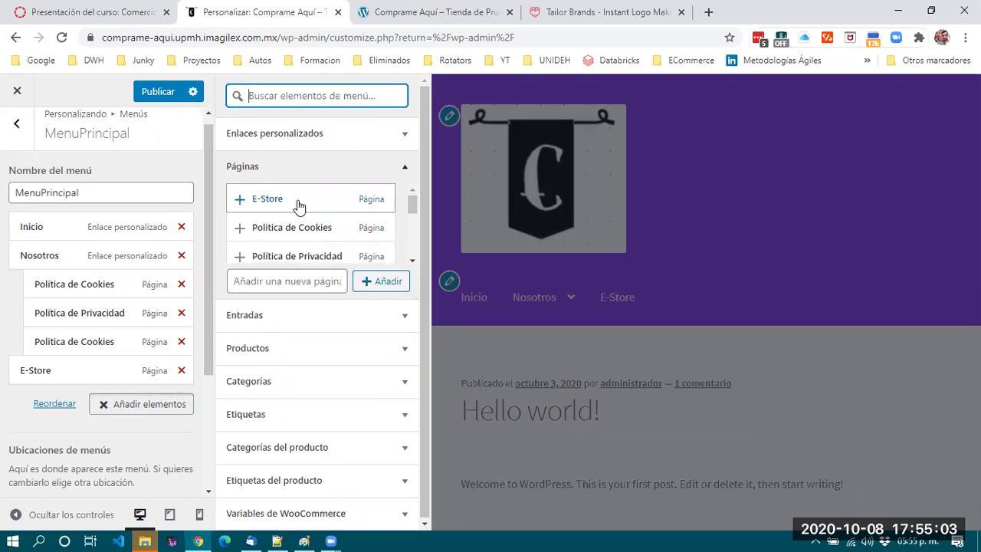
scroll(300, 236, "down", 2)
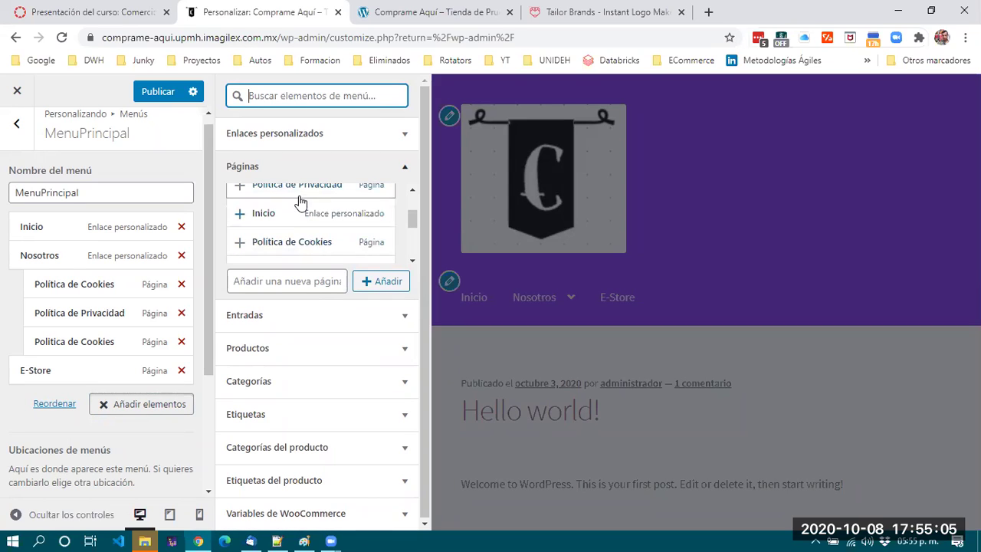
scroll(288, 241, "down", 2)
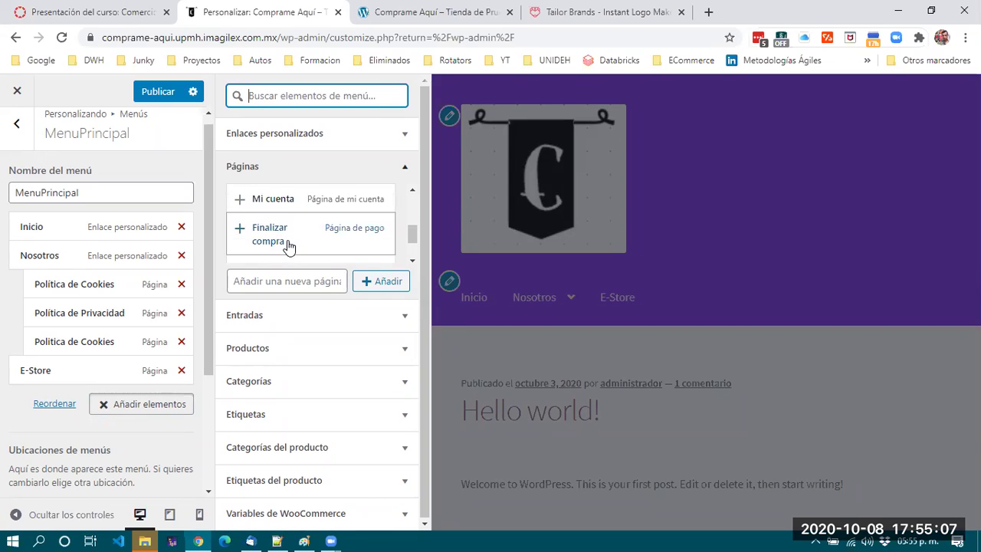
scroll(413, 227, "up", 1)
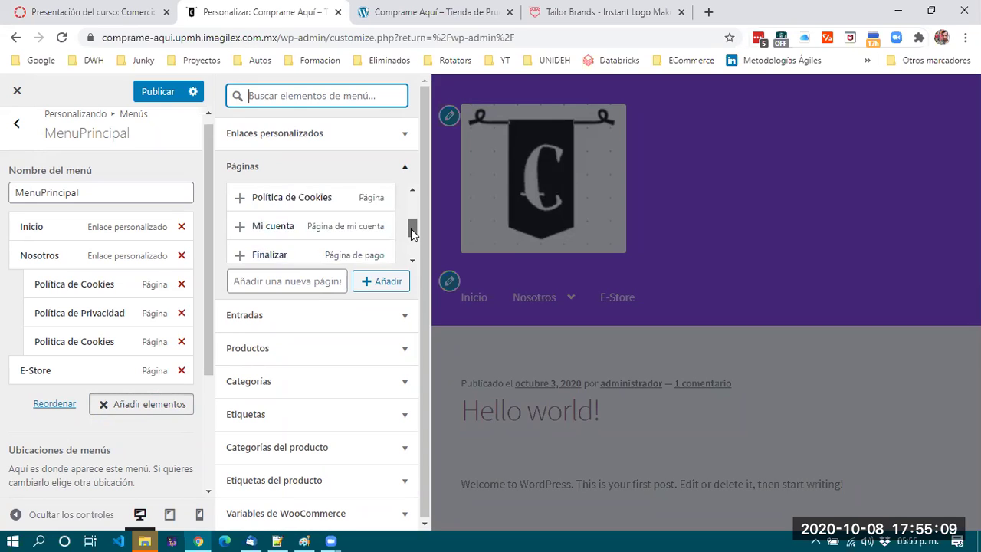
left_click_drag(412, 228, 408, 242)
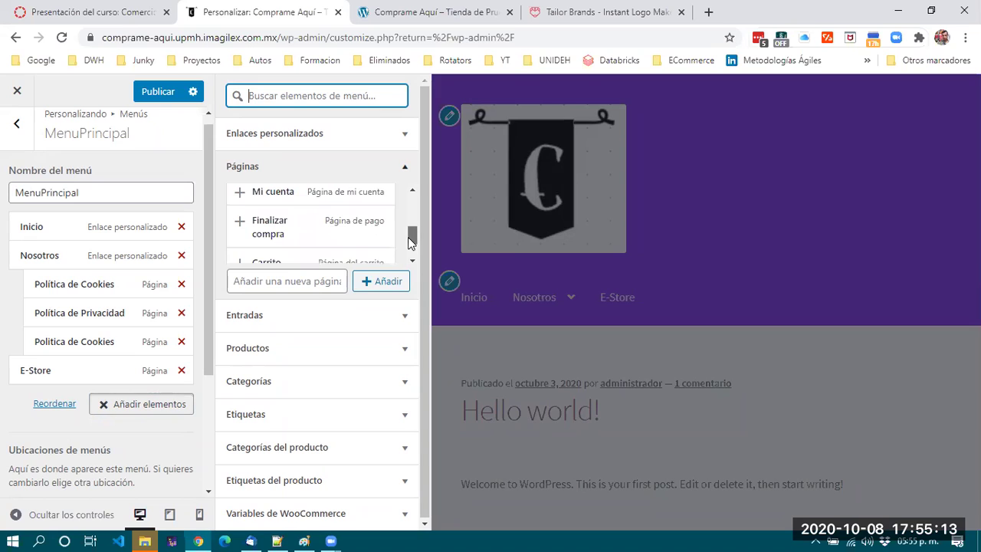
left_click(241, 192)
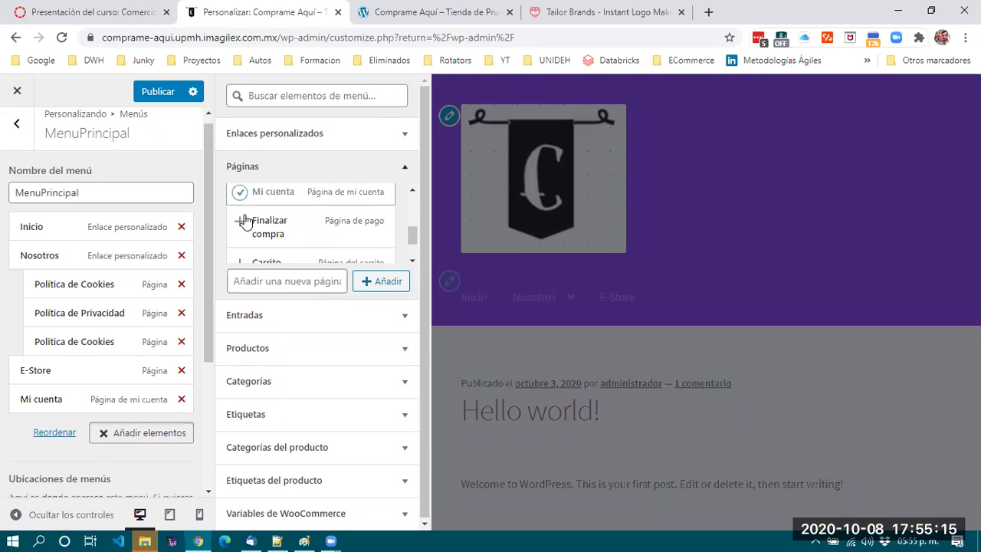
left_click(239, 224)
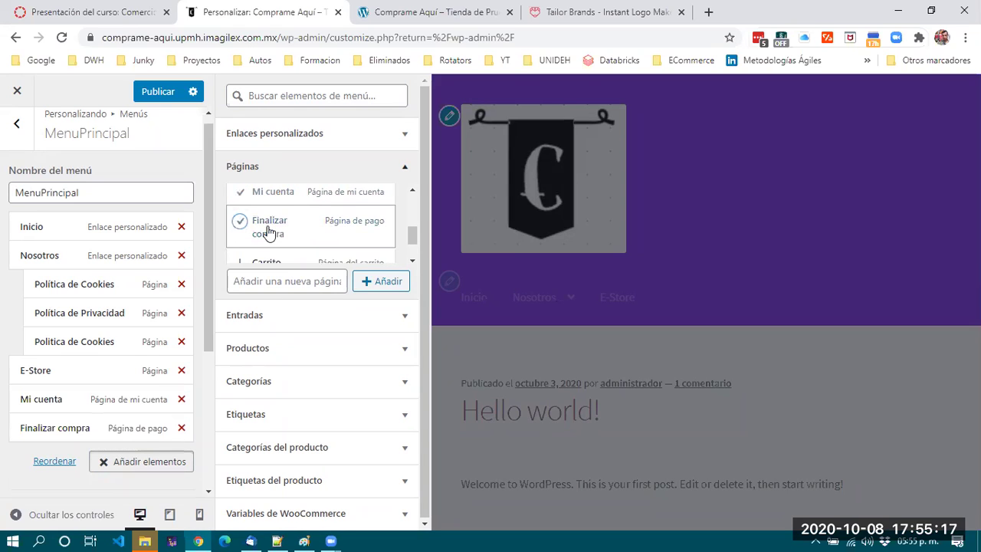
scroll(267, 229, "down", 1)
left_click(240, 214)
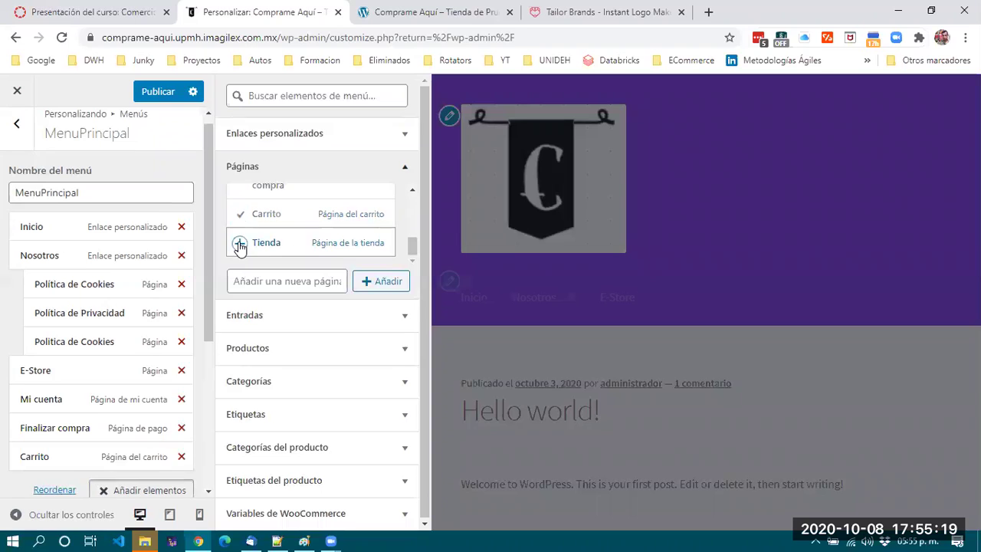
left_click(240, 244)
- Nest Mi cuenta, Finalizar compra, Carrito and Tienda under E-Store, then close the available items list and check the menu preview
scroll(101, 345, "down", 2)
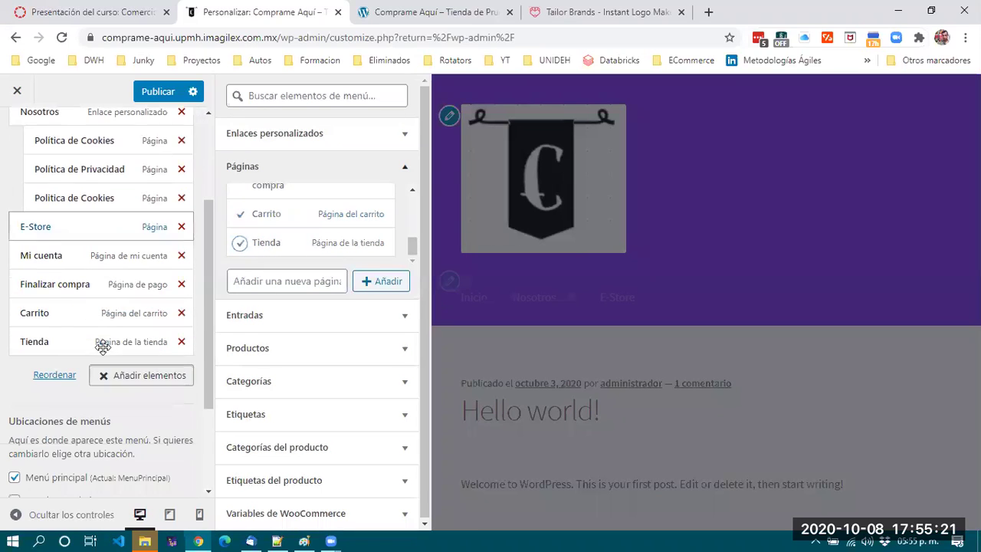
left_click_drag(49, 255, 36, 342)
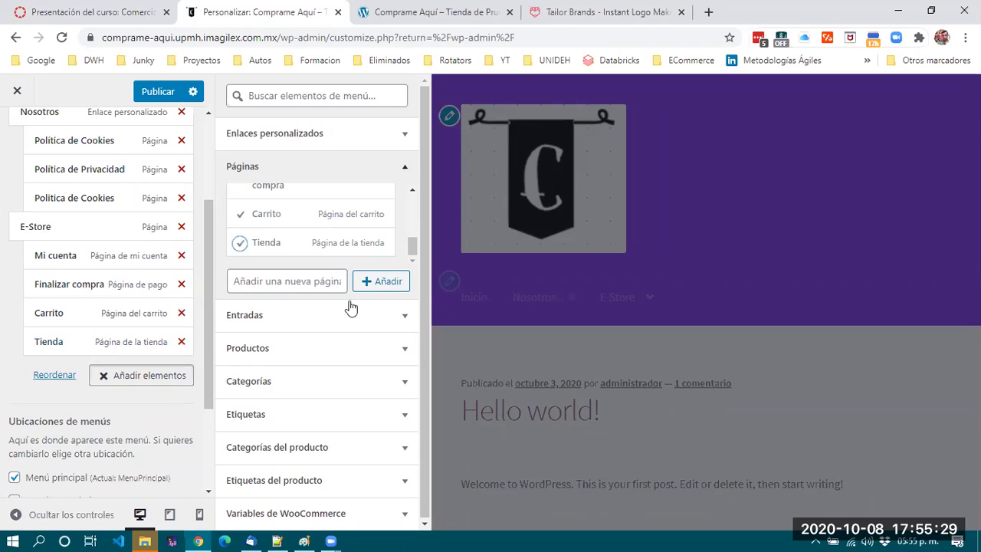
left_click(20, 391)
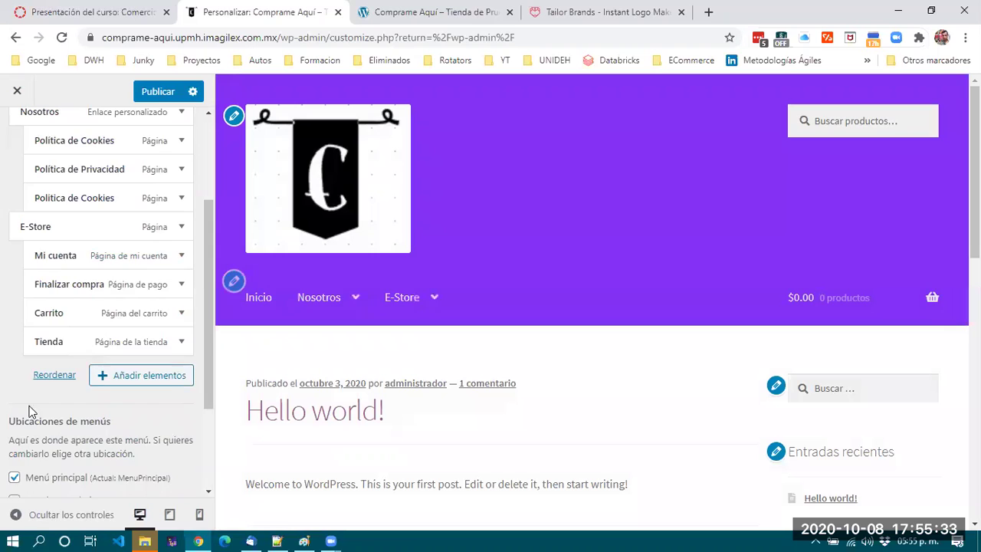
scroll(29, 407, "down", 2)
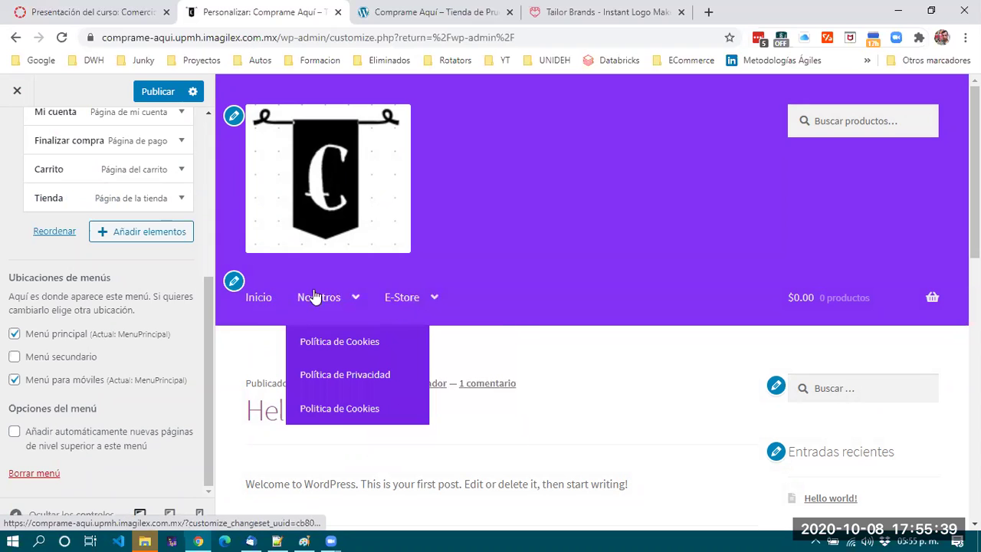
- Check the submenu entries under Nosotros and E-Store in the site preview
mouse_move(398, 298)
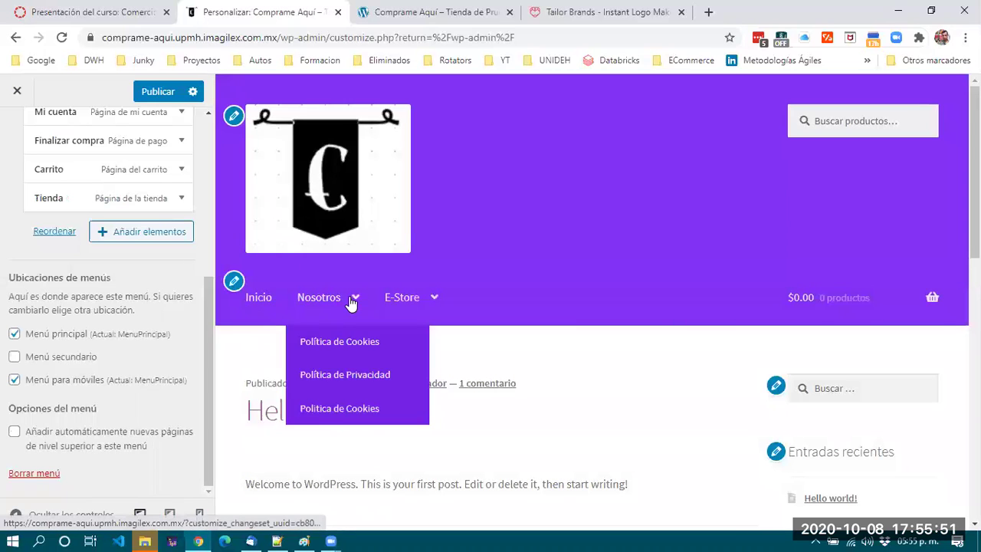
mouse_move(325, 292)
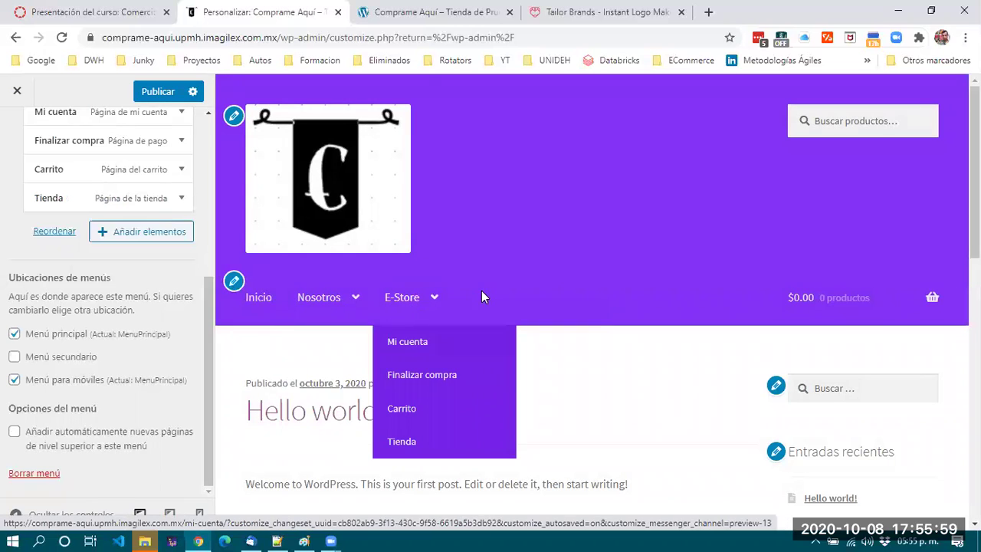
mouse_move(403, 302)
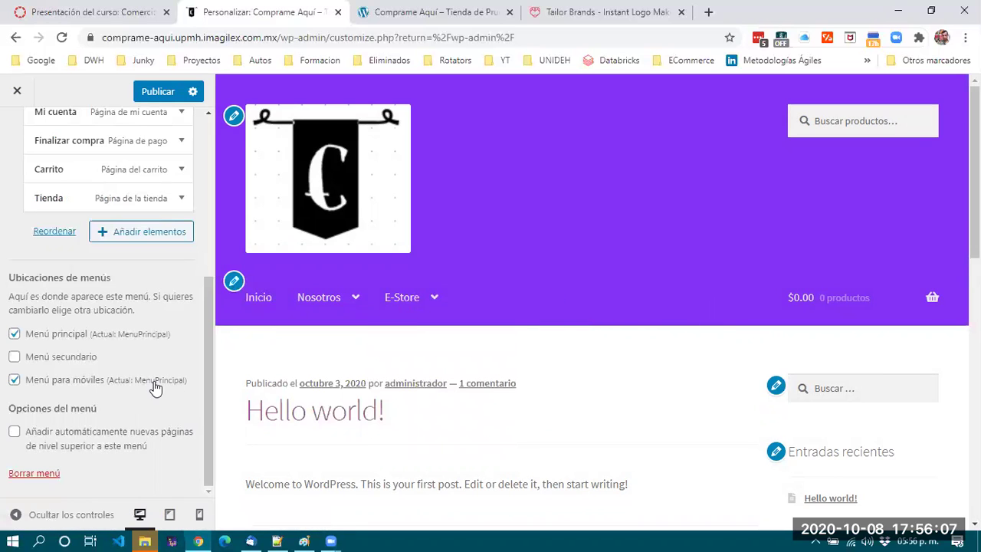
- Leave the MenuPrincipal settings, open the Barra lateral widget area and review its widgets in the site preview
scroll(113, 390, "up", 5)
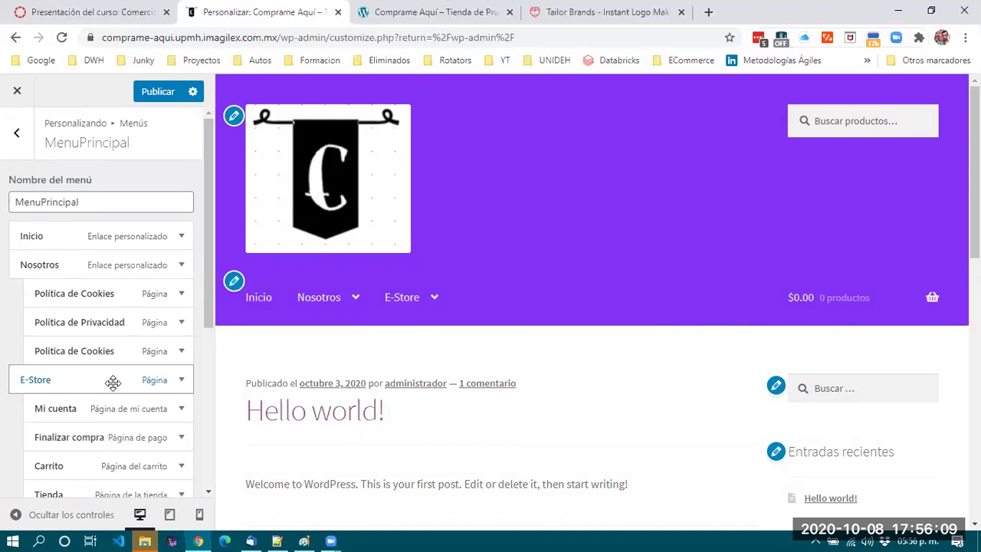
left_click(16, 133)
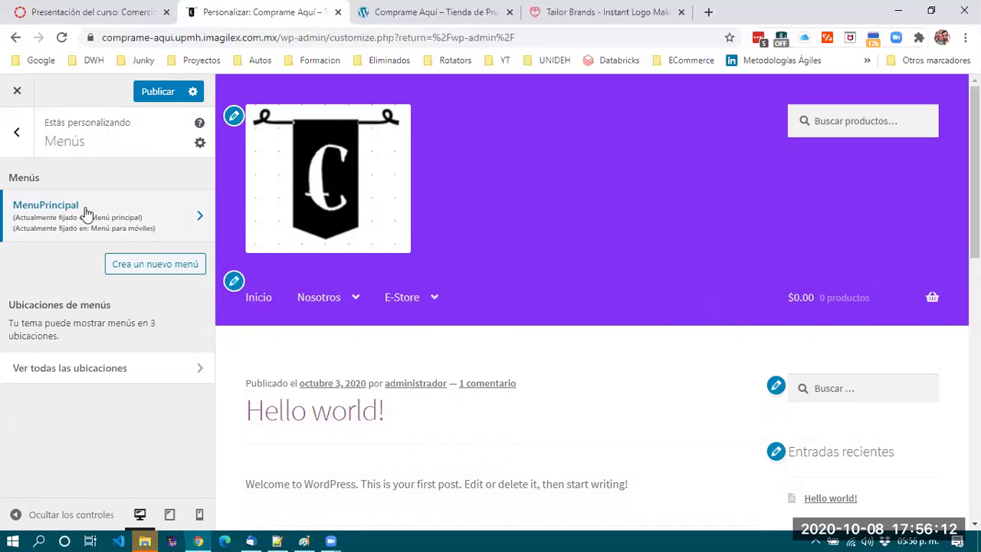
left_click(14, 138)
scroll(72, 337, "down", 2)
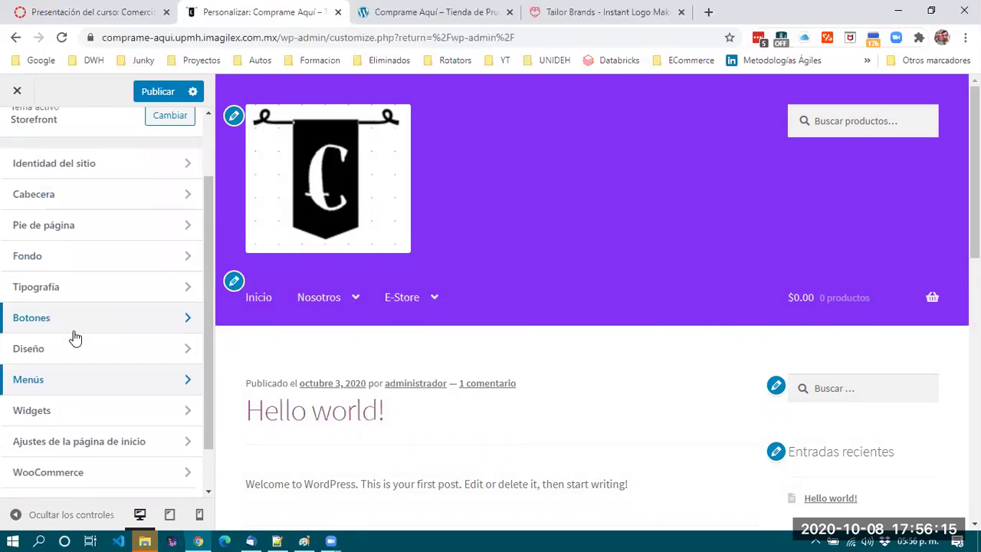
left_click(67, 367)
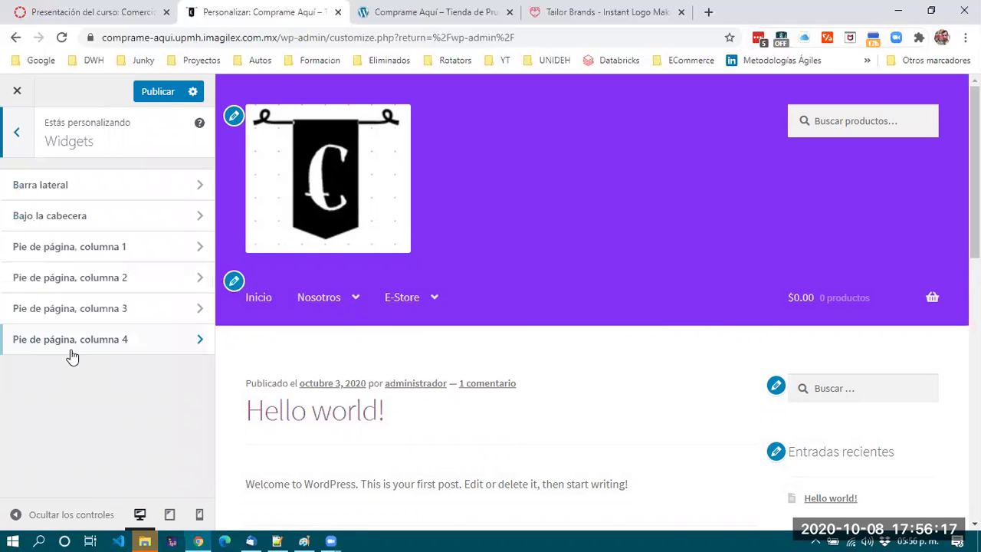
left_click(59, 187)
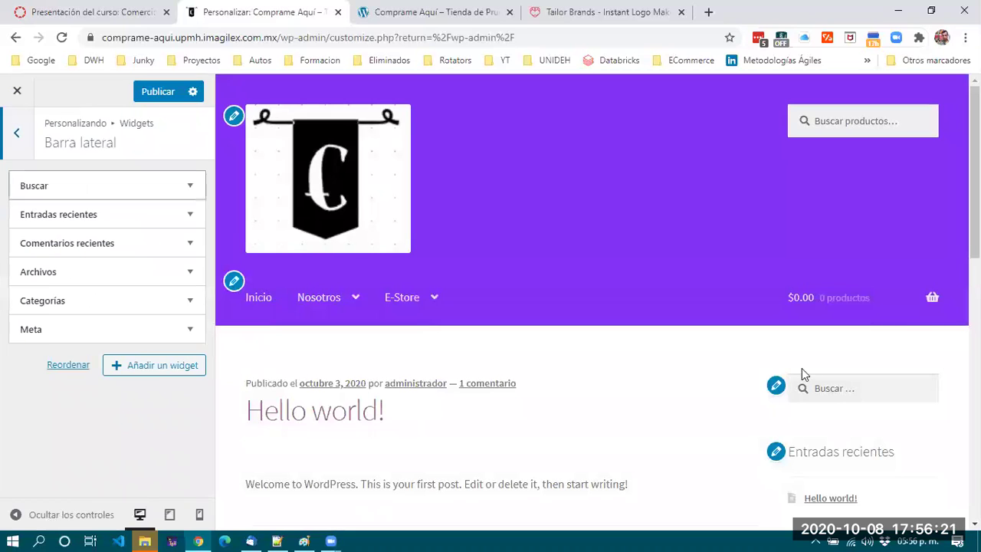
scroll(891, 403, "down", 2)
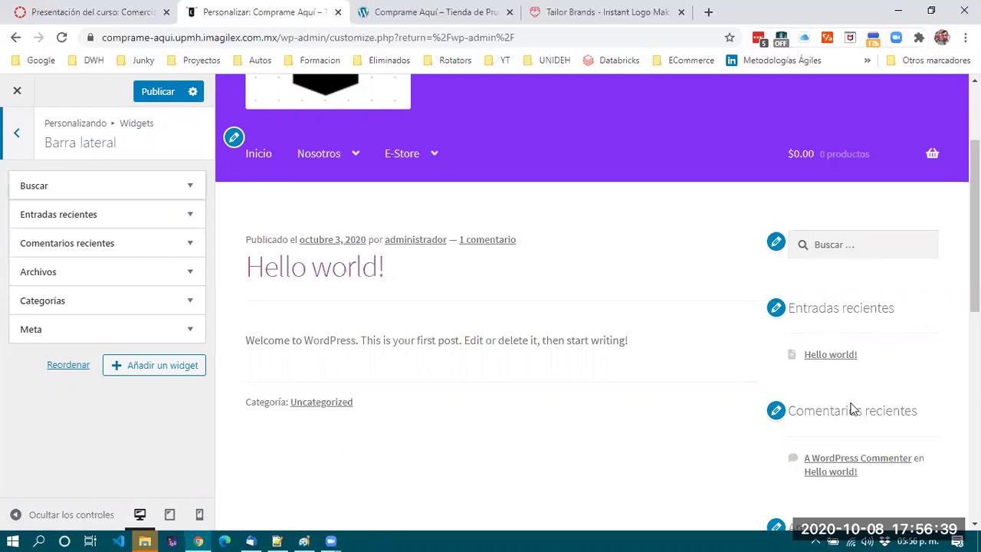
- Delete the Buscar, Entradas recientes, Comentarios recientes, Archivos and Categorías widgets from the Barra lateral, keeping Meta
left_click(188, 187)
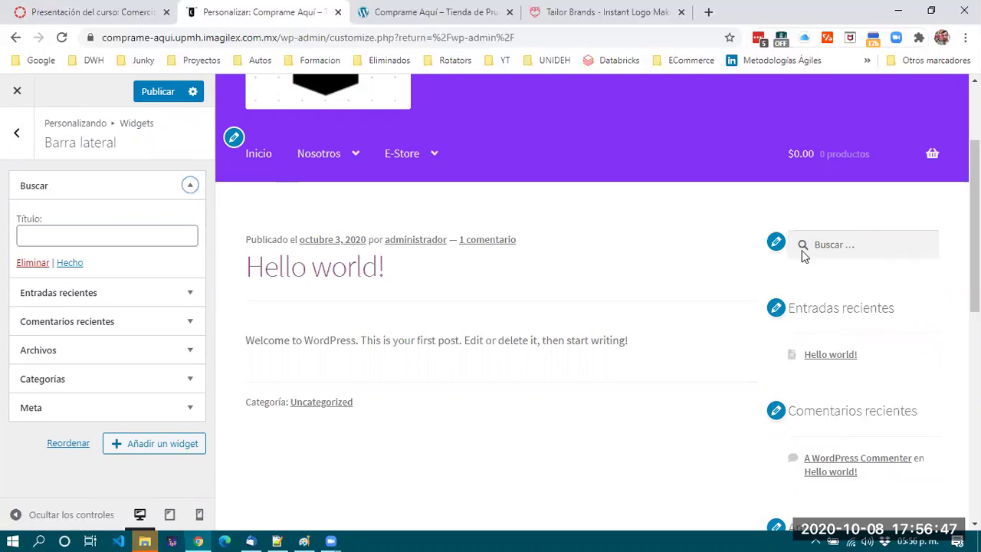
left_click(33, 263)
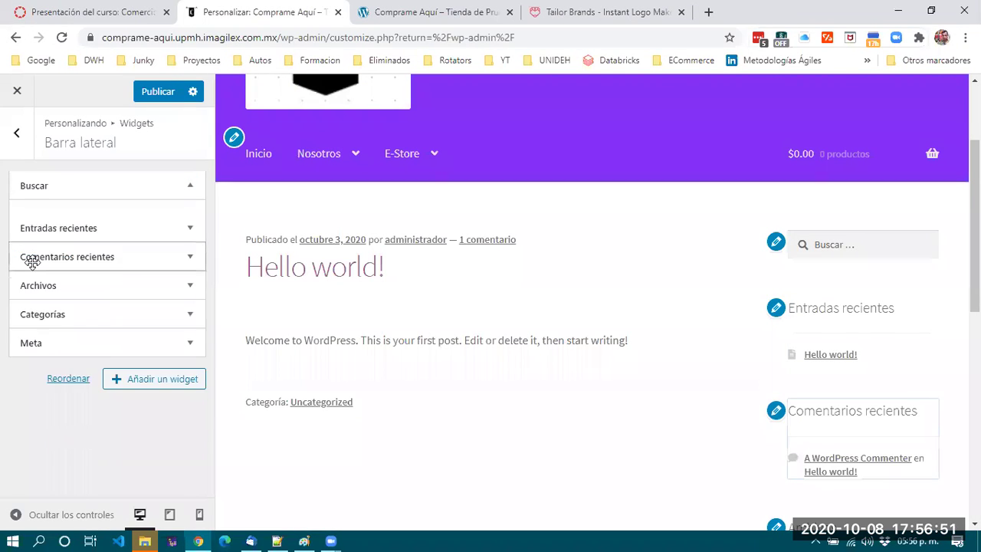
left_click(189, 187)
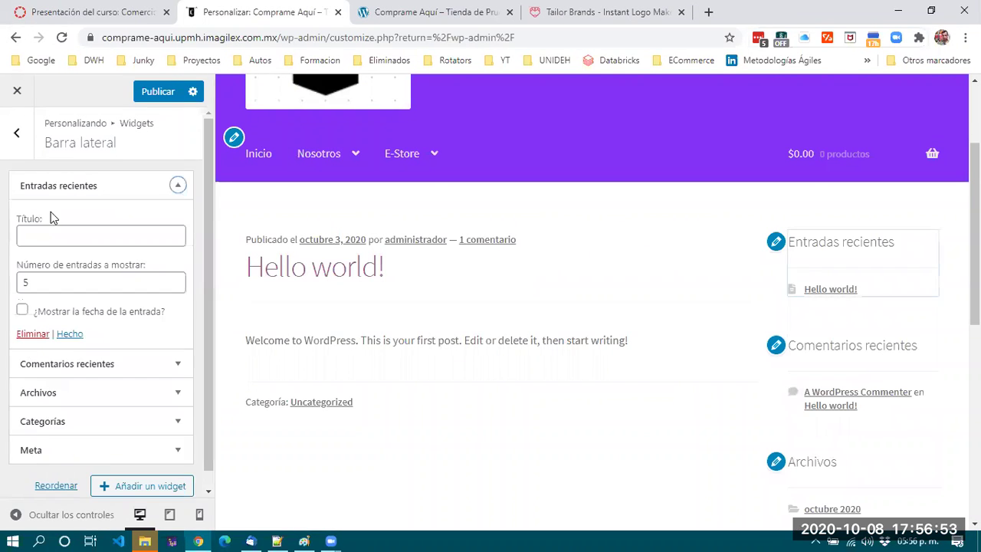
left_click(29, 335)
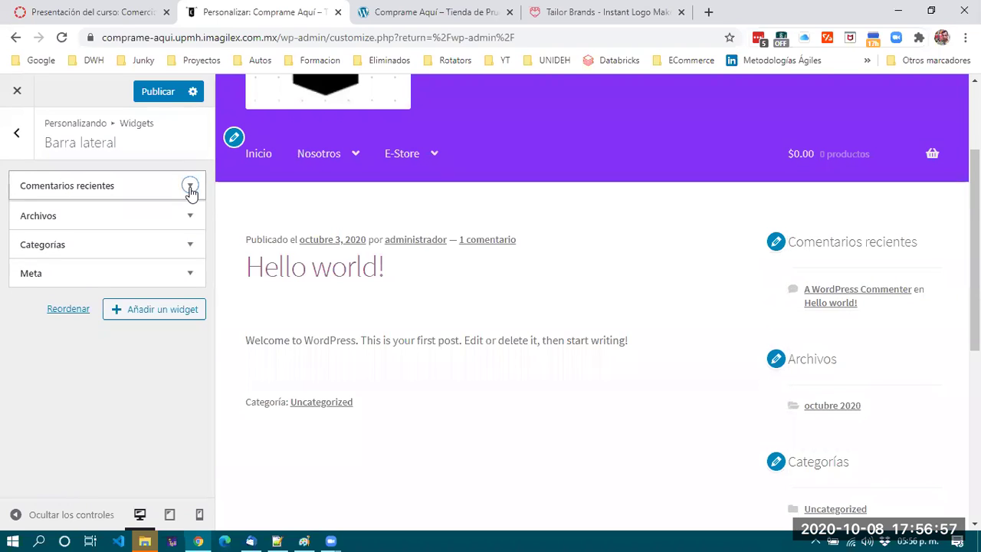
left_click(190, 187)
left_click(33, 311)
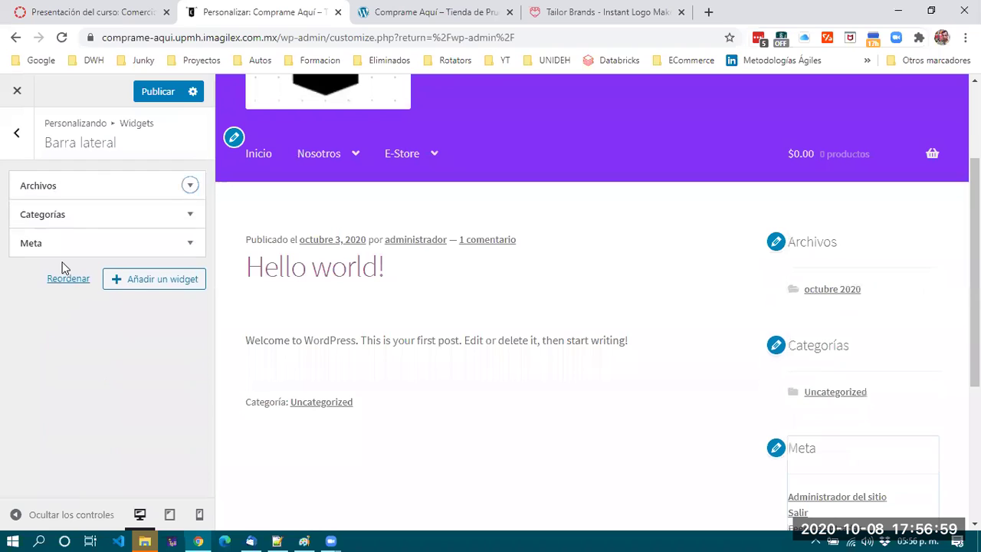
left_click(191, 187)
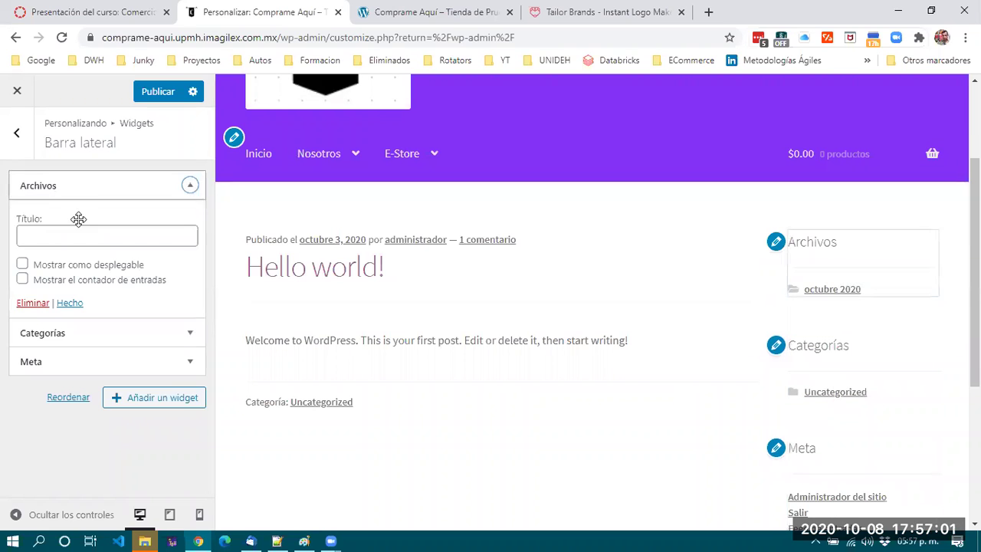
left_click(31, 303)
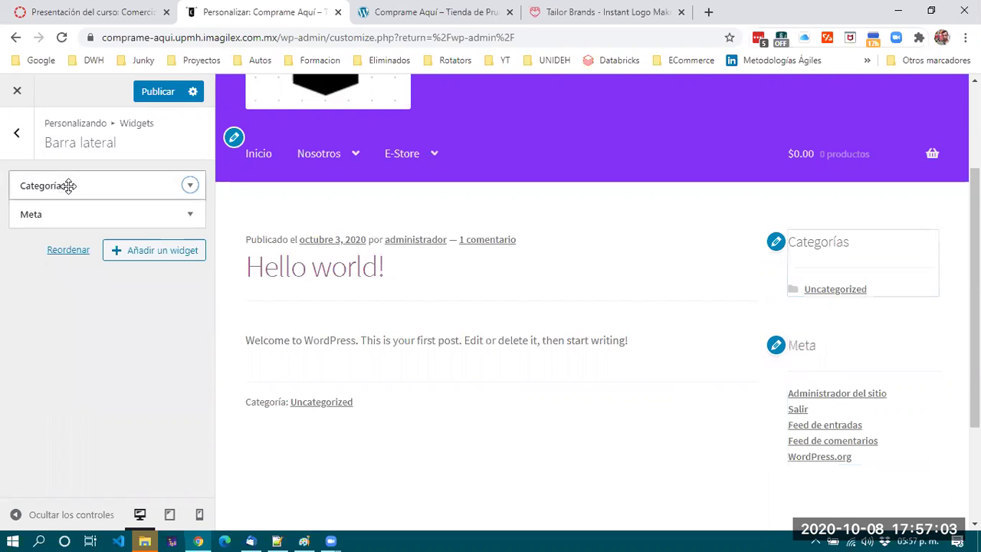
left_click(190, 188)
left_click(25, 320)
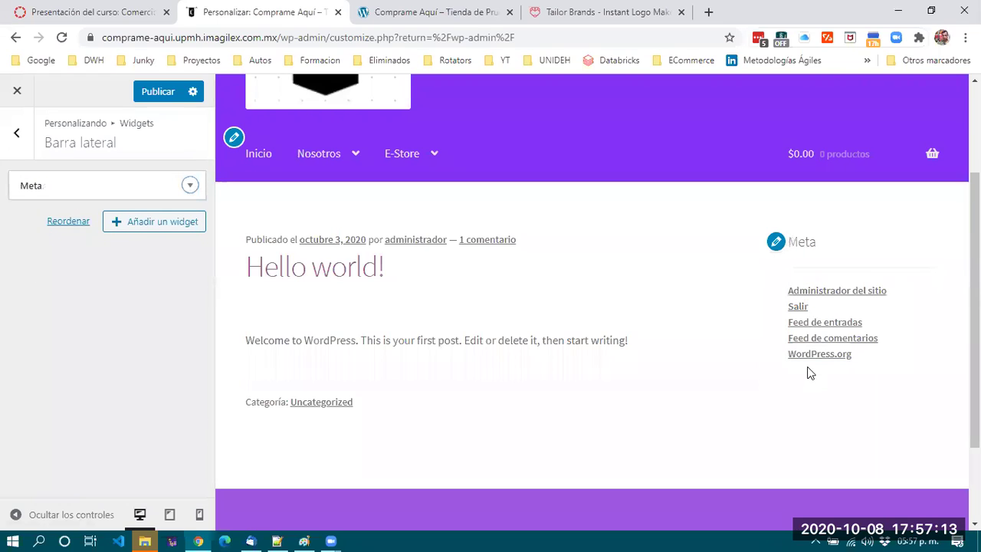
- Look through the list of widgets available for the Barra lateral, then close it without adding any
left_click(148, 223)
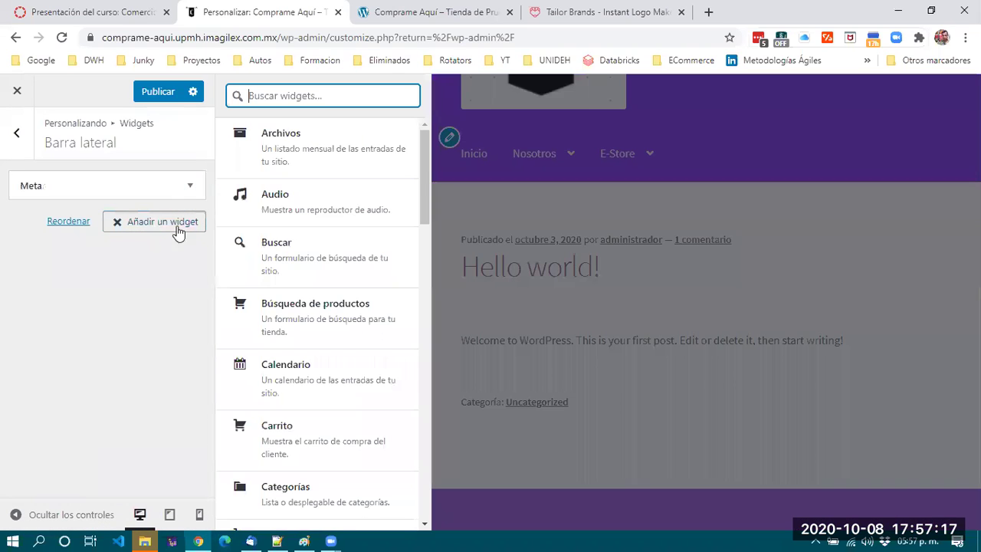
scroll(330, 365, "down", 4)
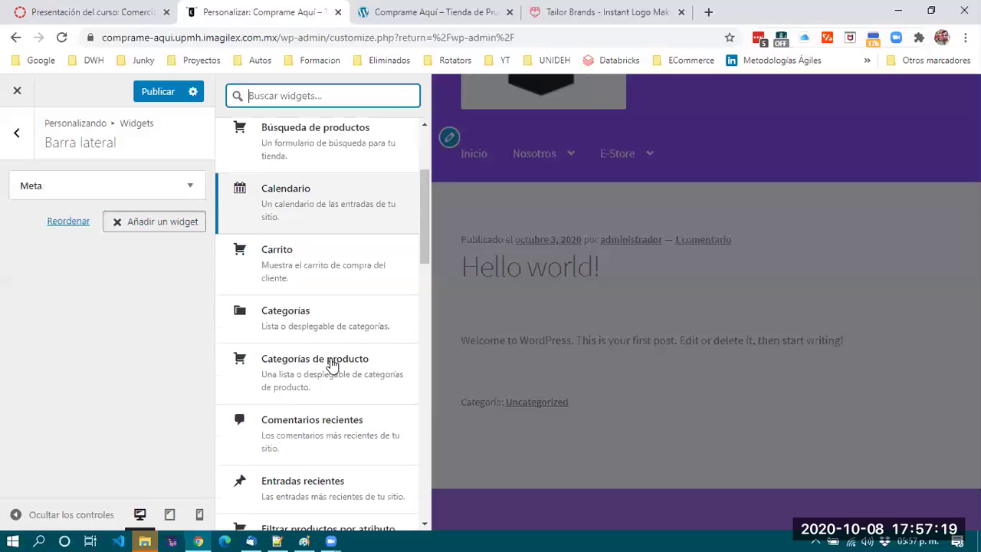
scroll(331, 366, "up", 4)
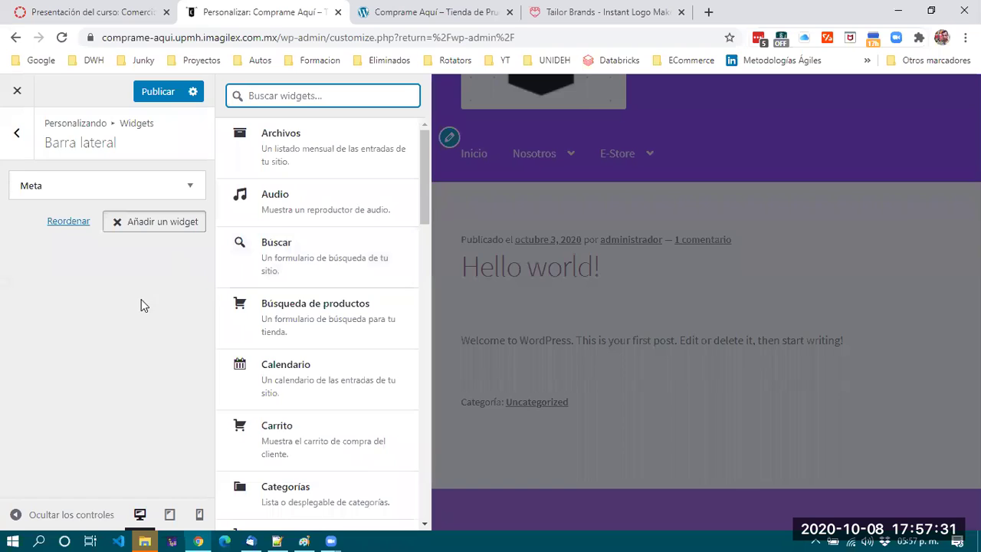
left_click(129, 225)
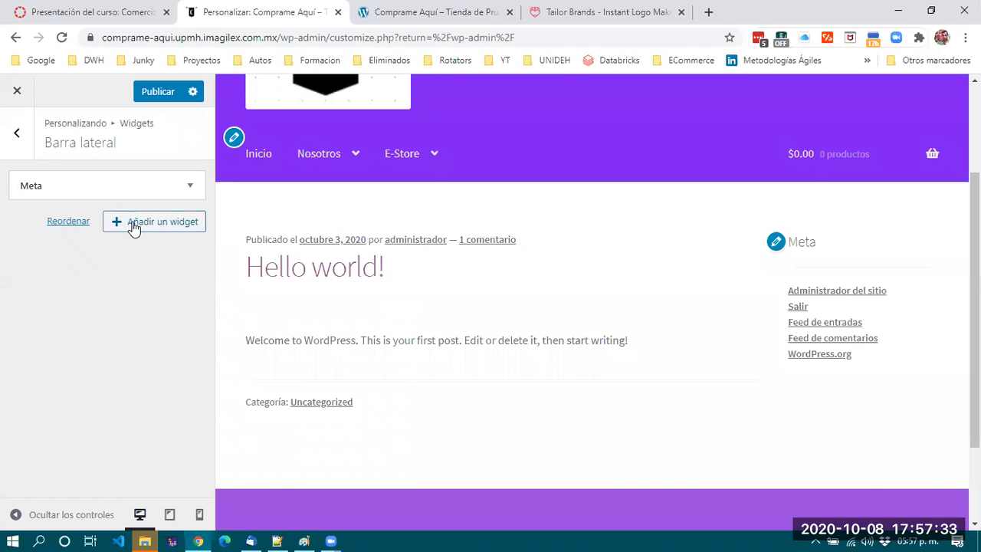
left_click(133, 227)
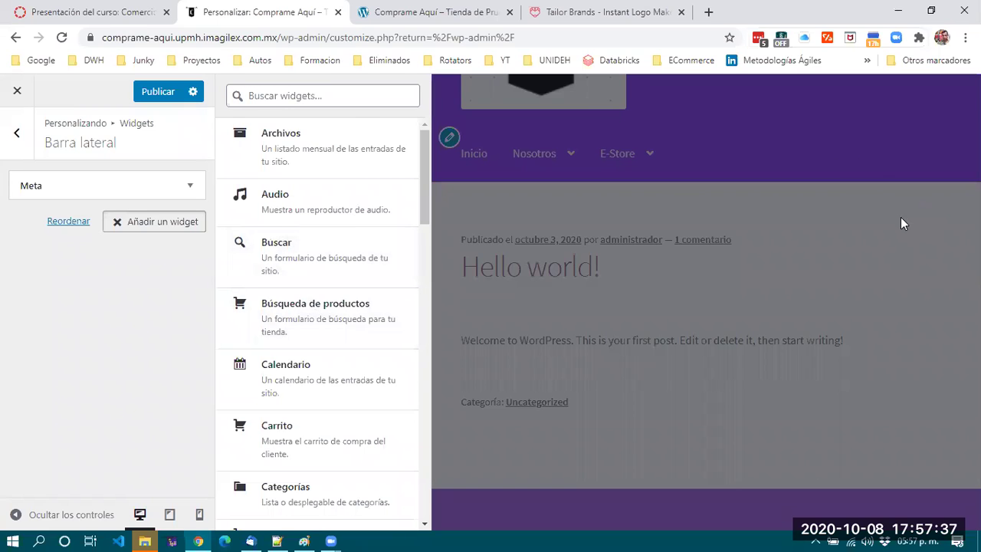
left_click(125, 225)
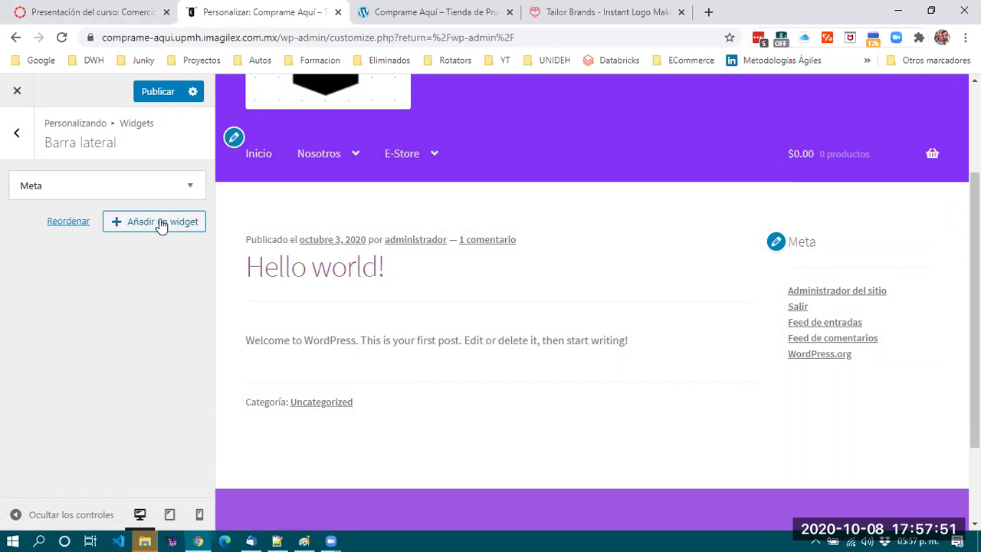
- Compare the header product search with the sidebar search on the live store page, then return to the customizer
key("ctrl+Tab")
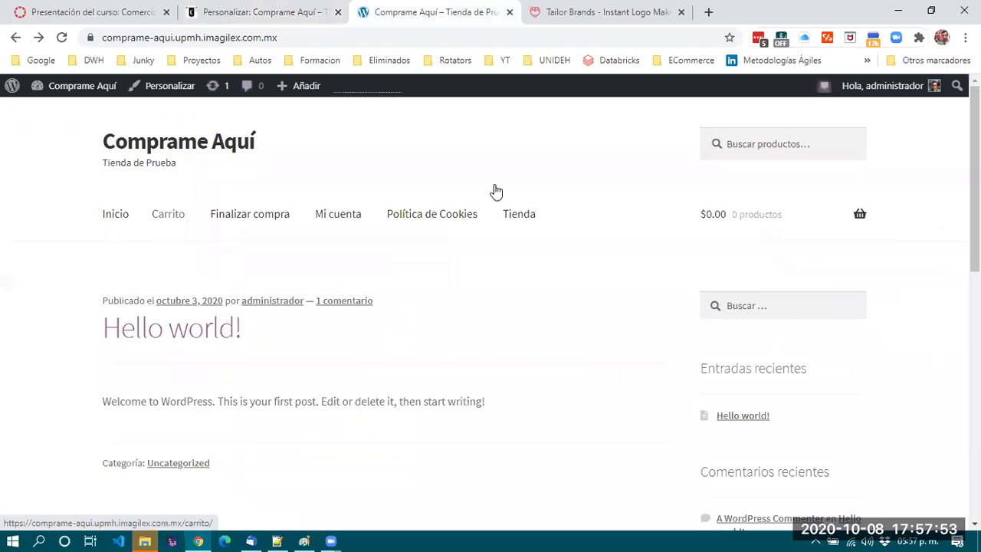
left_click(802, 154)
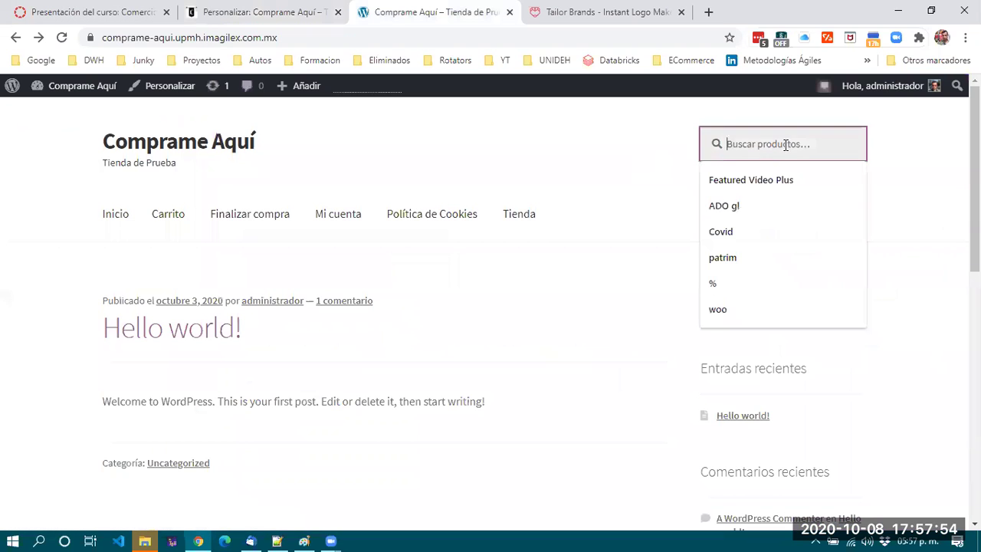
left_click(648, 148)
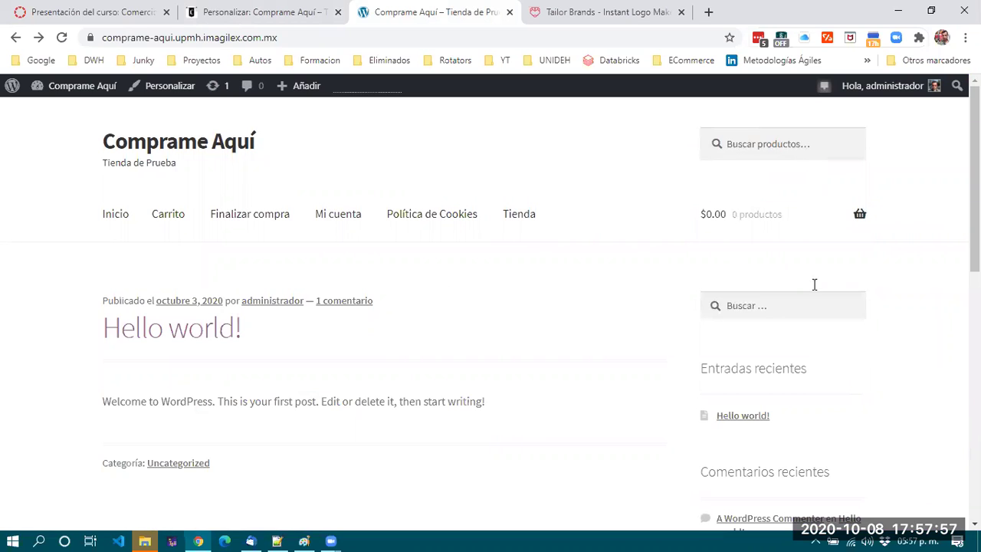
left_click(790, 306)
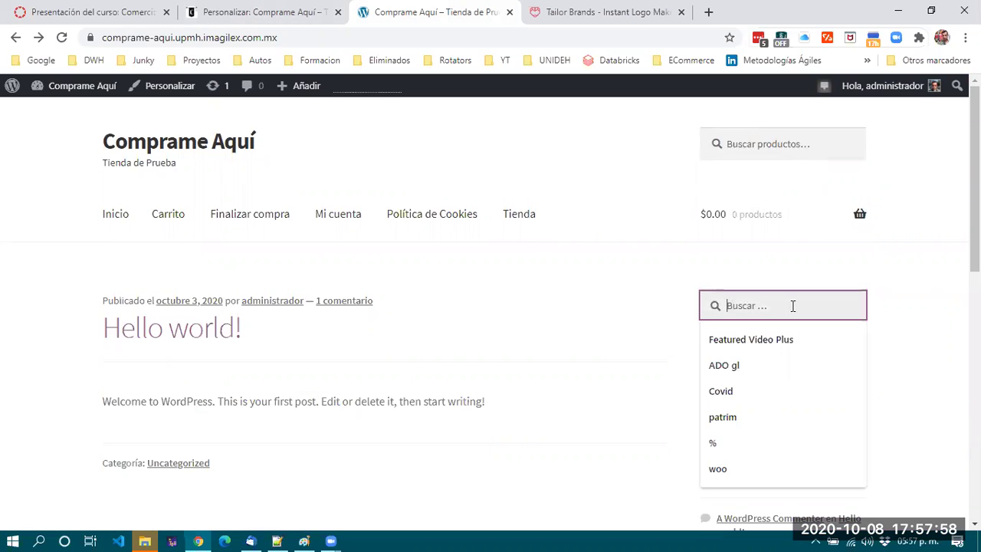
left_click(630, 303)
left_click(219, 13)
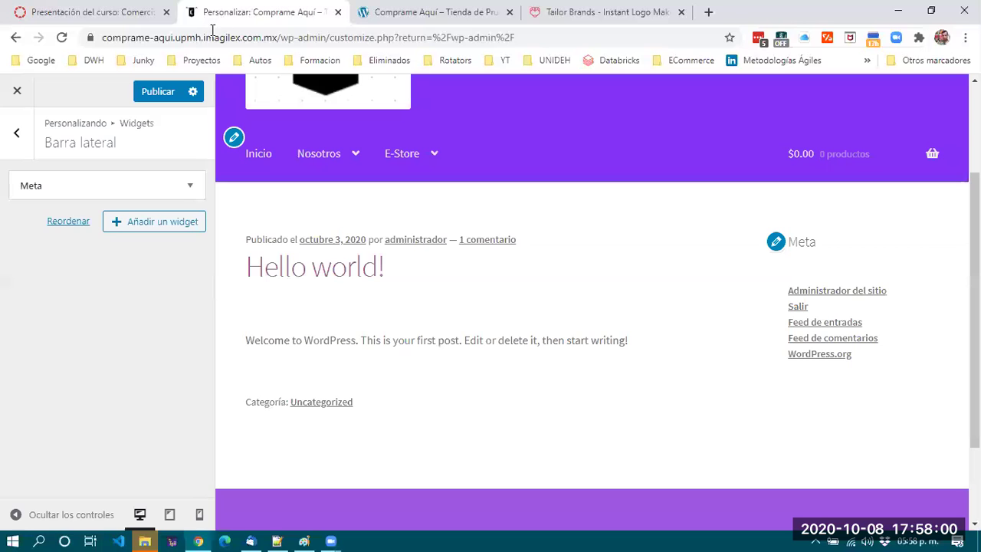
- Add the Carrito widget to the Barra lateral below Meta, keeping Carrito as its title
left_click(145, 222)
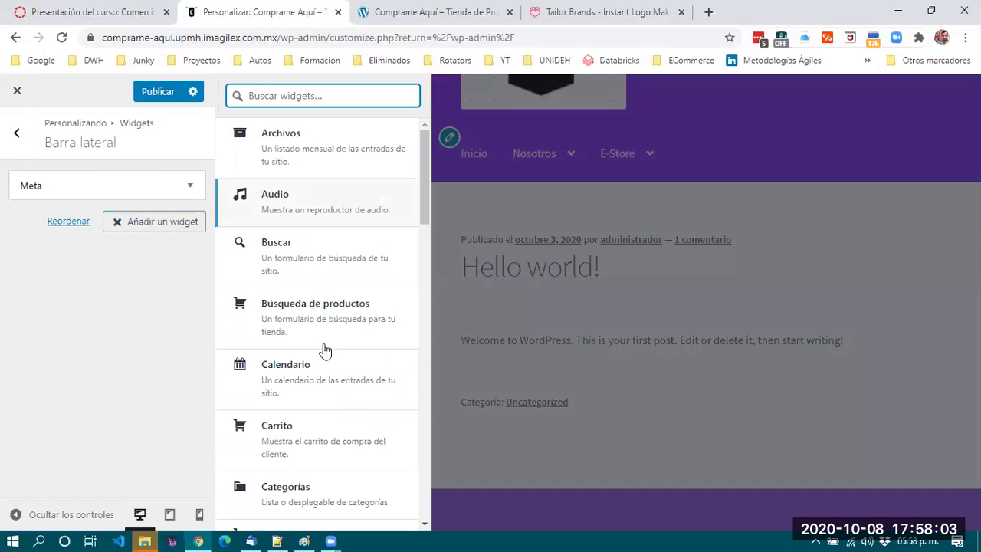
scroll(325, 351, "down", 3)
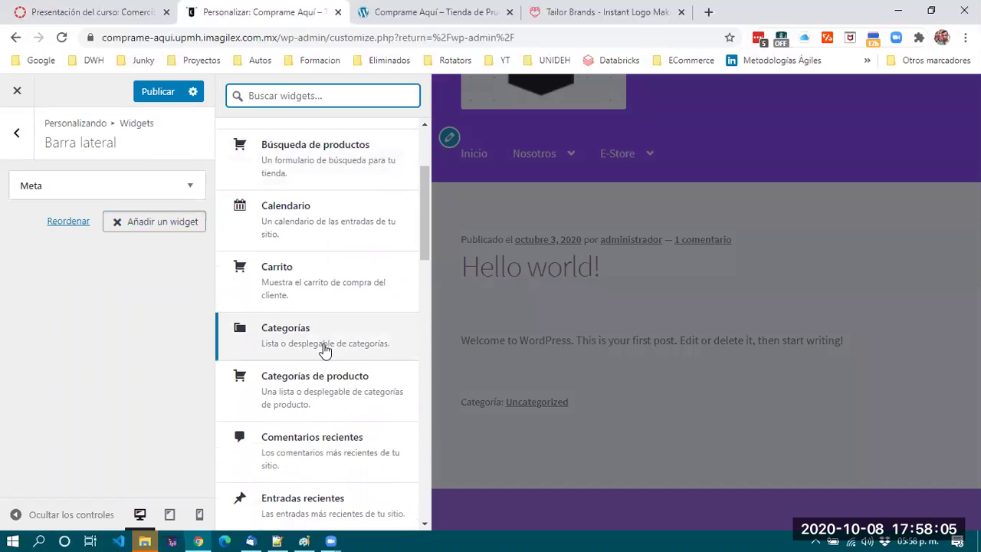
scroll(324, 350, "down", 1)
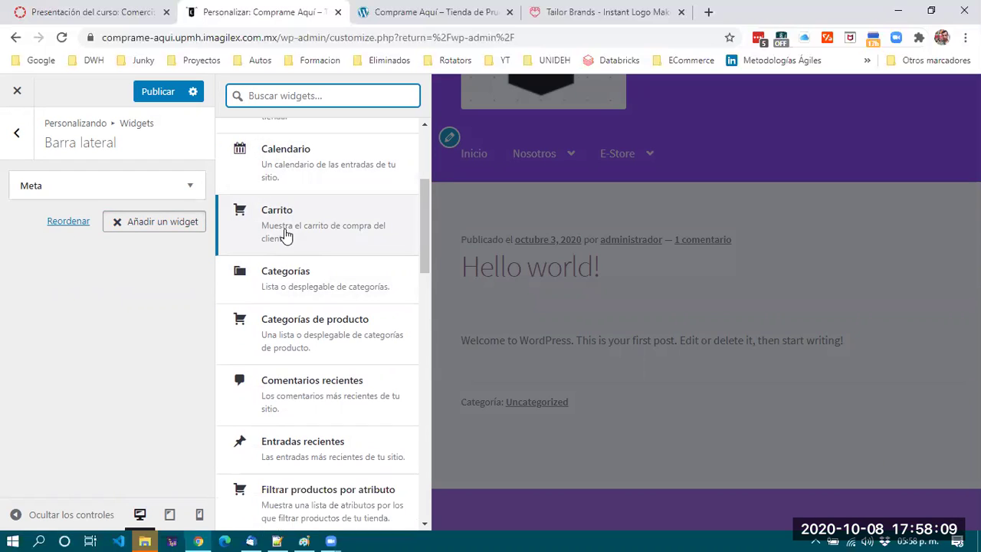
left_click_drag(282, 226, 131, 275)
left_click(304, 230)
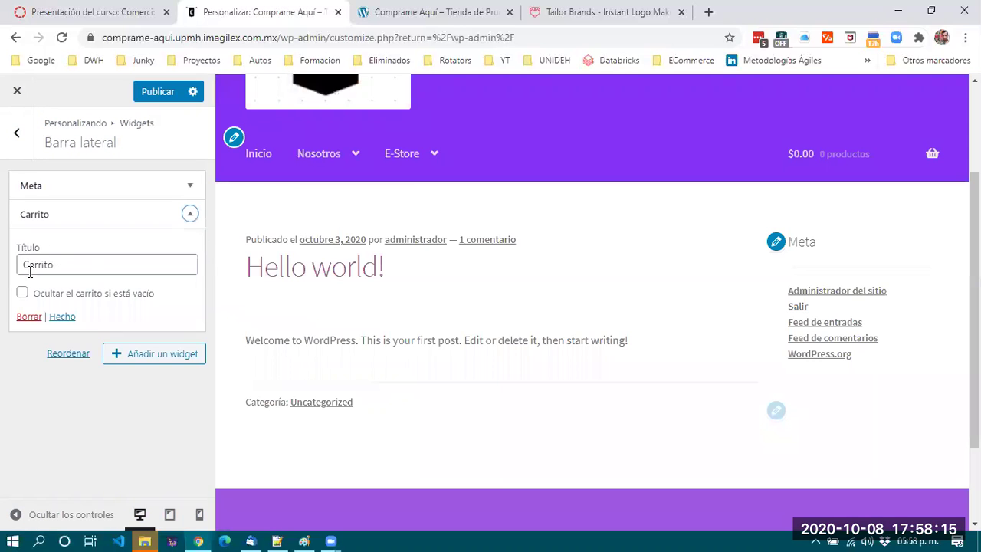
left_click_drag(60, 265, 25, 267)
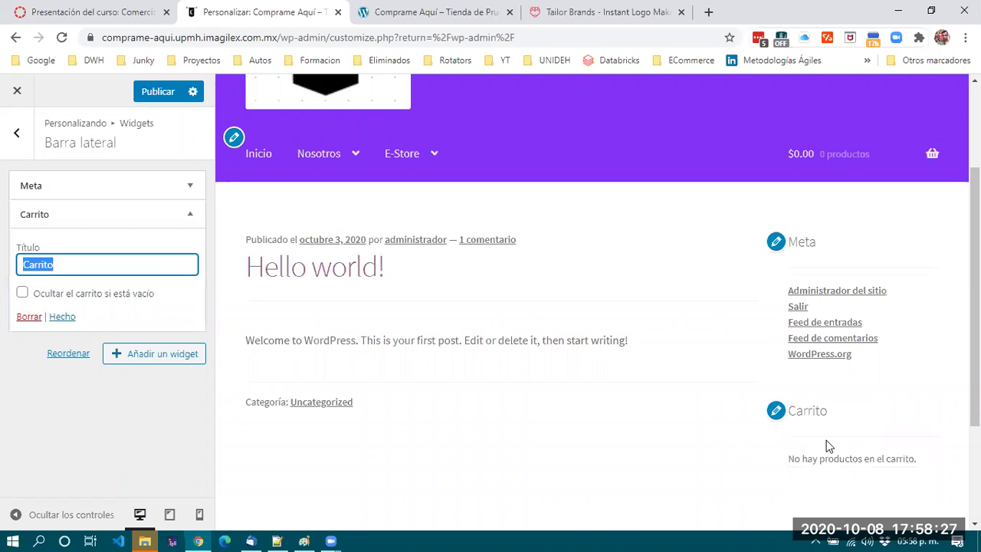
- Add the Categorías de producto widget to the Barra lateral with its default settings and check it in the preview
left_click(145, 357)
left_click(312, 278)
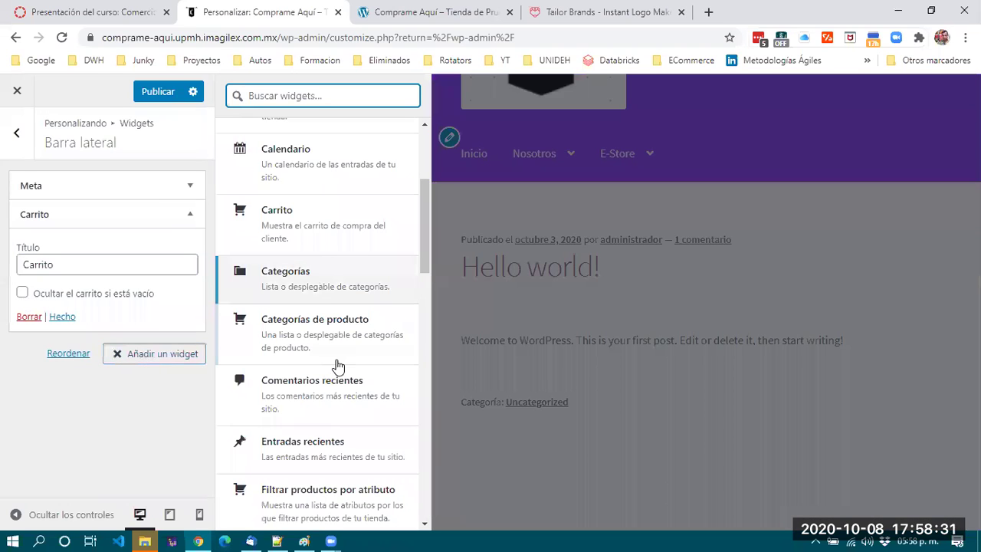
scroll(338, 366, "down", 2)
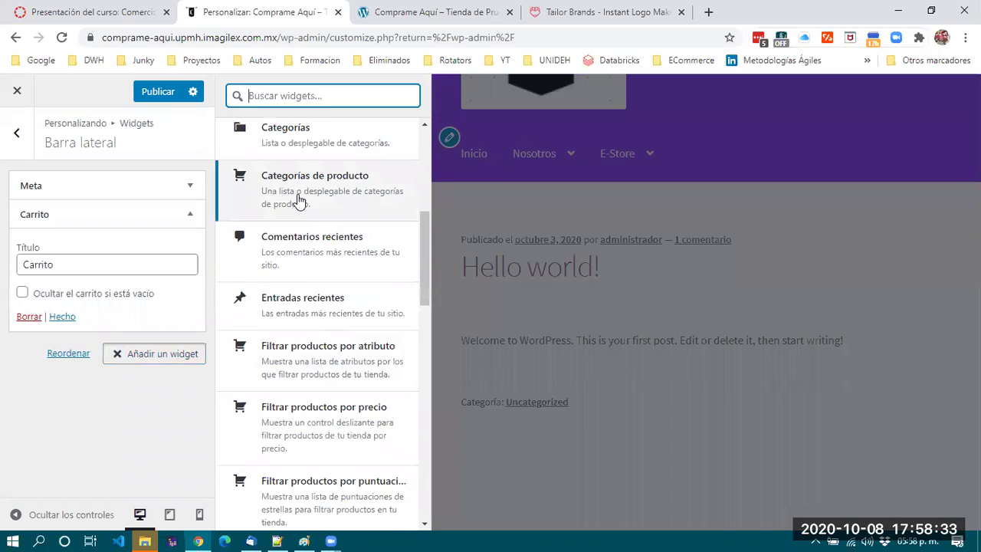
left_click(295, 201)
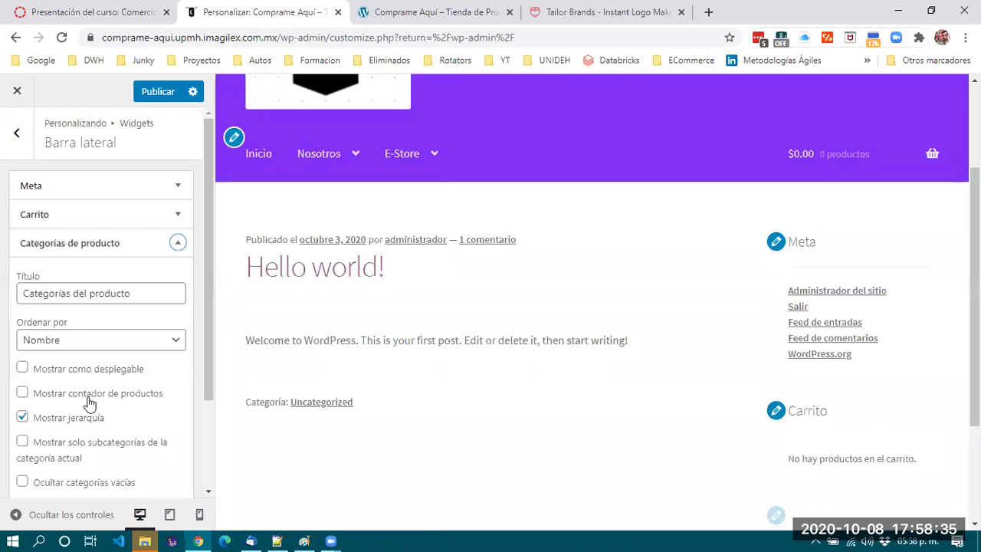
scroll(91, 417, "down", 1)
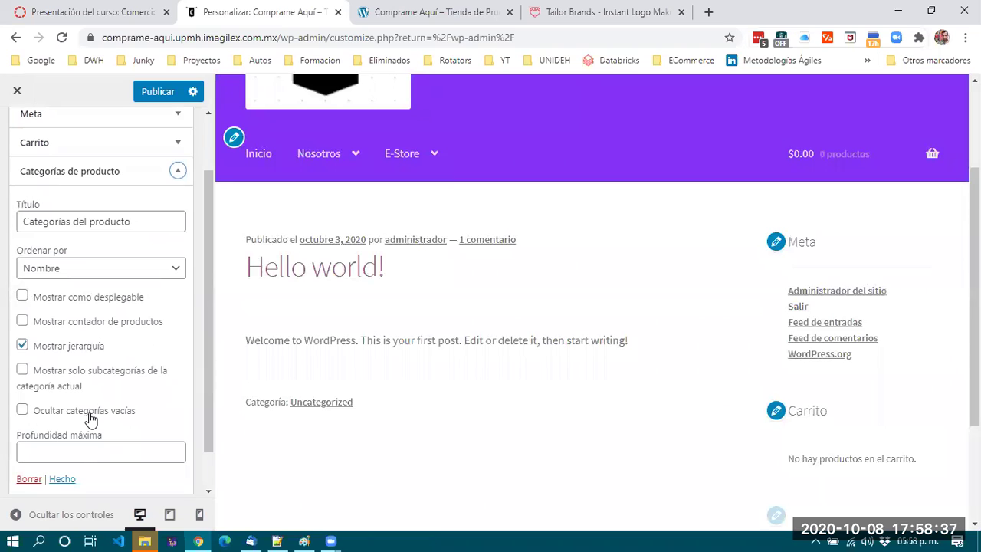
scroll(826, 374, "down", 2)
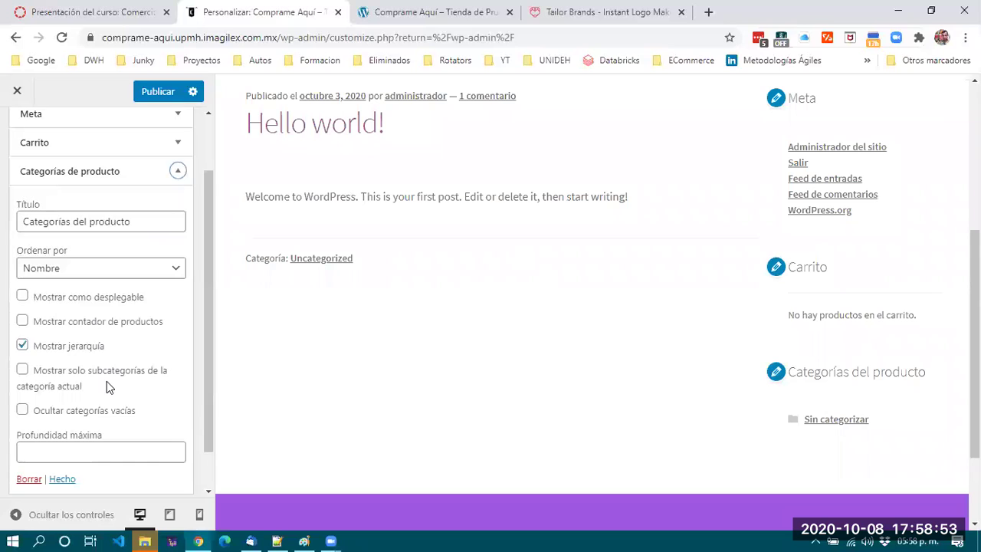
- Look through the product filter and other store widgets available for the Barra lateral, then close the list and collapse the Categorías de producto settings
scroll(106, 381, "down", 2)
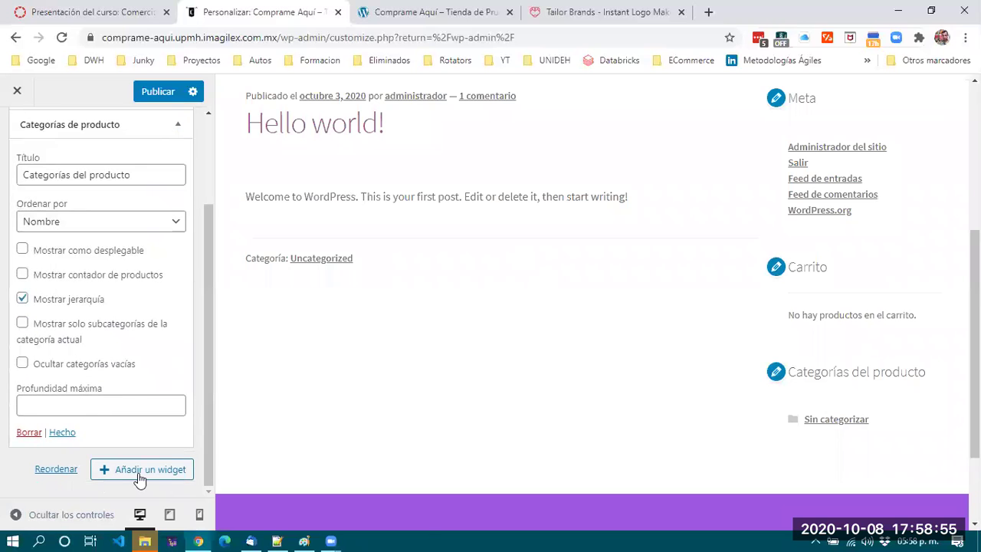
left_click(140, 469)
scroll(362, 368, "down", 2)
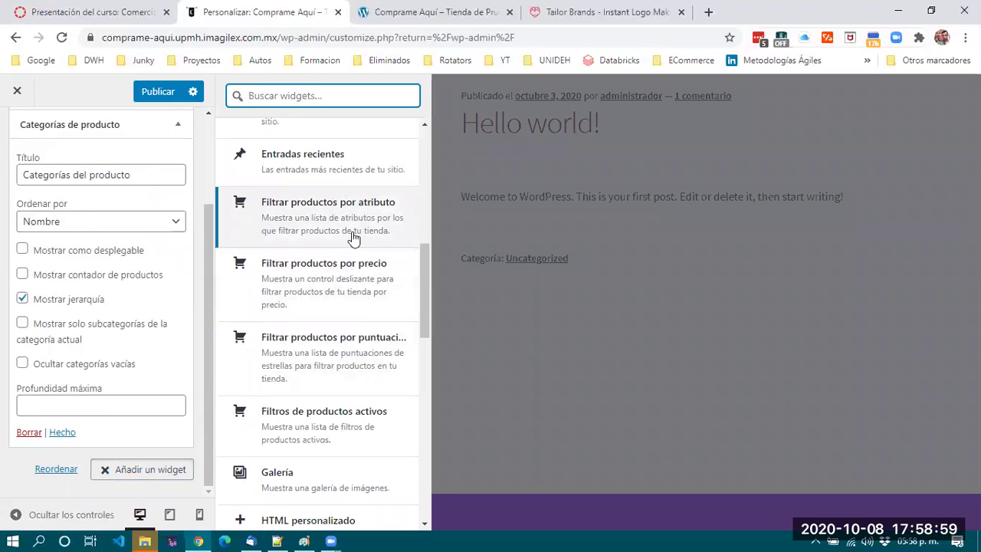
scroll(352, 238, "down", 1)
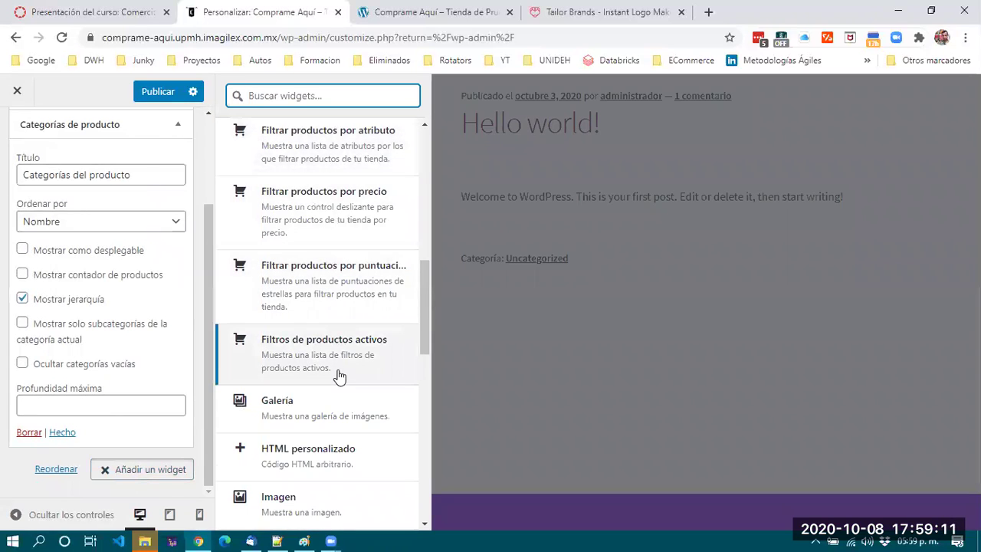
scroll(339, 376, "down", 5)
scroll(284, 182, "up", 2)
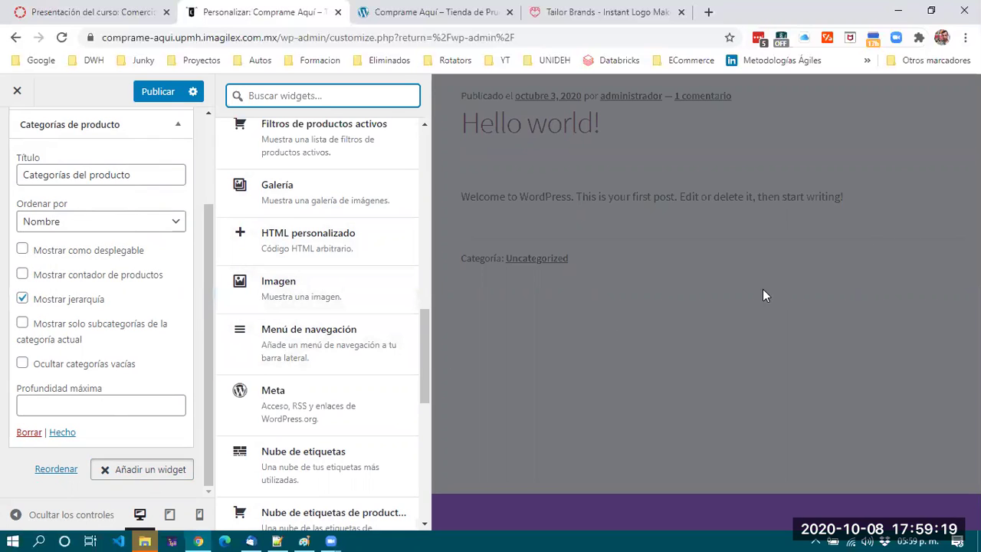
scroll(326, 375, "down", 3)
left_click(305, 264)
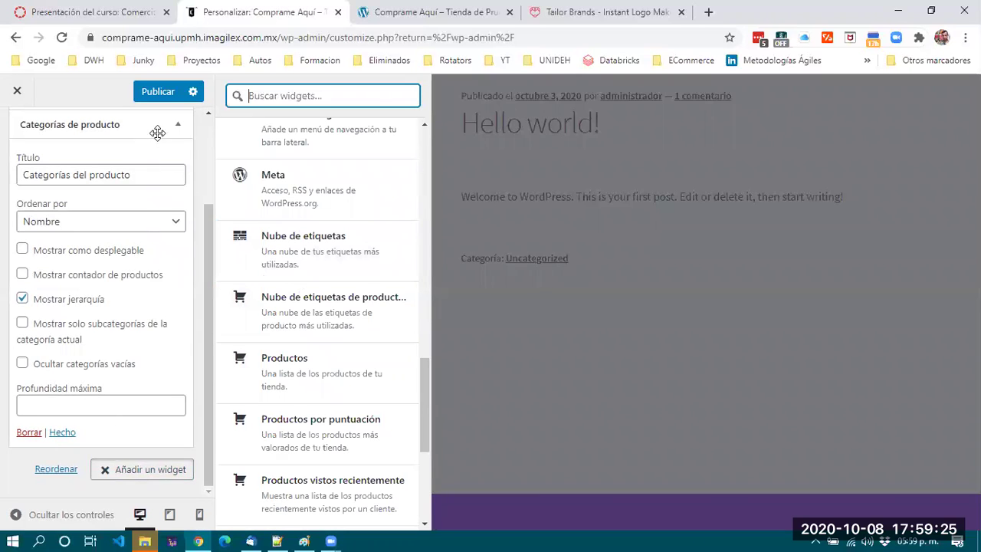
left_click(181, 126)
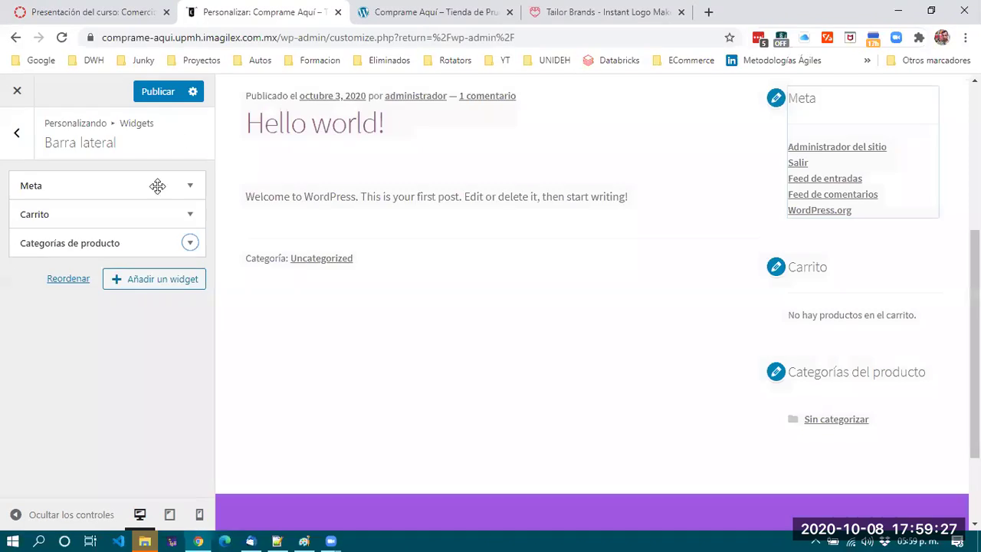
- Add the Nube de etiquetas de productos widget to the Barra lateral, keeping Etiquetas del producto as its title
left_click(177, 281)
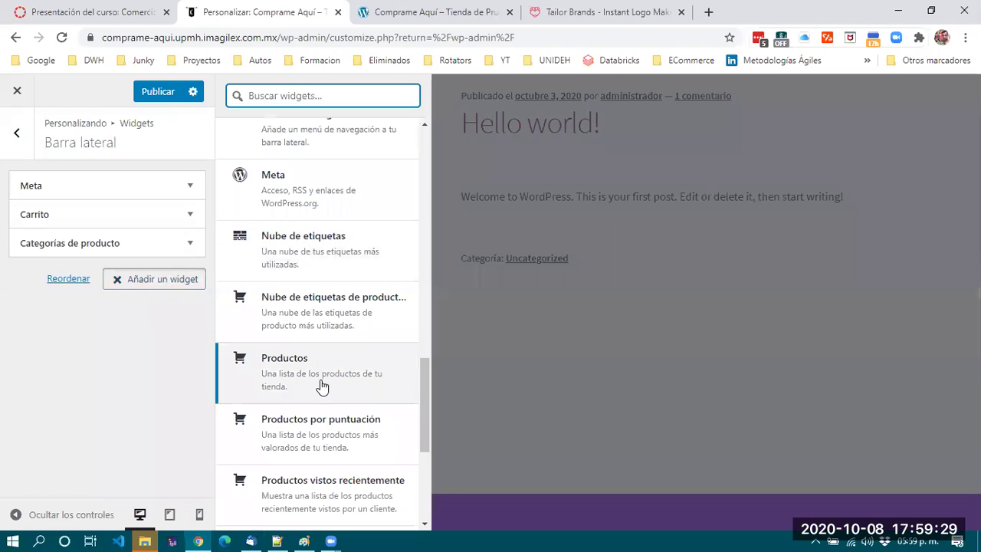
left_click(337, 304)
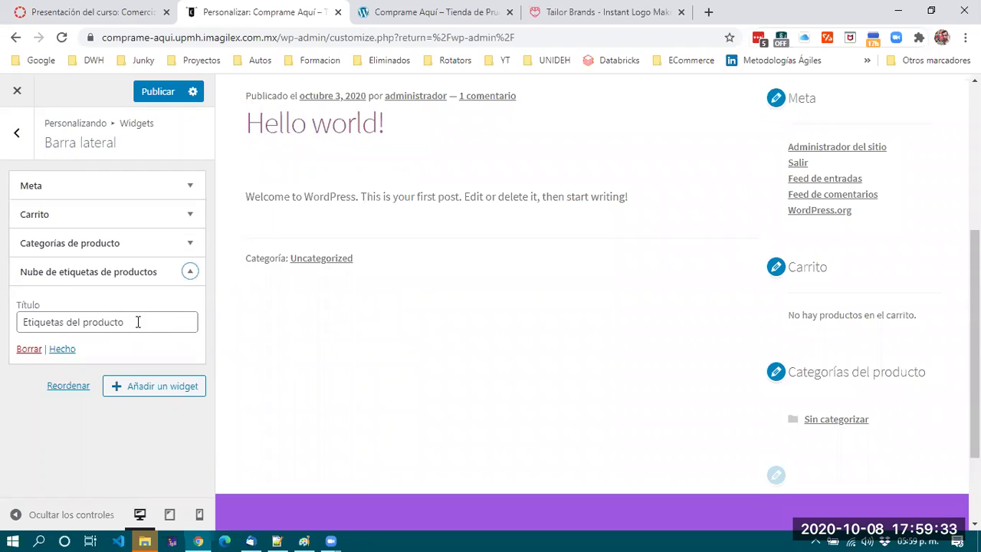
left_click_drag(123, 321, 20, 327)
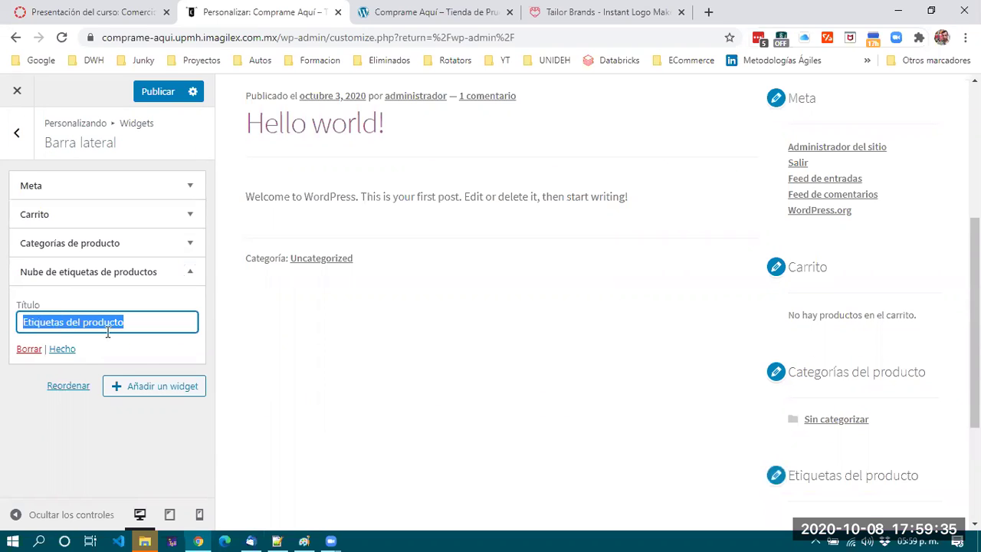
scroll(898, 497, "down", 3)
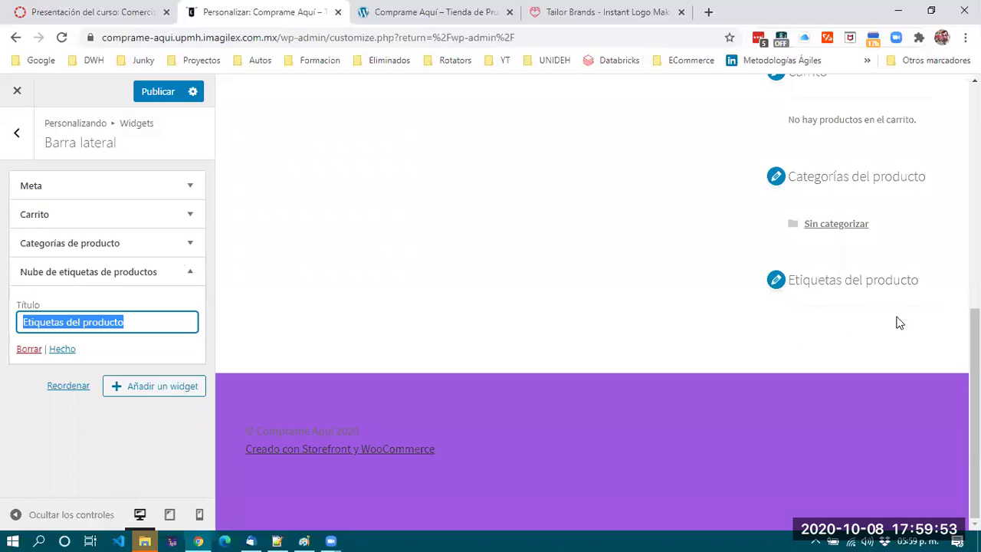
left_click(101, 415)
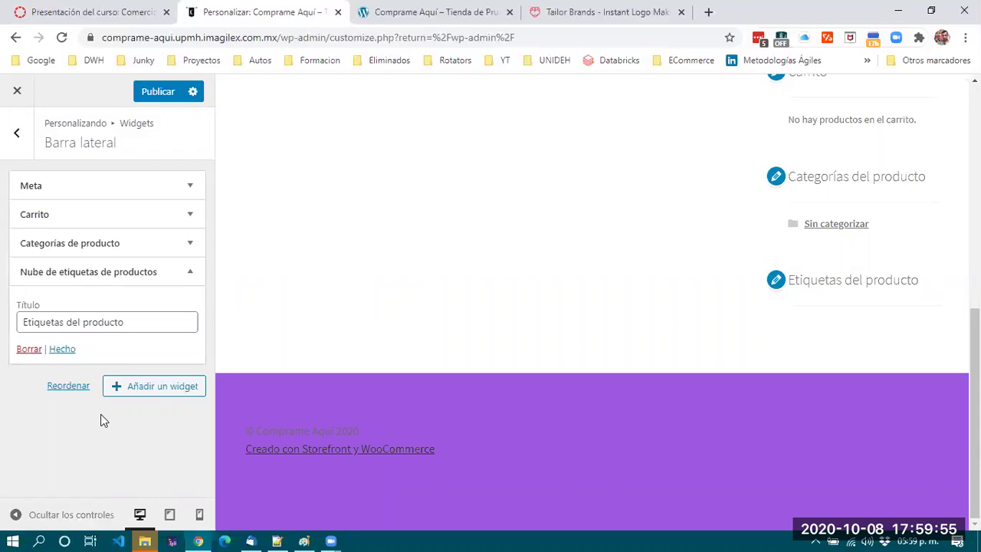
- Look through the remaining available widgets down to Vídeo, then close the list and collapse the Nube de etiquetas de productos settings
left_click(136, 390)
scroll(322, 398, "down", 1)
scroll(337, 429, "down", 3)
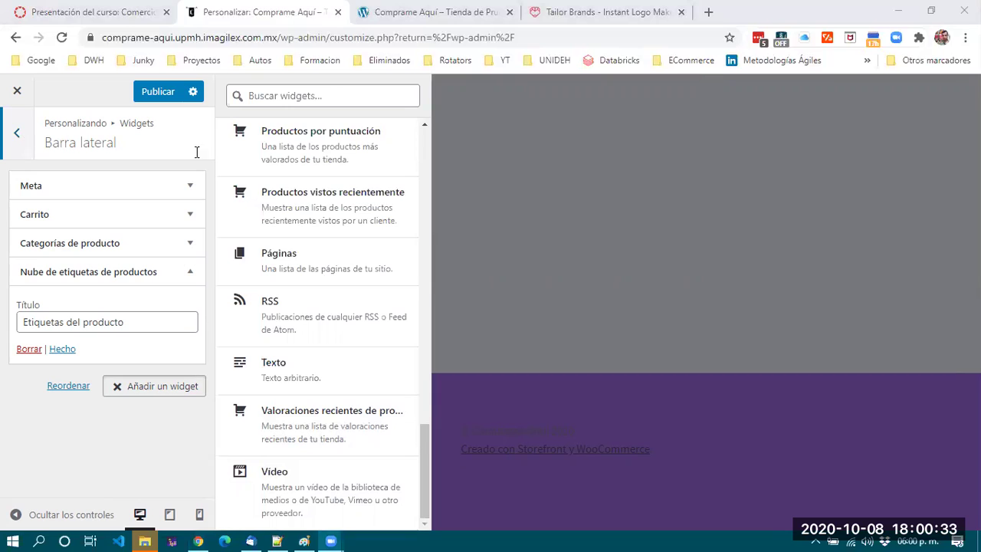
left_click(646, 244)
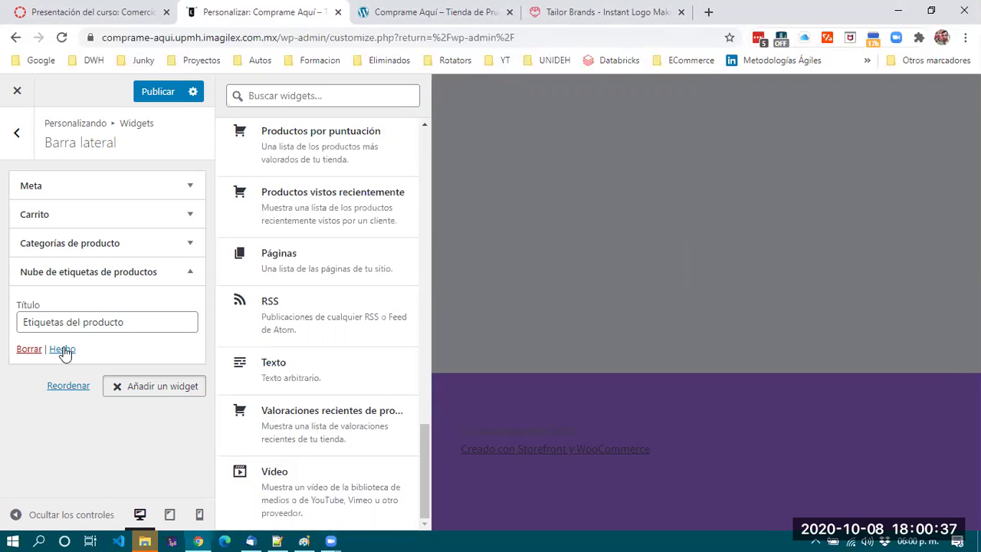
left_click(565, 296)
scroll(689, 299, "down", 3)
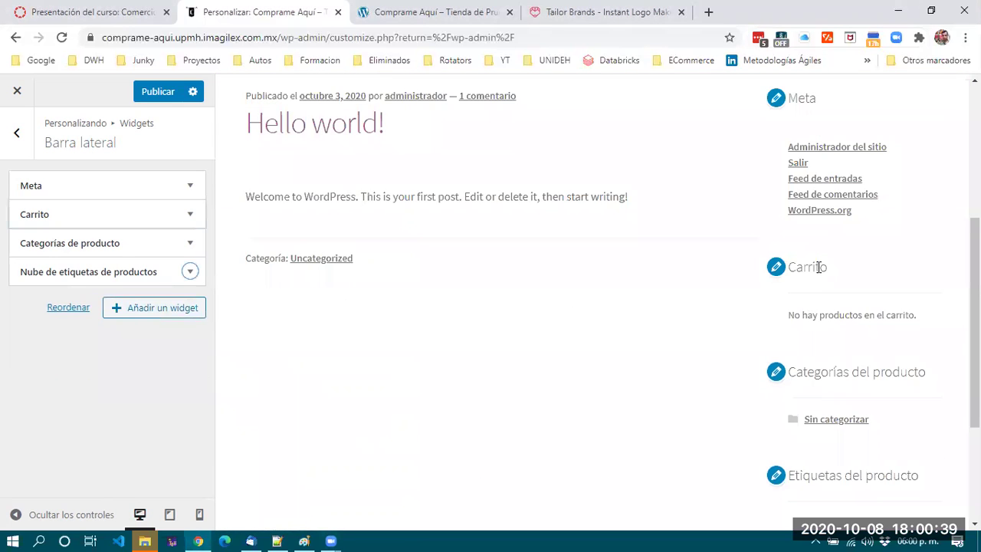
- Move the Meta widget to the end of the Barra lateral, below Nube de etiquetas de productos, and check the order in the preview
left_click_drag(30, 186, 29, 277)
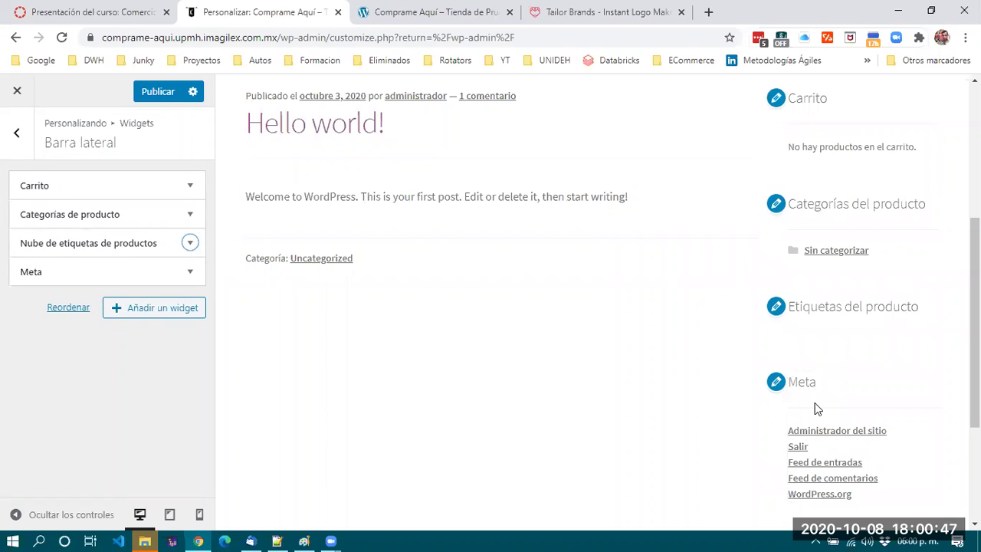
scroll(816, 399, "up", 3)
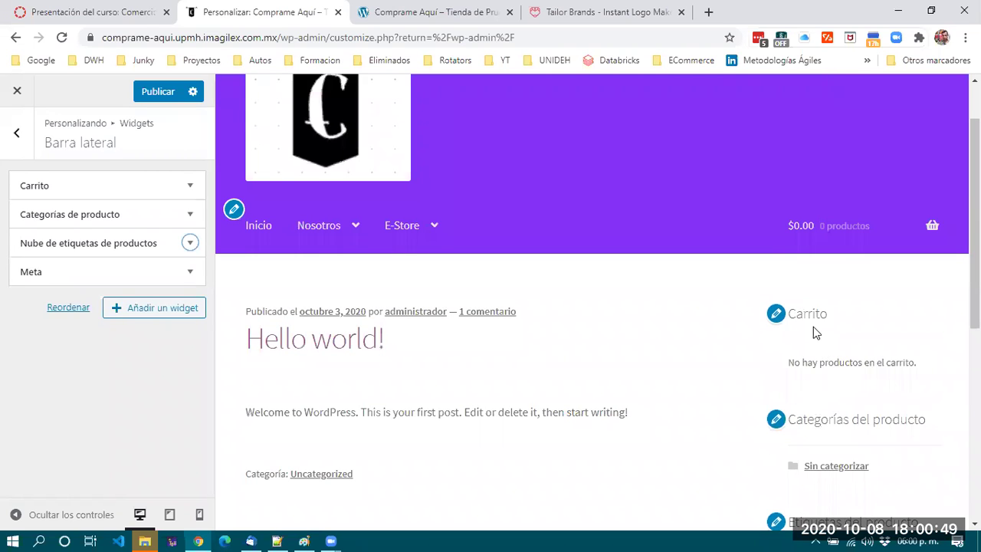
scroll(811, 322, "down", 1)
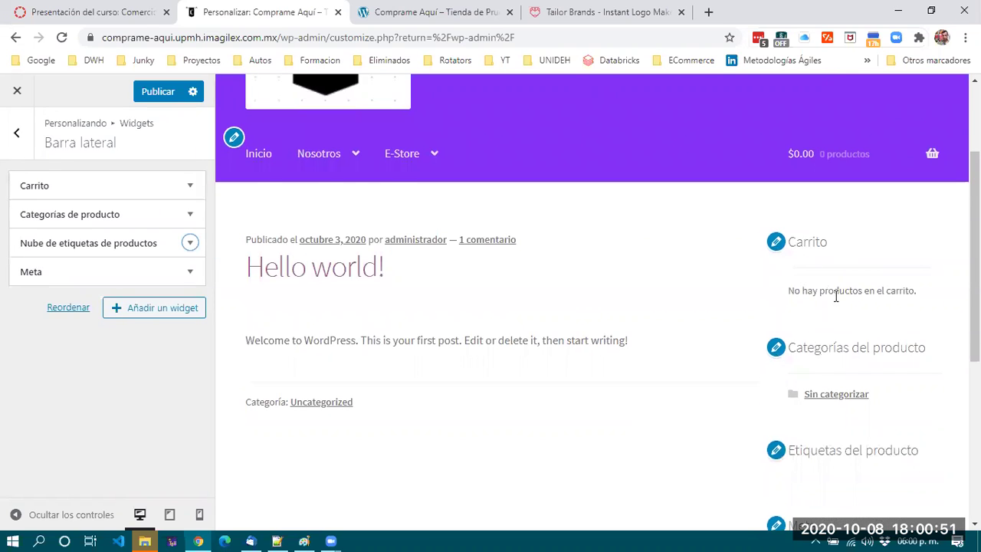
scroll(847, 366, "down", 3)
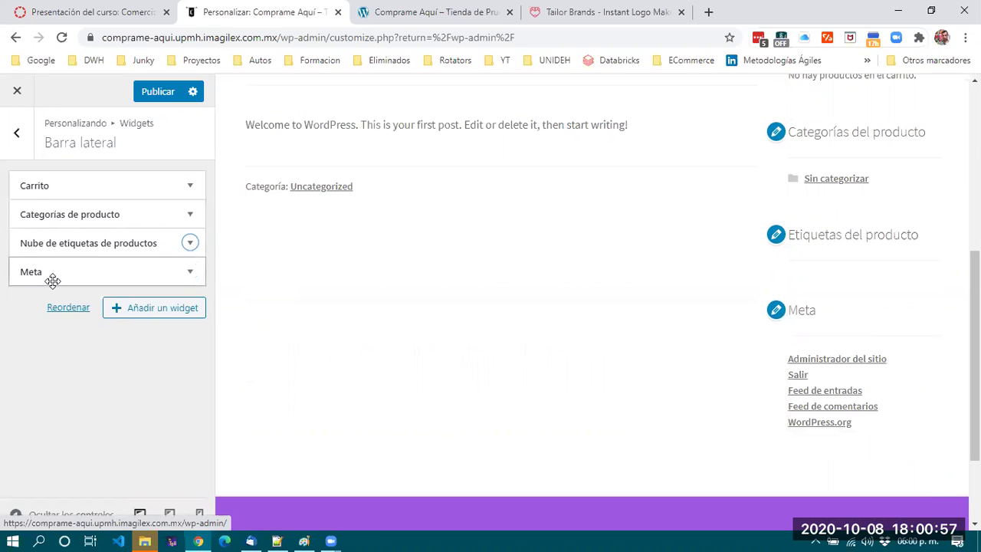
- Review the theme's widget areas against the page preview, inspect the Bajo la cabecera area, and return to the list of areas
left_click(16, 138)
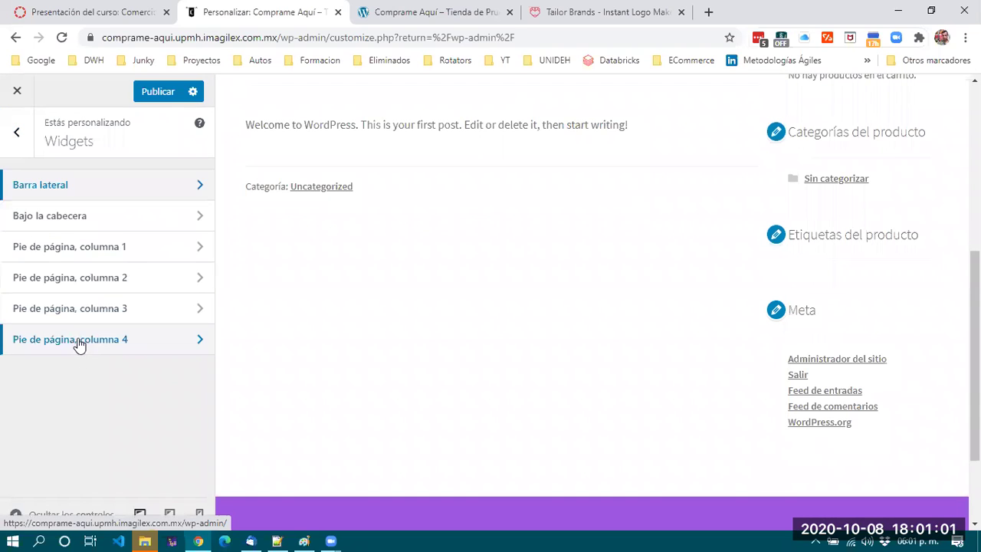
scroll(433, 264, "down", 3)
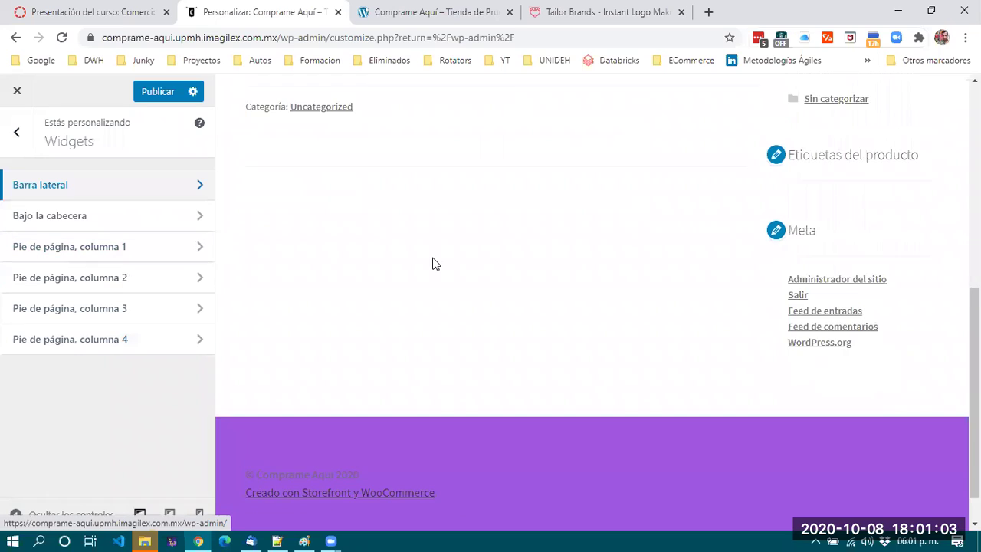
scroll(433, 263, "up", 5)
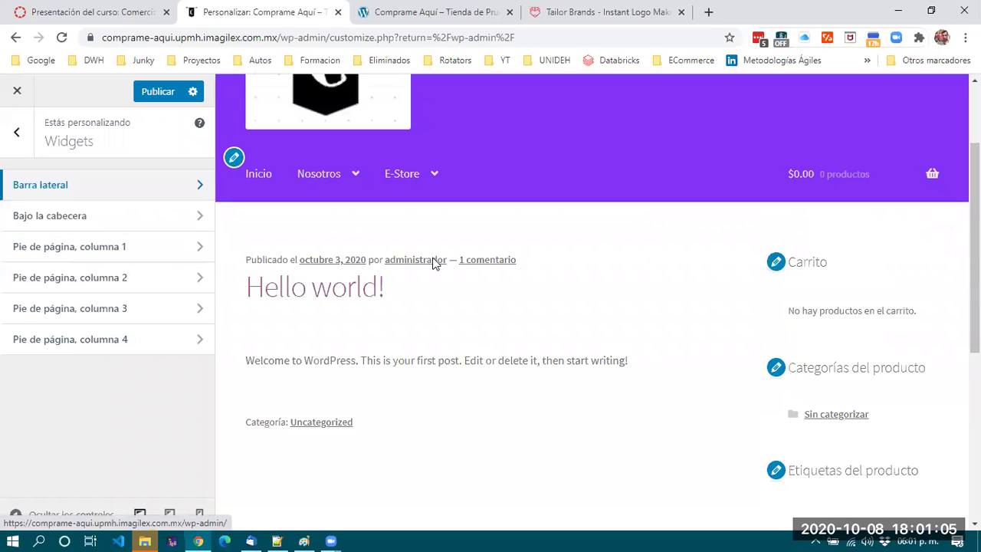
left_click(74, 218)
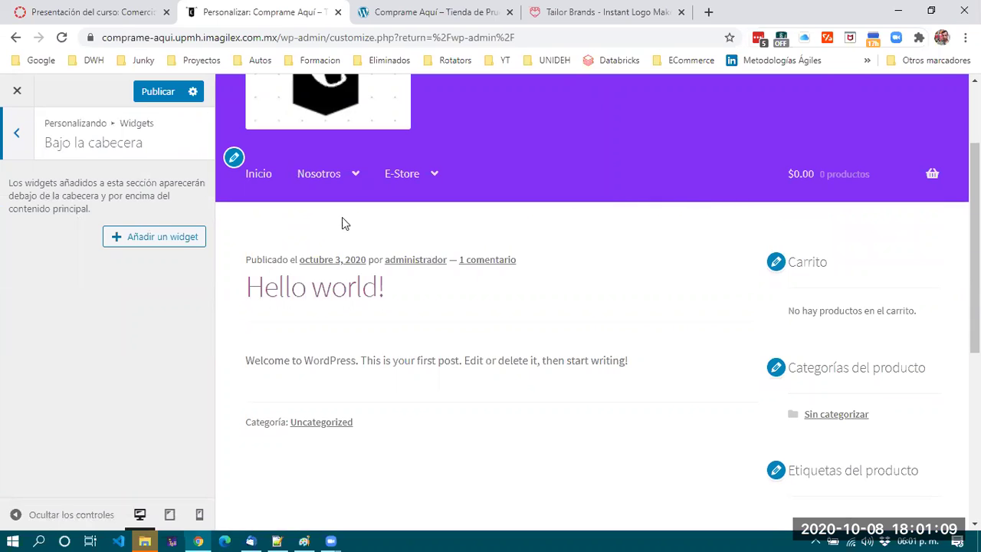
left_click(15, 136)
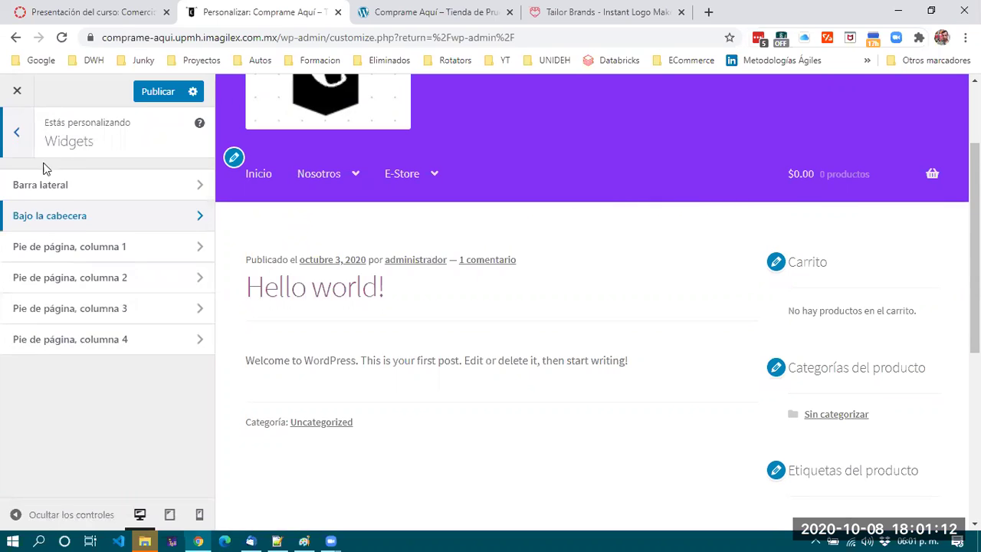
- Browse the available widgets for Pie de página, columna 1 and add a Texto widget to that area
left_click(94, 254)
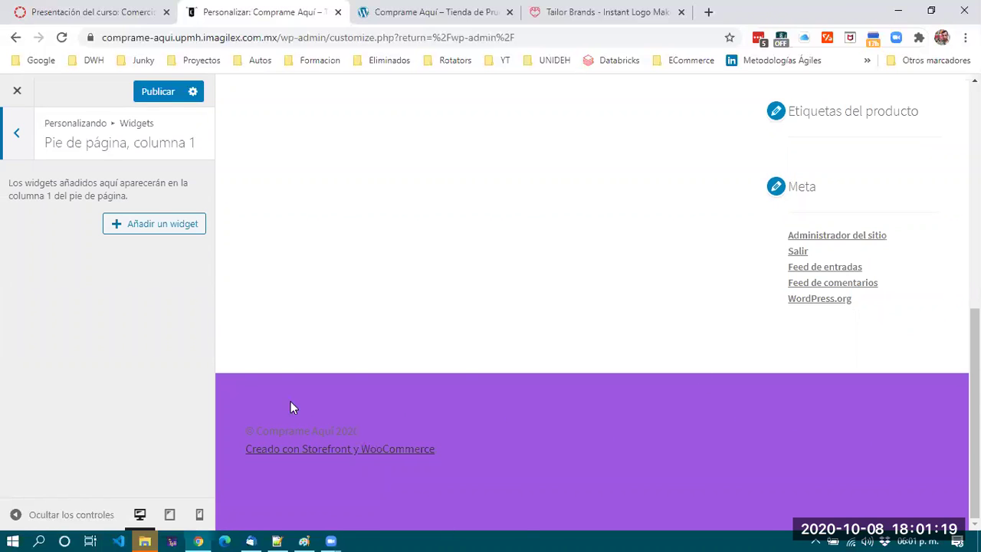
left_click(146, 229)
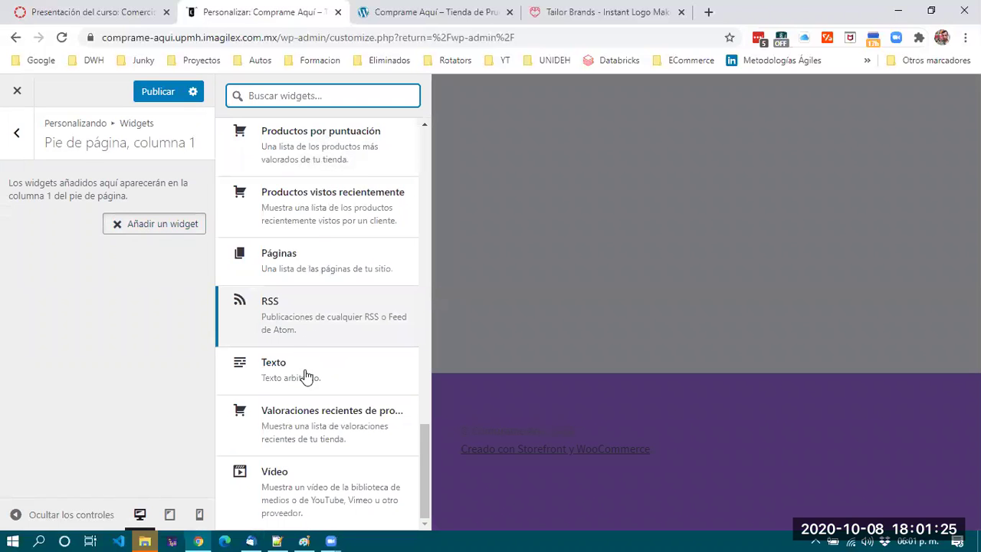
scroll(303, 440, "up", 1)
scroll(303, 440, "up", 15)
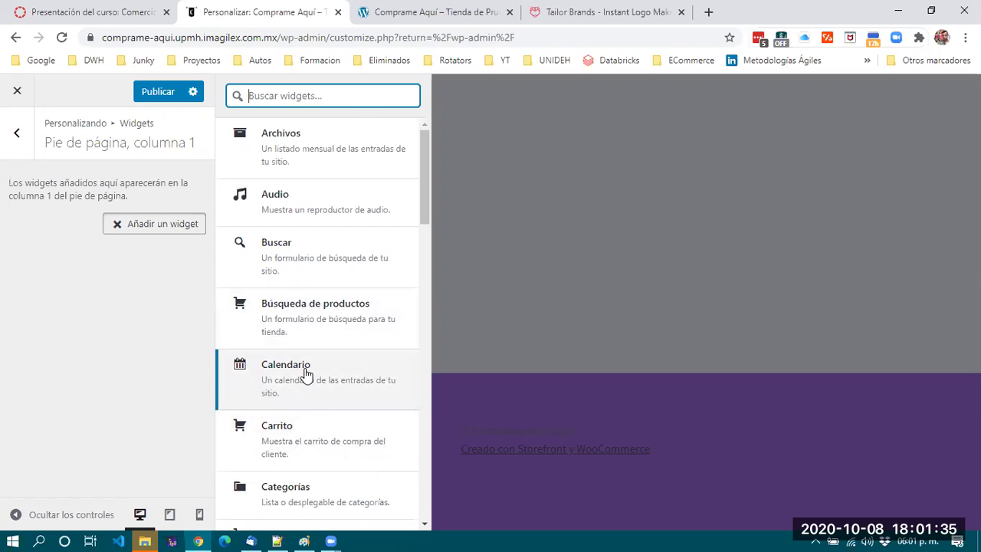
scroll(308, 379, "down", 5)
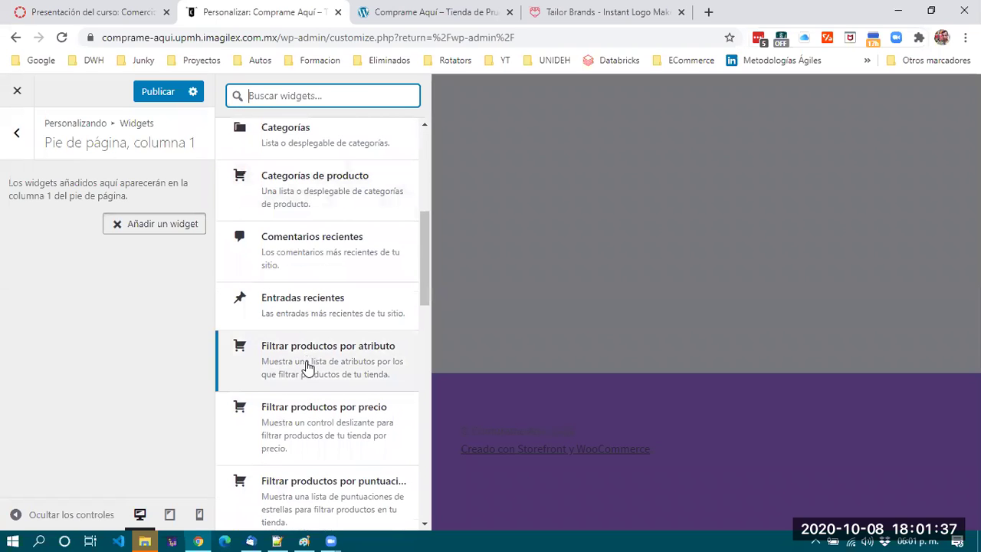
scroll(306, 366, "down", 5)
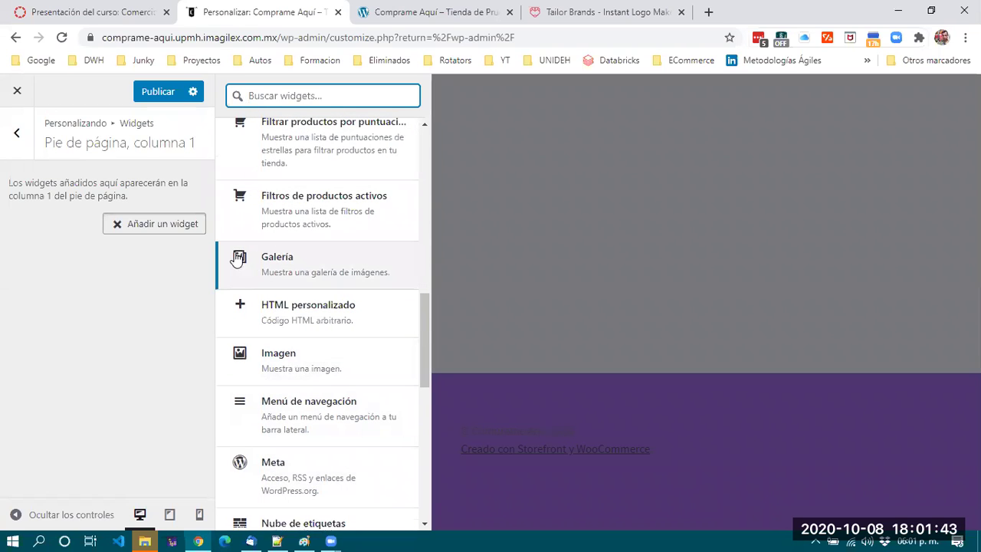
scroll(308, 313, "down", 4)
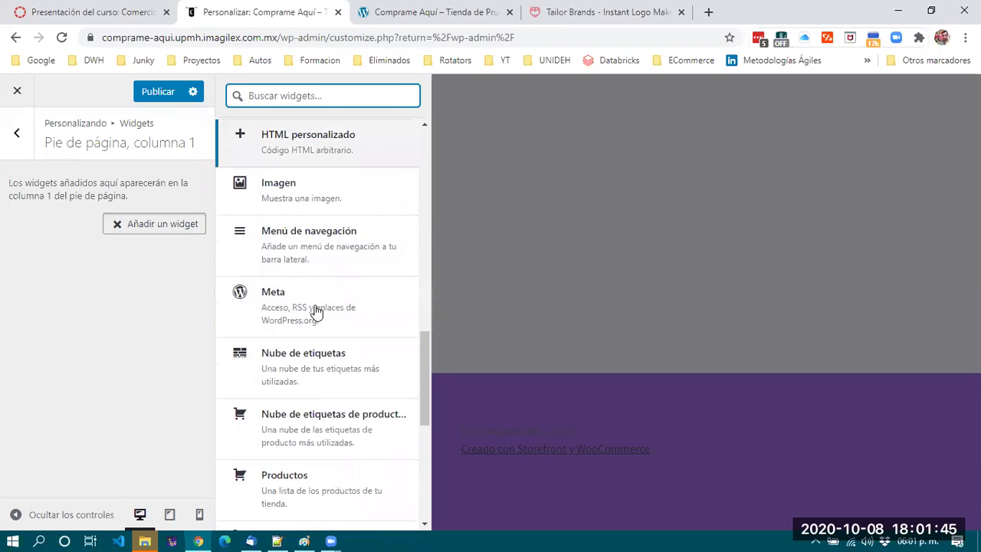
scroll(317, 311, "down", 2)
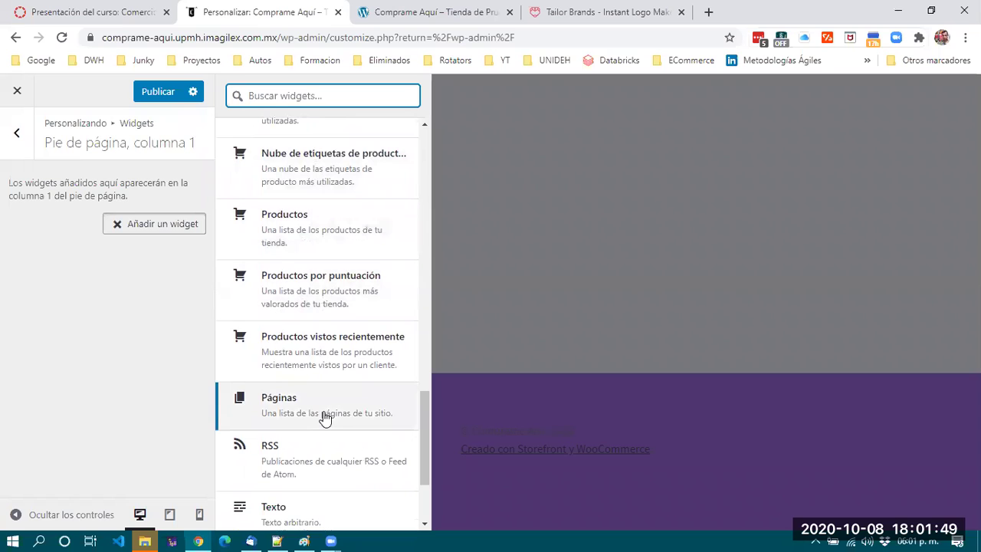
scroll(325, 413, "down", 1)
scroll(324, 418, "down", 2)
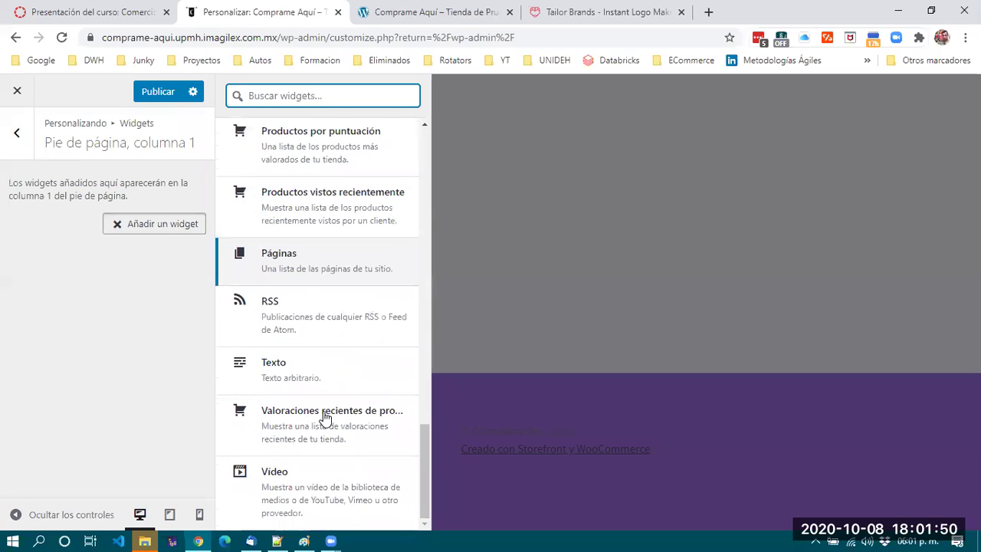
left_click(285, 365)
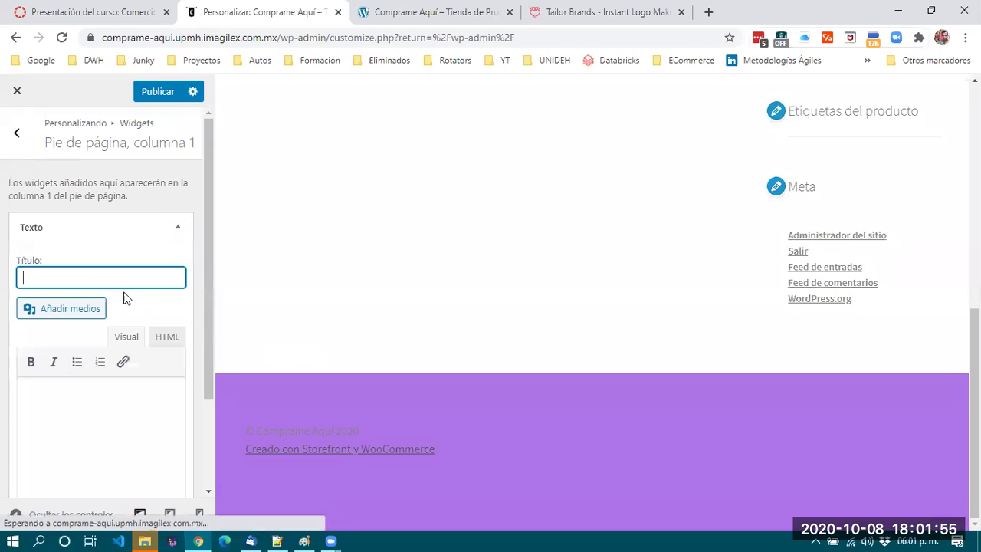
- Enter "Sitio de Prueba - No esp osible realizar comprar reales Aquí" as the title of the Texto widget
type("Si")
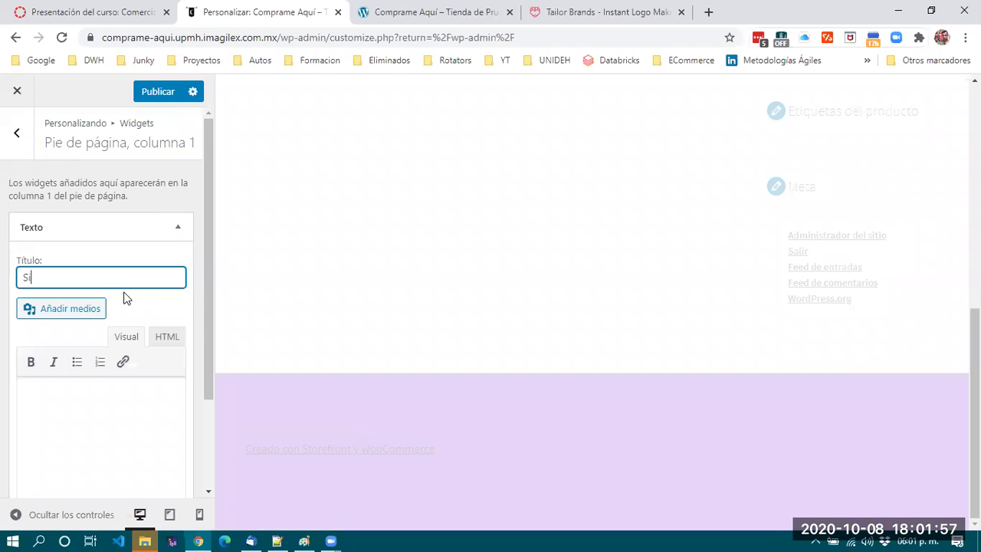
type("tio de Pruerba")
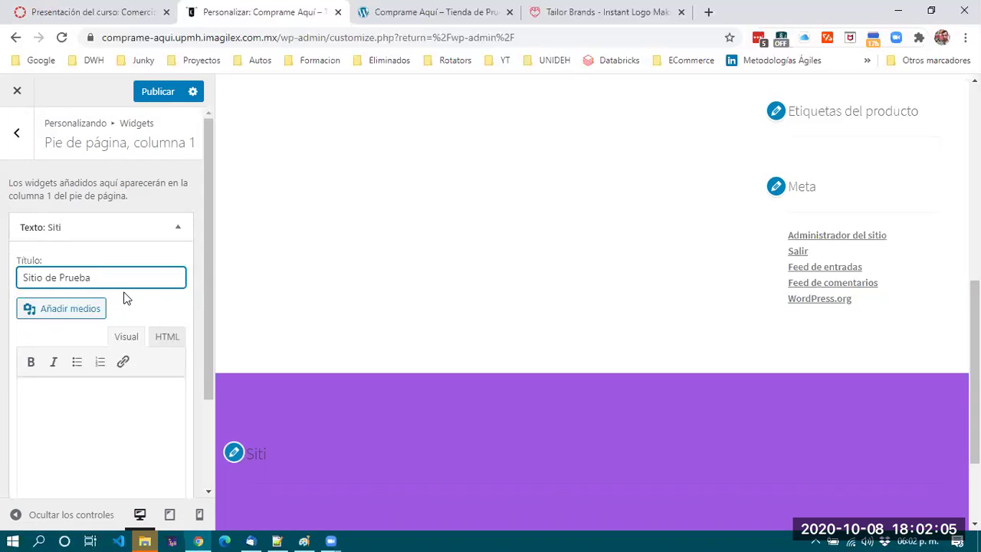
type("- No esp osible realizar")
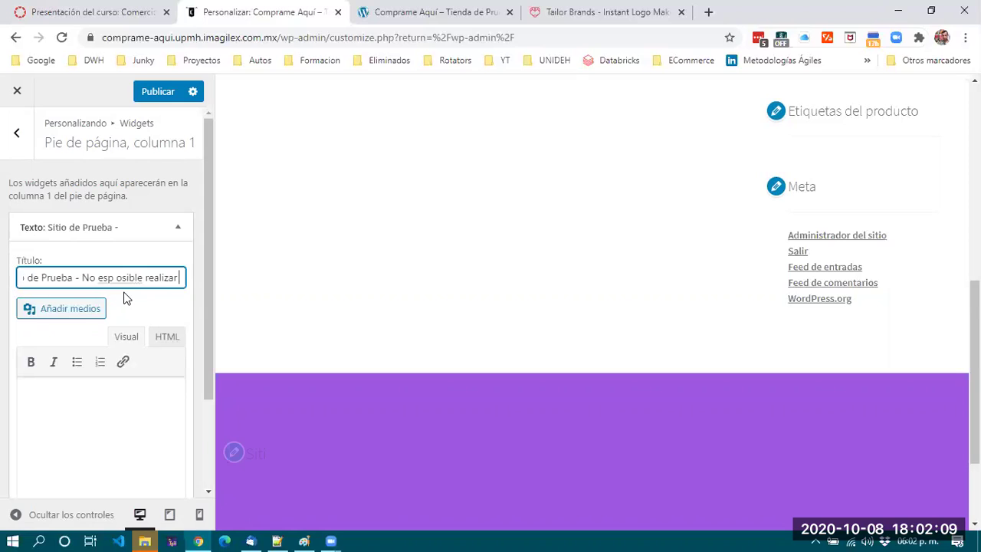
type(" comprar realies")
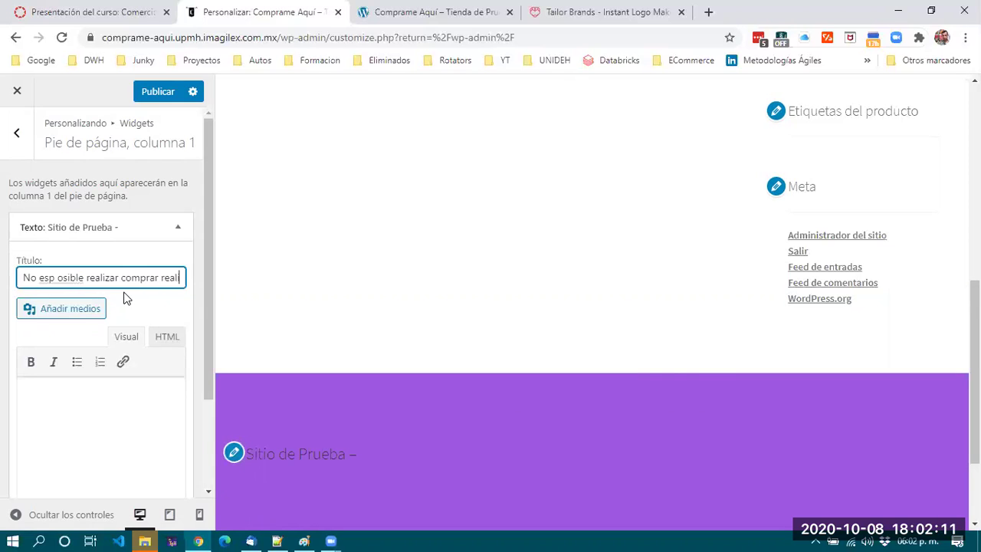
key("BackSpace")
key("BackSpace")
key("BackSpace")
type("es A")
type("qui")
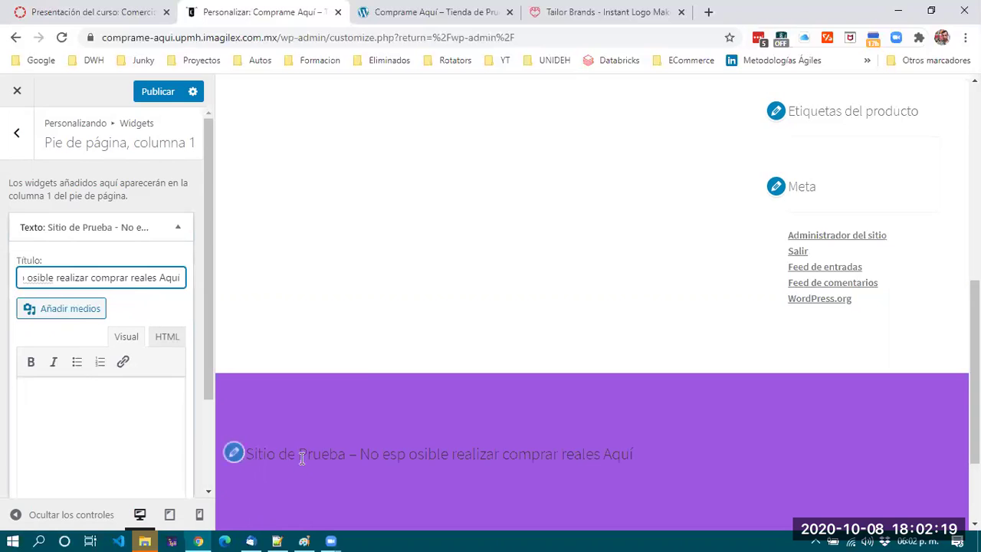
- Move the sentence after "Sitio de Prueba" from the widget's title into its body and correct its beginning to "No es posible"
scroll(120, 429, "down", 1)
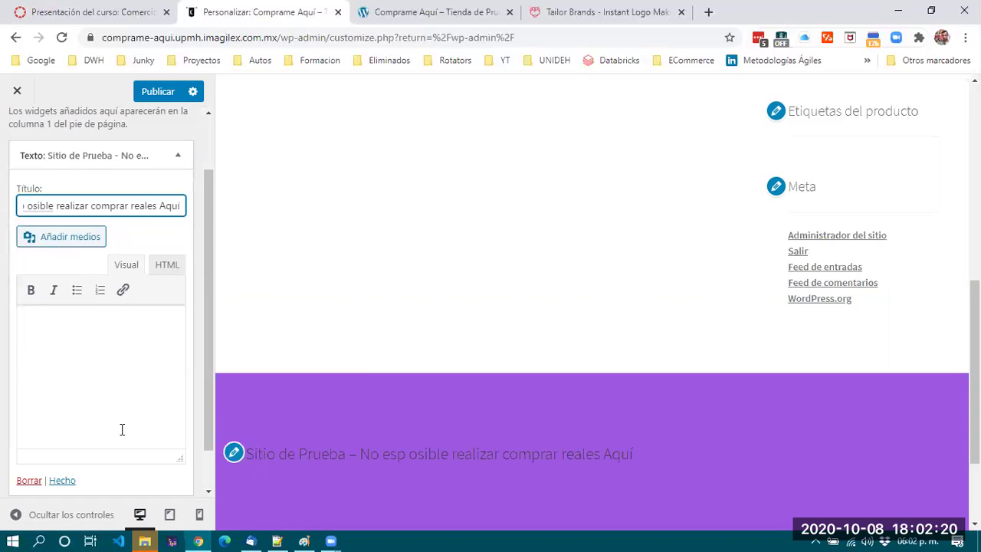
left_click(75, 345)
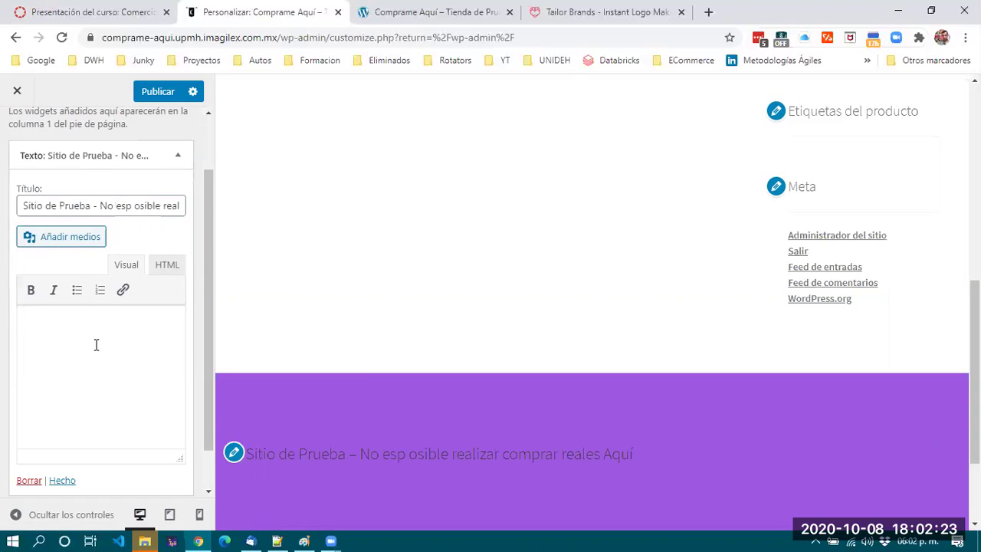
scroll(97, 345, "down", 1)
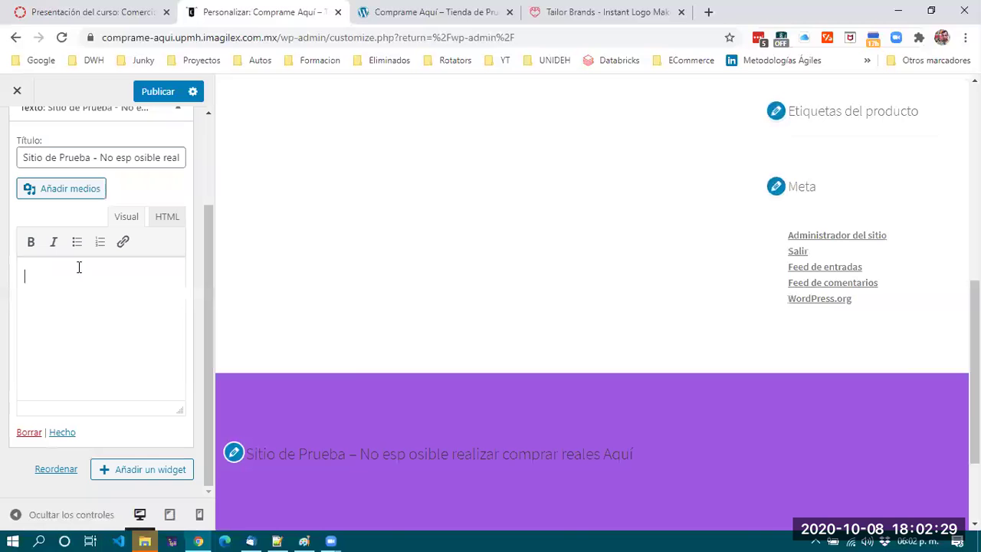
left_click_drag(99, 157, 220, 160)
key("ctrl+c")
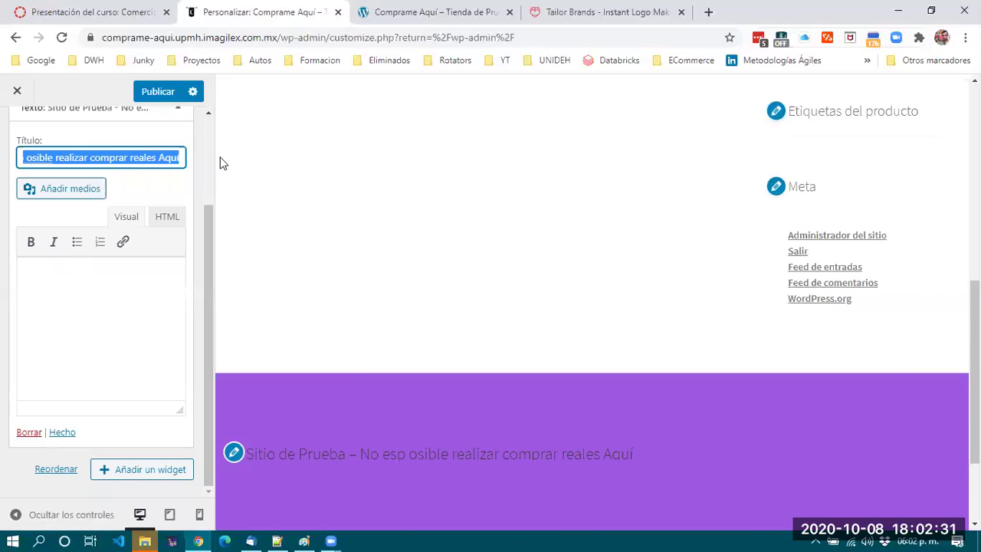
key("BackSpace")
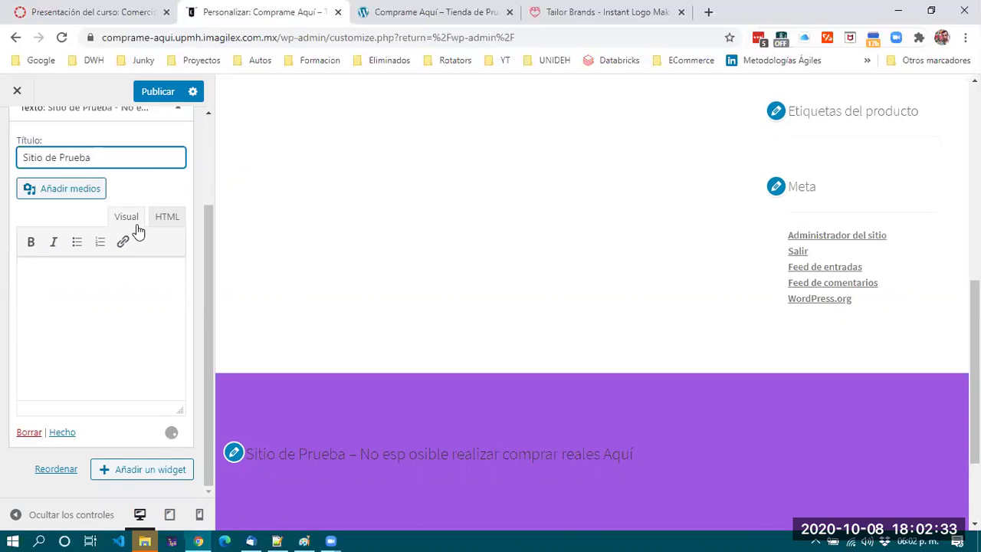
left_click(103, 301)
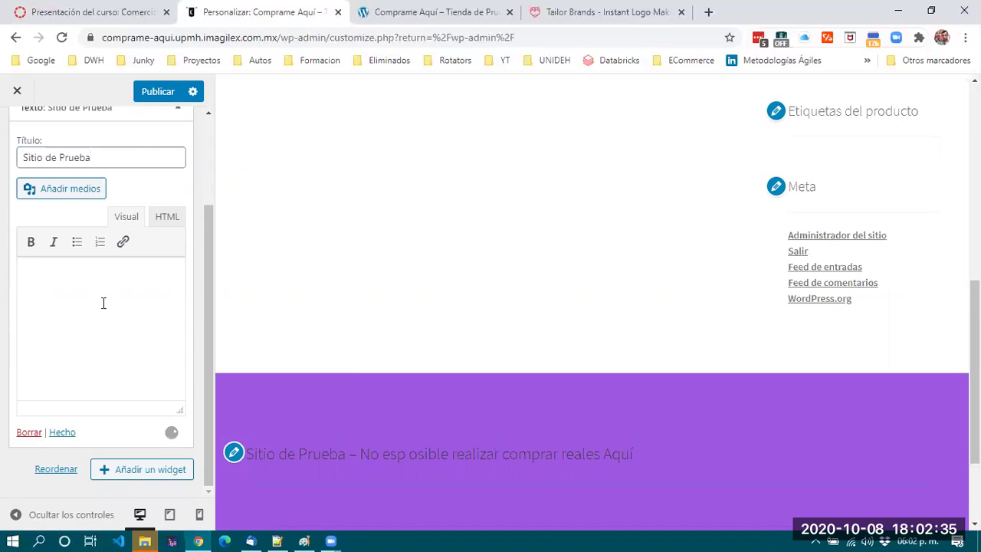
key("ctrl+v")
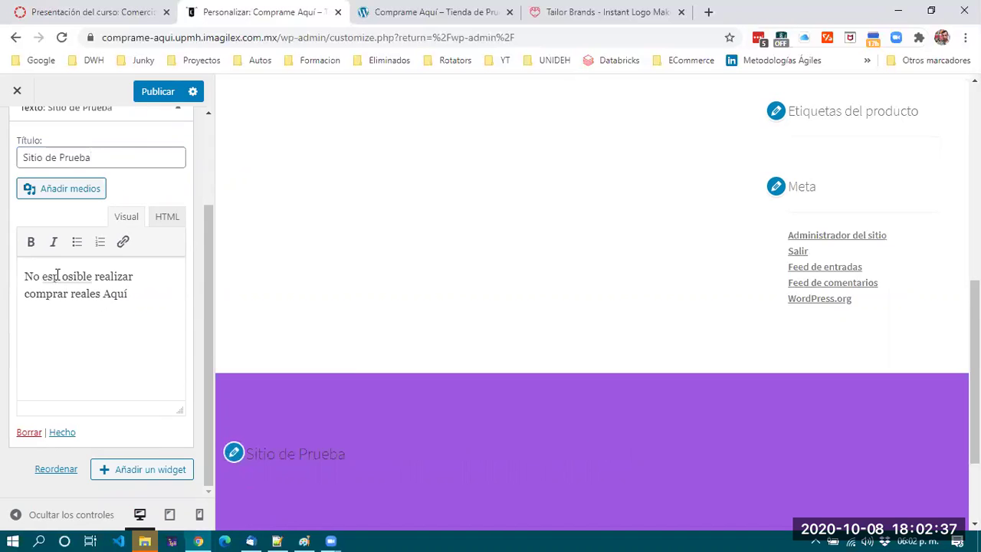
key("Right")
key("Delete")
- Add a second paragraph, "Este sitio ha sido desarrollado con fines académicos", to the widget's body and finish editing the widget
key("Down")
key("End")
key("BackSpace")
type("Este sitio ")
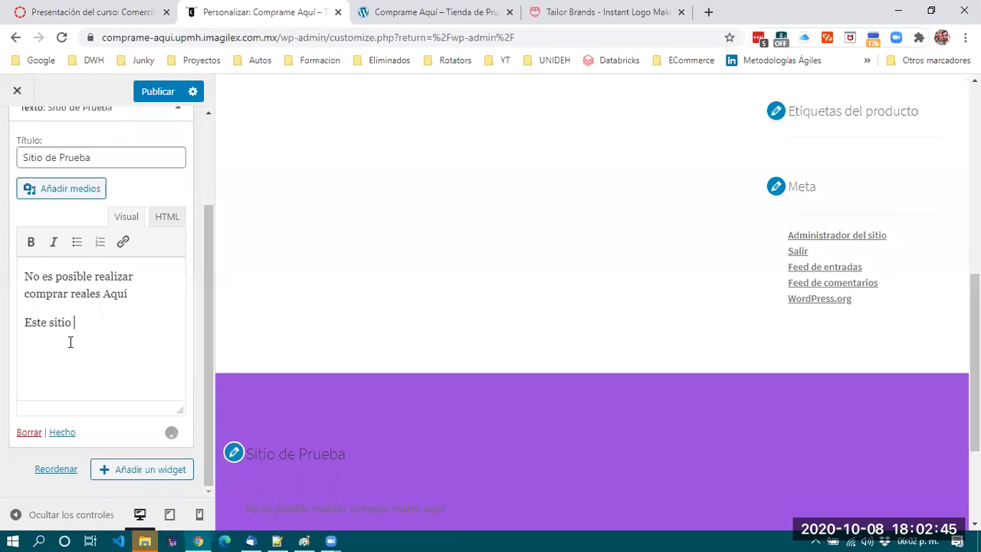
type("ha sido desarrollado con finesacad")
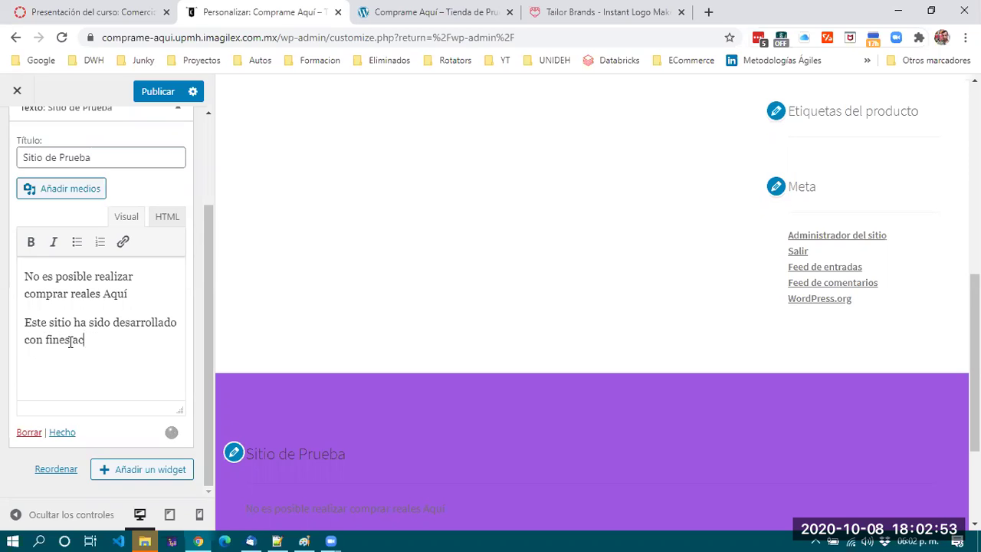
type("demi")
key("BackSpace")
type("adé")
key("Delete")
key("Delete")
key("End")
type("s")
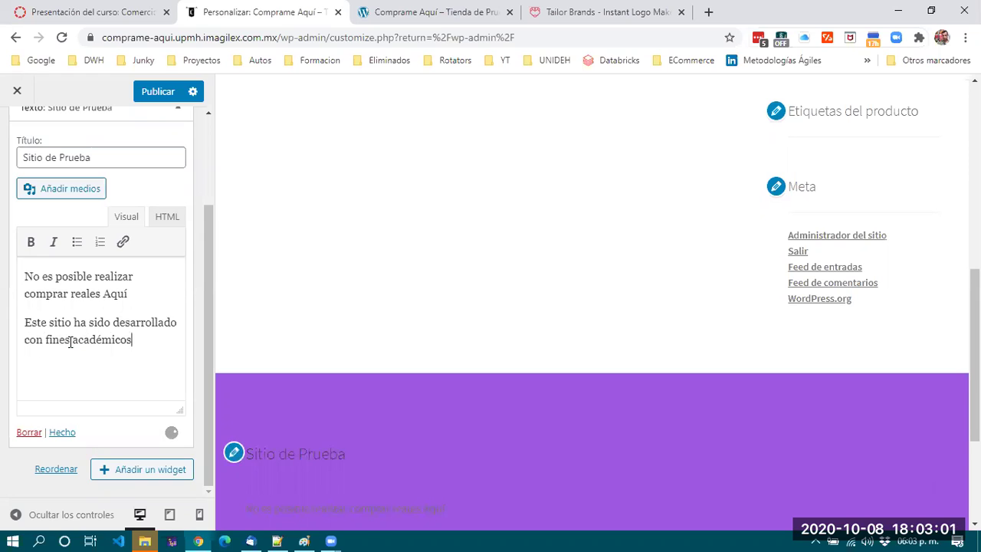
left_click(61, 434)
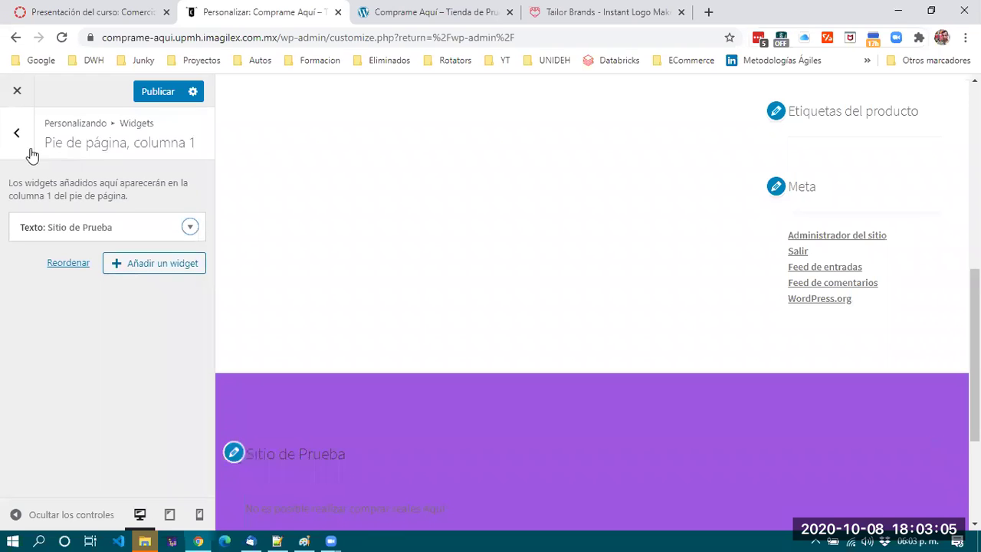
- Leave the widget areas and open the Ajustes de la página de inicio section of the customizer
left_click(23, 147)
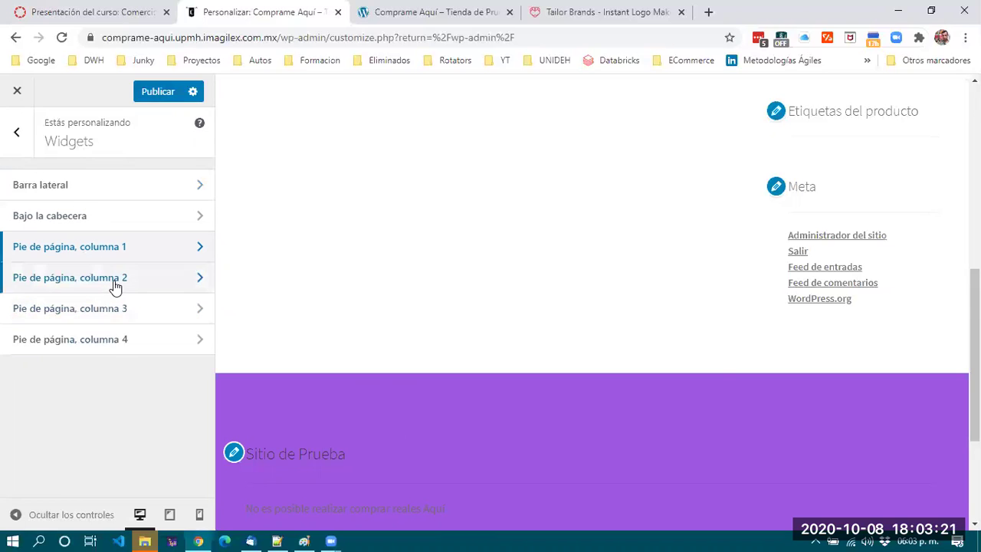
left_click(15, 137)
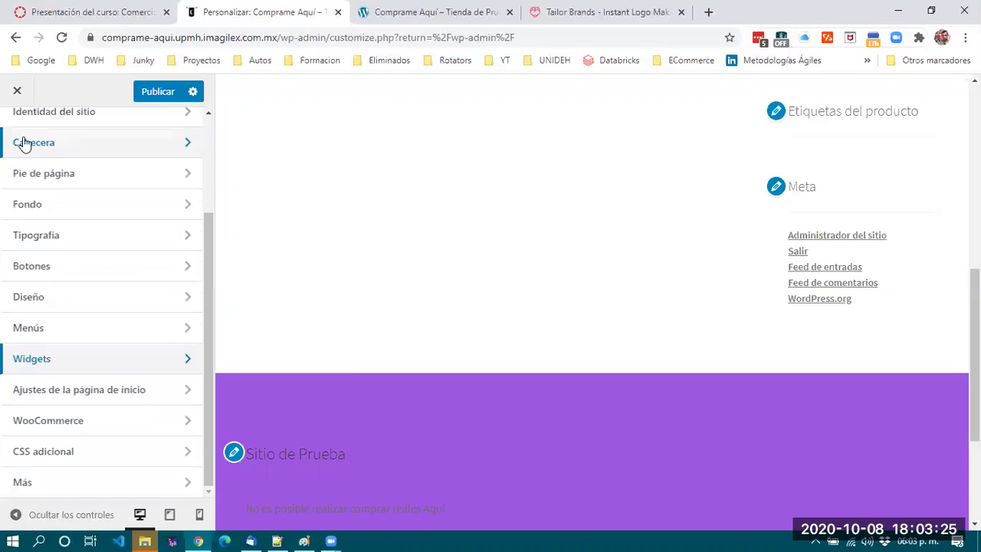
left_click(97, 399)
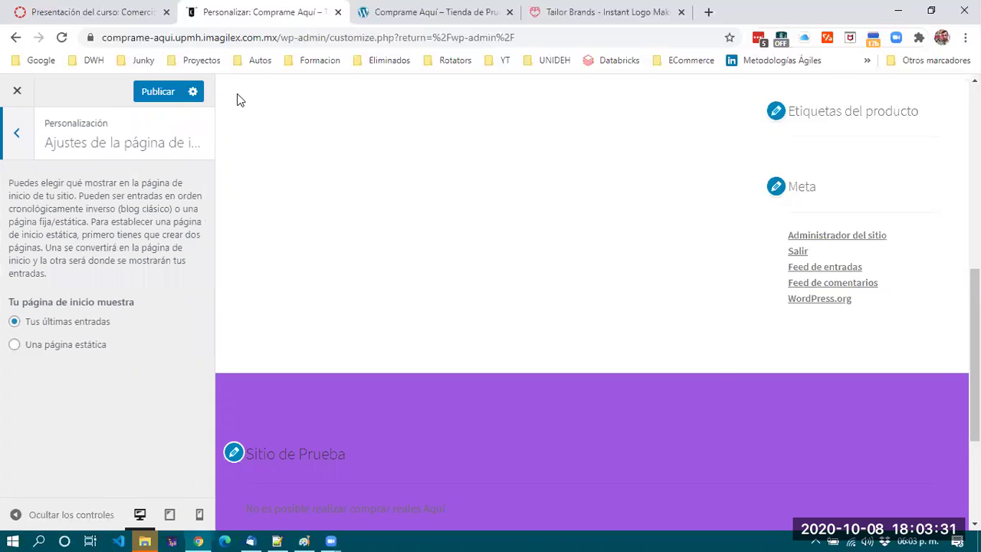
- Examine the live site's home page and its web address, and return to the customizer's home page settings
key("ctrl+Tab")
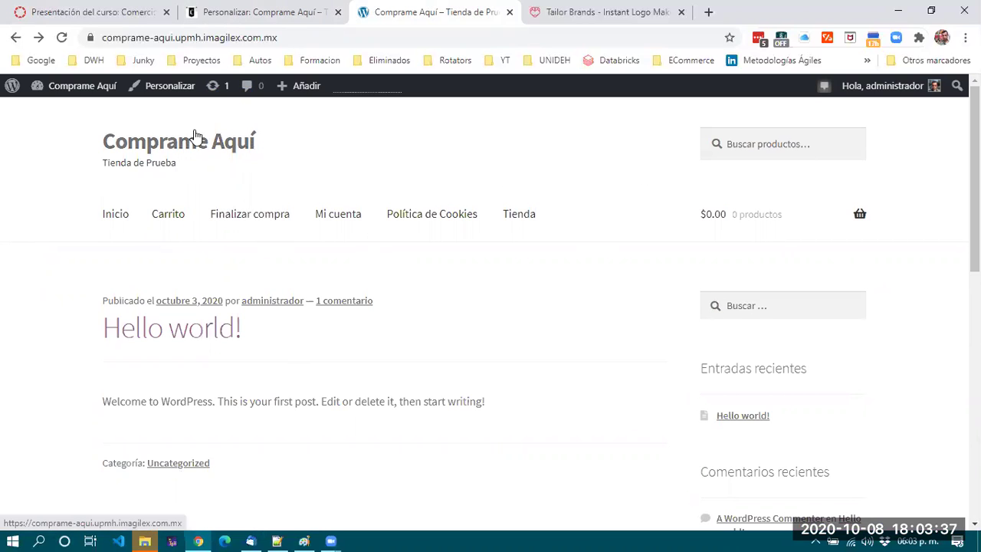
left_click_drag(281, 37, 70, 37)
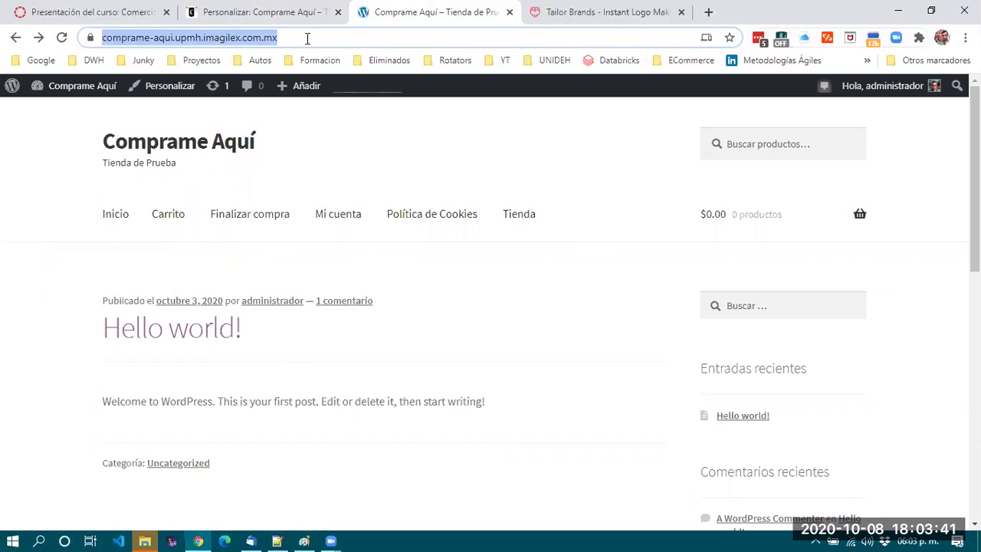
left_click(308, 36)
left_click(375, 156)
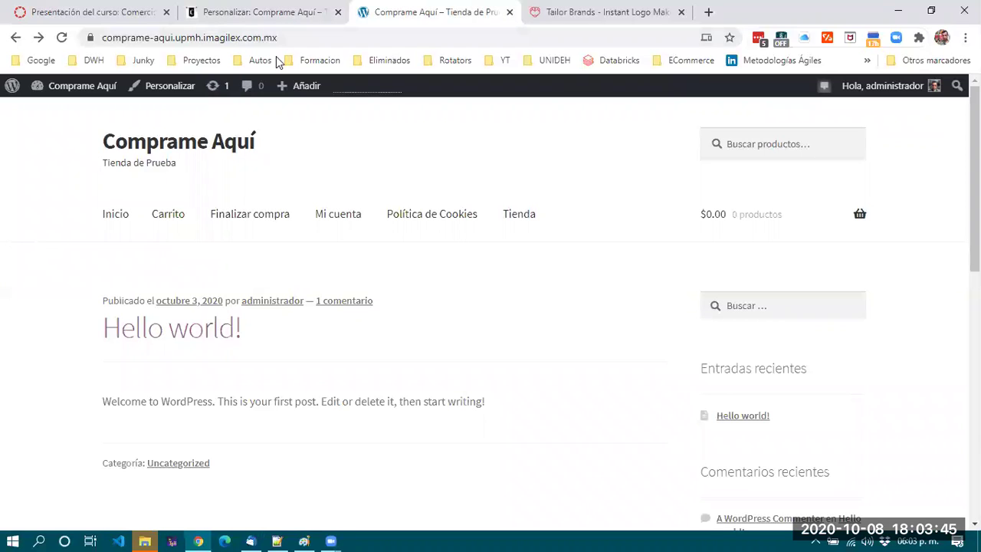
left_click_drag(280, 42, 103, 38)
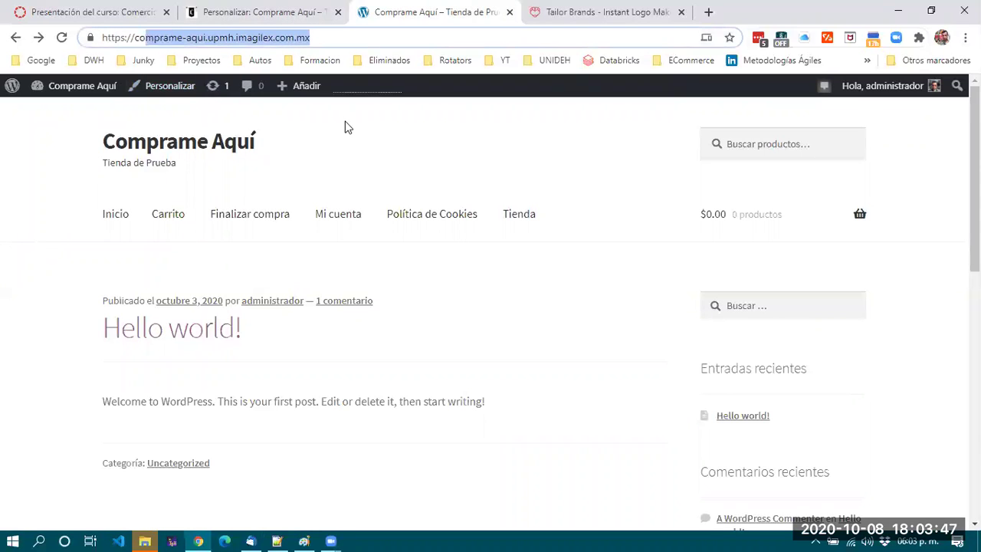
left_click(350, 395)
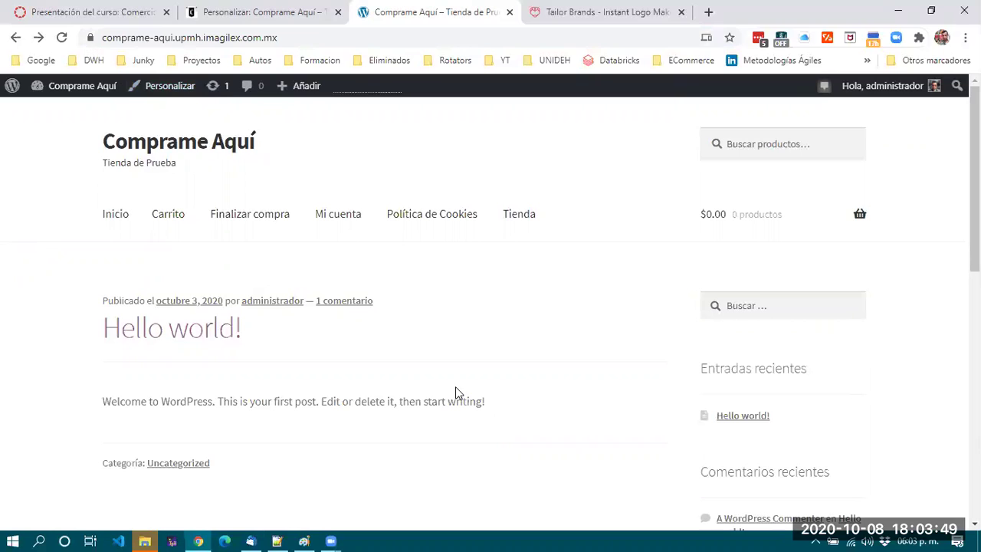
mouse_move(828, 230)
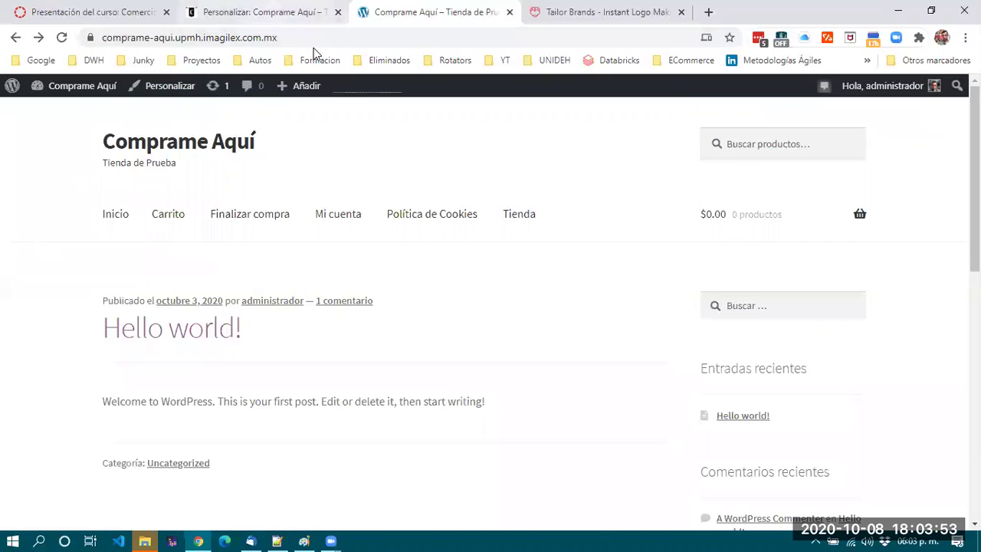
left_click(307, 12)
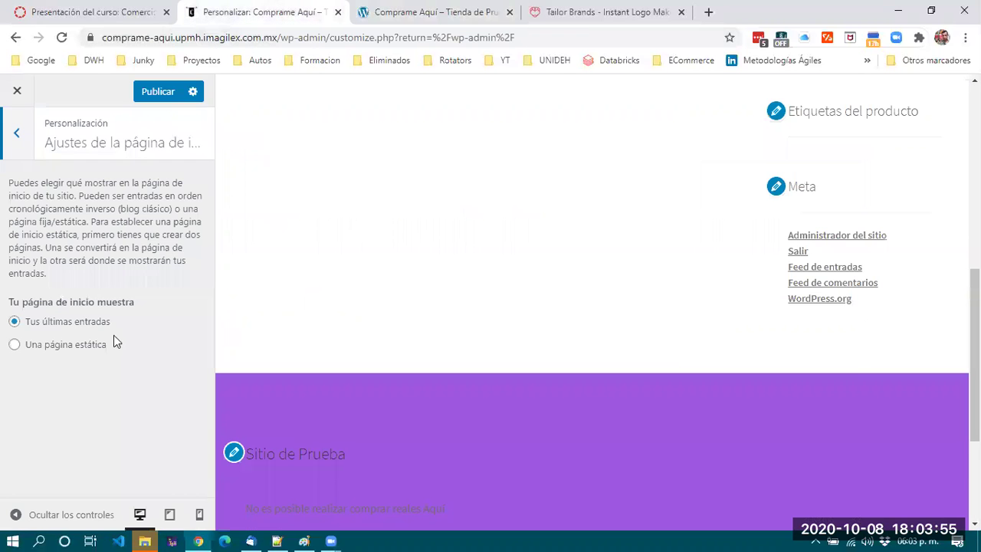
- Make the home page show a static page, choose Tienda as the home page, and review it in the preview
left_click(57, 349)
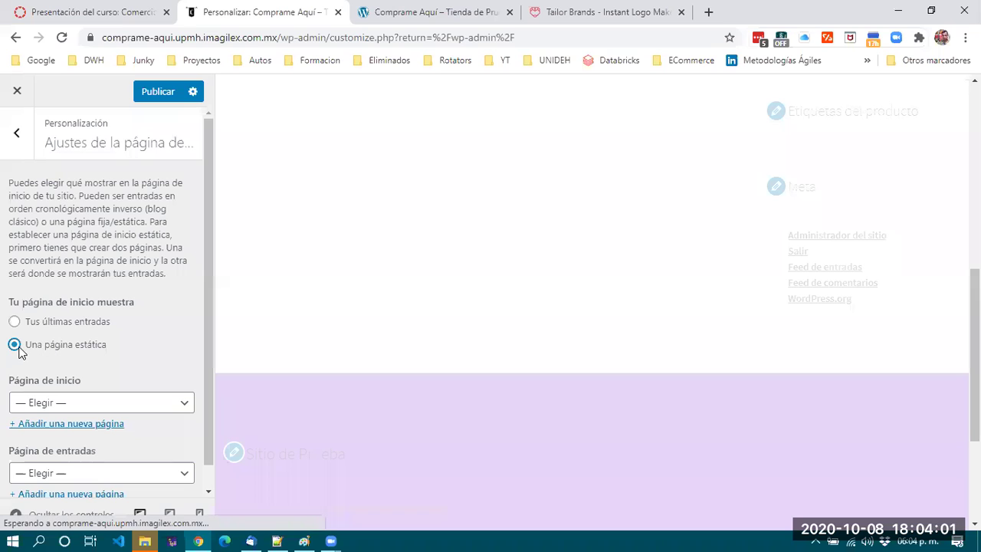
scroll(101, 351, "down", 1)
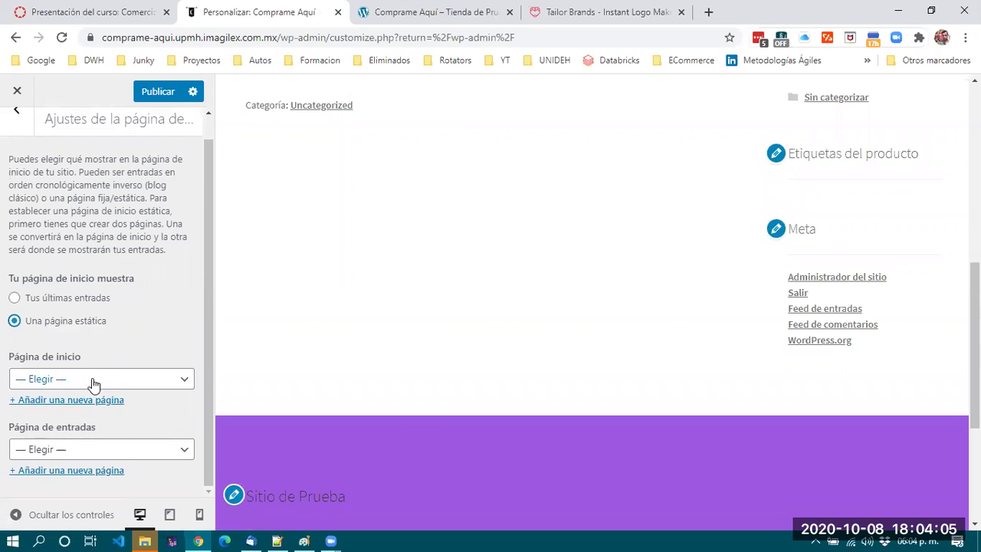
left_click(93, 378)
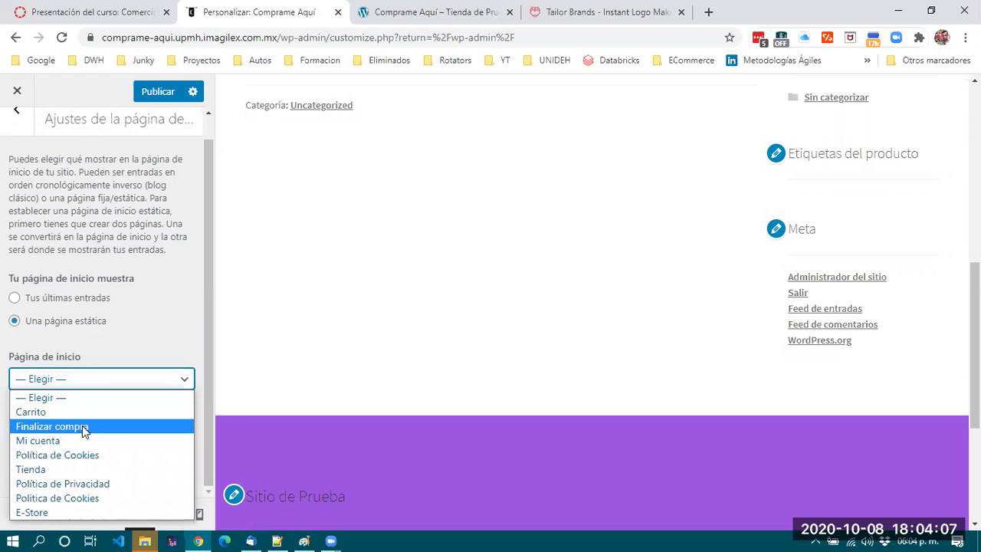
left_click(77, 470)
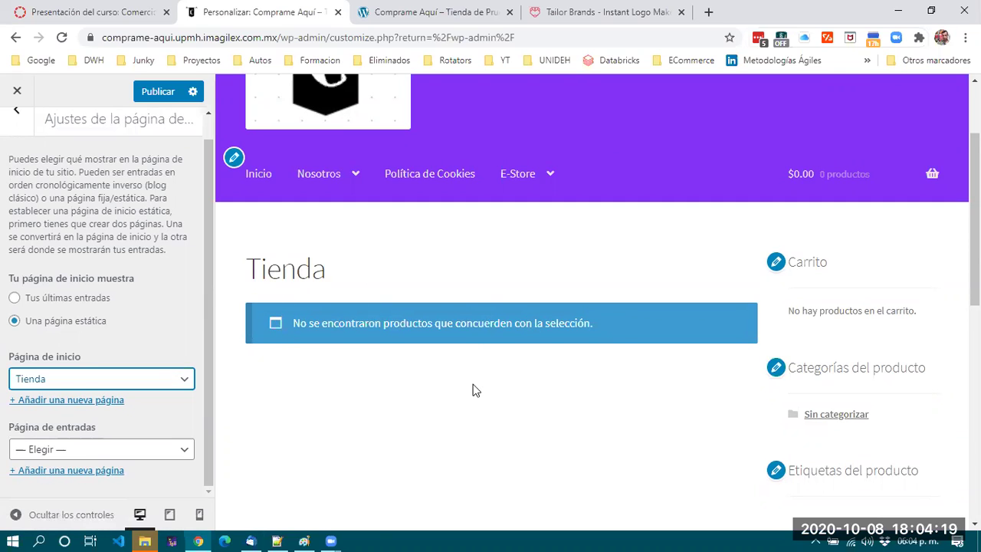
left_click_drag(609, 327, 299, 323)
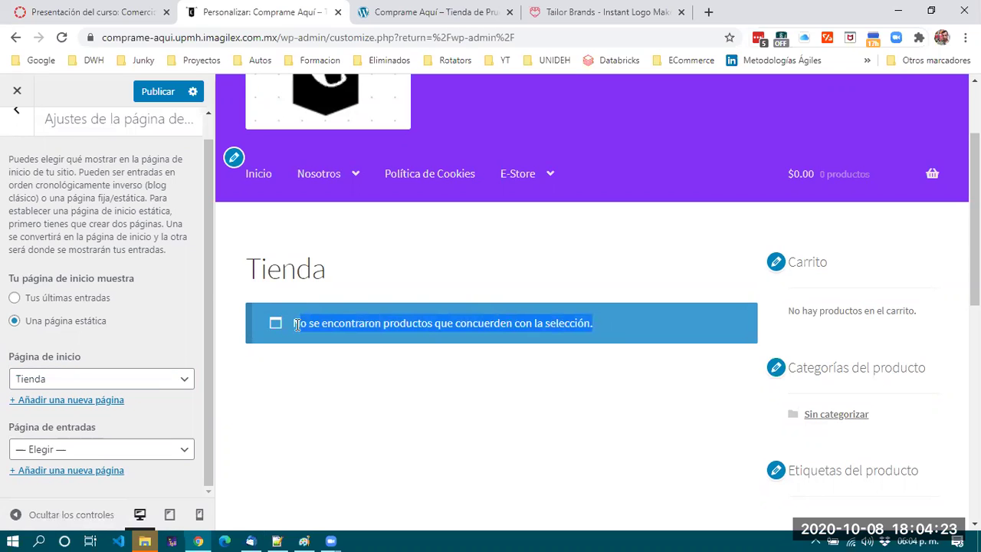
left_click(502, 320)
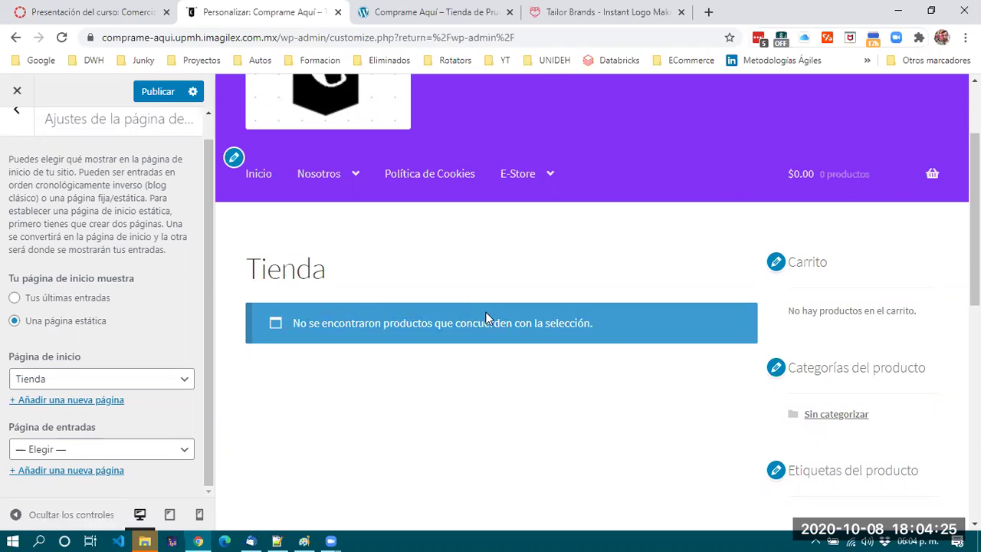
scroll(440, 393, "down", 2)
scroll(356, 401, "down", 2)
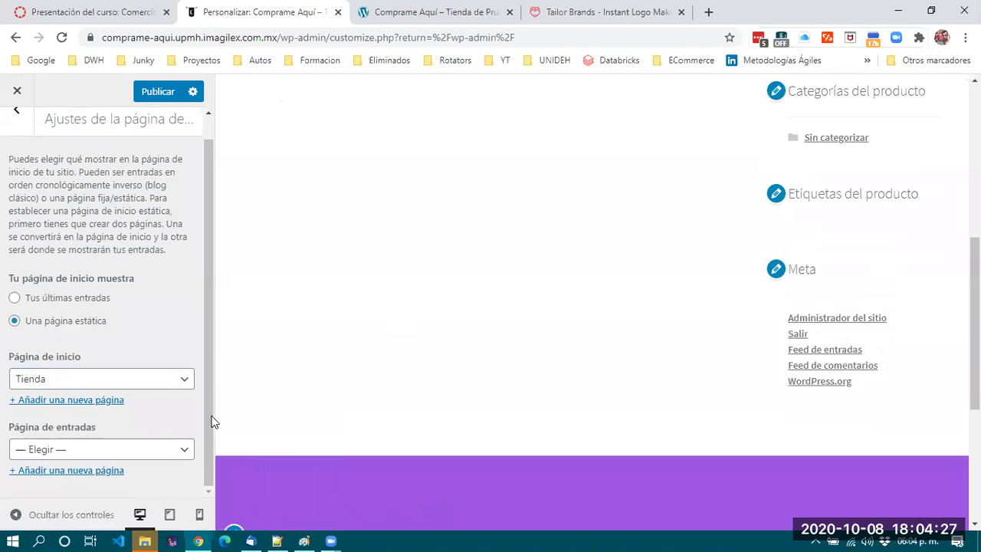
scroll(120, 401, "up", 1)
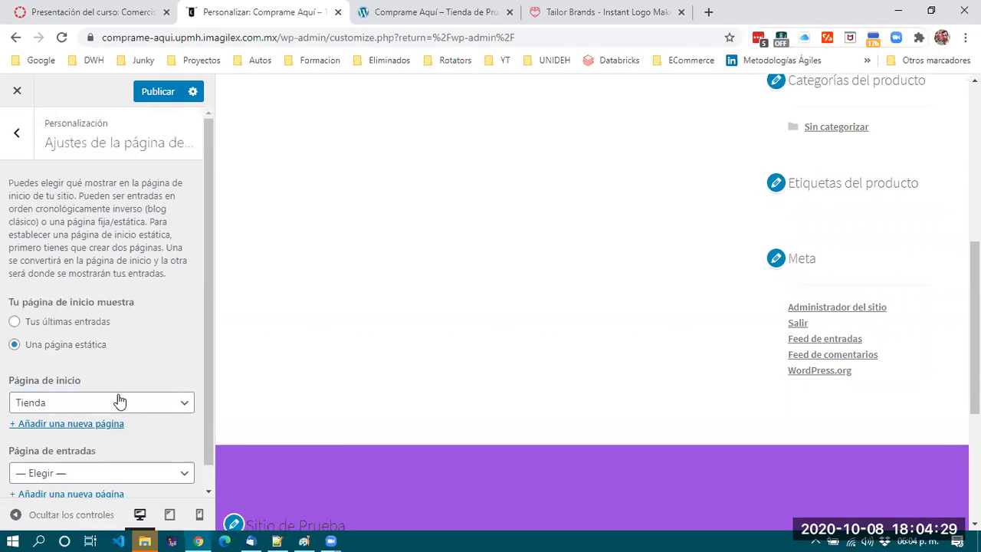
- Open the WooCommerce section's Aviso en la tienda settings and read the default store notice text
left_click(17, 136)
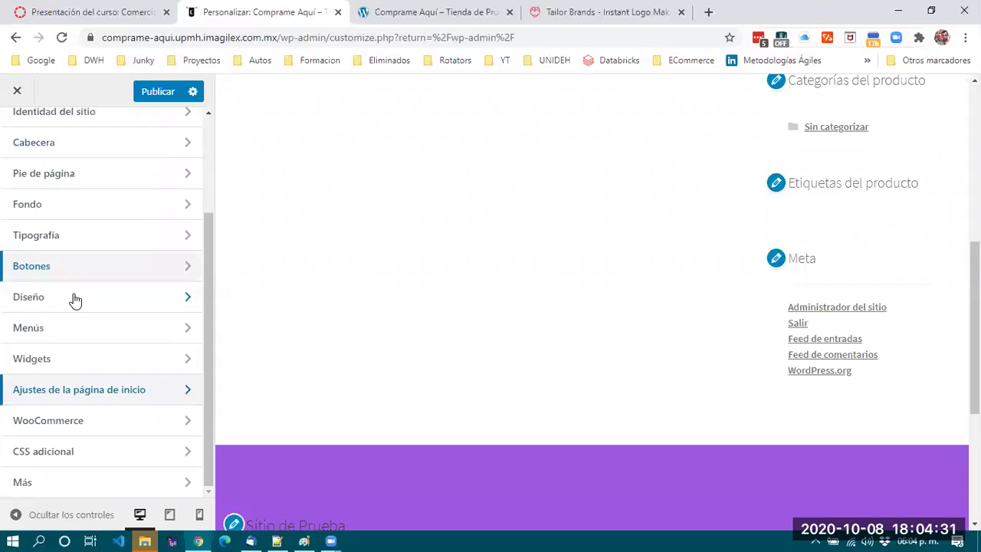
left_click(79, 424)
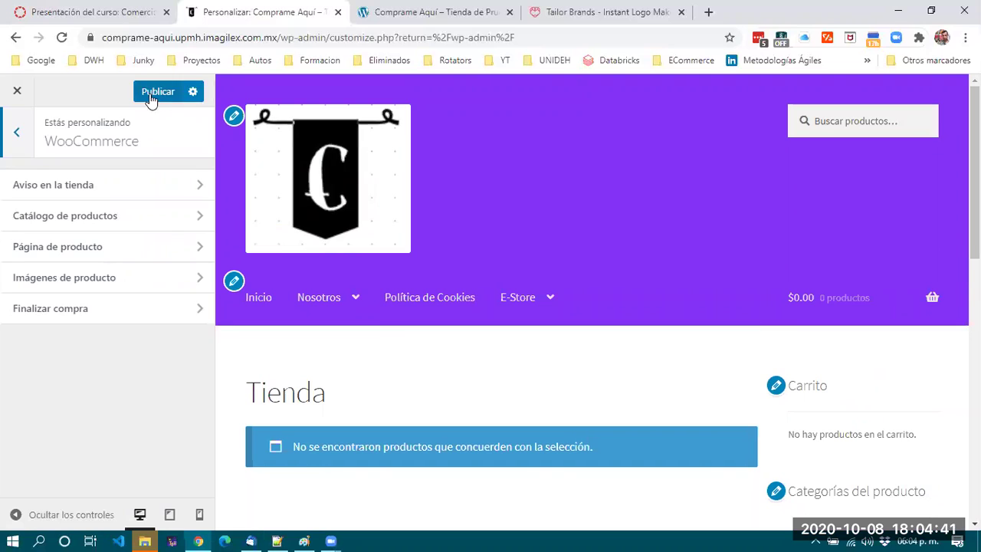
left_click(105, 189)
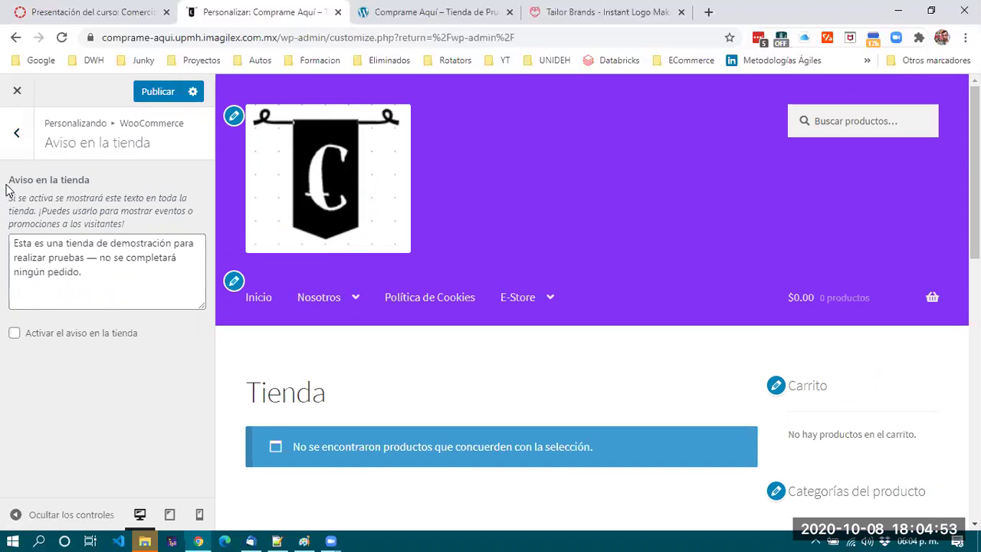
left_click_drag(6, 182, 109, 187)
left_click(111, 187)
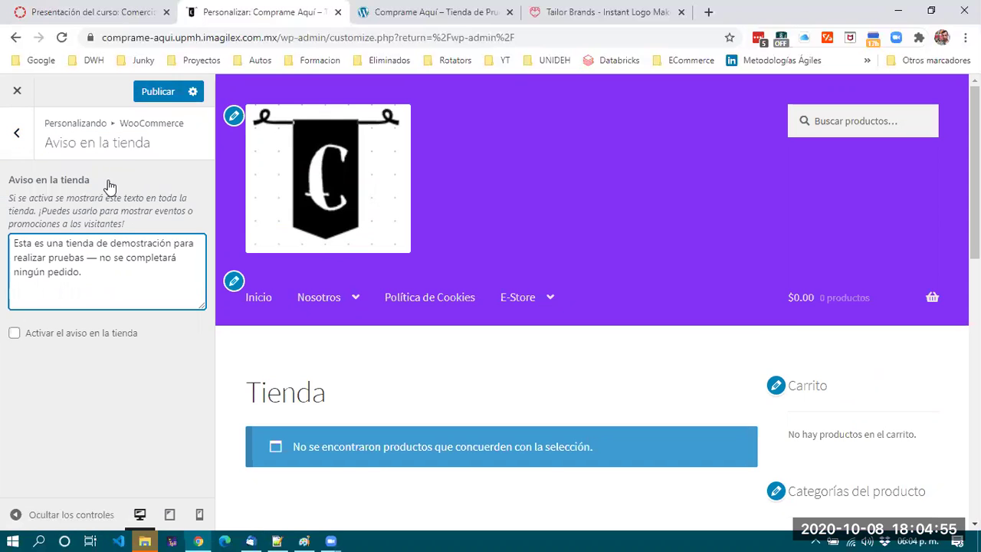
left_click_drag(101, 272, 14, 245)
left_click(121, 270)
left_click_drag(85, 271, 12, 244)
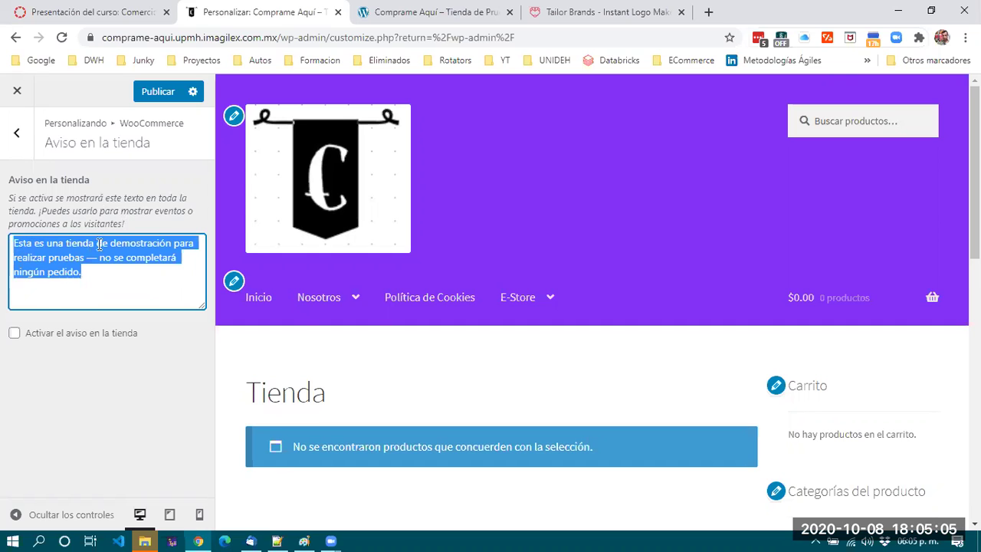
left_click(137, 276)
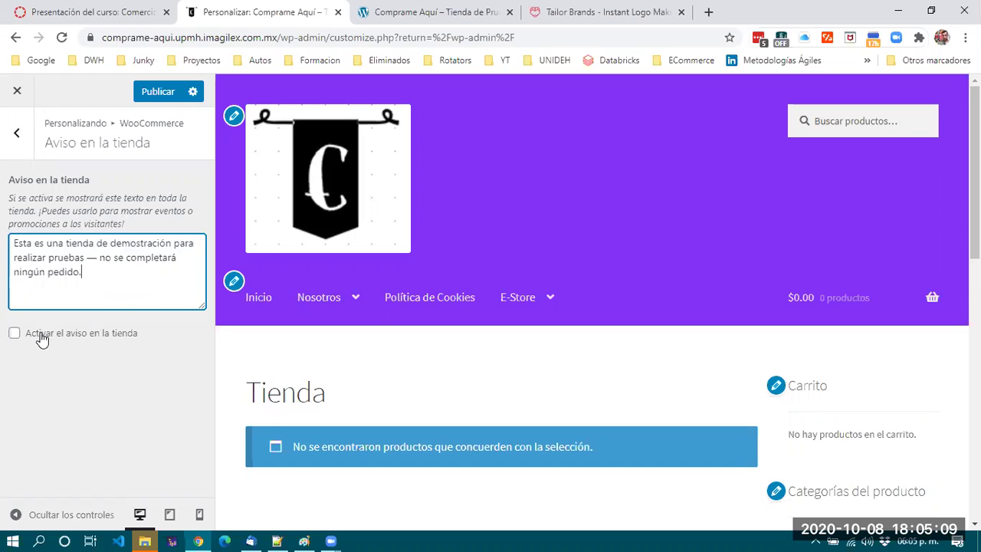
- Look over the live site's home page, and activate the store notice in the customizer with its default text
left_click(364, 13)
scroll(339, 313, "down", 10)
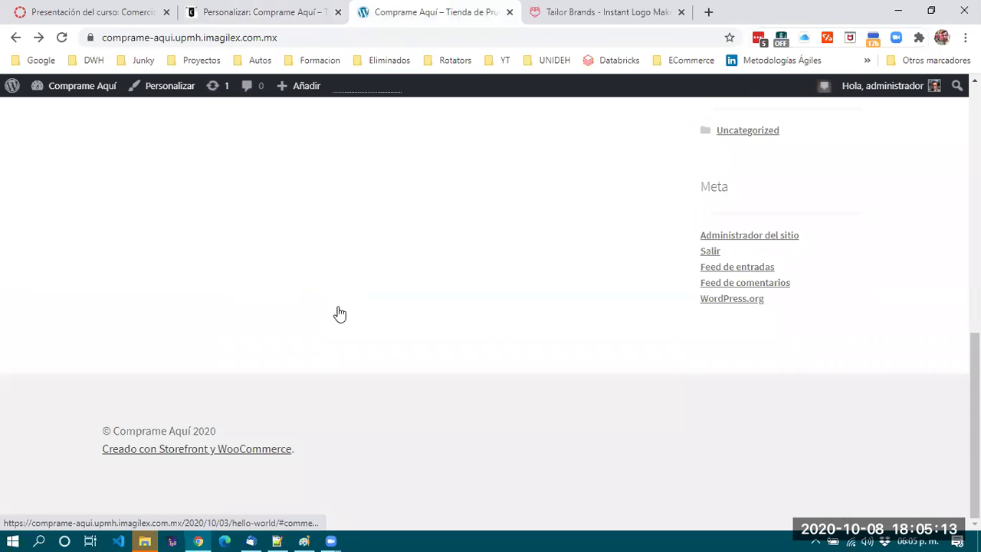
scroll(340, 314, "up", 10)
key("ctrl+Page_Up")
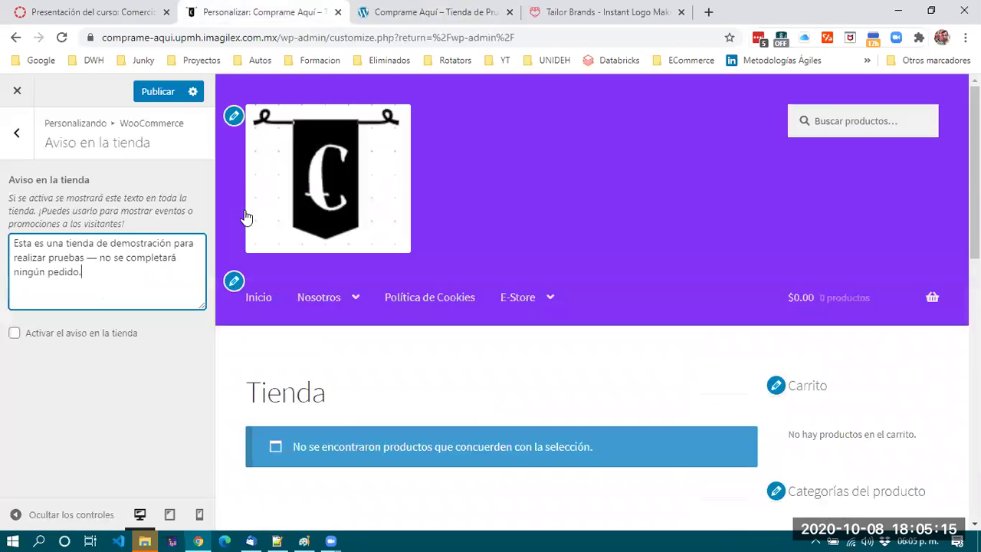
left_click(57, 340)
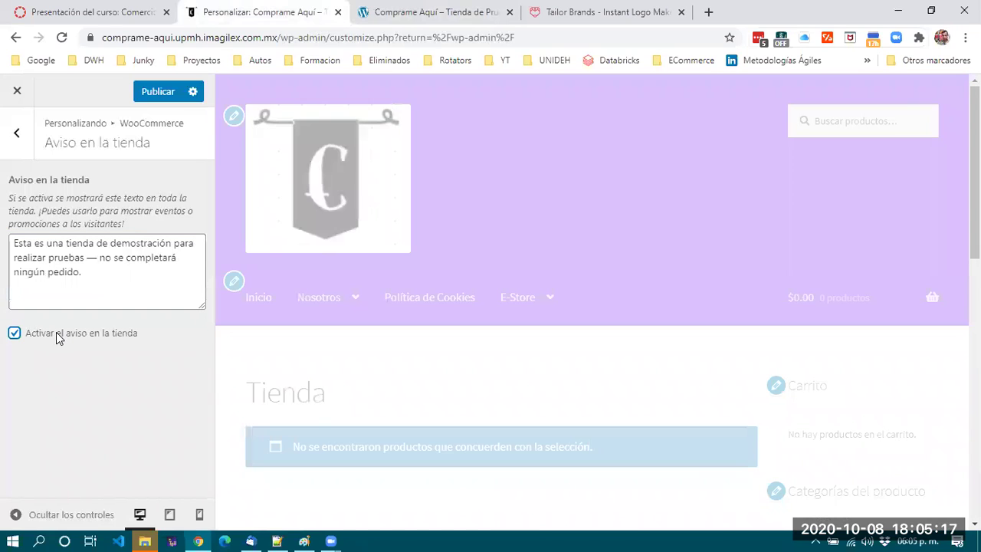
left_click(102, 277)
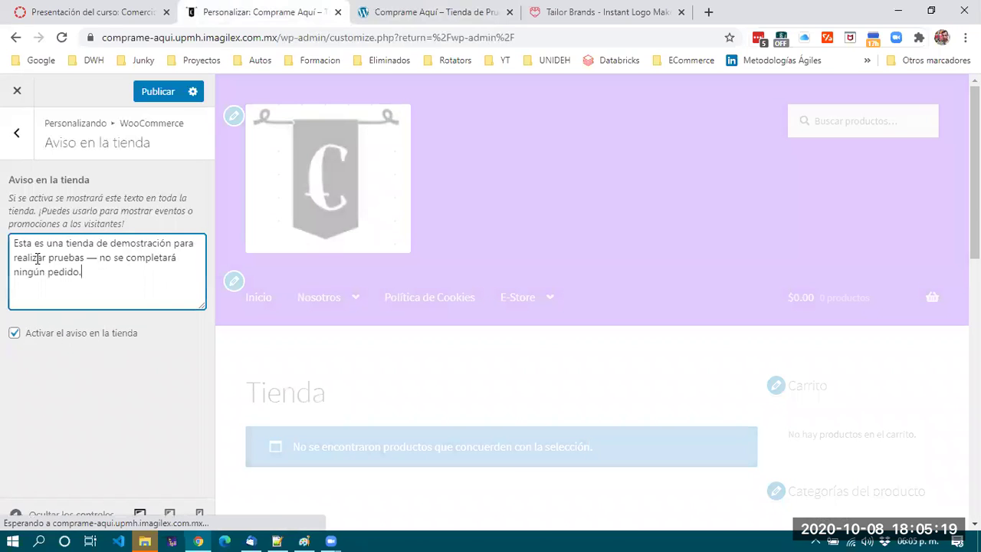
key("ctrl+a")
left_click(117, 277)
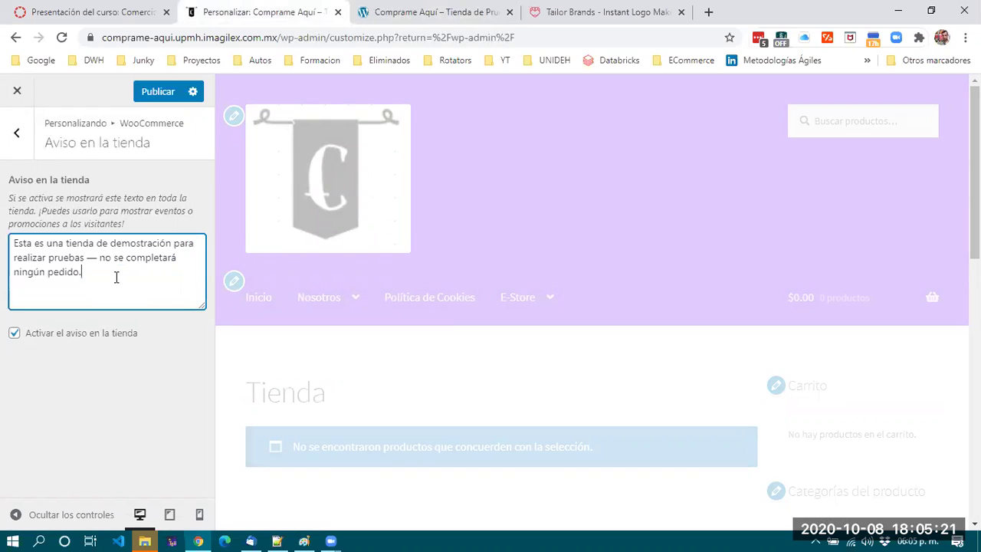
left_click(17, 133)
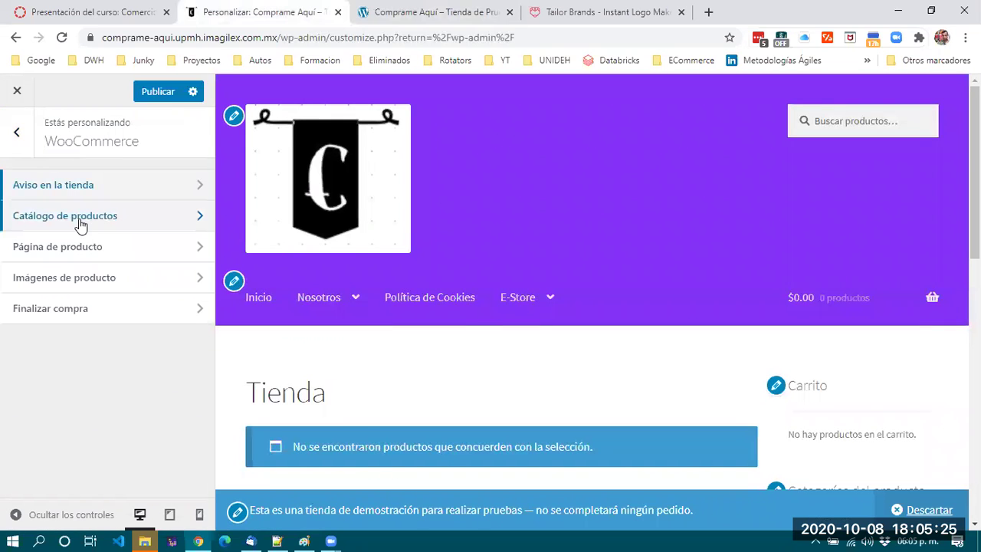
- Examine the WooCommerce settings for Catálogo de productos, Página de producto and Imágenes de producto
left_click(79, 221)
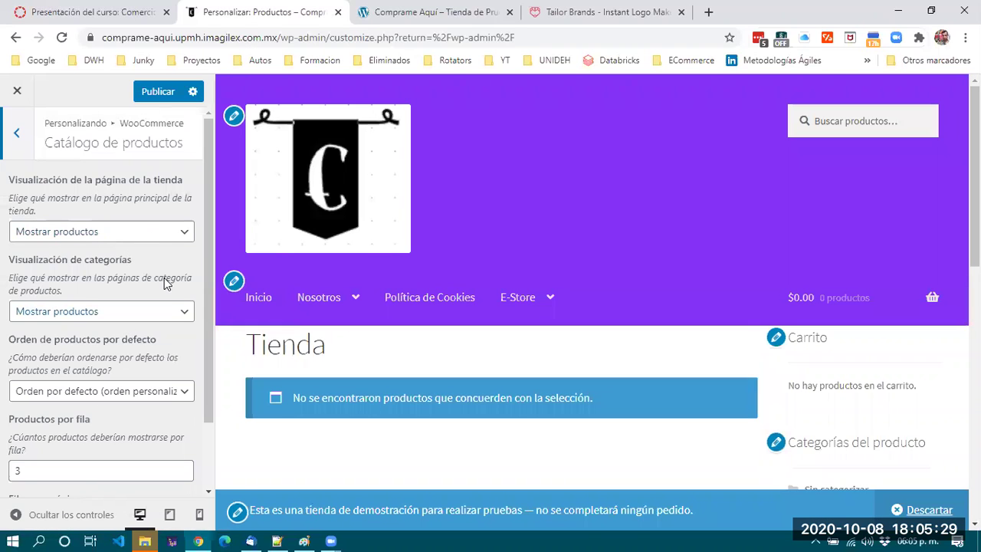
scroll(143, 354, "down", 1)
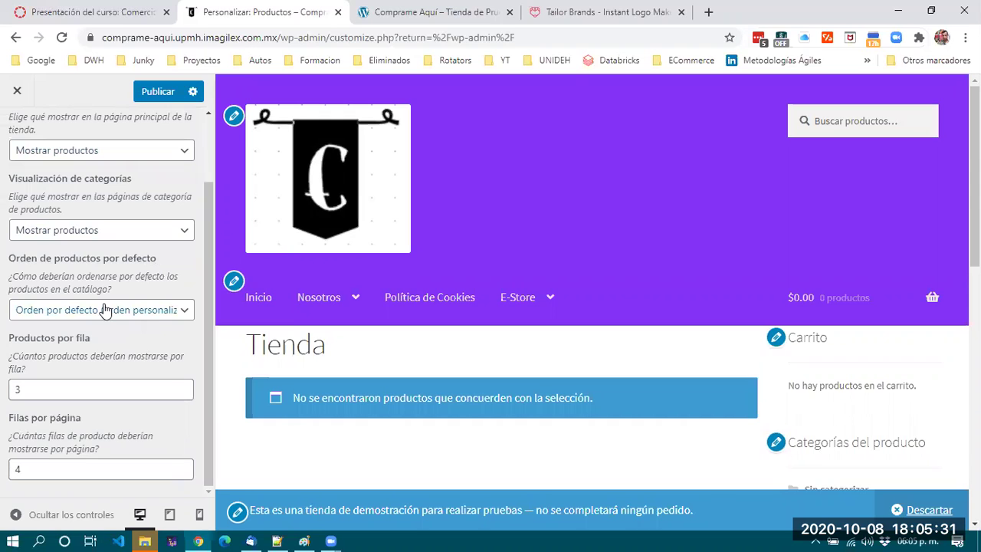
scroll(105, 303, "up", 2)
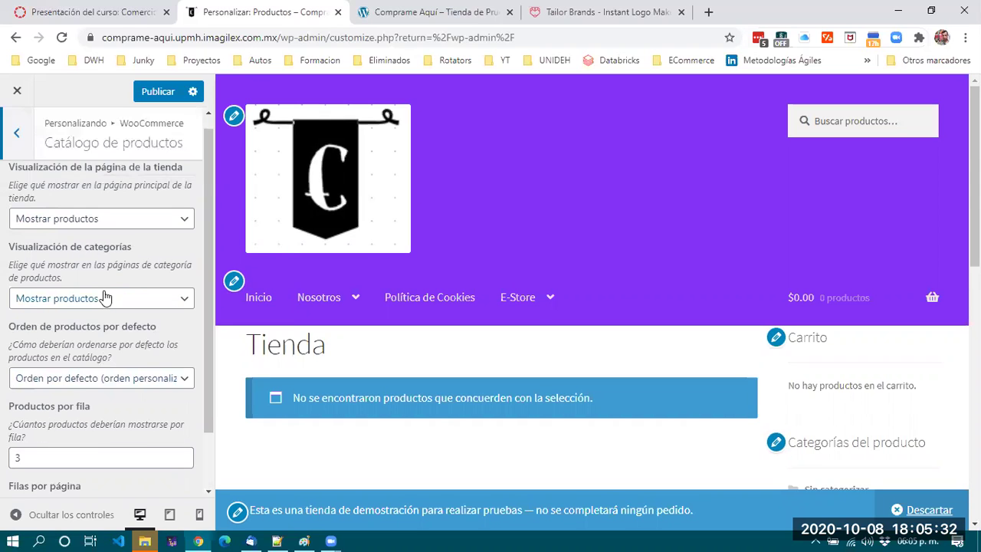
left_click(20, 136)
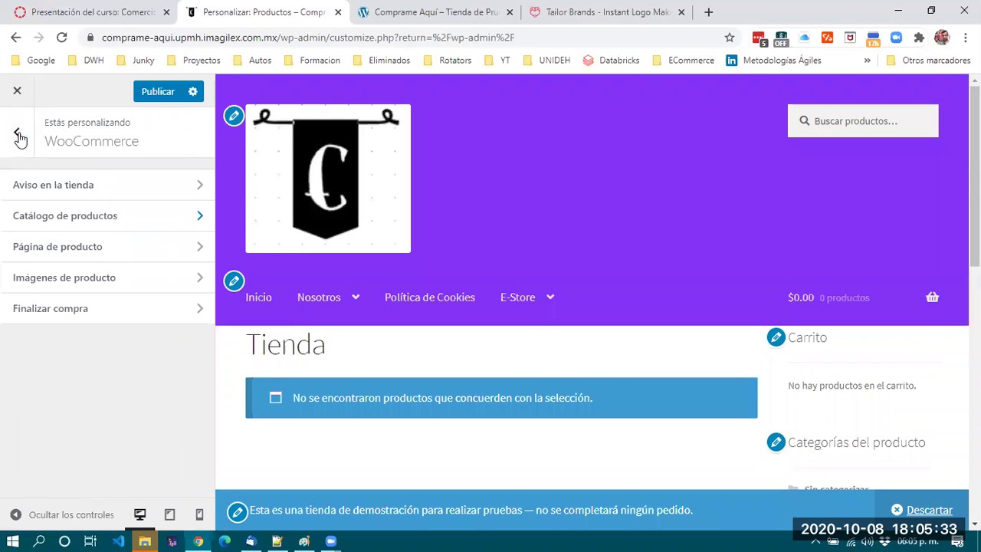
left_click(82, 246)
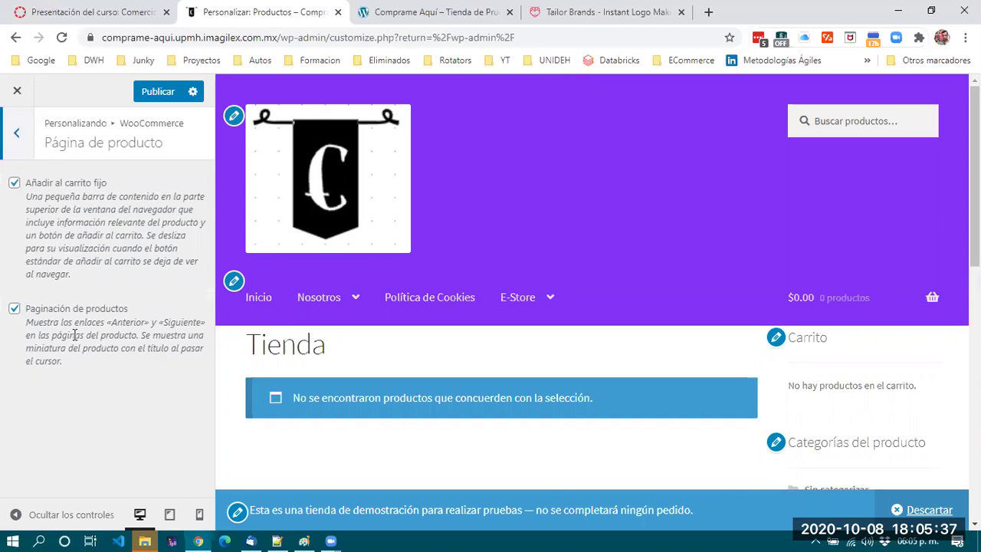
left_click(19, 135)
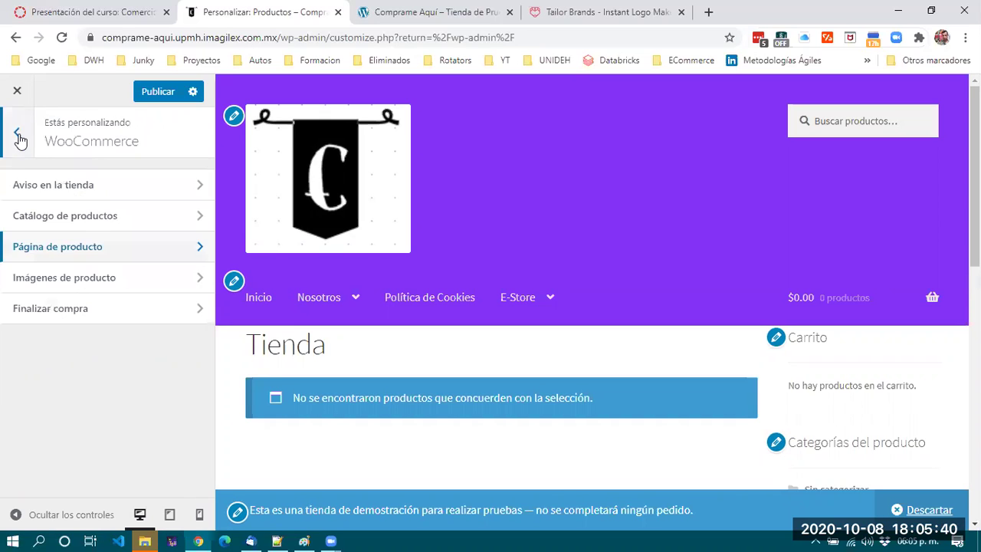
left_click(85, 281)
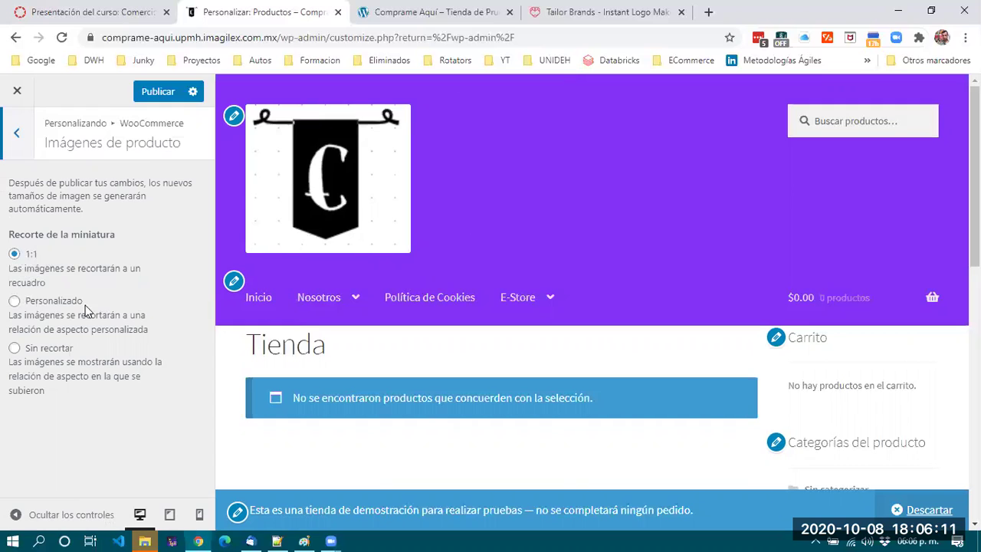
left_click(16, 135)
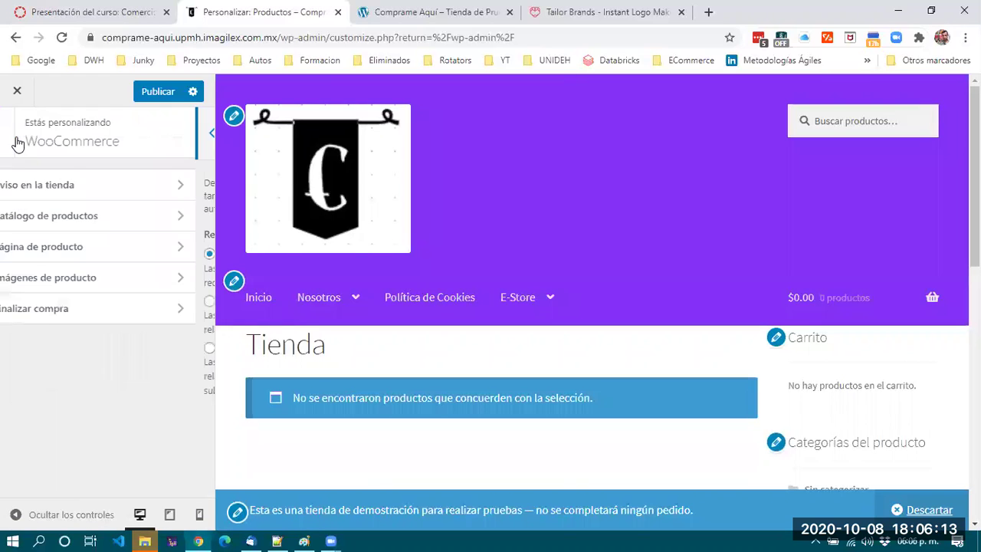
- Open the Finalizar compra settings and examine the company name, address, phone, privacy policy and terms options
left_click(69, 310)
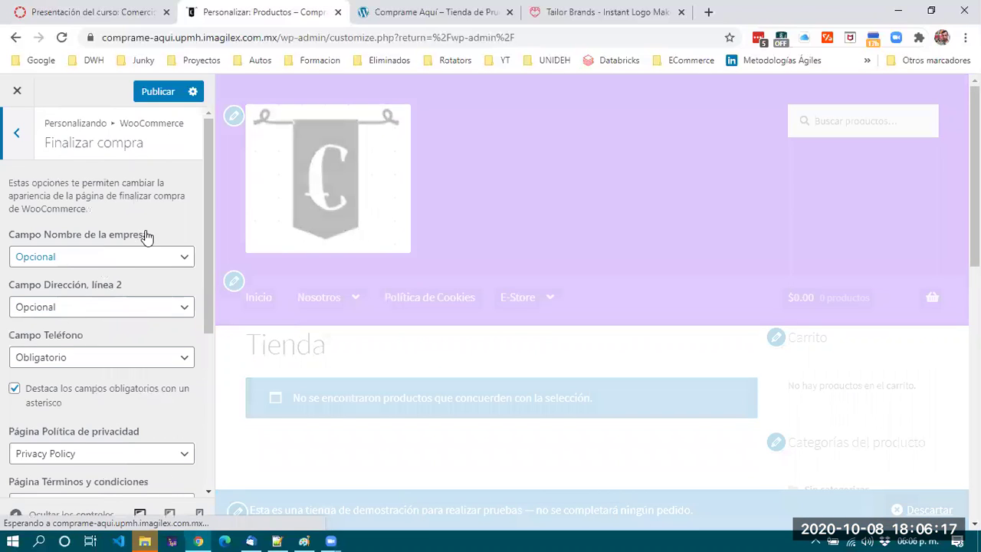
scroll(169, 211, "down", 1)
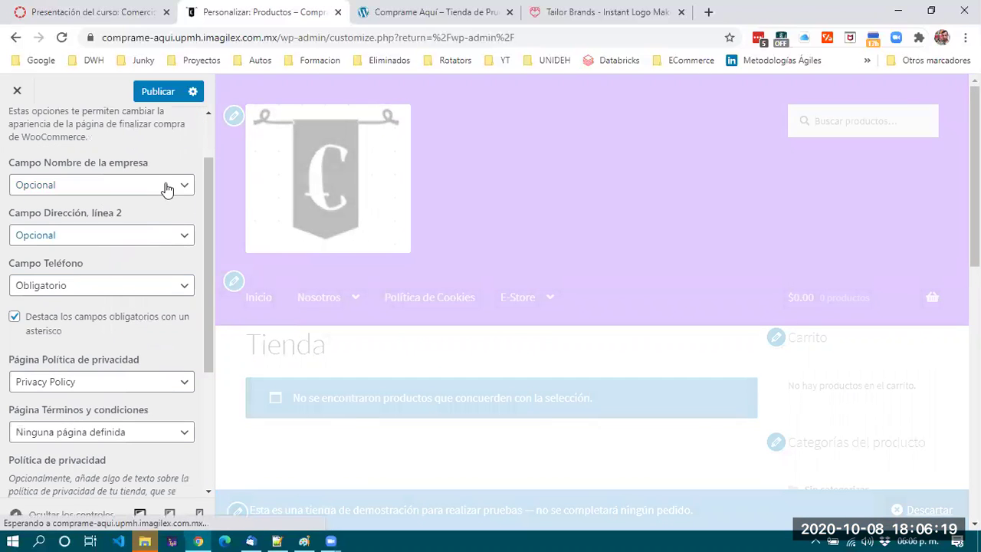
left_click(167, 188)
left_click(163, 211)
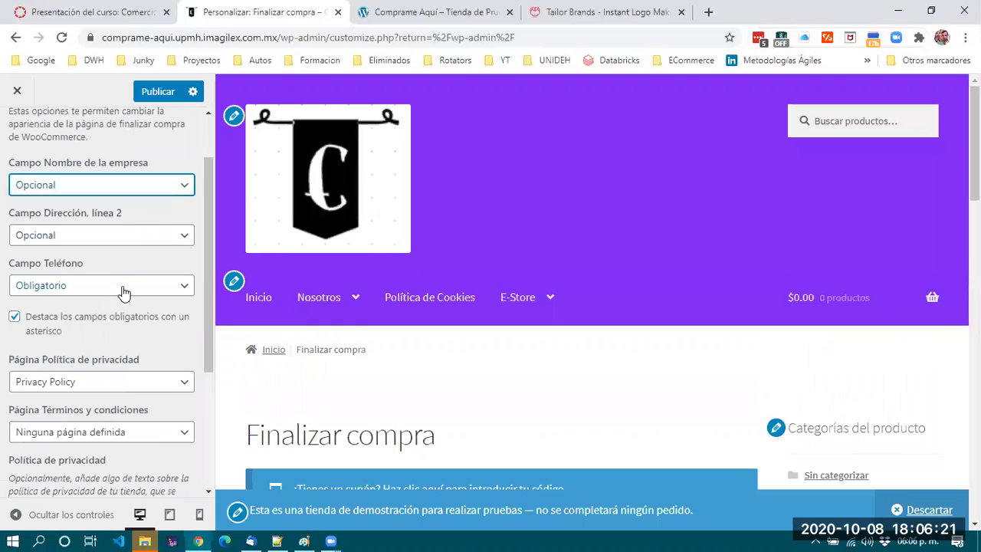
scroll(122, 291, "up", 1)
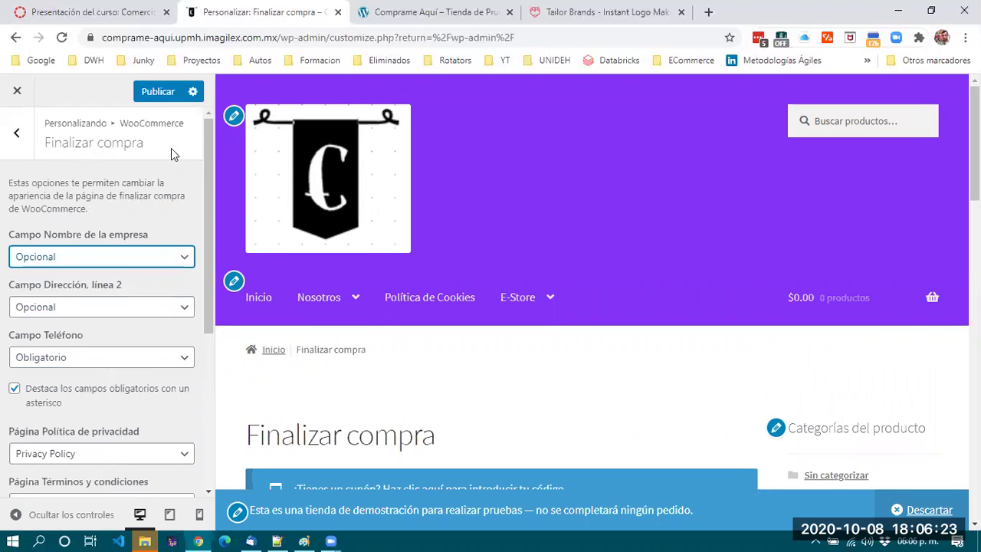
scroll(105, 197, "down", 3)
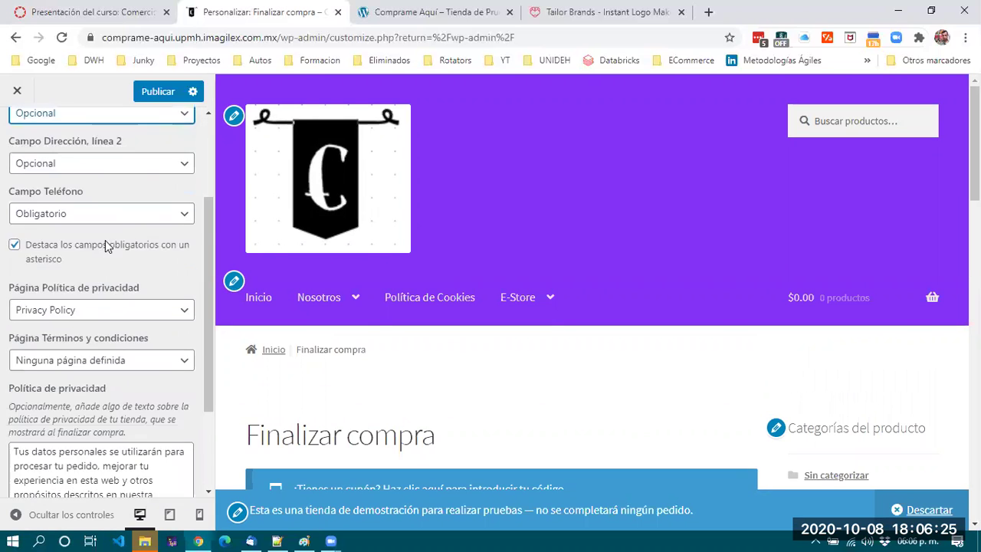
scroll(107, 205, "down", 1)
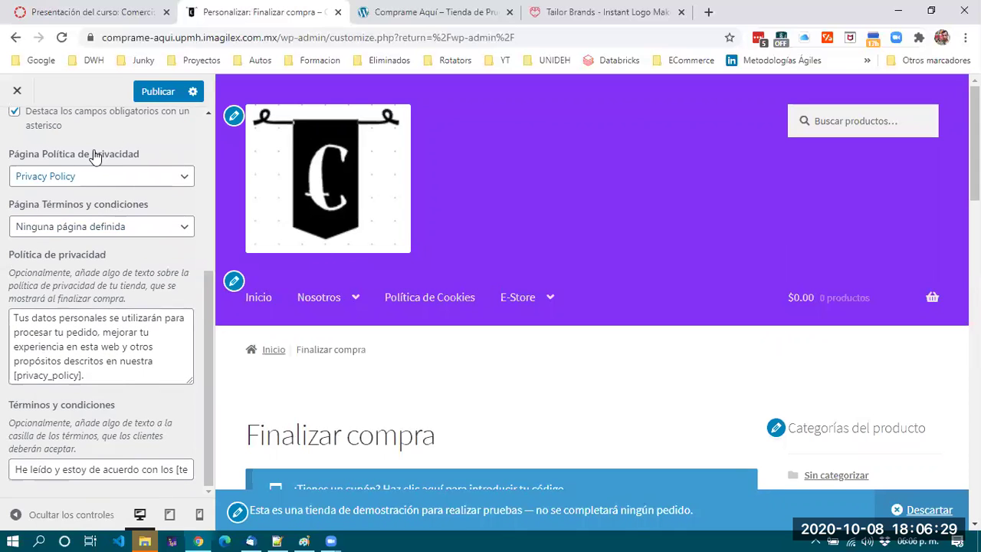
scroll(95, 151, "up", 1)
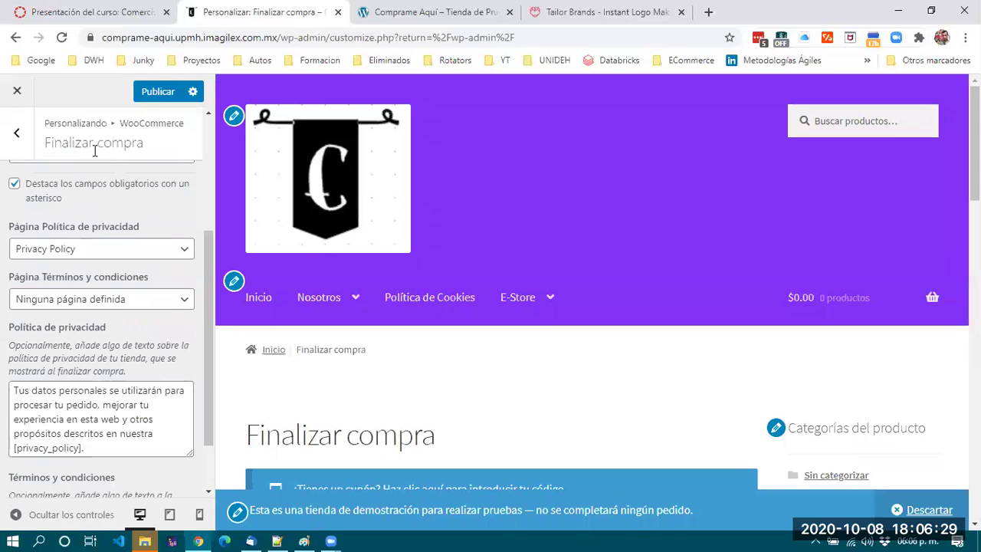
- Keep Privacy Policy as the privacy policy page and set the Términos y condiciones page to Política de Cookies
left_click(158, 253)
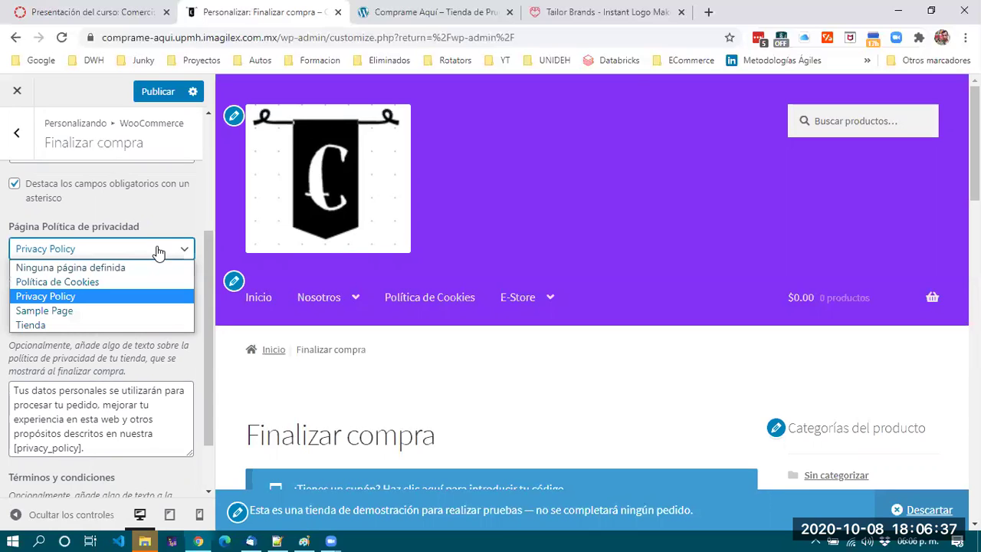
left_click(84, 298)
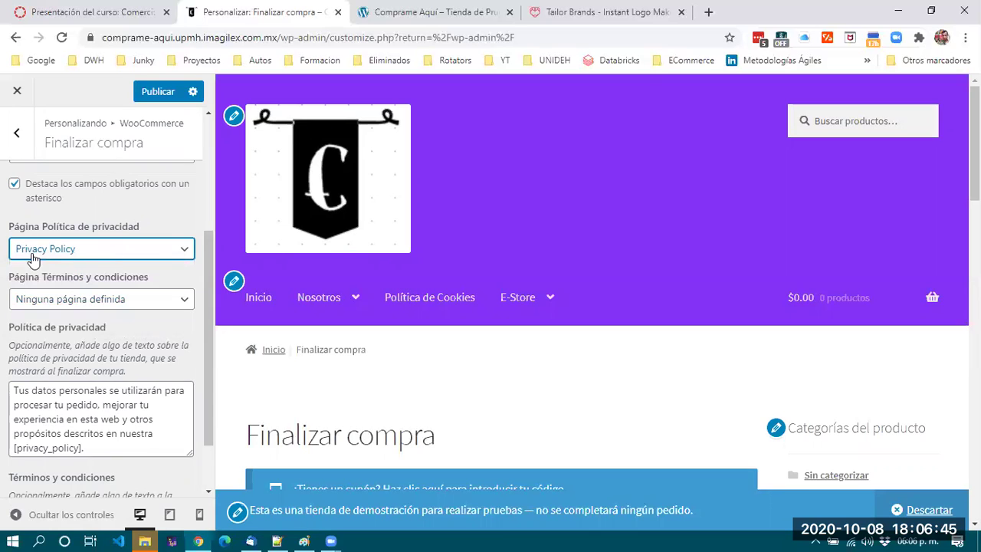
left_click(102, 250)
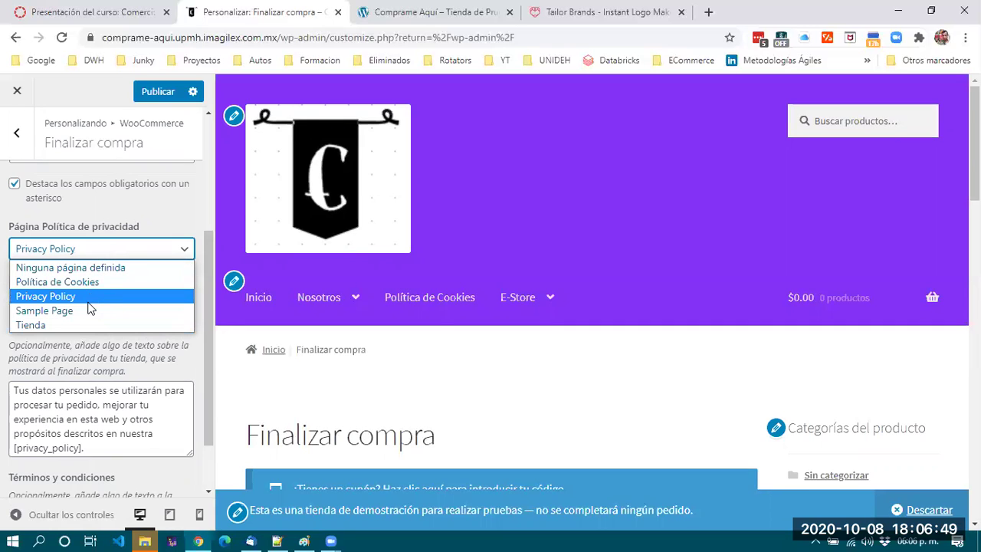
left_click(88, 302)
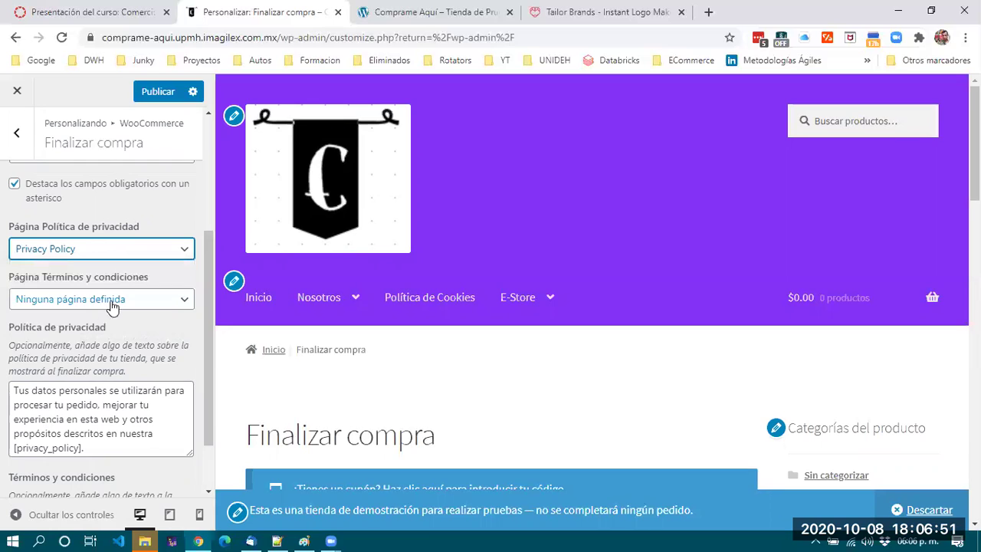
left_click(136, 305)
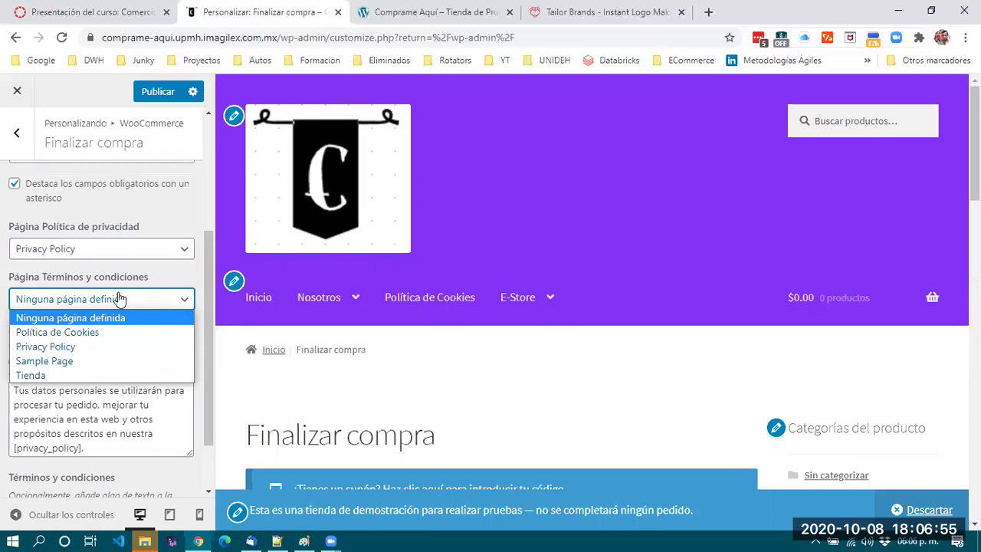
left_click(115, 332)
- Examine the privacy policy and terms checkbox texts in the settings and where they appear in the checkout page preview
scroll(134, 346, "down", 1)
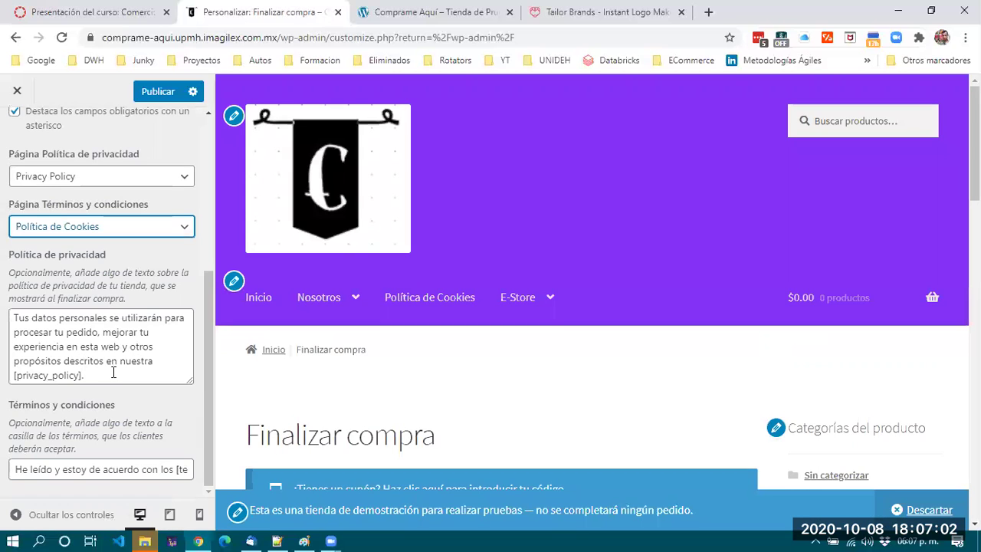
left_click(114, 372)
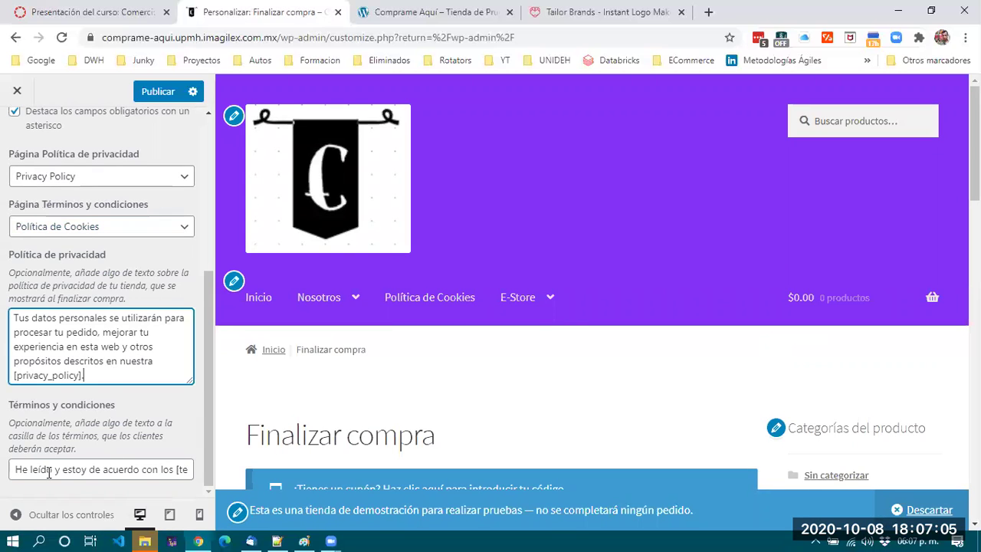
left_click_drag(8, 405, 121, 407)
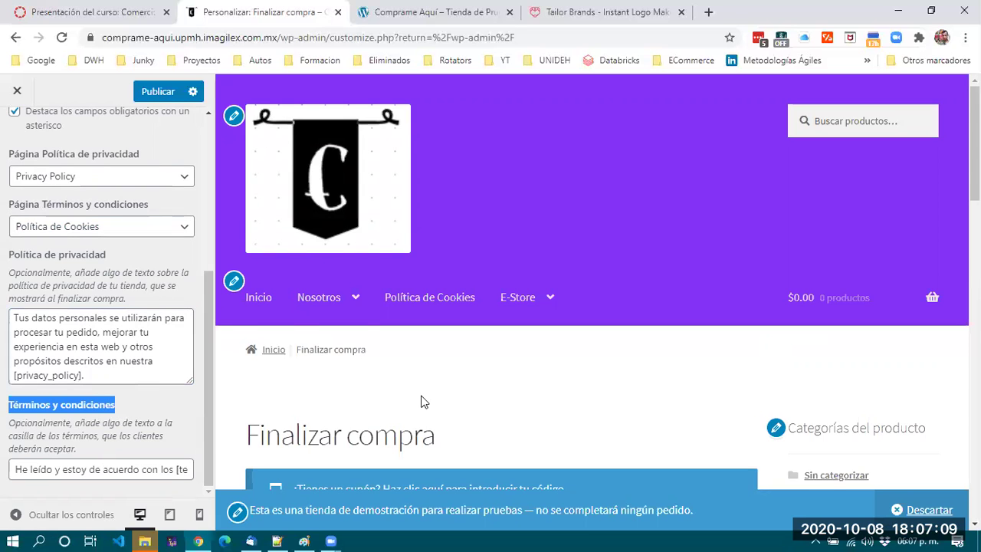
scroll(421, 401, "down", 4)
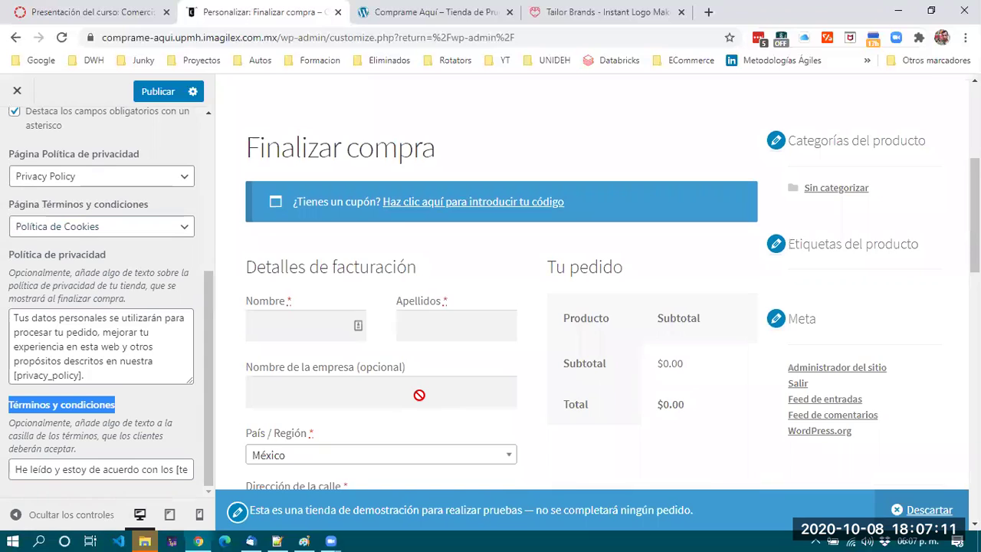
scroll(419, 394, "down", 2)
scroll(419, 395, "up", 5)
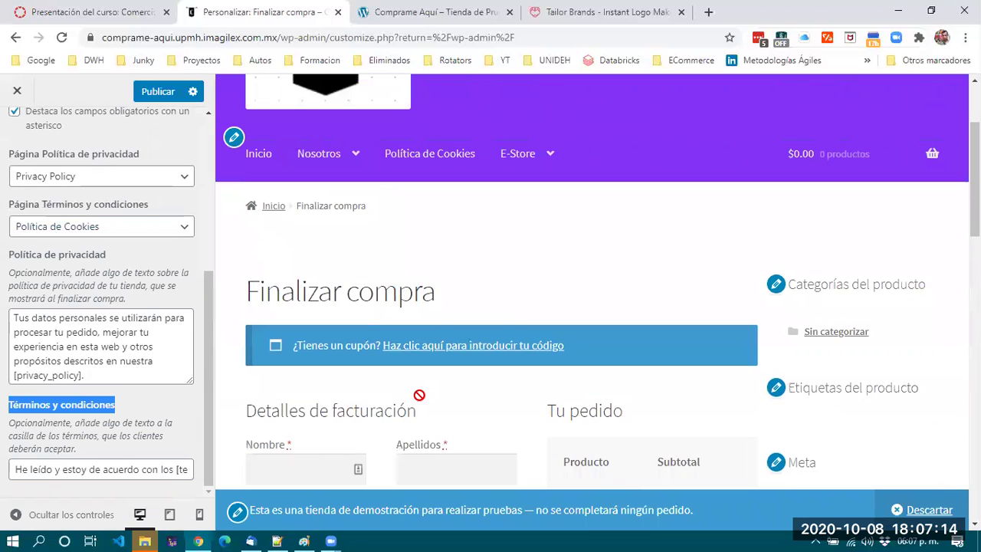
left_click(130, 431)
left_click(73, 474)
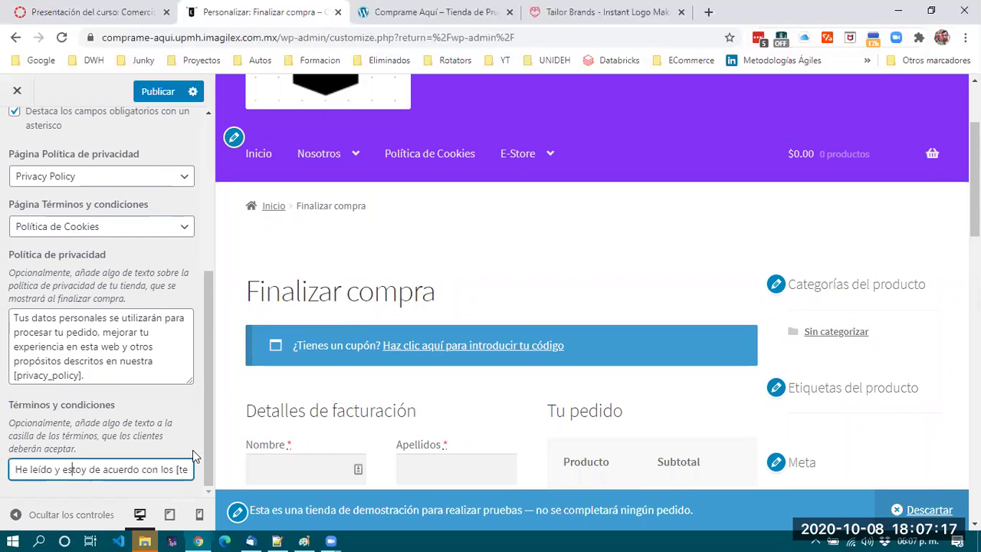
scroll(380, 401, "down", 4)
scroll(380, 401, "down", 3)
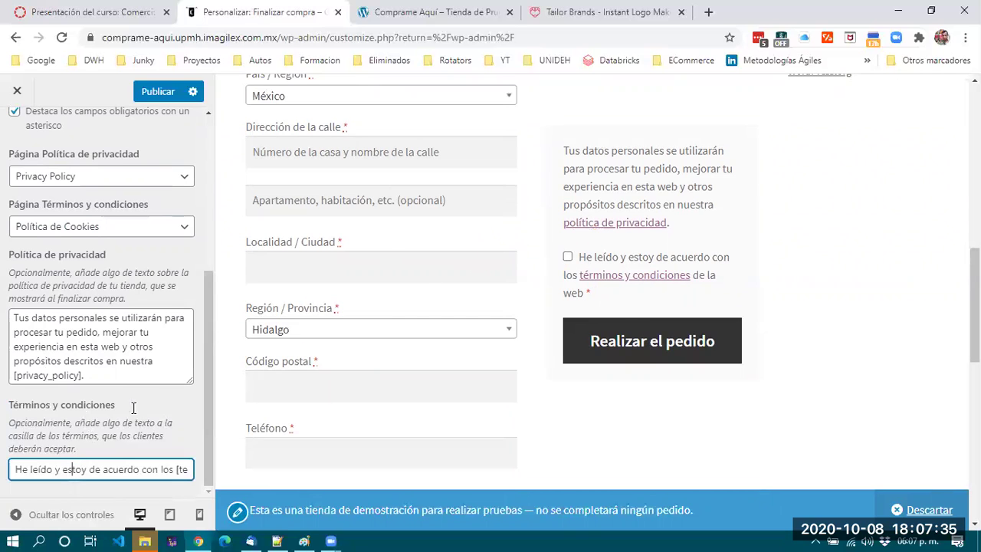
scroll(133, 407, "up", 5)
- Leave the WooCommerce settings, read the Más section, and publish the customizer changes
left_click(17, 132)
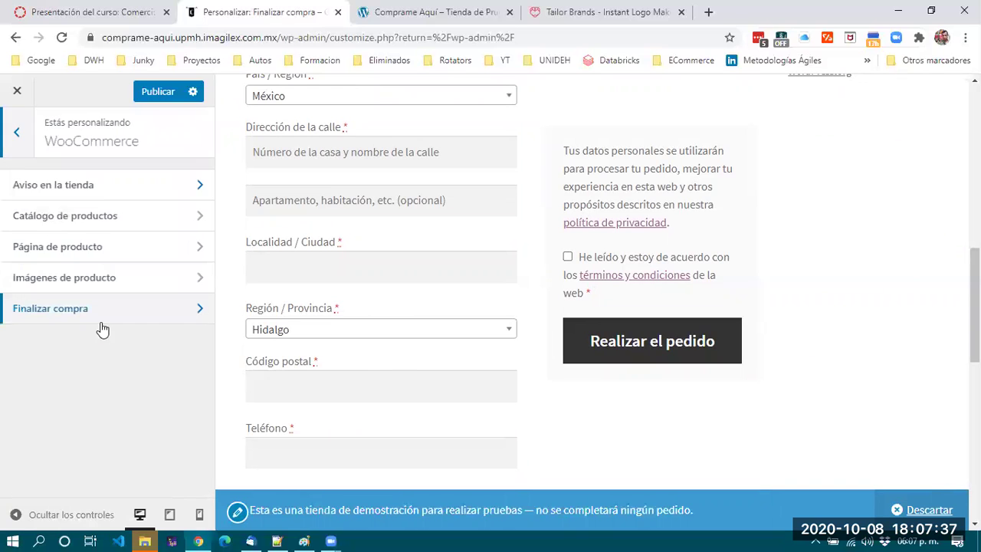
left_click(17, 132)
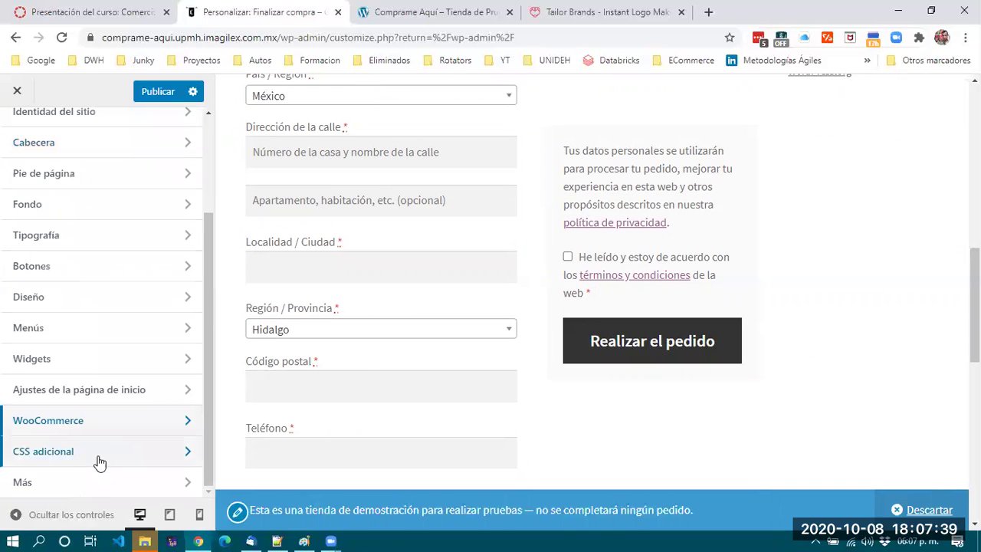
left_click(88, 490)
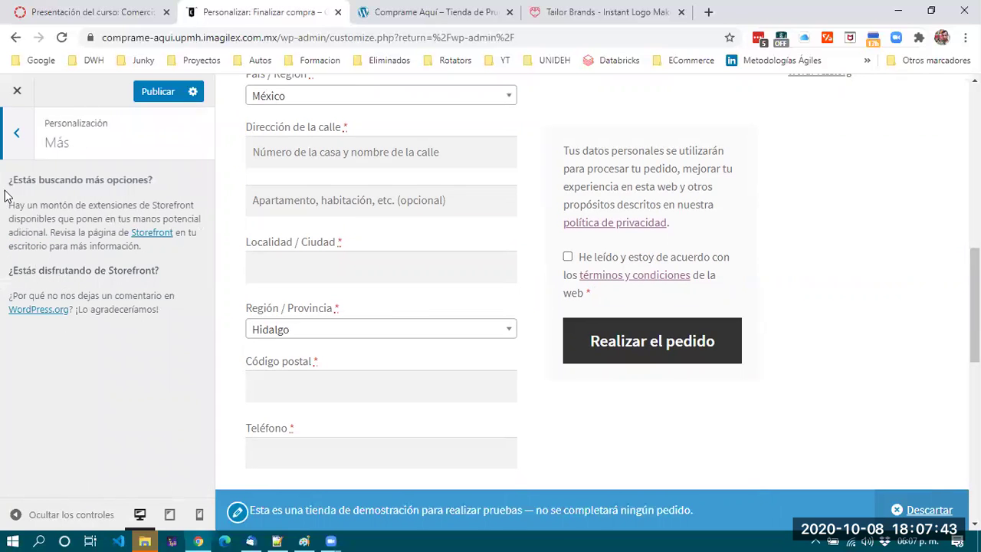
left_click(16, 135)
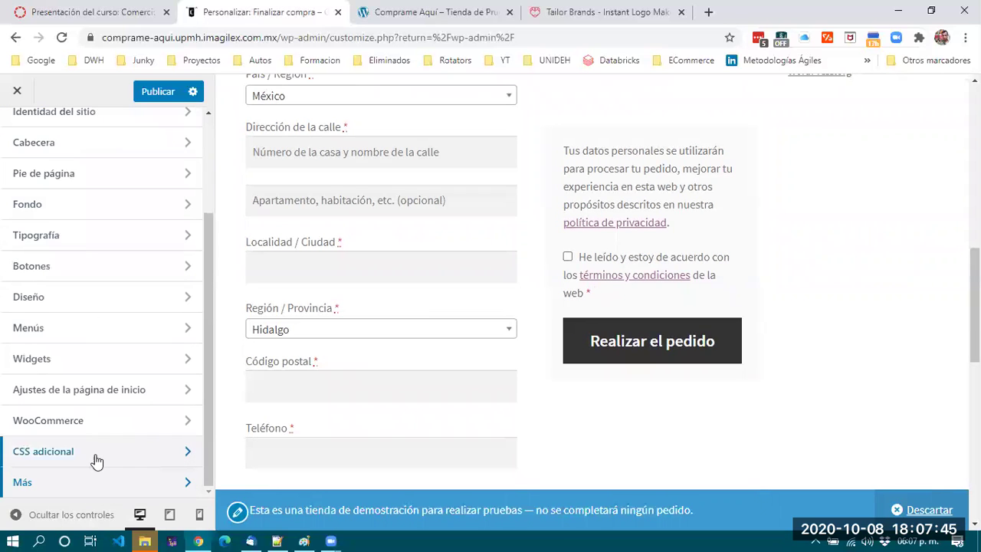
left_click(158, 93)
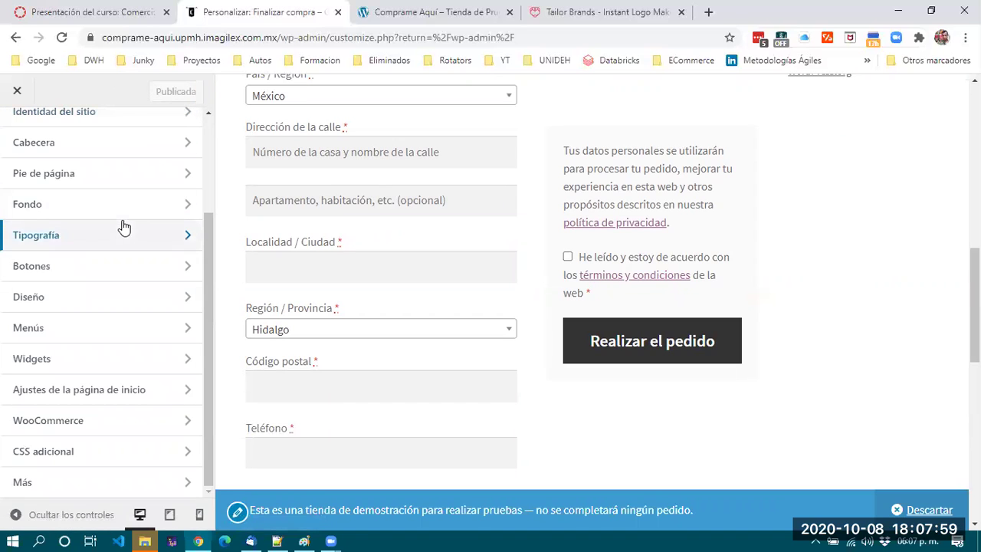
scroll(123, 243, "up", 1)
scroll(122, 243, "up", 2)
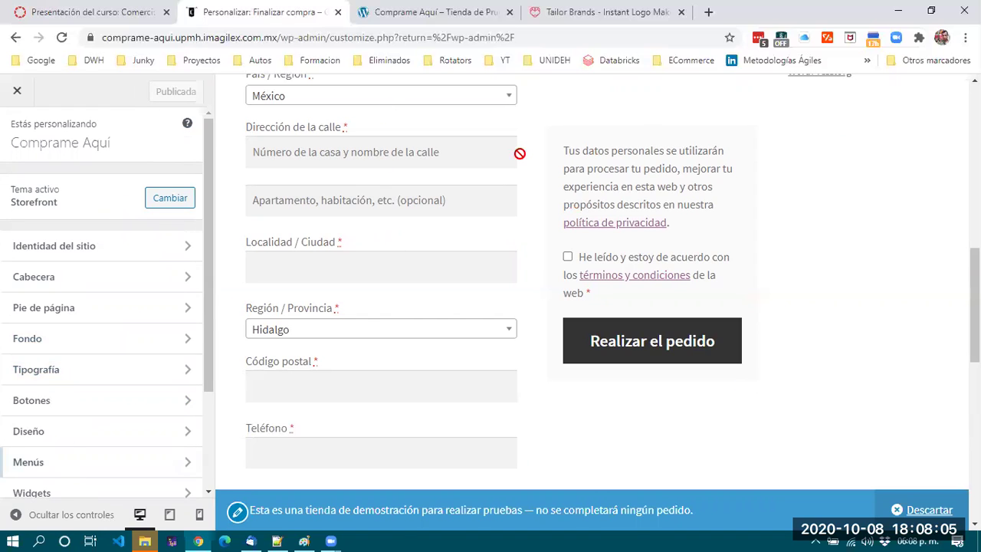
- Reload the live store's home page and look over its header, shop content, sidebar widgets, footer and store notice
key("ctrl+Tab")
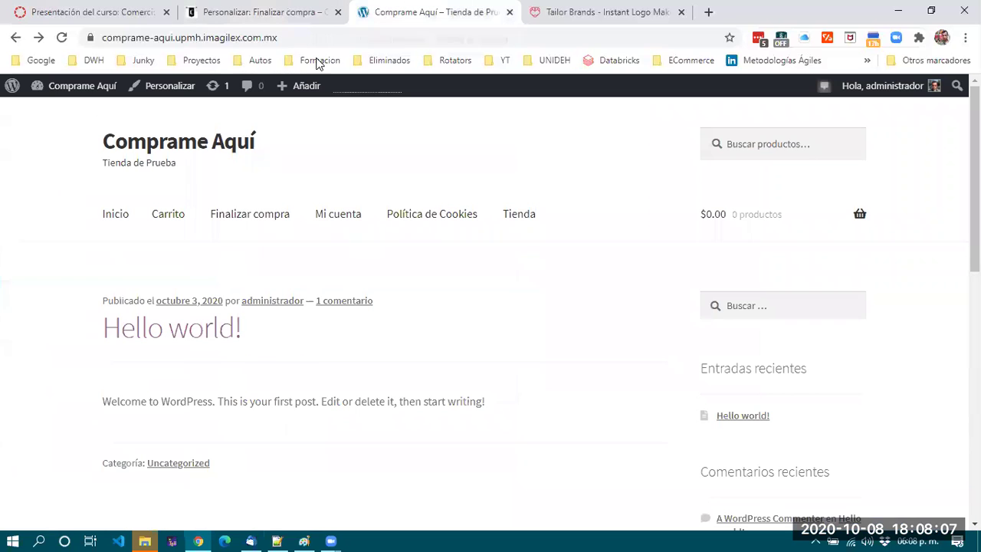
left_click(61, 38)
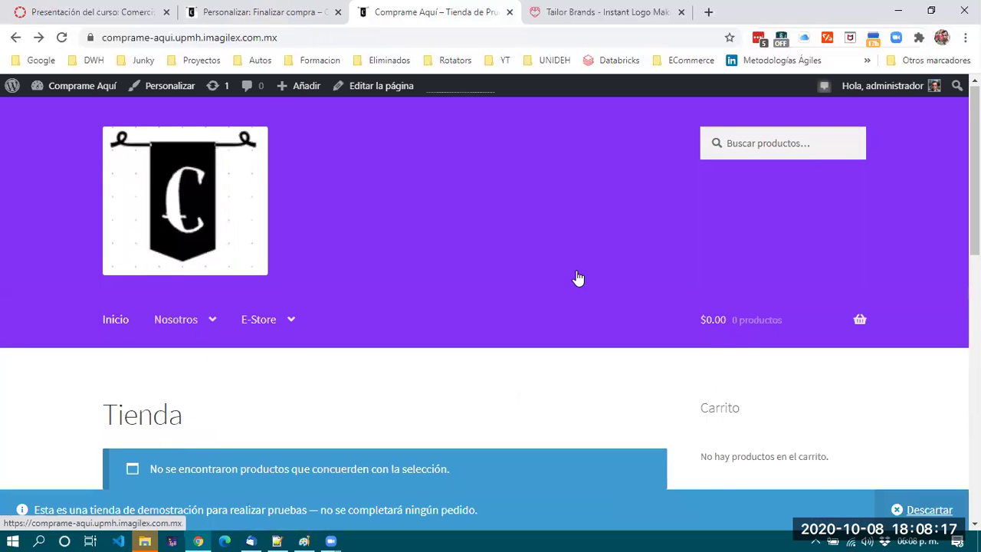
scroll(576, 277, "down", 2)
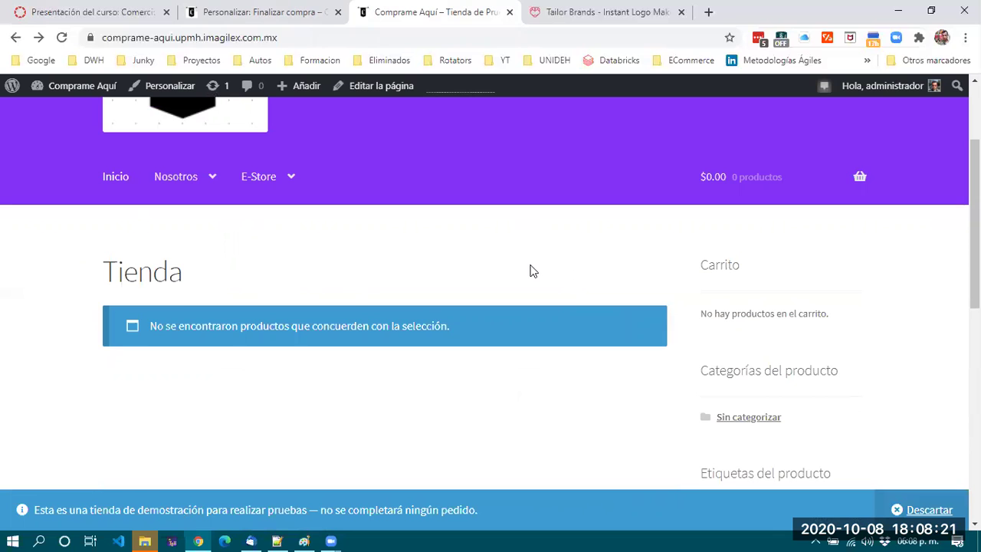
scroll(527, 256, "up", 2)
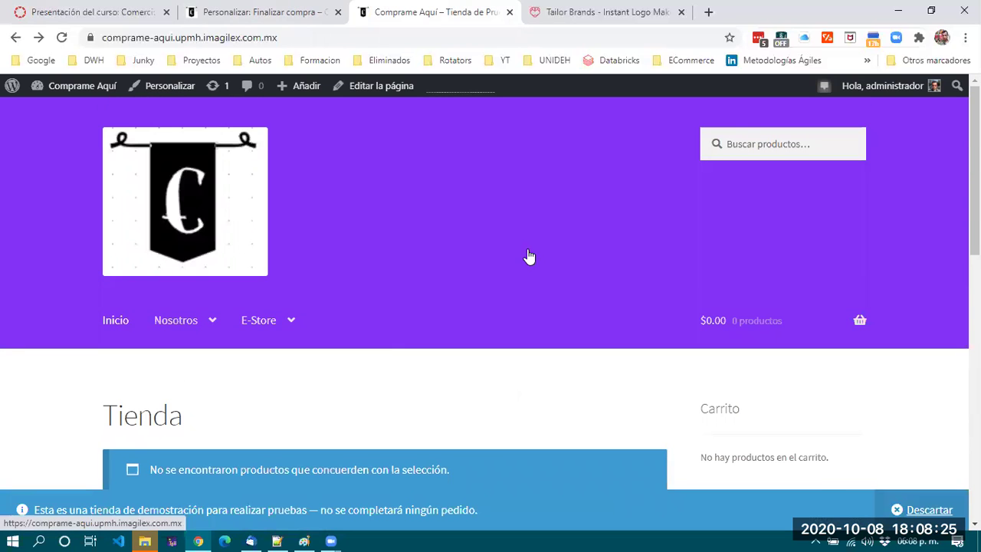
scroll(527, 255, "down", 2)
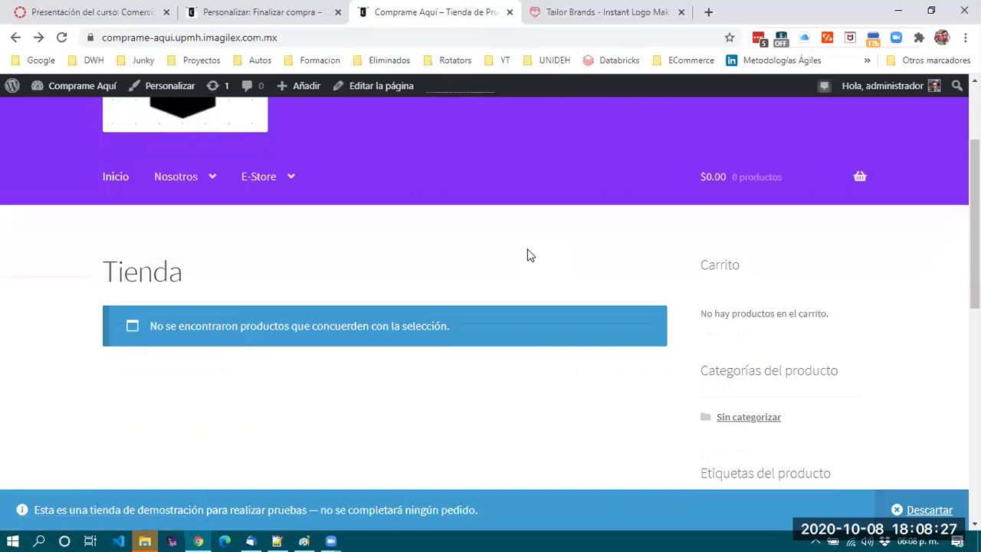
scroll(527, 255, "up", 2)
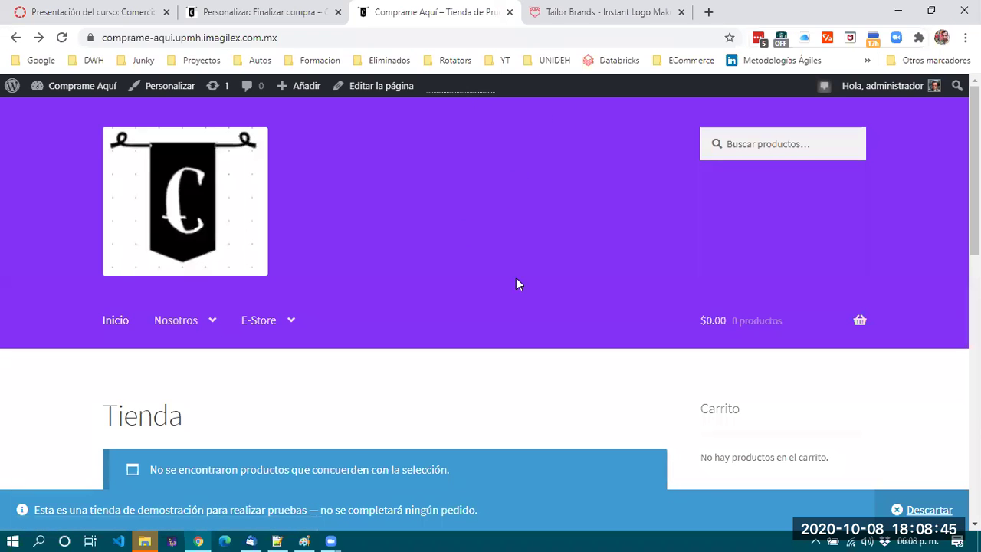
scroll(516, 279, "down", 10)
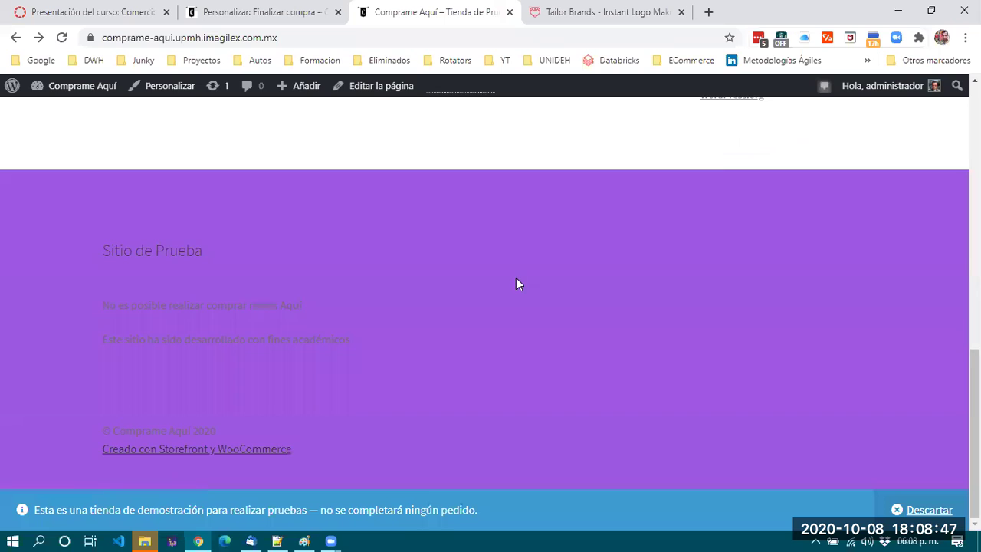
scroll(516, 282, "up", 10)
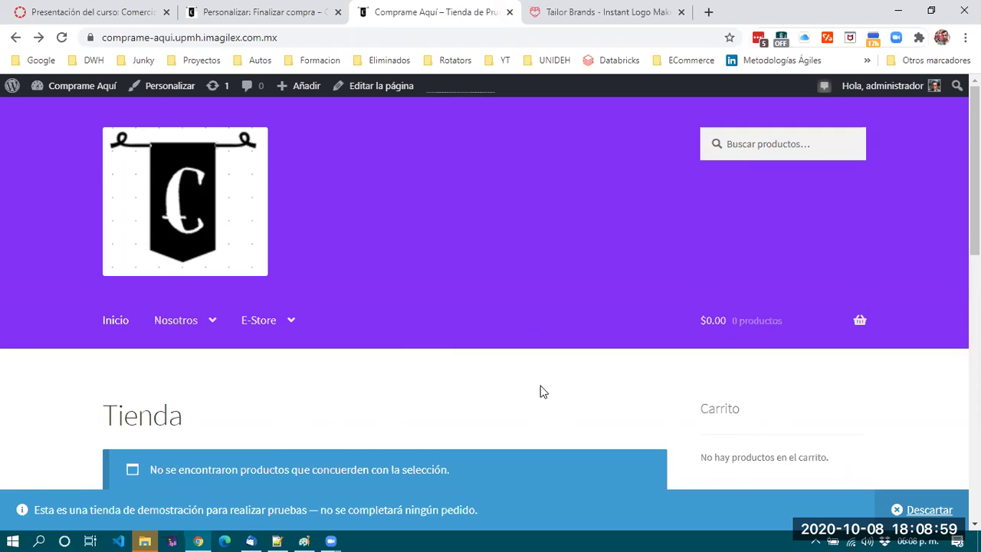
scroll(540, 392, "down", 3)
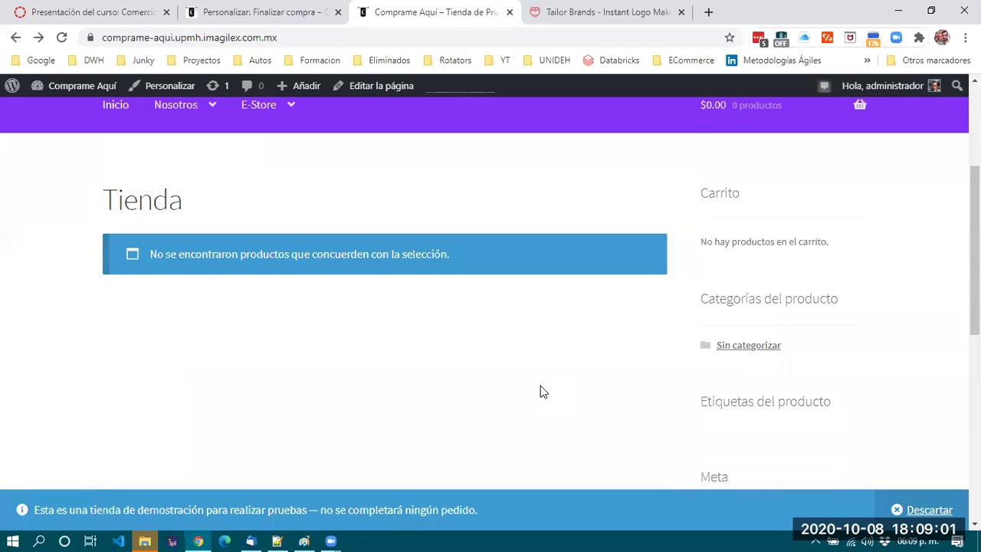
scroll(540, 392, "down", 1)
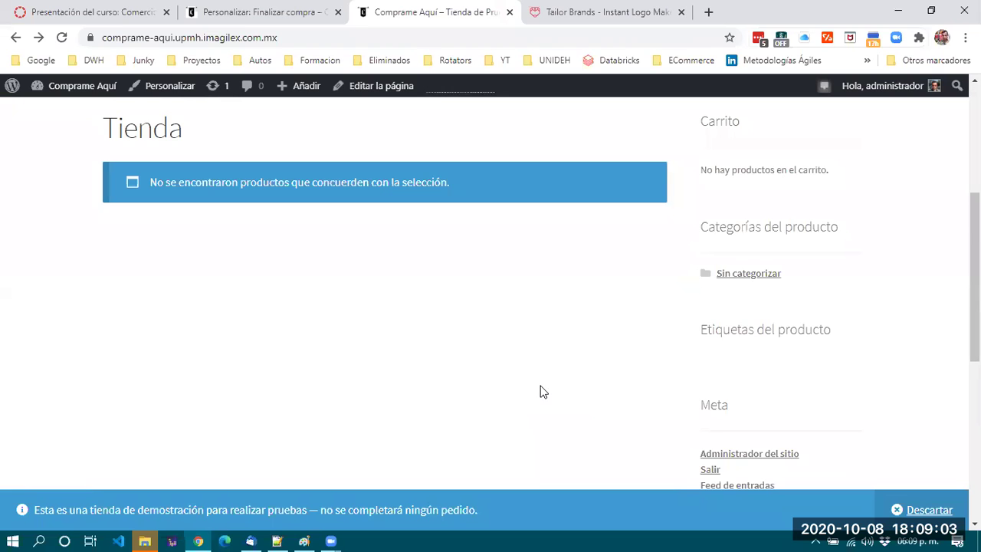
scroll(540, 392, "down", 1)
scroll(541, 318, "up", 1)
scroll(495, 370, "up", 4)
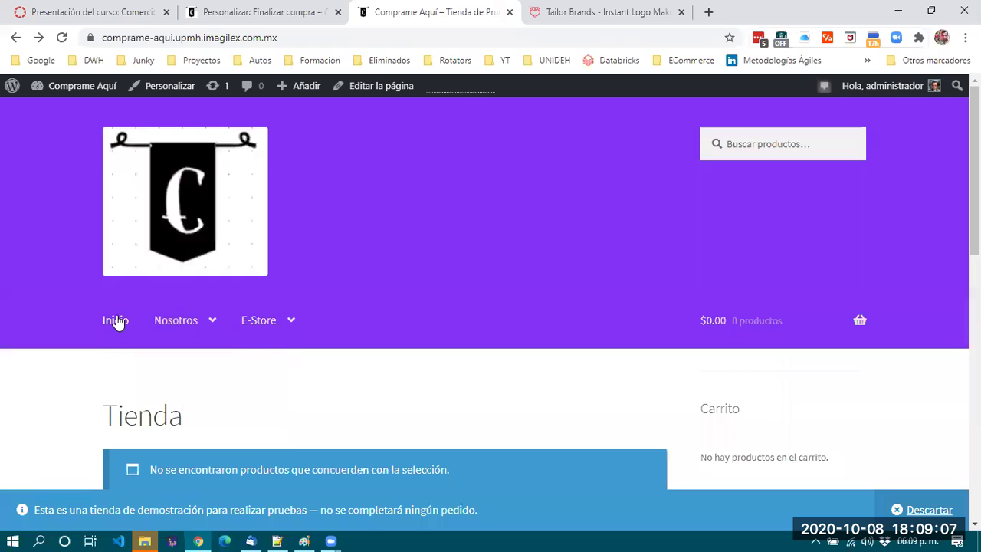
- Examine the Nosotros and E-Store submenus on the live site, along with the Tienda heading and the sidebar widgets
mouse_move(256, 322)
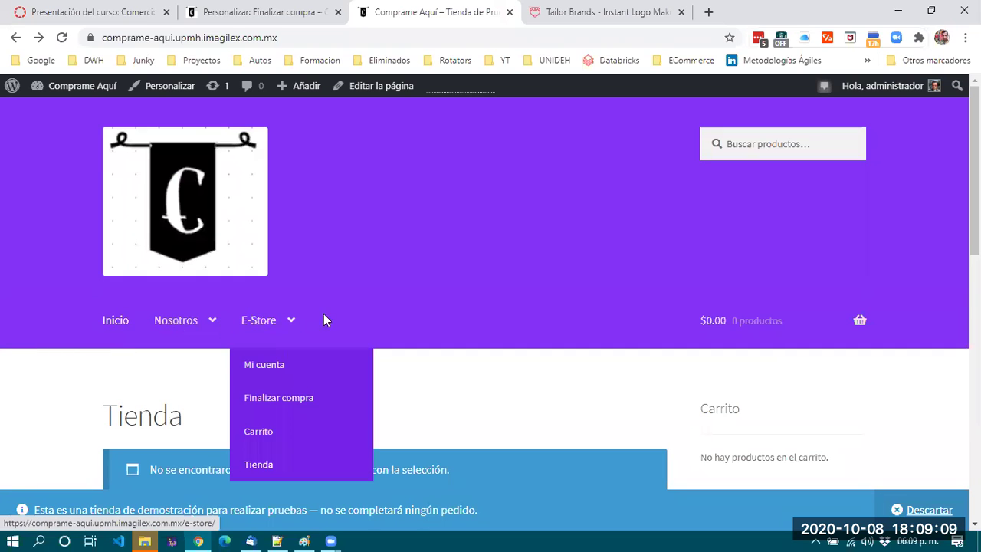
mouse_move(172, 326)
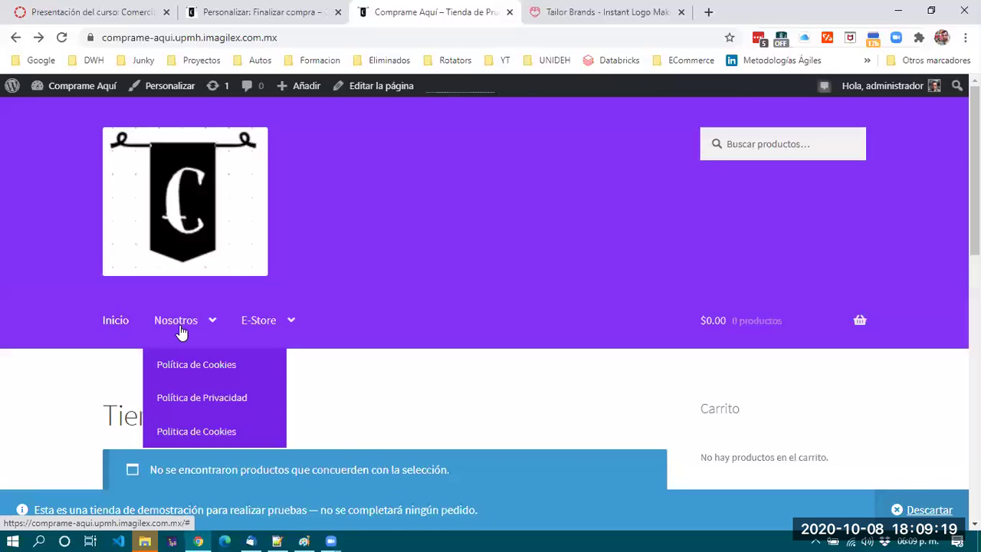
mouse_move(269, 326)
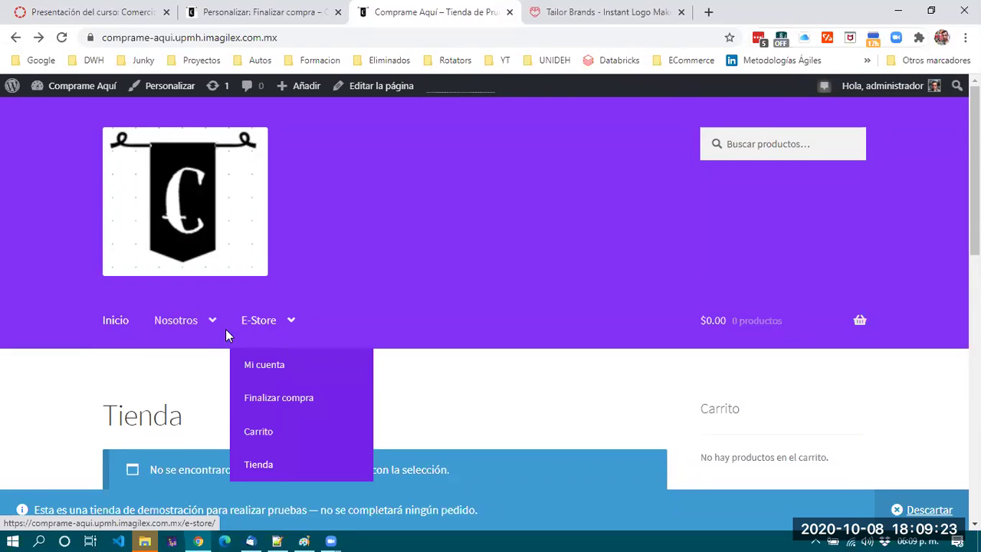
mouse_move(160, 337)
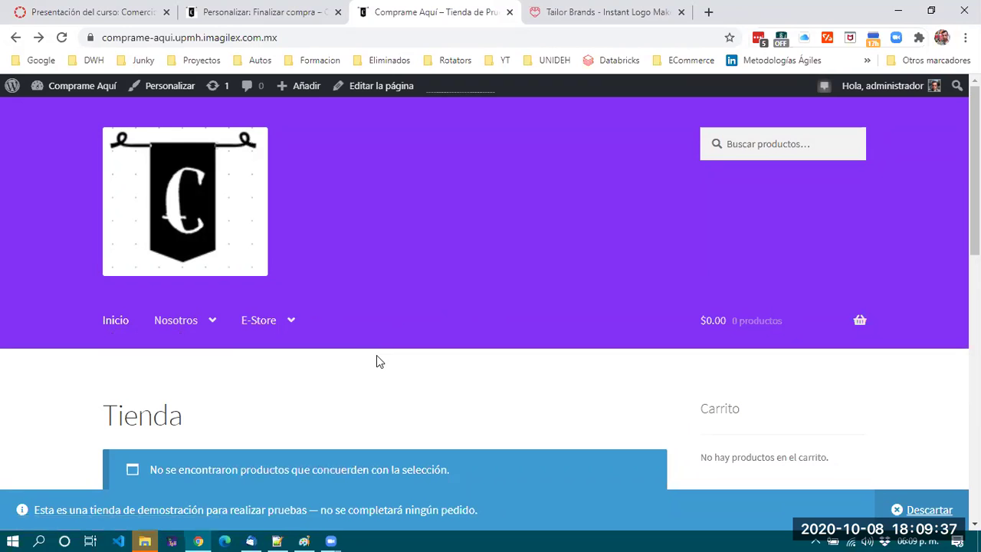
scroll(376, 355, "down", 2)
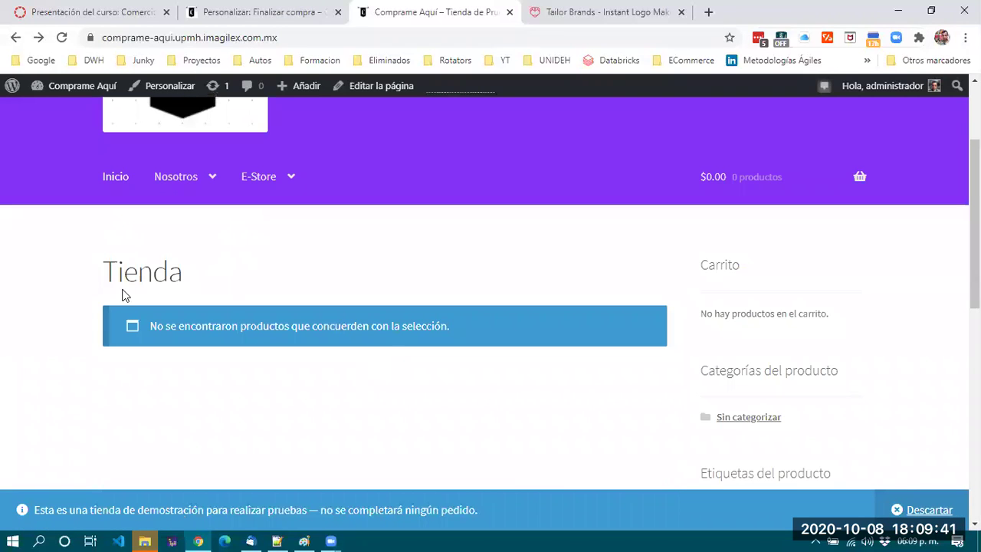
scroll(308, 326, "up", 2)
scroll(307, 332, "down", 1)
left_click_drag(103, 268, 283, 273)
left_click(281, 276)
scroll(282, 275, "down", 1)
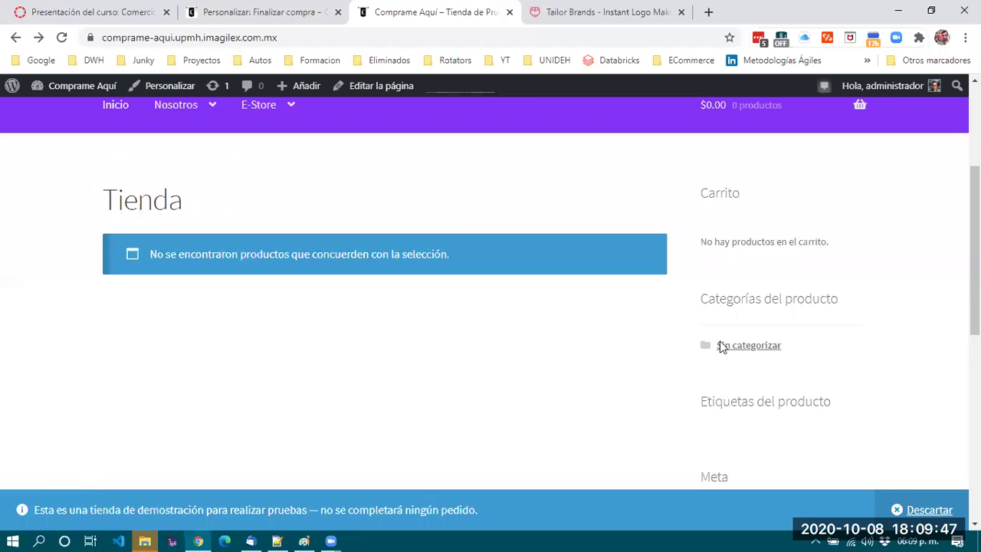
- Look over the live home page's header, Tienda heading, shop area and sidebar widgets down to the Meta links
scroll(454, 422, "down", 3)
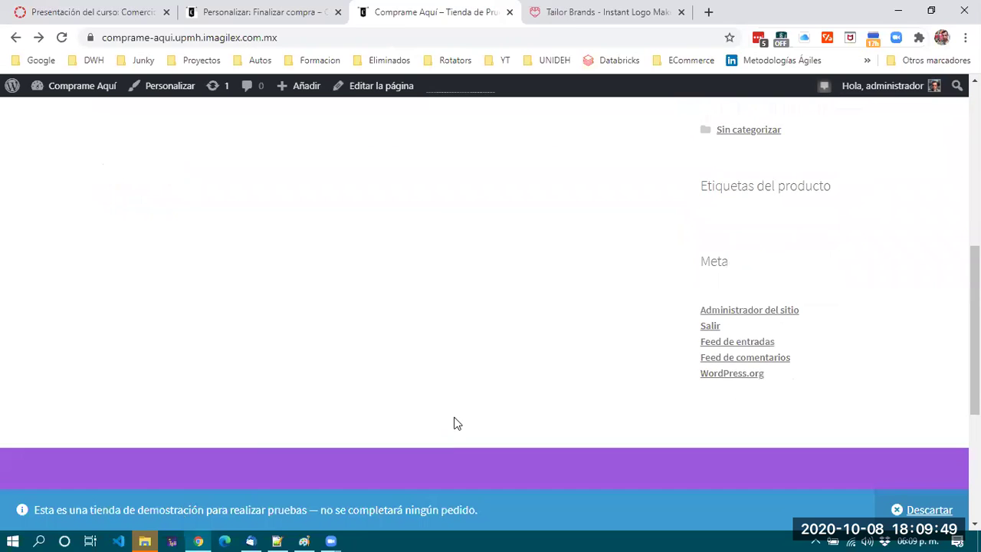
scroll(453, 423, "down", 2)
scroll(454, 423, "up", 7)
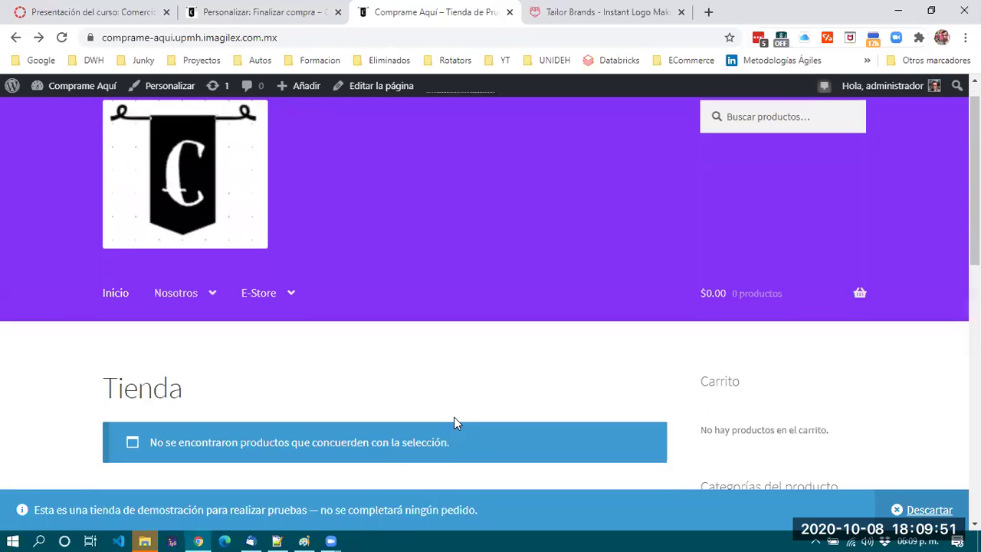
scroll(453, 423, "down", 3)
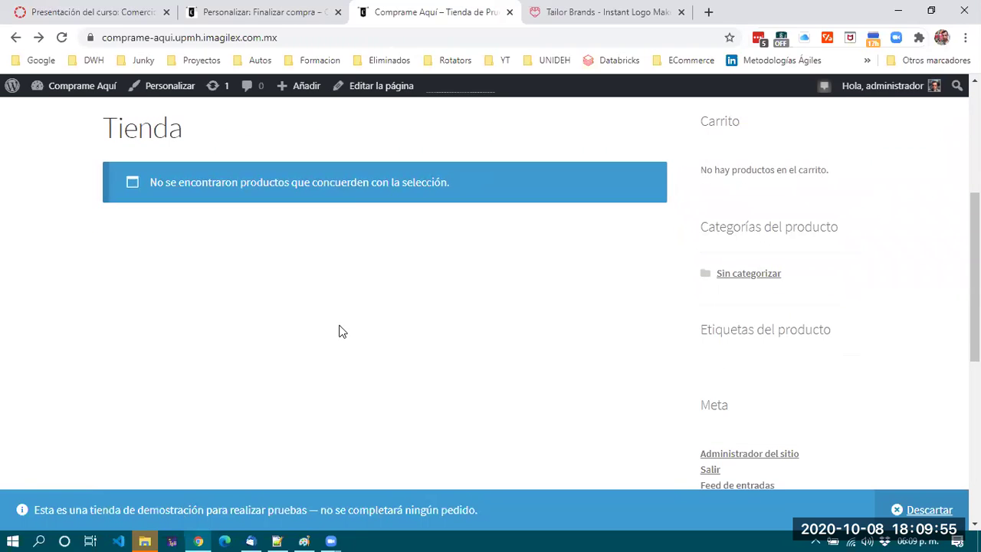
scroll(390, 341, "up", 2)
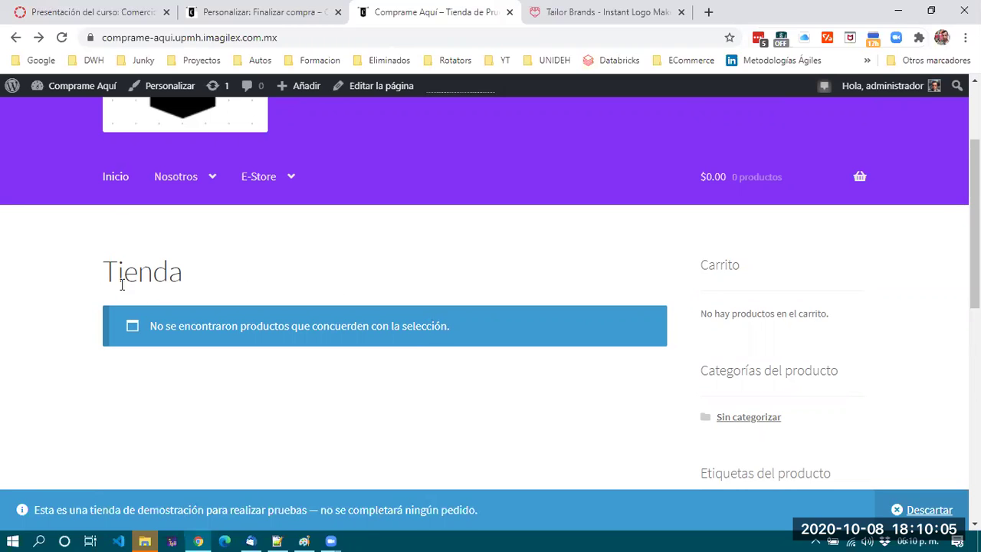
left_click_drag(104, 272, 185, 282)
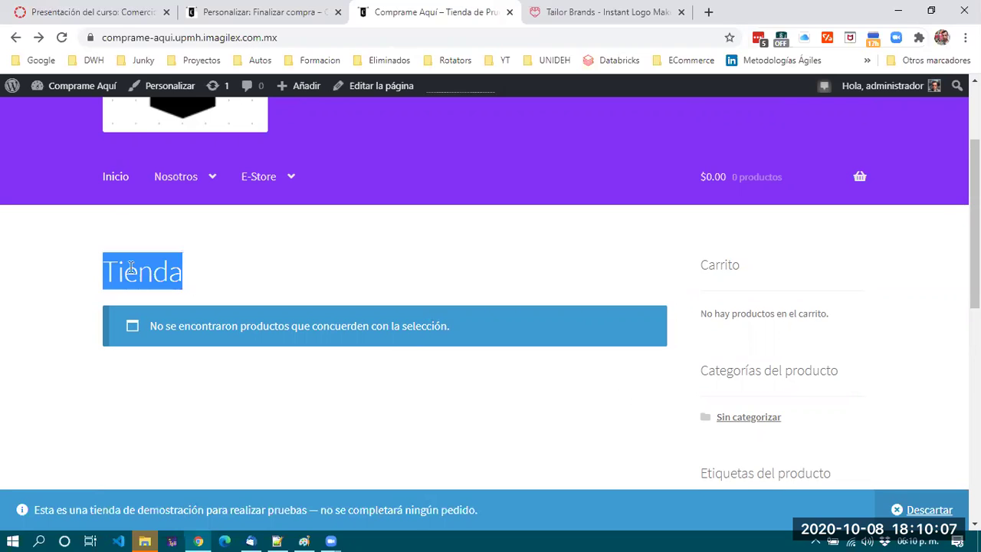
left_click(47, 270)
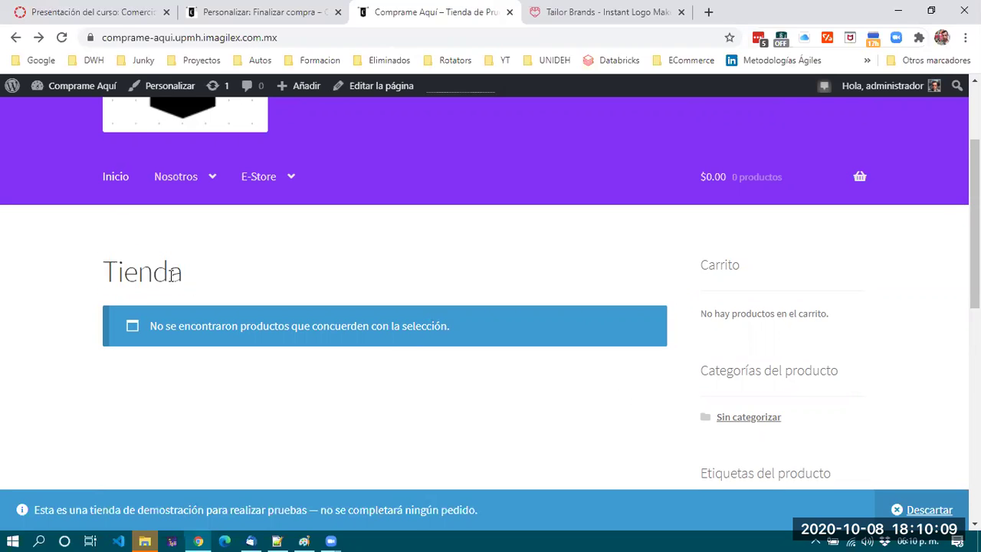
scroll(371, 397, "down", 1)
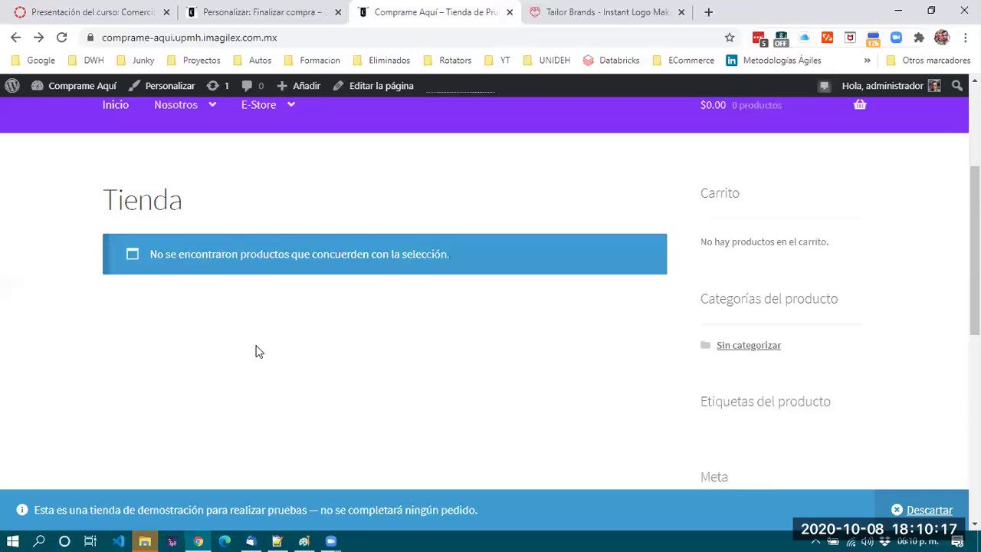
- Read the Sitio de Prueba widget text in the live home page's footer by highlighting it
scroll(257, 346, "down", 4)
scroll(256, 351, "down", 3)
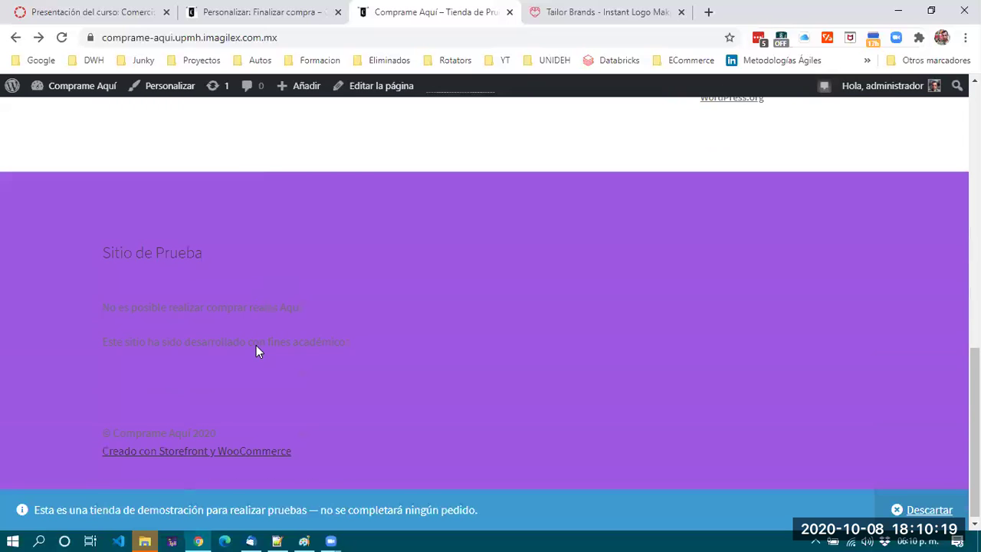
left_click_drag(101, 303, 66, 250)
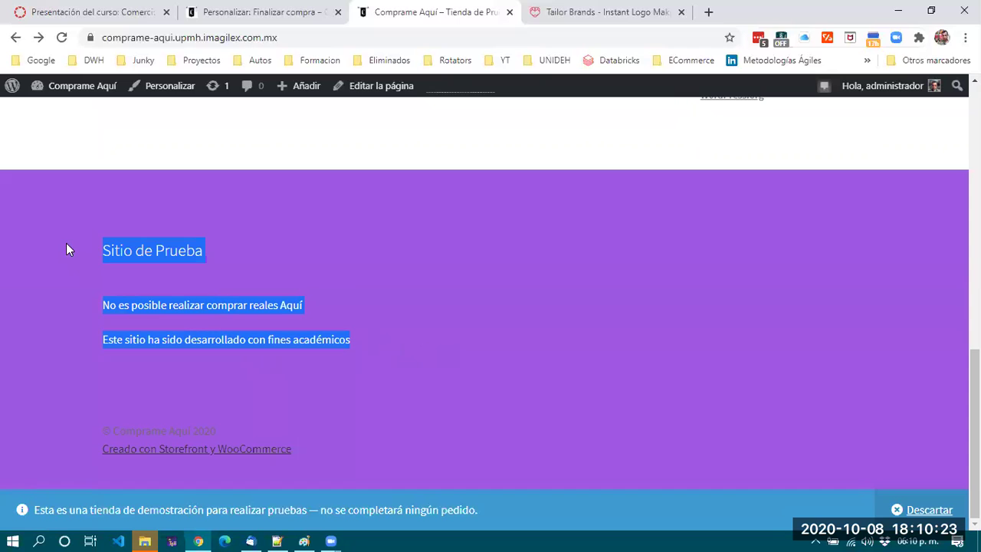
left_click(129, 271)
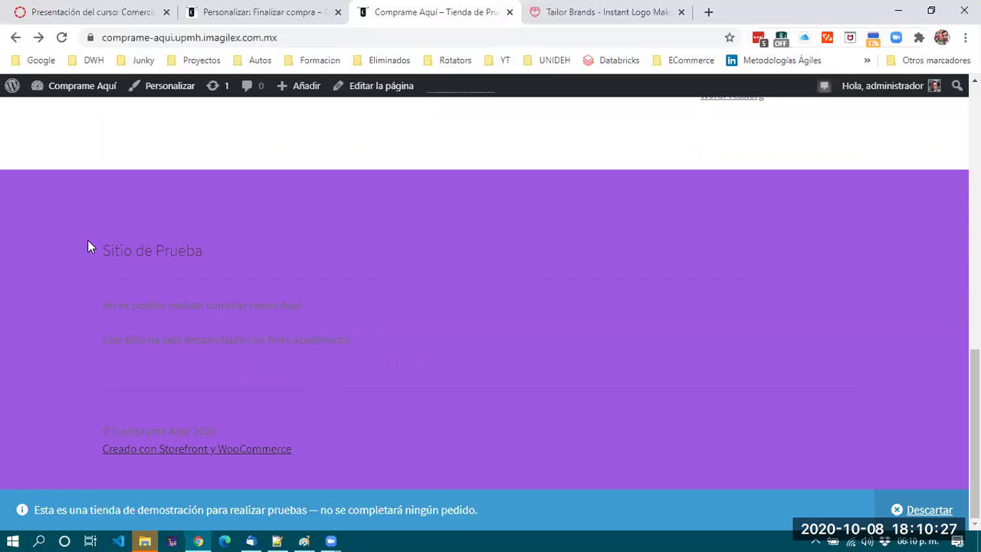
left_click_drag(88, 239, 445, 349)
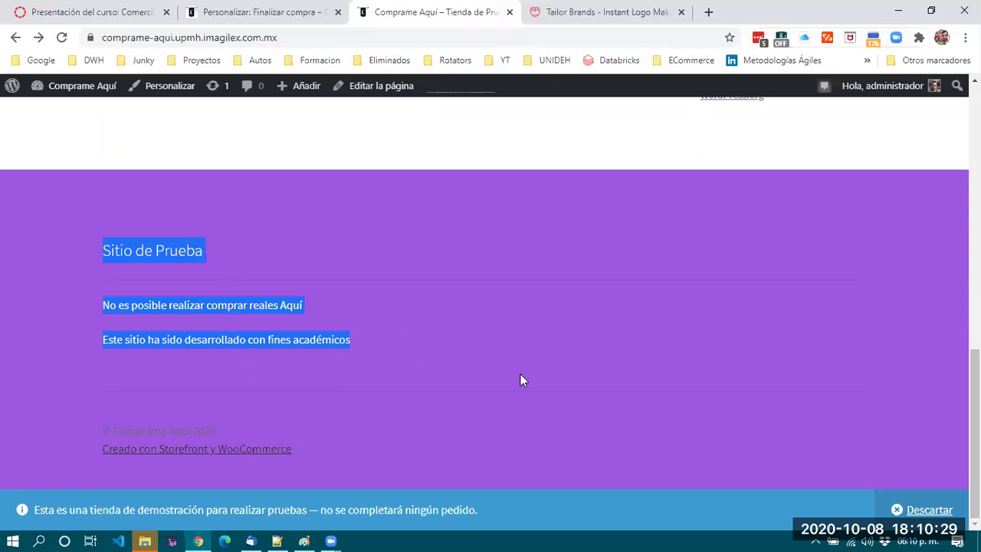
left_click(130, 203)
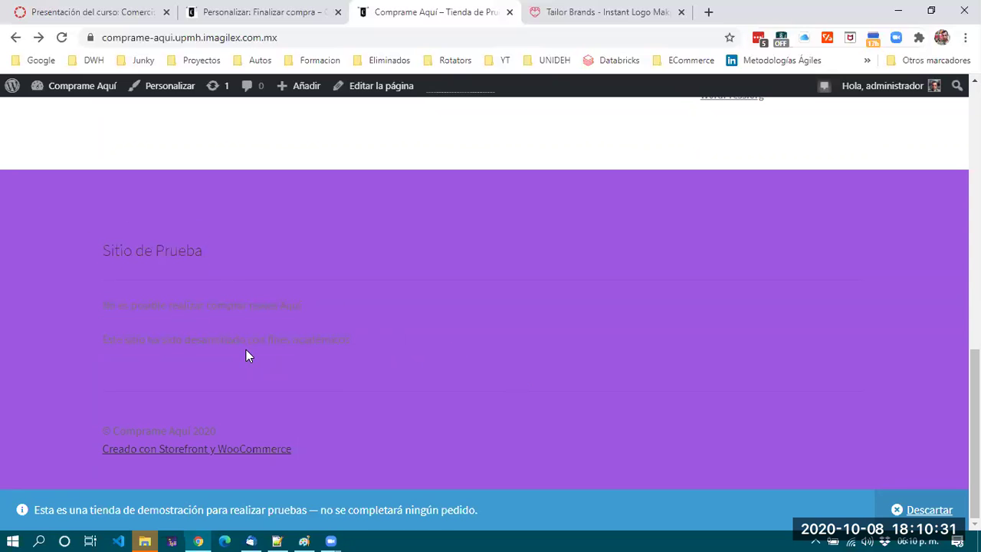
scroll(394, 374, "up", 1)
scroll(394, 374, "down", 1)
left_click_drag(359, 343, 59, 245)
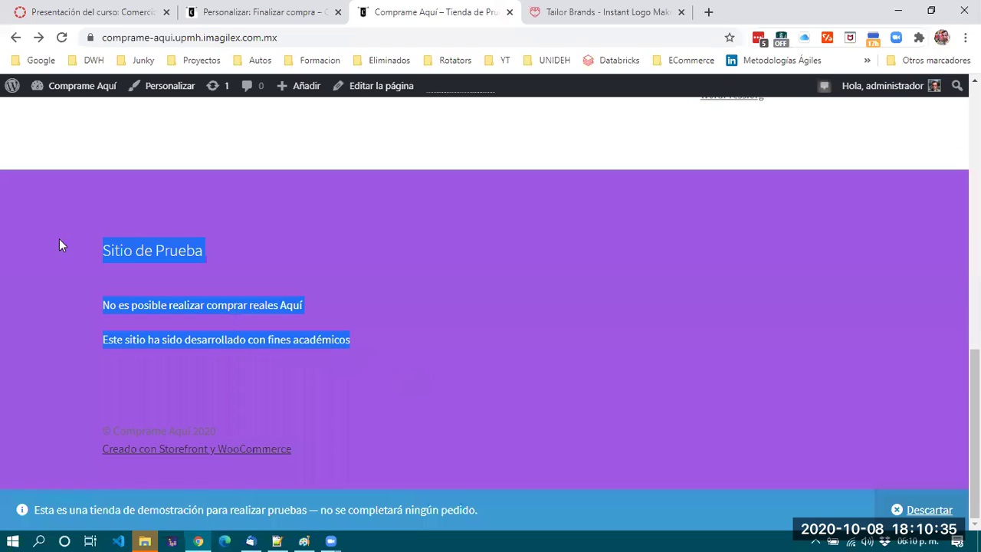
left_click(445, 288)
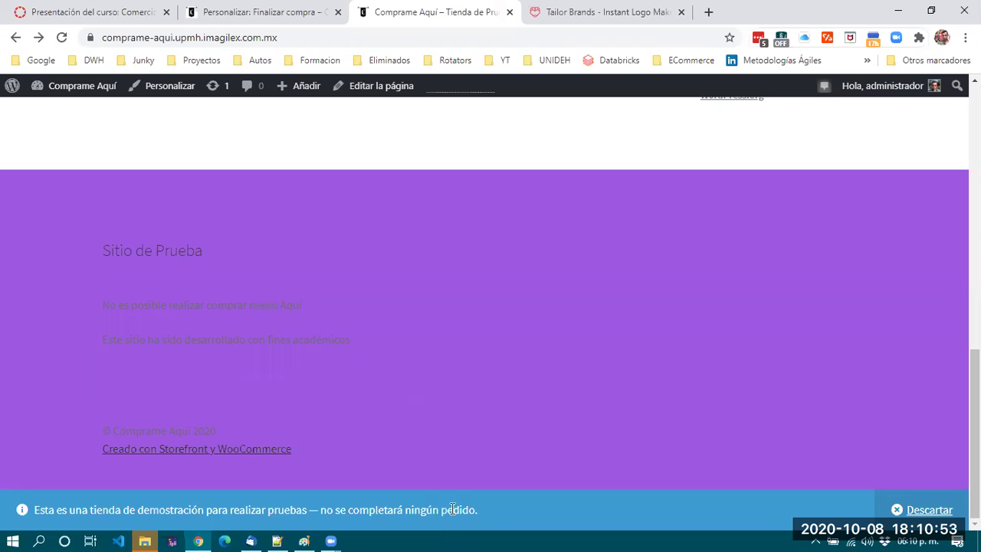
- Examine the demonstration store notice, the header logo and the E-Store submenu on the live home page
scroll(468, 405, "up", 10)
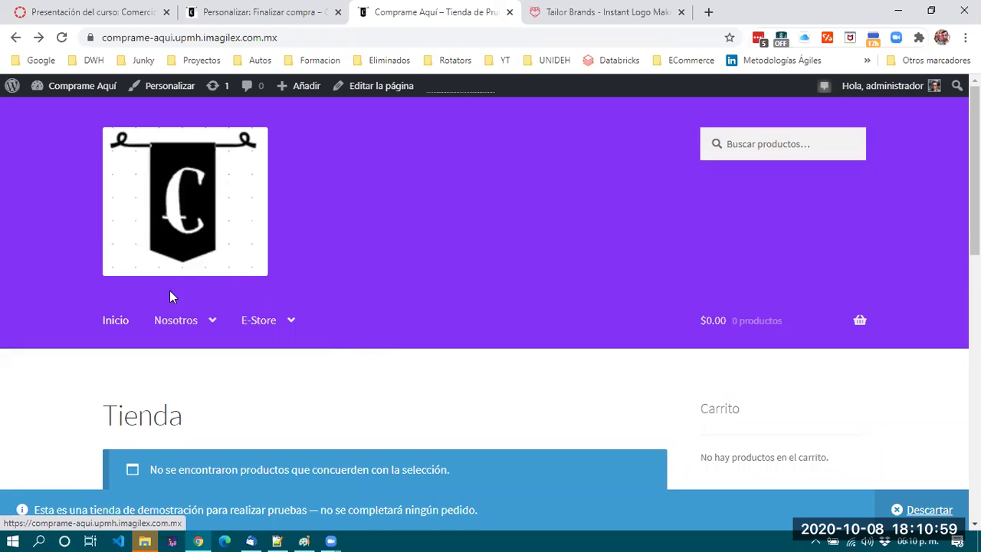
scroll(473, 446, "down", 10)
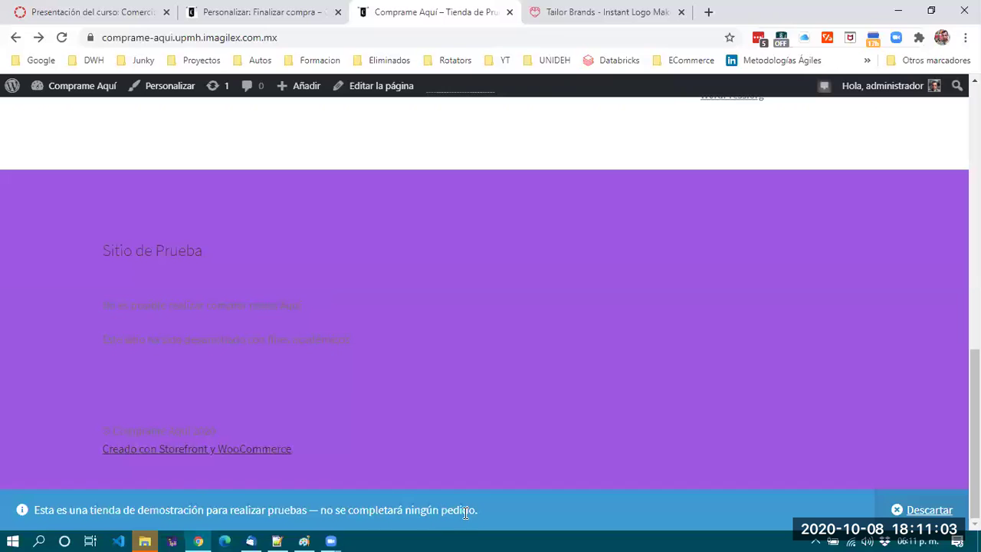
left_click_drag(481, 510, 85, 509)
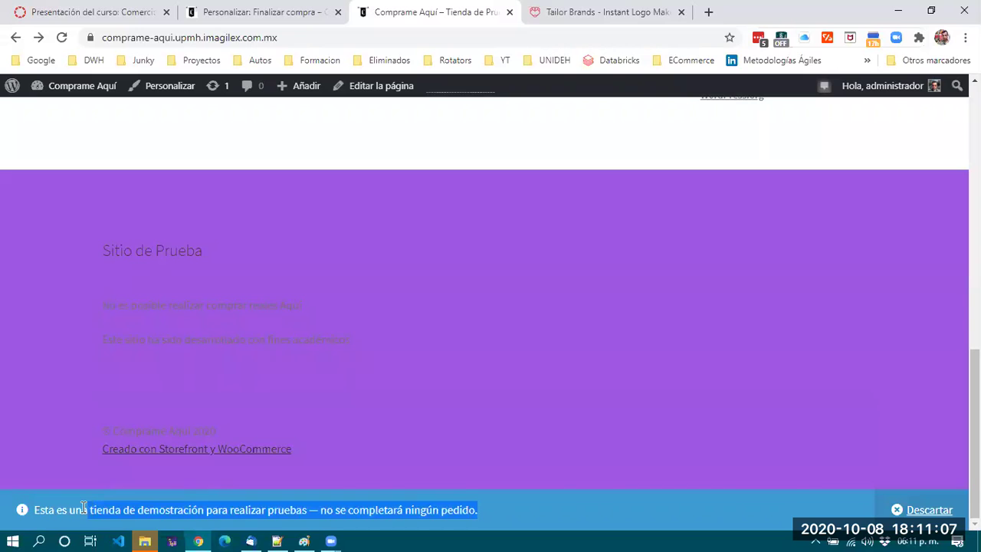
scroll(101, 460, "up", 10)
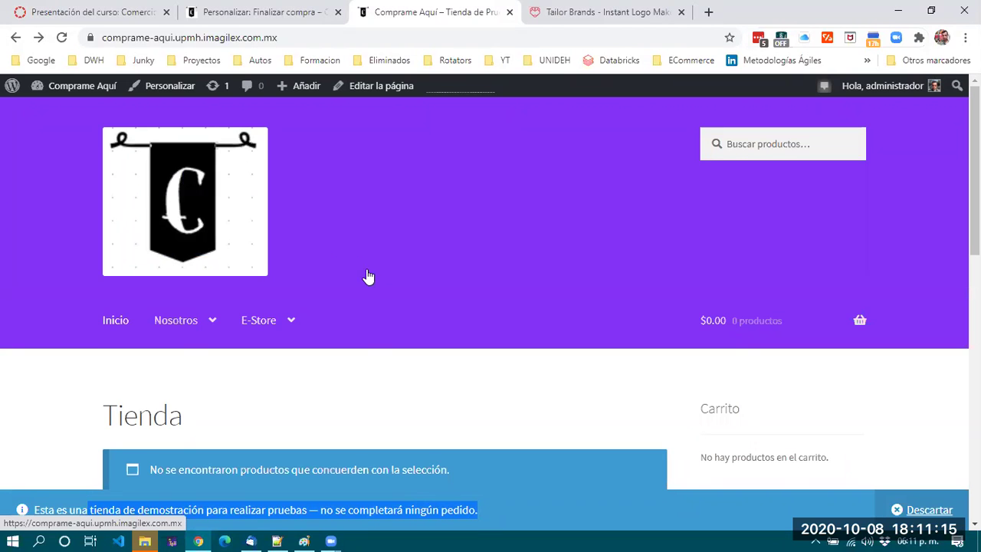
left_click_drag(75, 114, 288, 210)
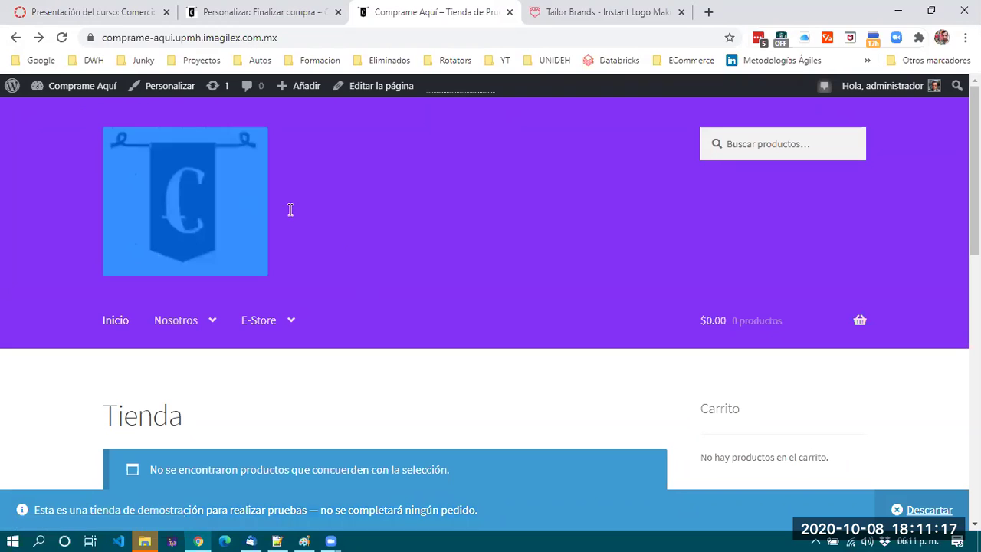
left_click(368, 255)
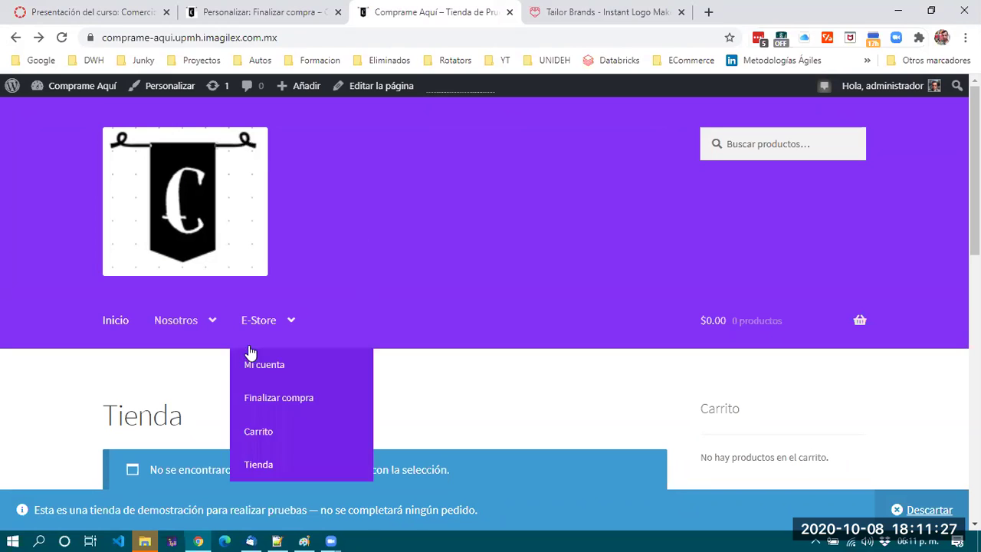
left_click_drag(485, 515, 29, 527)
- Return to the footer and review the Sitio de Prueba heading with its two lines about purchases and academic purposes
scroll(400, 423, "down", 10)
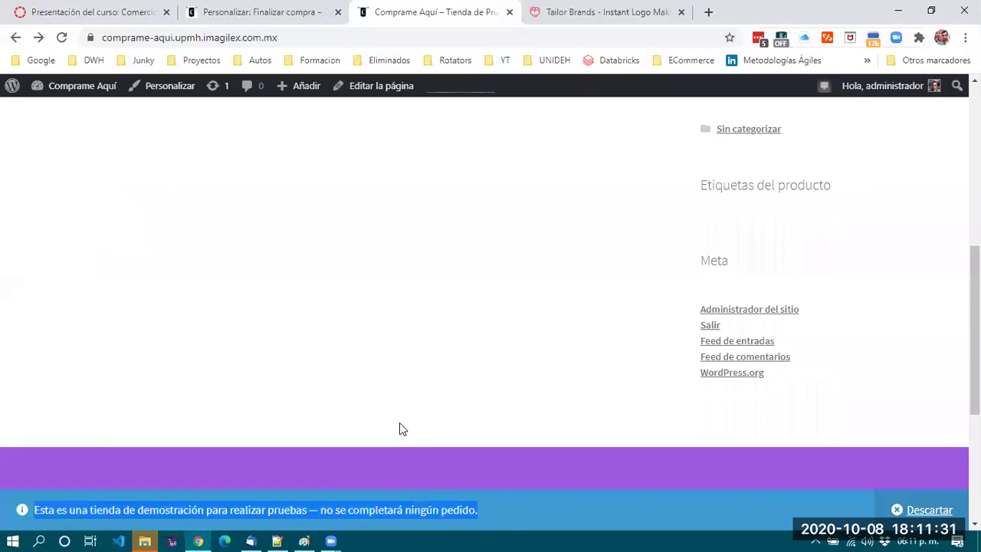
left_click_drag(117, 300, 396, 335)
left_click_drag(97, 245, 420, 344)
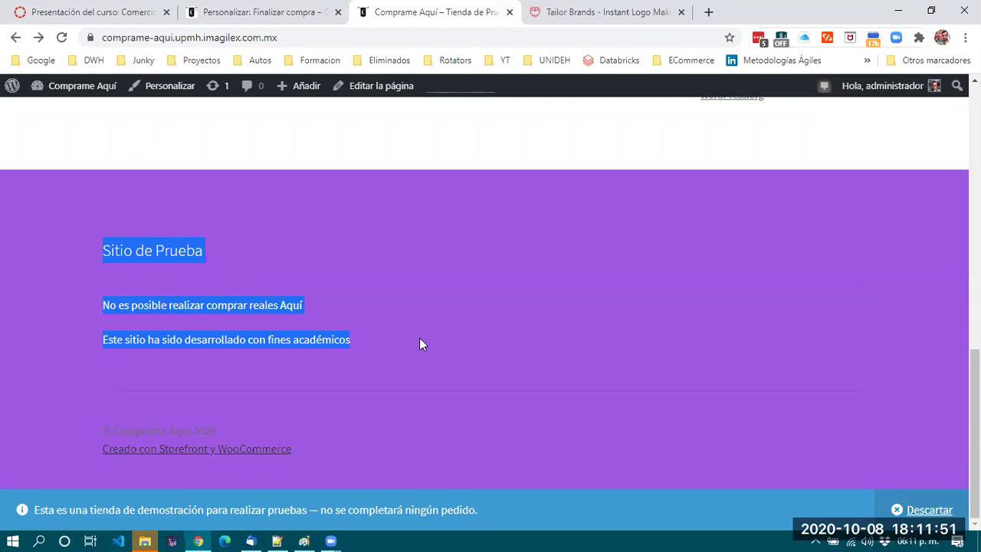
left_click_drag(419, 344, 109, 253)
left_click(138, 252)
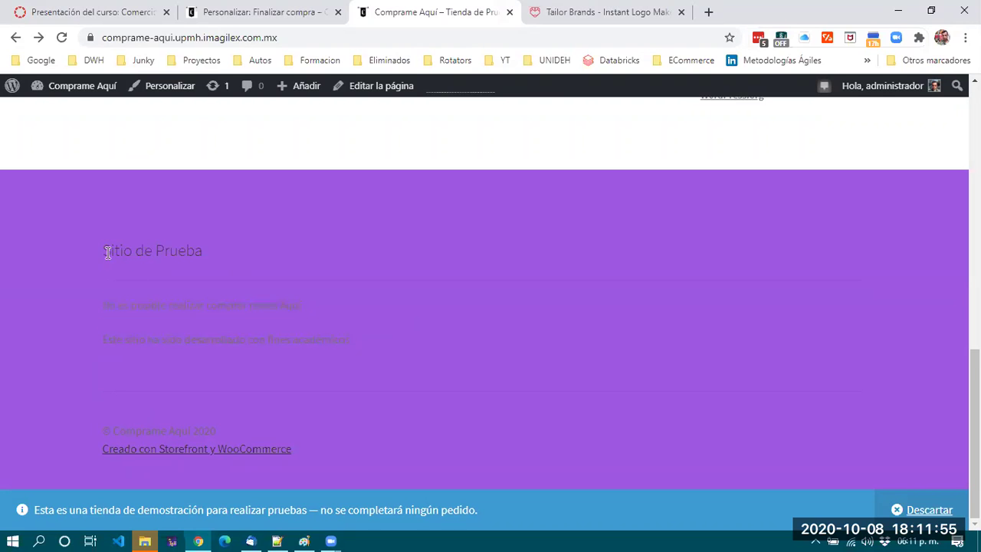
double_click(107, 251)
left_click_drag(234, 287, 404, 339)
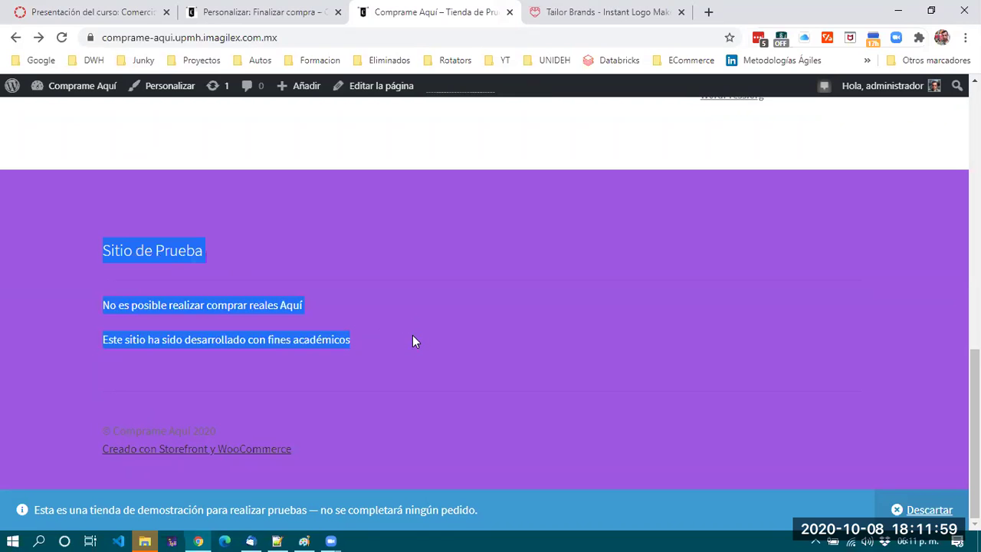
- Dismiss the demonstration store notice and check the home page without it
scroll(685, 409, "up", 20)
left_click(927, 509)
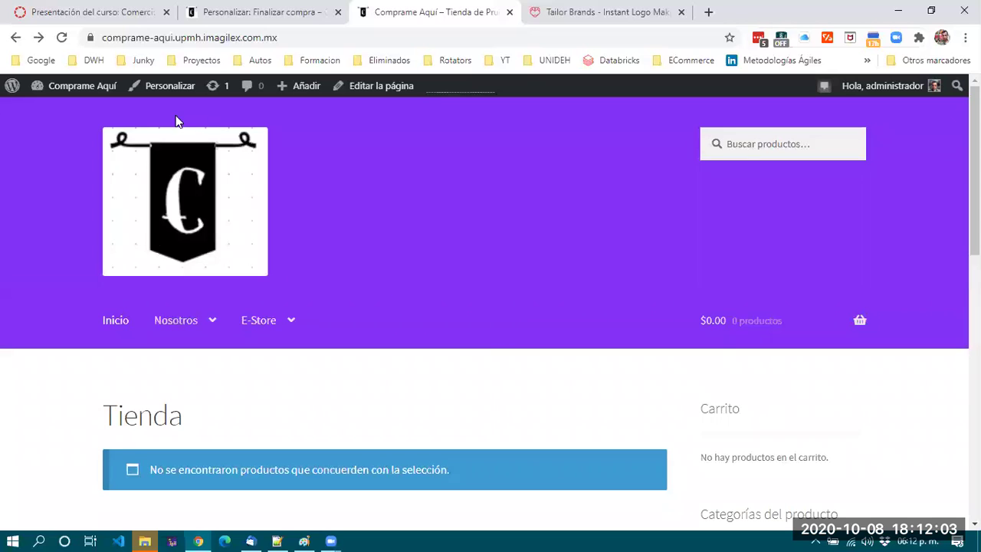
scroll(330, 408, "down", 4)
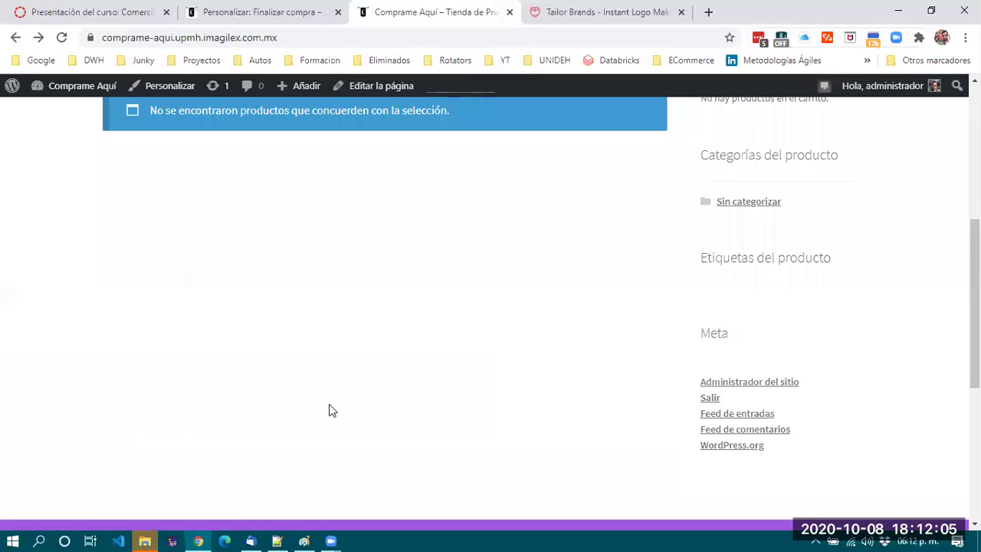
scroll(328, 409, "up", 4)
- Open the first Política de Cookies page from the Nosotros submenu and read its heading and body text
mouse_move(184, 319)
scroll(188, 333, "down", 1)
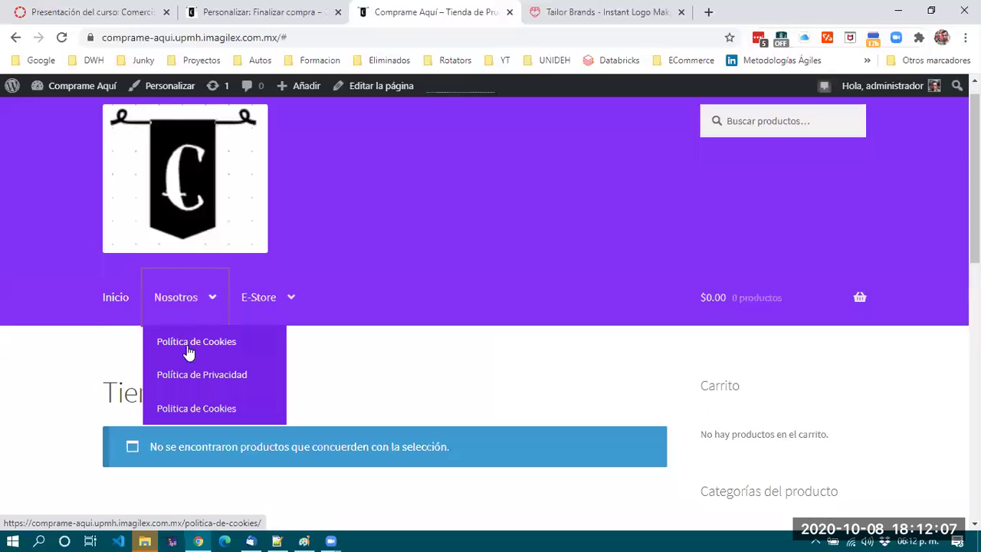
left_click(192, 346)
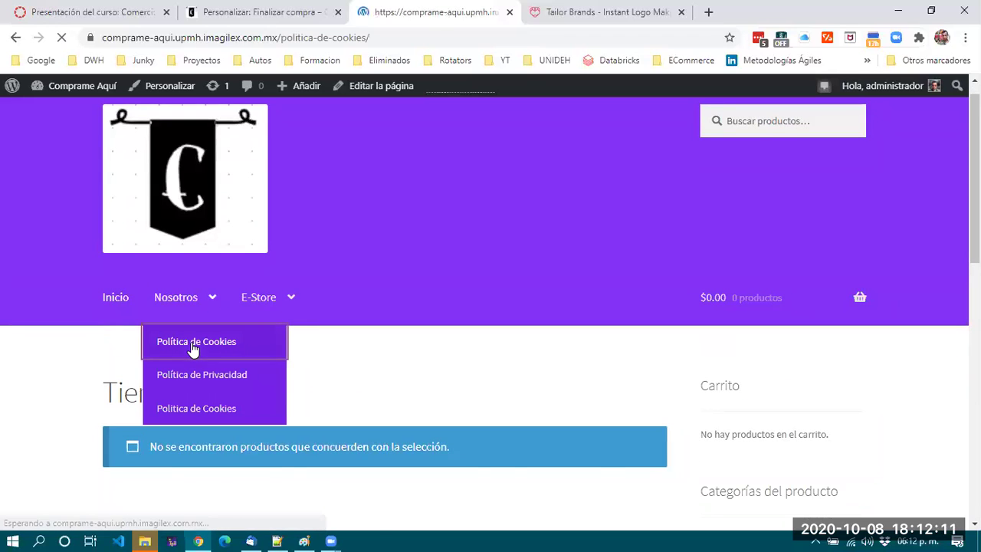
scroll(471, 417, "down", 5)
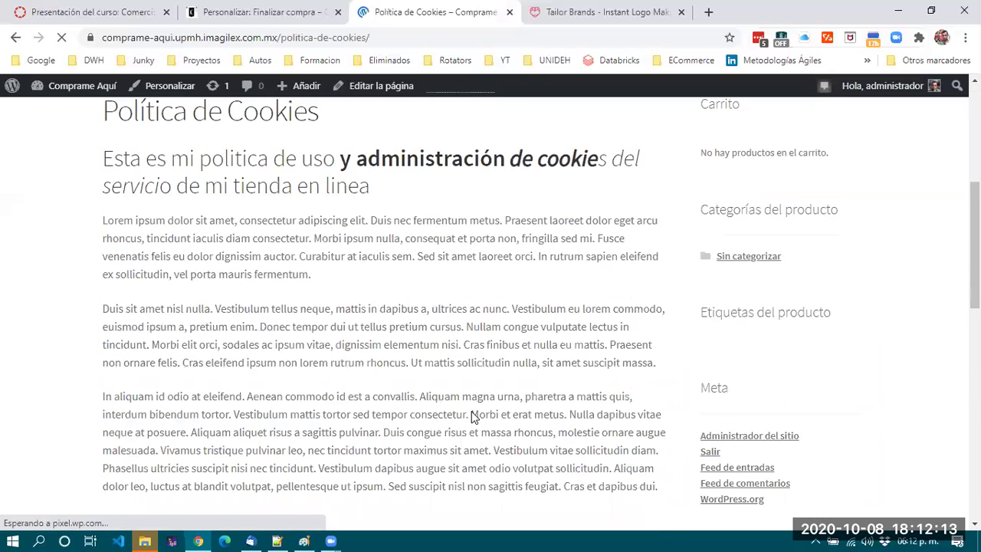
scroll(471, 417, "down", 1)
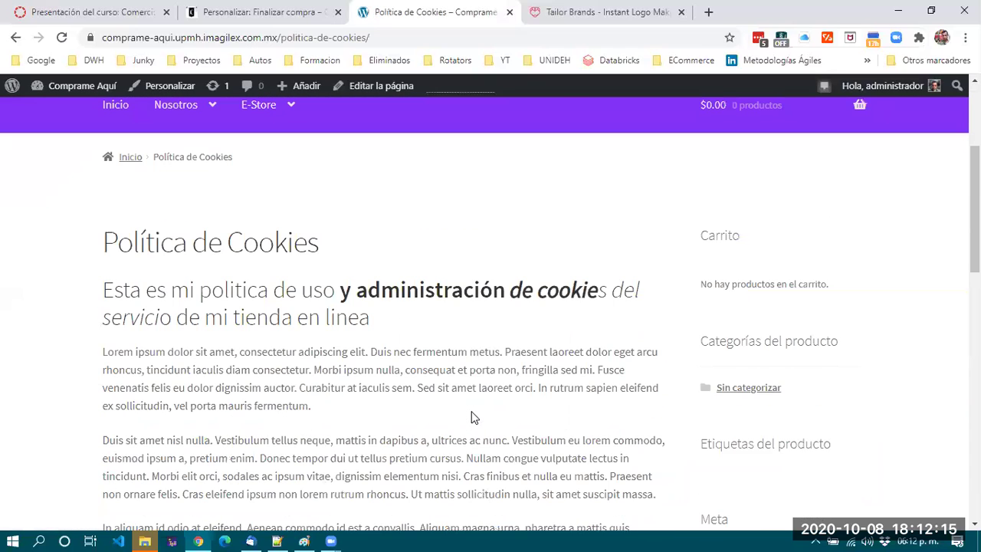
left_click_drag(375, 327, 94, 302)
left_click(146, 295)
- Return to the theme customizer and review its list of sections from Identidad del sitio to Más
left_click(232, 19)
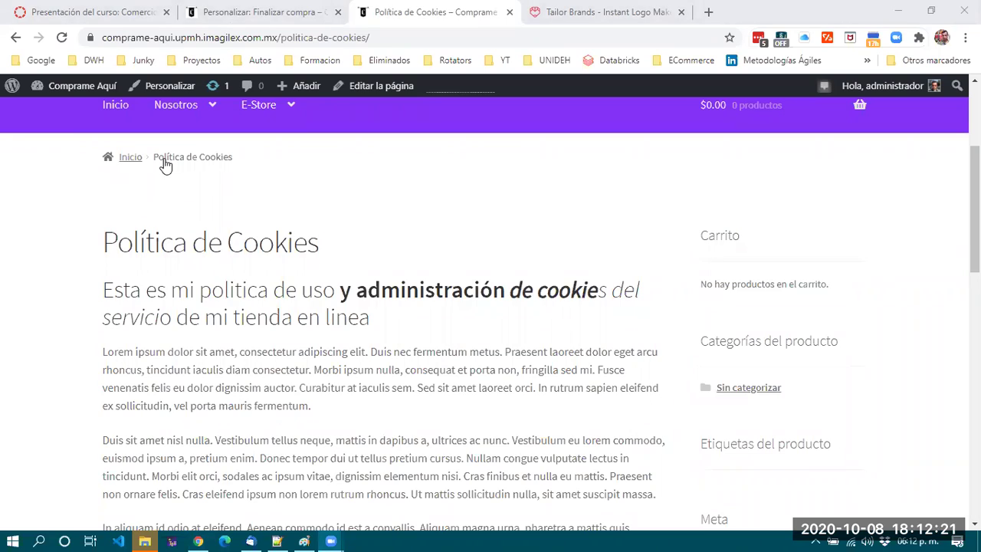
scroll(44, 357, "down", 1)
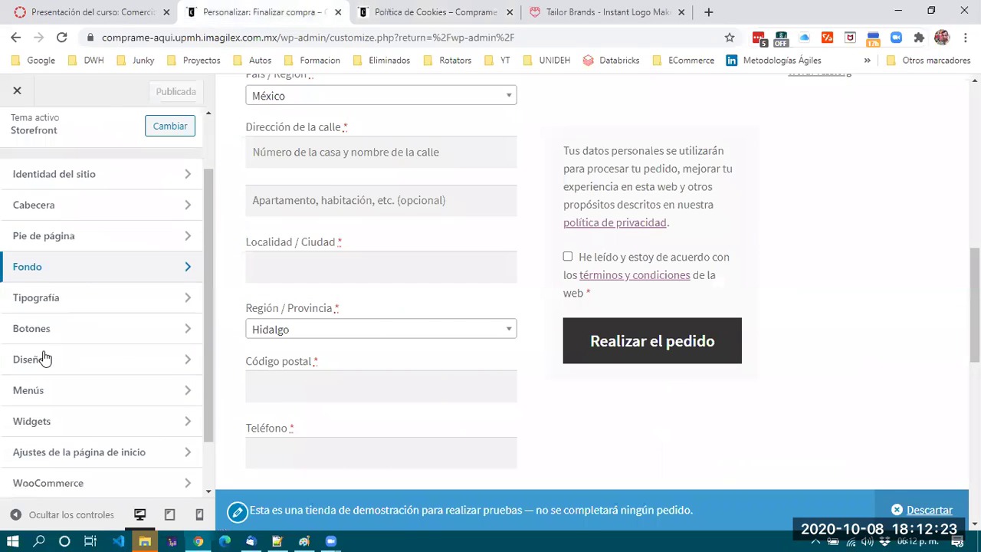
scroll(53, 307, "down", 1)
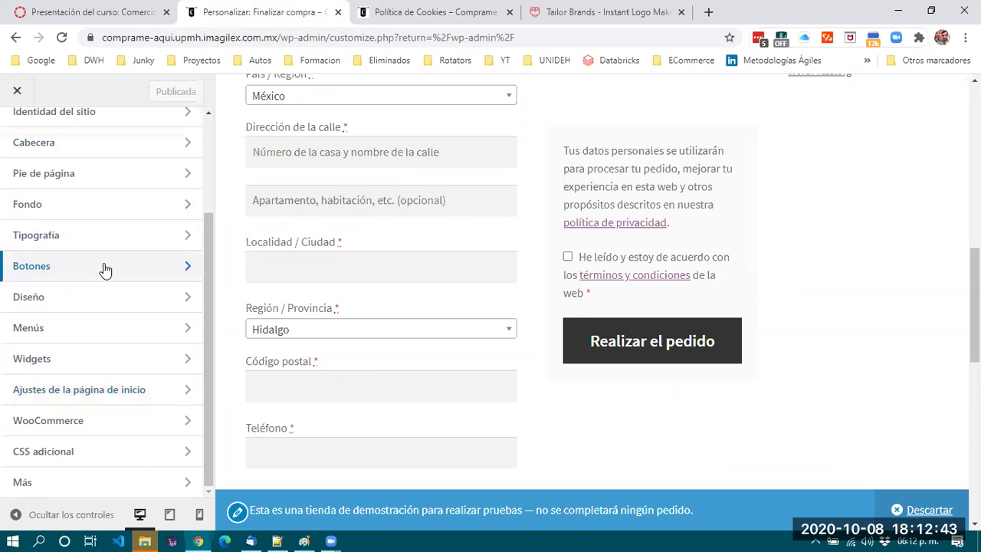
scroll(105, 268, "up", 3)
scroll(106, 268, "down", 3)
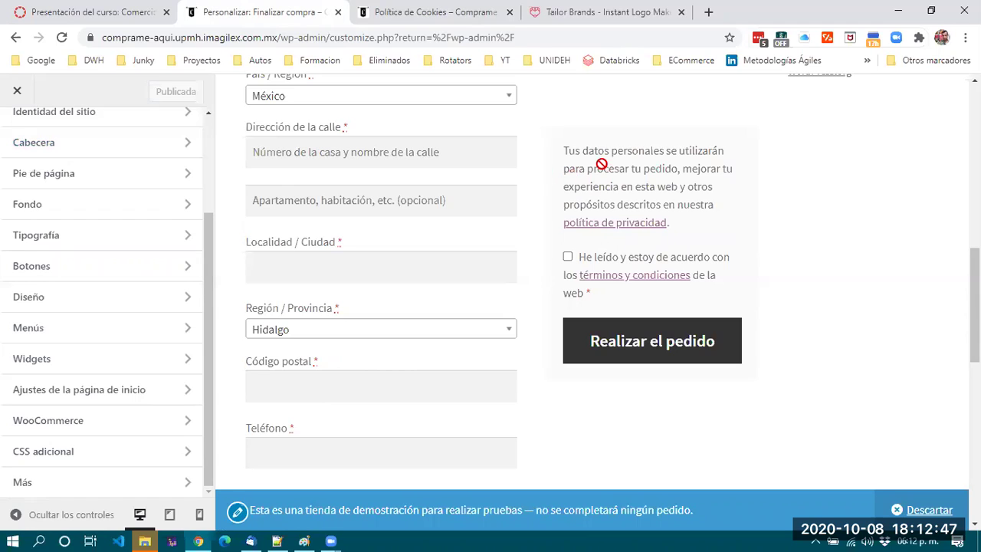
scroll(182, 232, "up", 3)
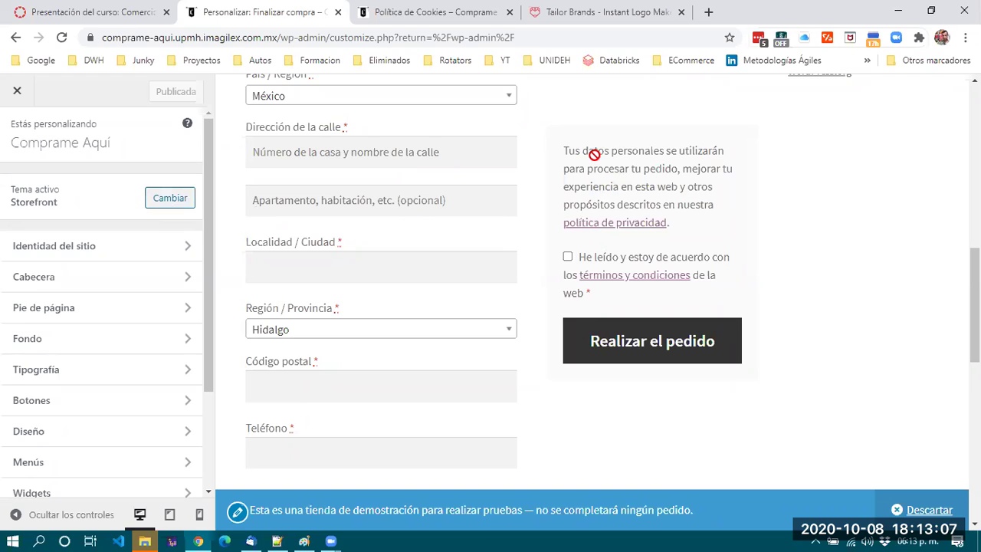
- Review the privacy text beside the checkout form in the preview and the customizer's list of sections
left_click_drag(565, 147, 745, 232)
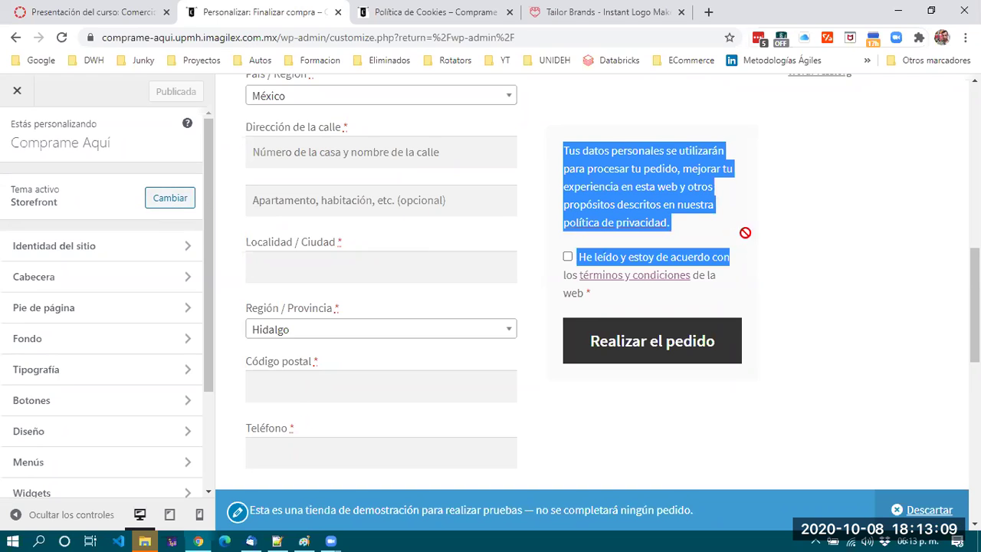
left_click(734, 223)
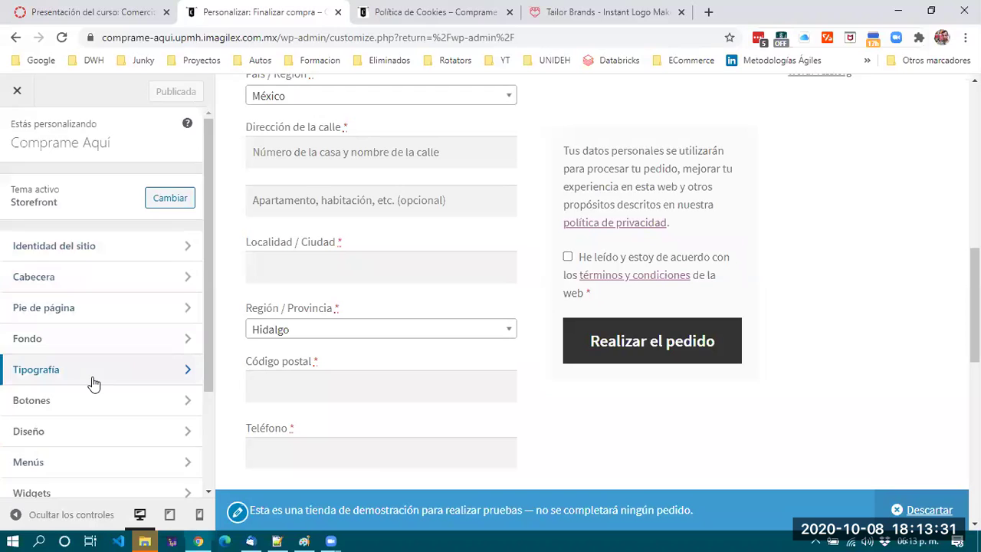
scroll(93, 382, "down", 3)
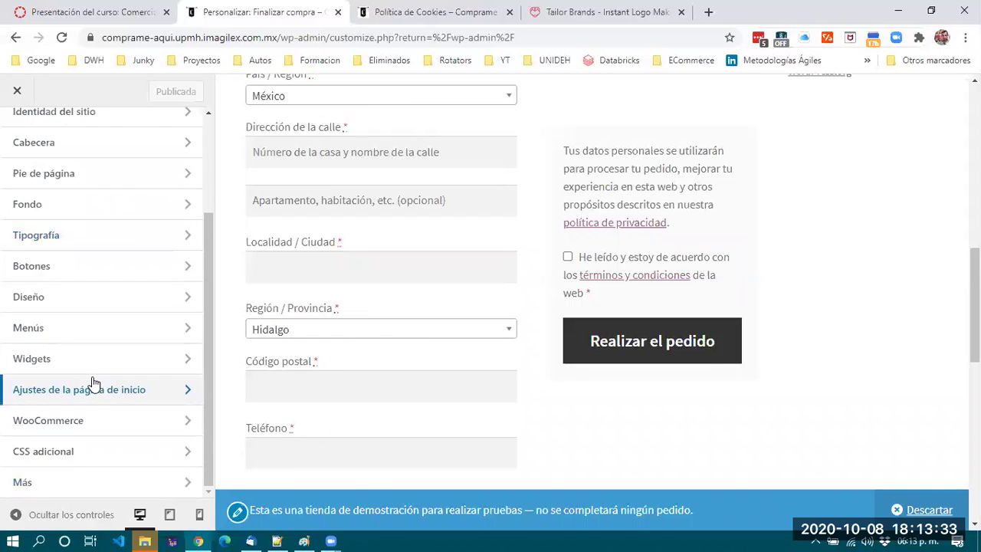
scroll(93, 382, "up", 4)
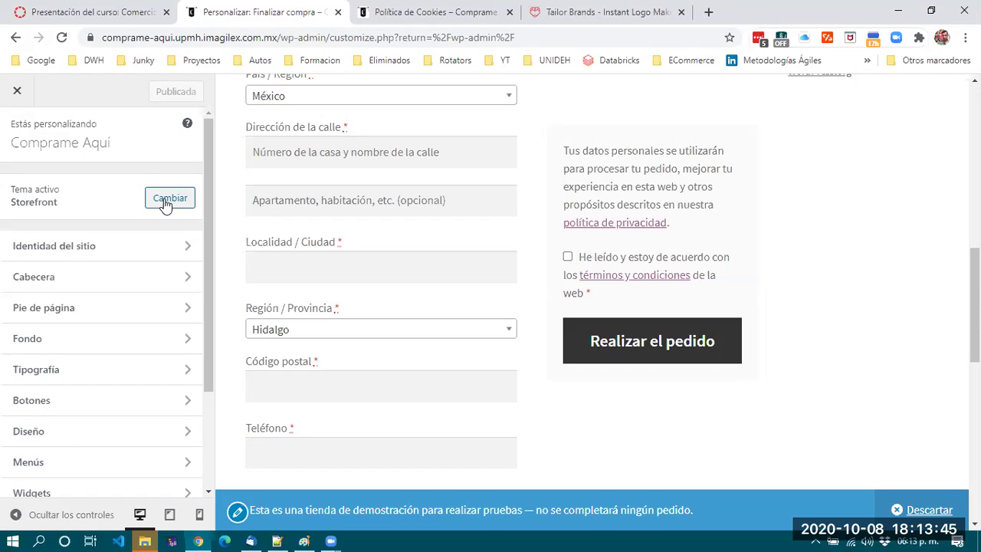
- Close the theme customizer and look over the WordPress dashboard with its site health, overview and activity blocks
left_click(17, 93)
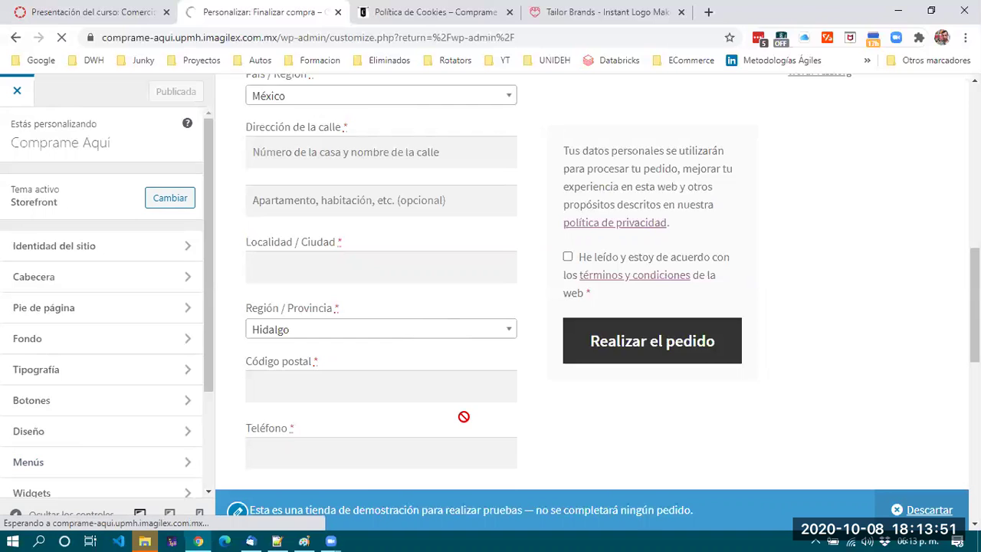
scroll(463, 416, "down", 5)
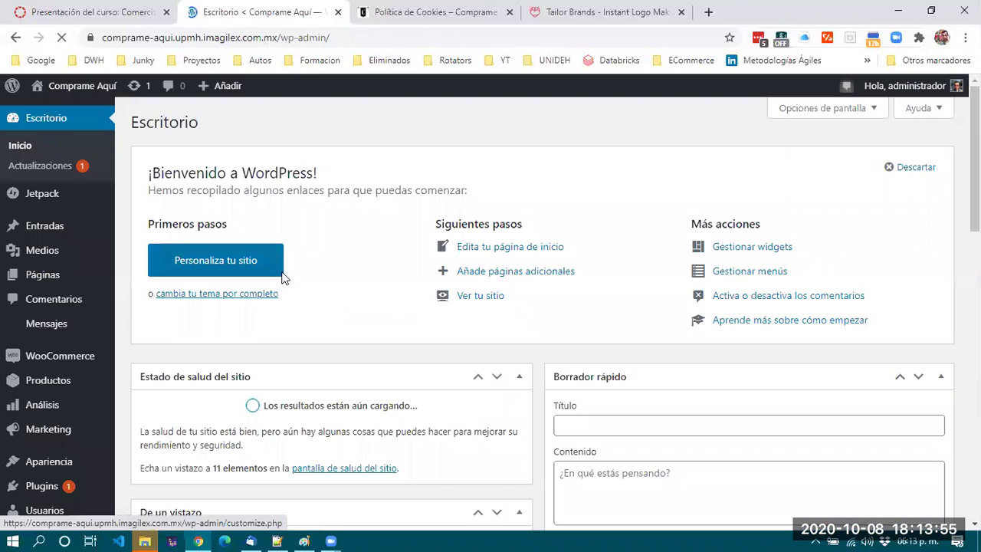
scroll(367, 336, "down", 4)
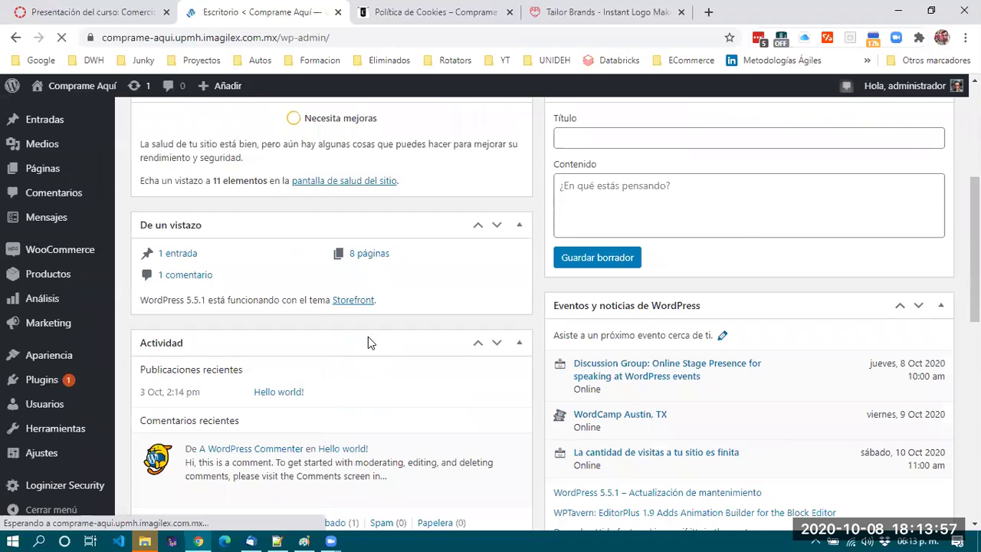
scroll(368, 337, "up", 3)
scroll(368, 337, "up", 2)
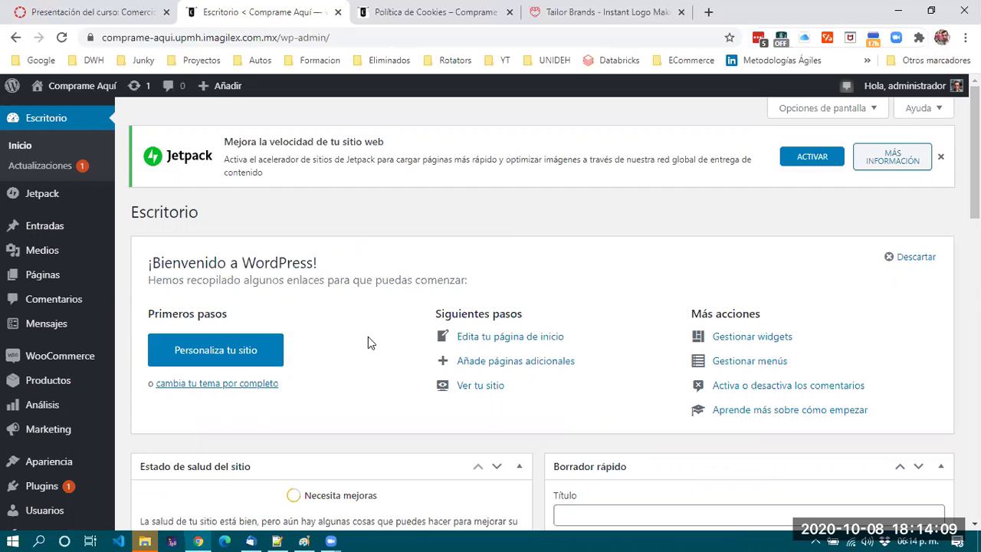
- Open the media library from the WordPress administration area
mouse_move(60, 331)
mouse_move(72, 213)
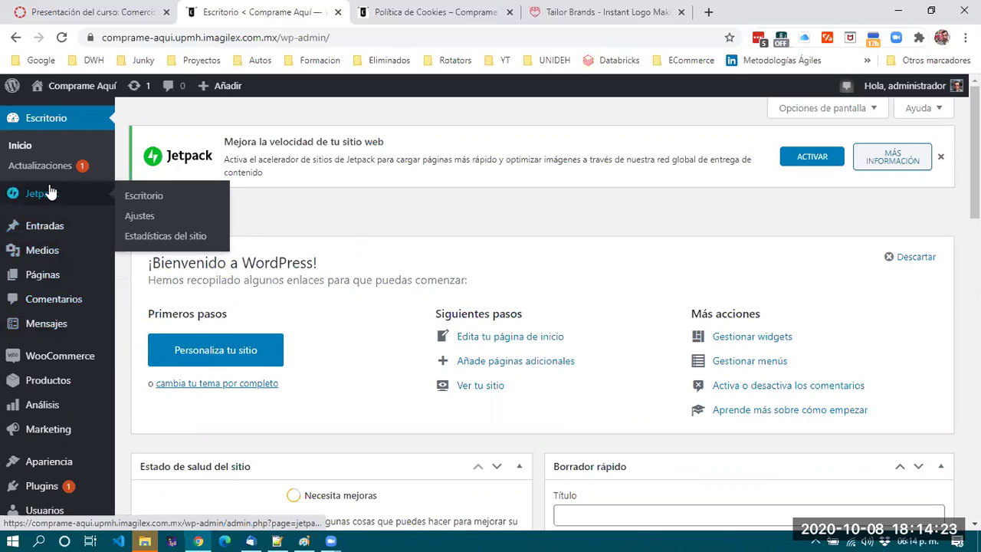
left_click(39, 261)
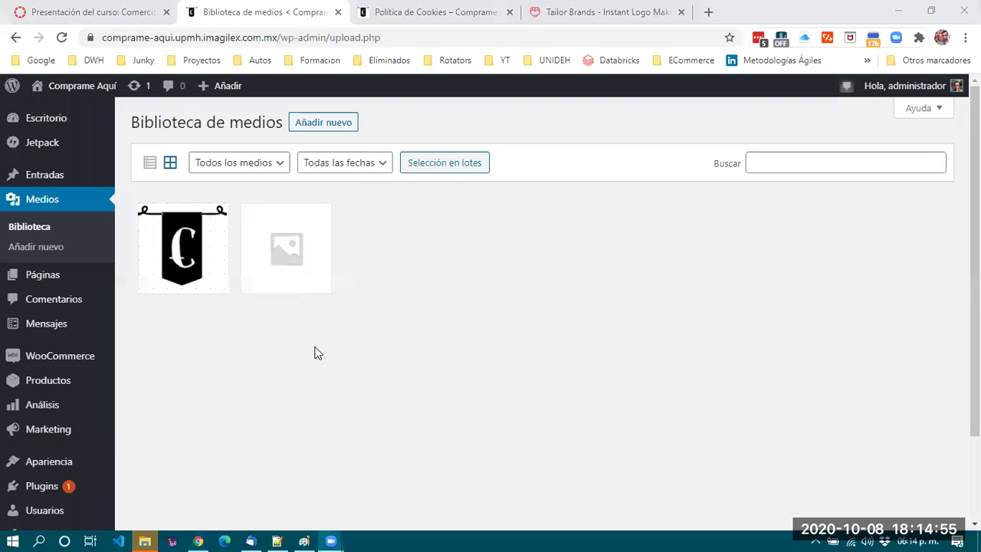
left_click(594, 408)
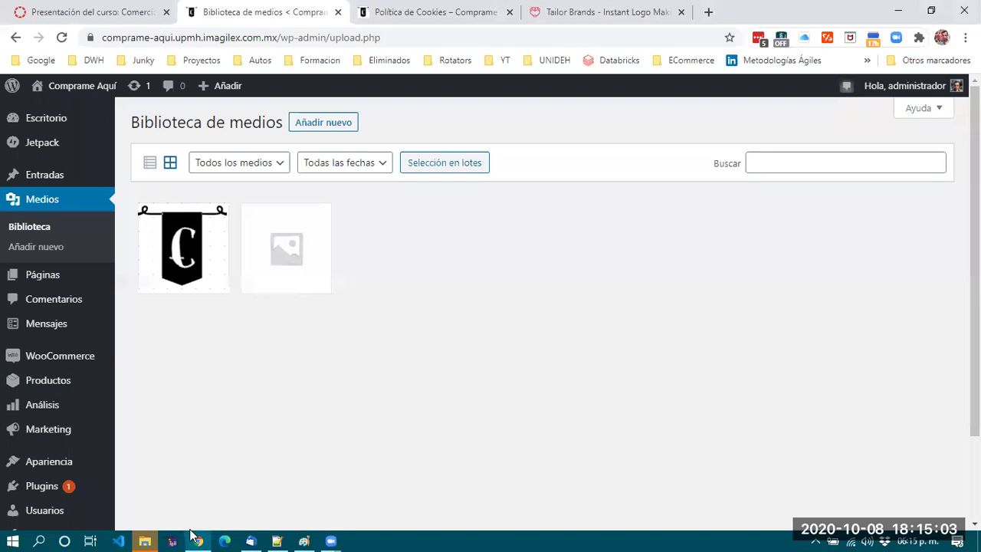
- Switch to File Explorer, open the Descargas folder and find the plat_ecom_trend PNG images
left_click(144, 540)
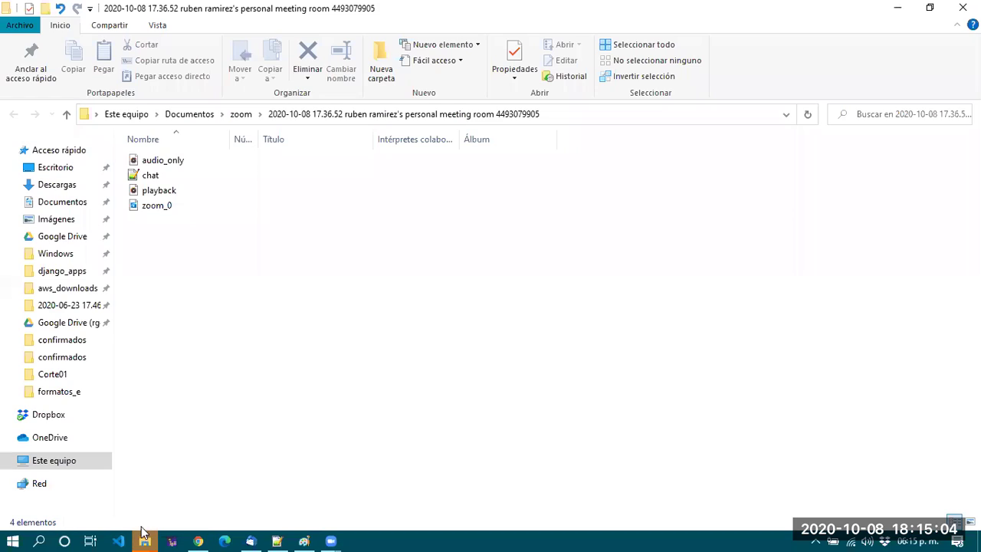
left_click(57, 184)
scroll(305, 376, "down", 9)
scroll(305, 376, "down", 20)
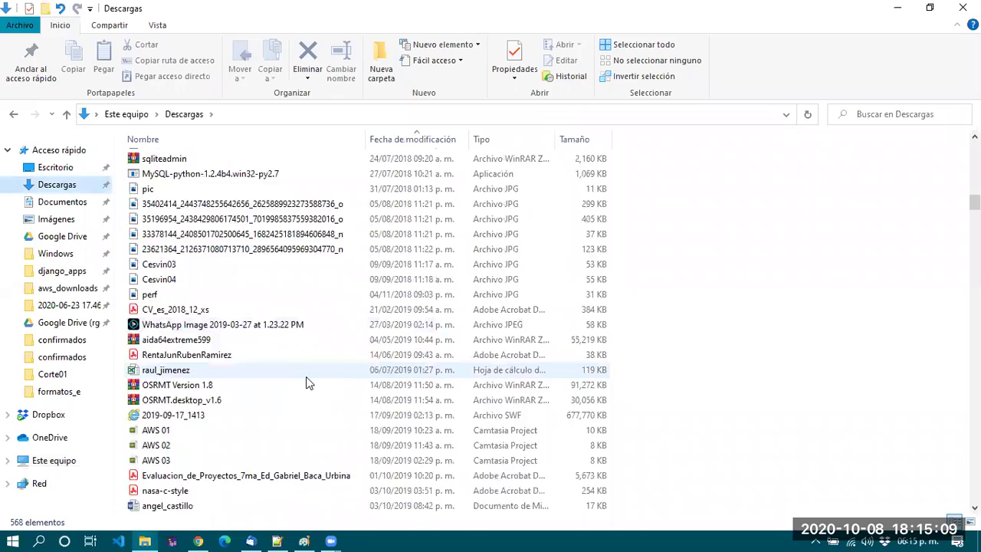
scroll(306, 376, "down", 20)
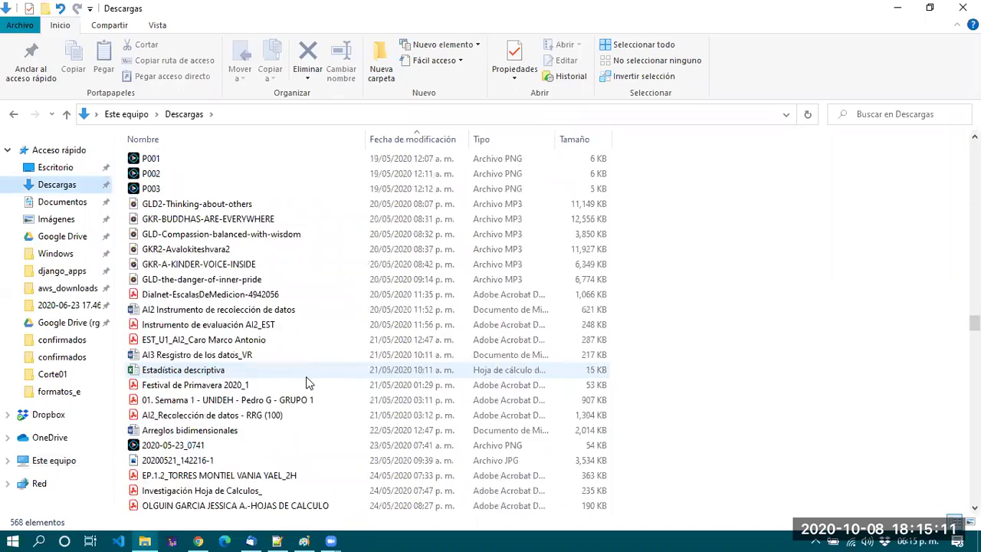
scroll(306, 376, "down", 20)
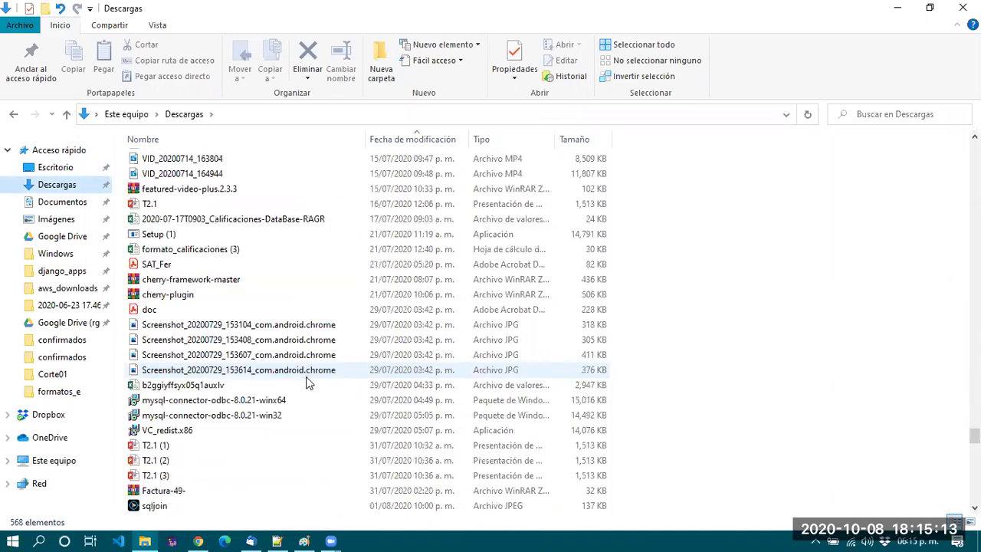
scroll(305, 376, "down", 7)
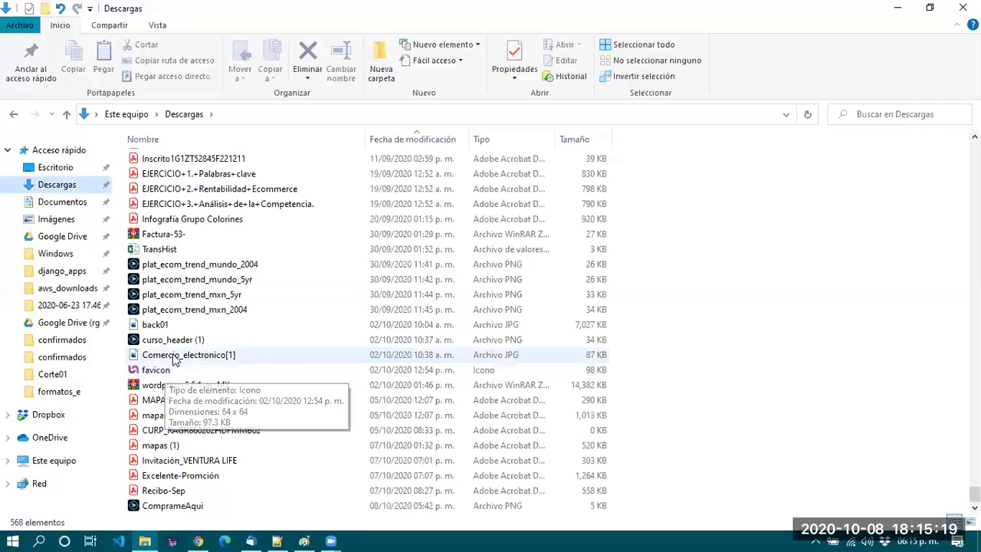
- Upload the four plat_ecom_trend PNG images, from mundo_2004 to mxn_2004, from the Descargas folder into the site's media library
left_click(205, 309)
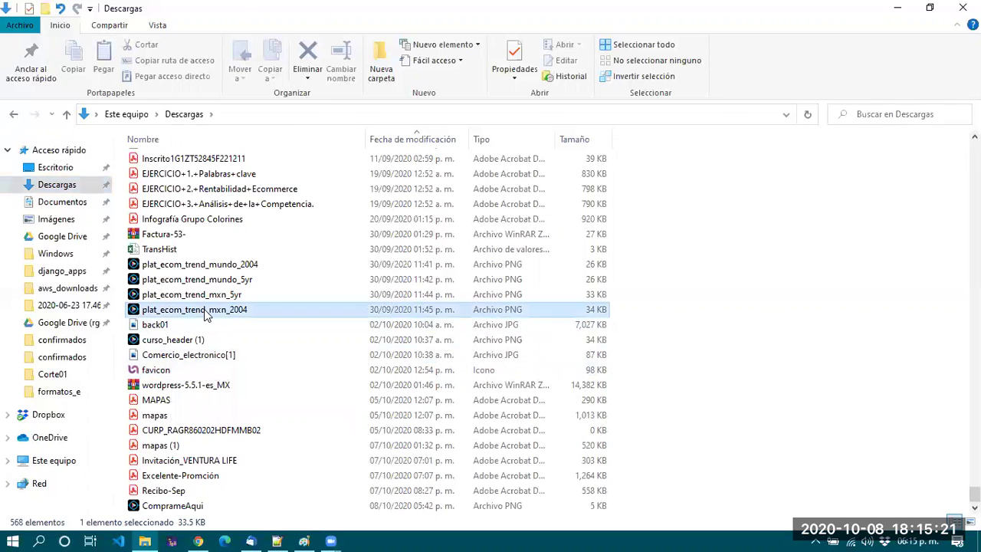
key("shift+Up")
key("shift+Up")
key("shift+Up")
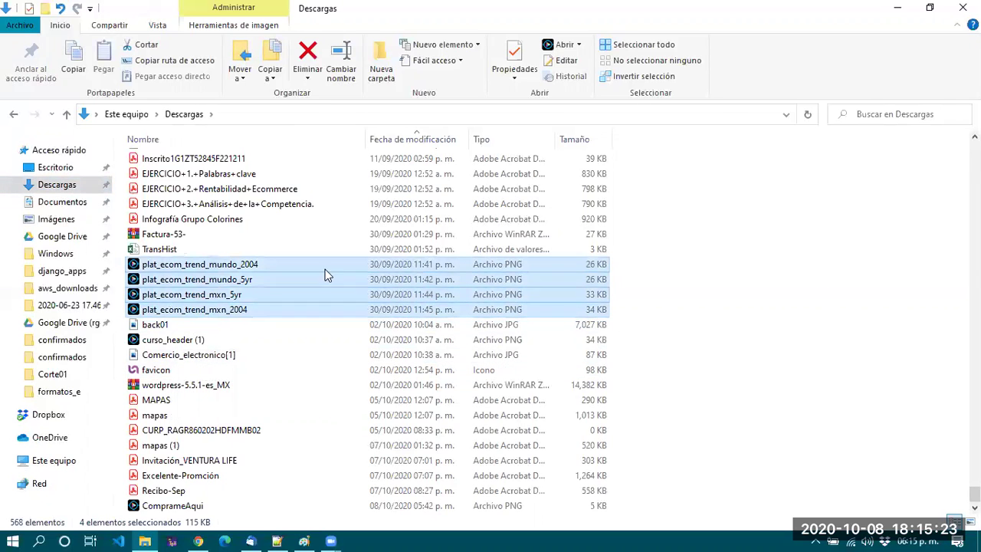
key("super+Down")
left_click_drag(284, 299, 765, 303)
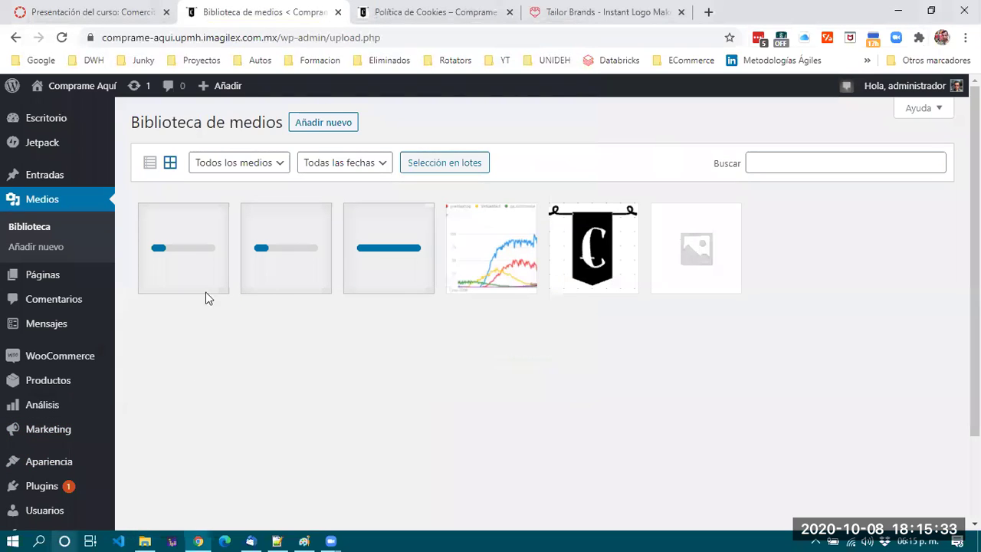
key("alt+Tab")
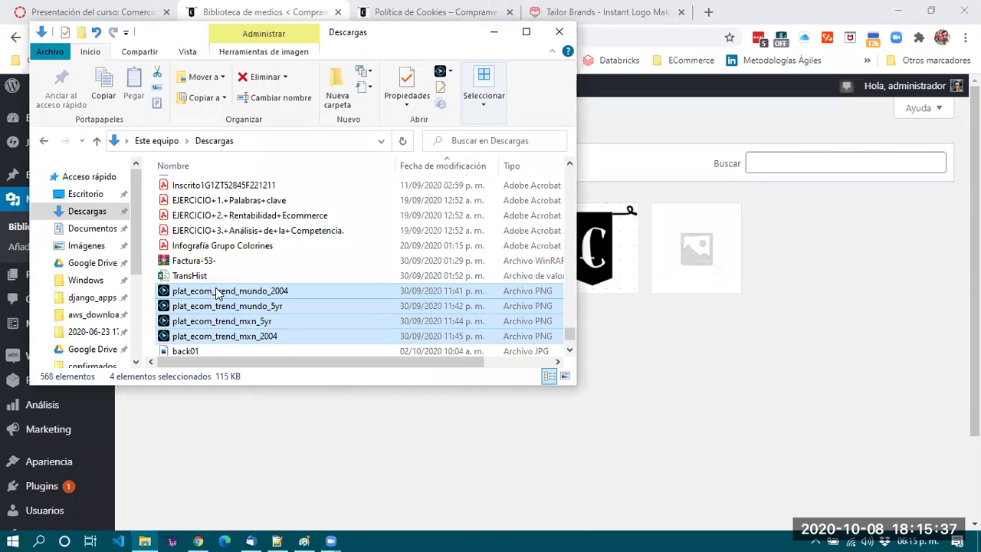
left_click(709, 344)
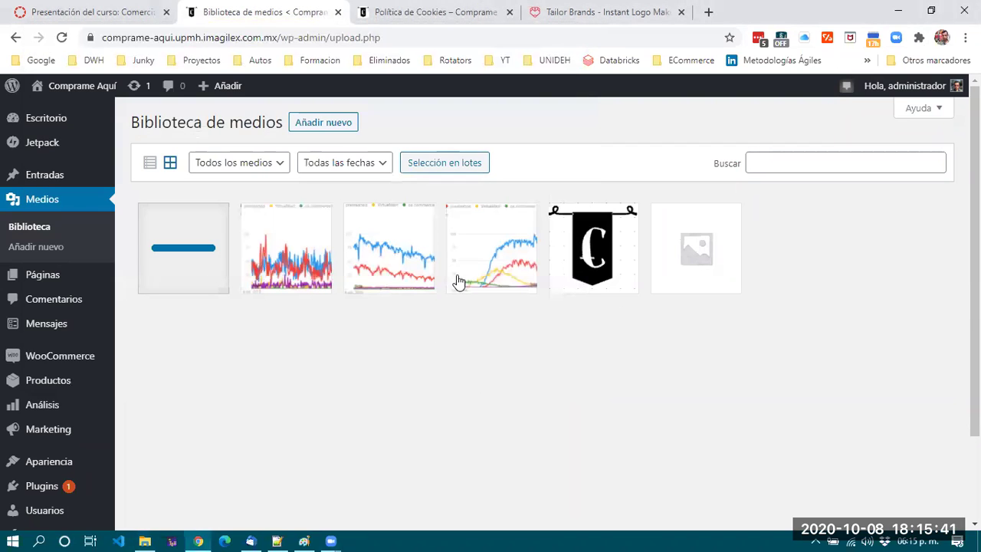
- Open the list of all pages of the site
mouse_move(19, 283)
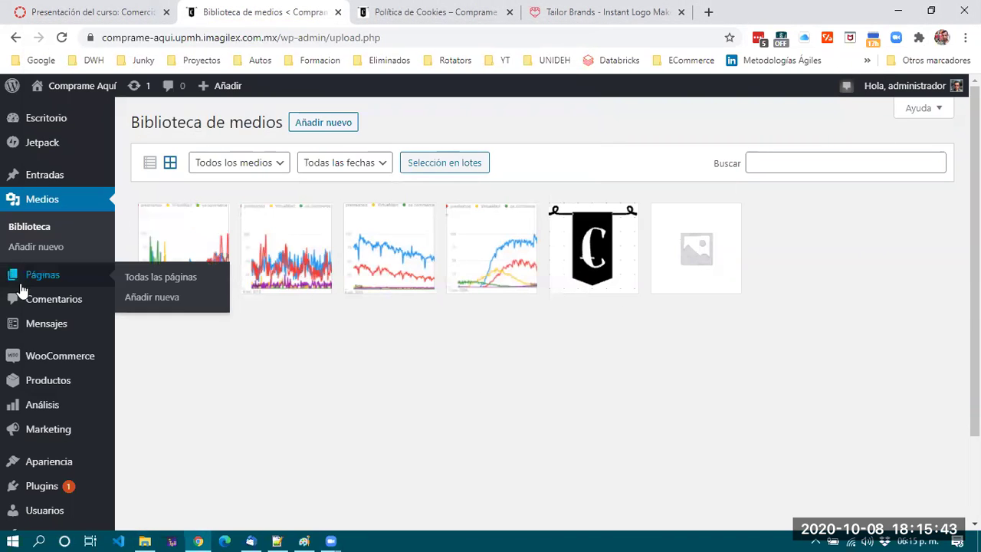
left_click(157, 277)
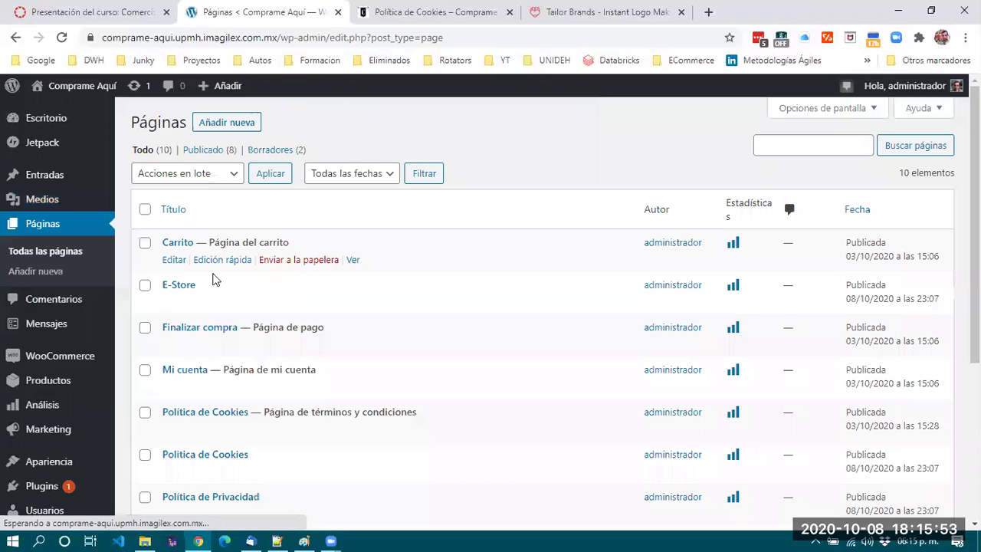
mouse_move(39, 176)
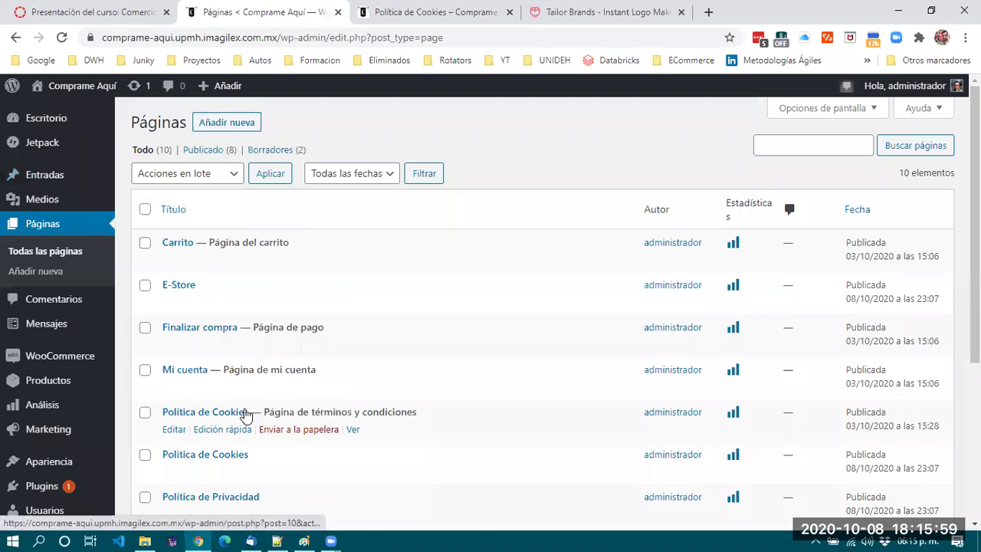
- Examine the body paragraphs on the live Política de Cookies page and return to the list of pages
key("ctrl+Tab")
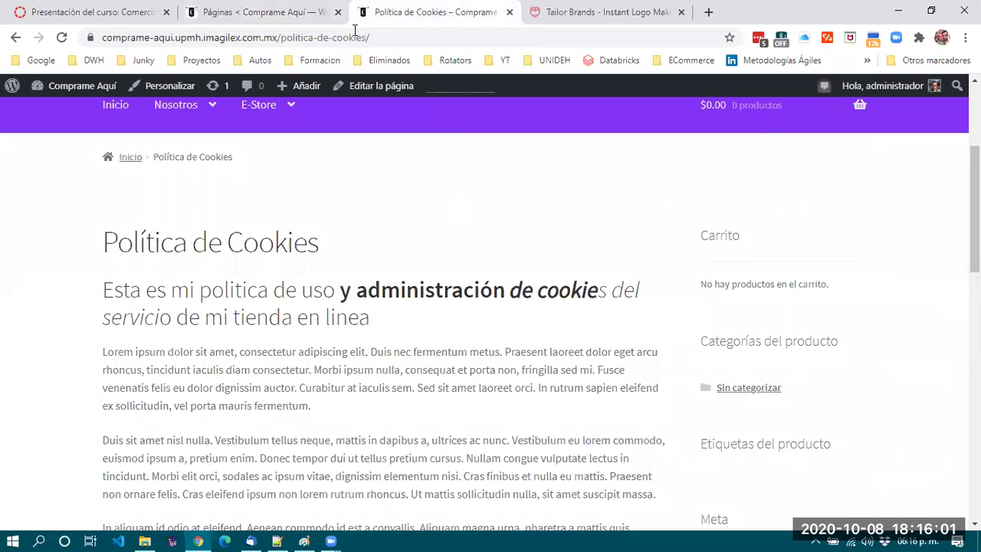
left_click_drag(107, 358, 405, 417)
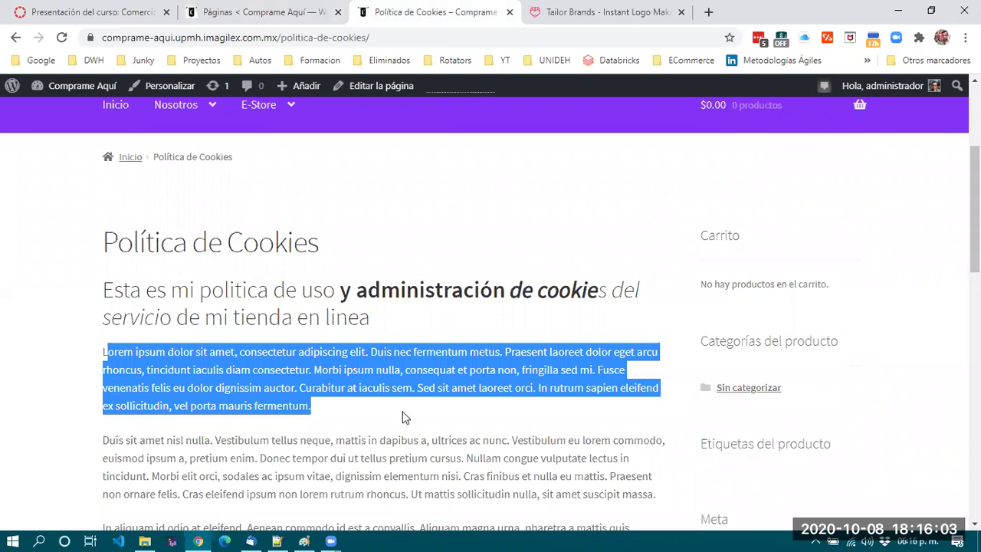
left_click(348, 442)
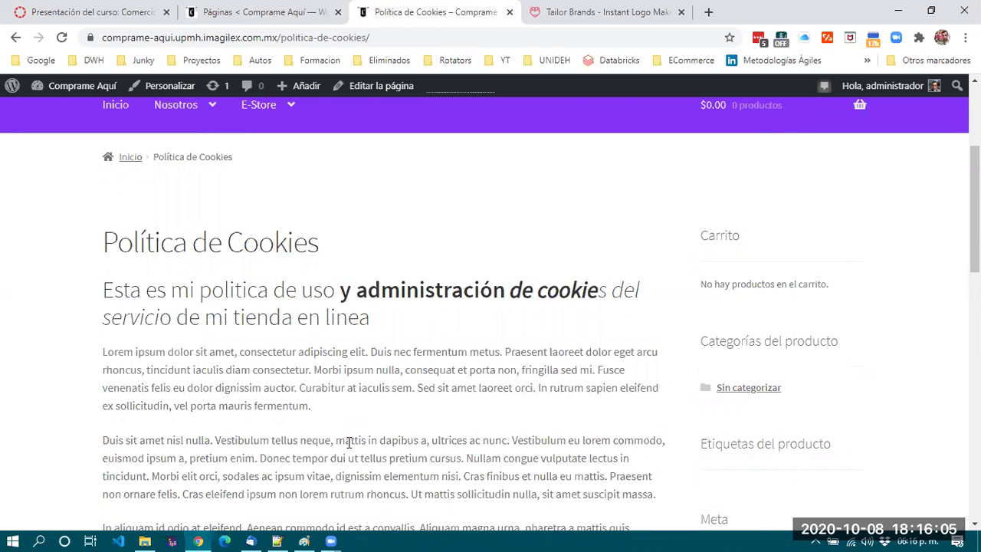
scroll(291, 291, "down", 3)
left_click_drag(260, 242, 381, 336)
left_click(376, 322)
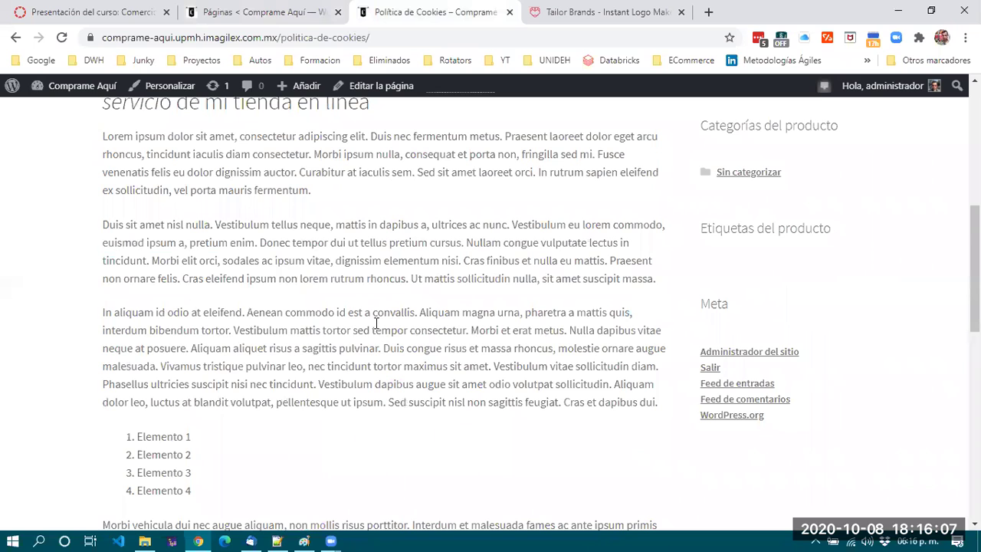
left_click_drag(120, 310, 279, 314)
left_click(278, 314)
key("ctrl+shift+Tab")
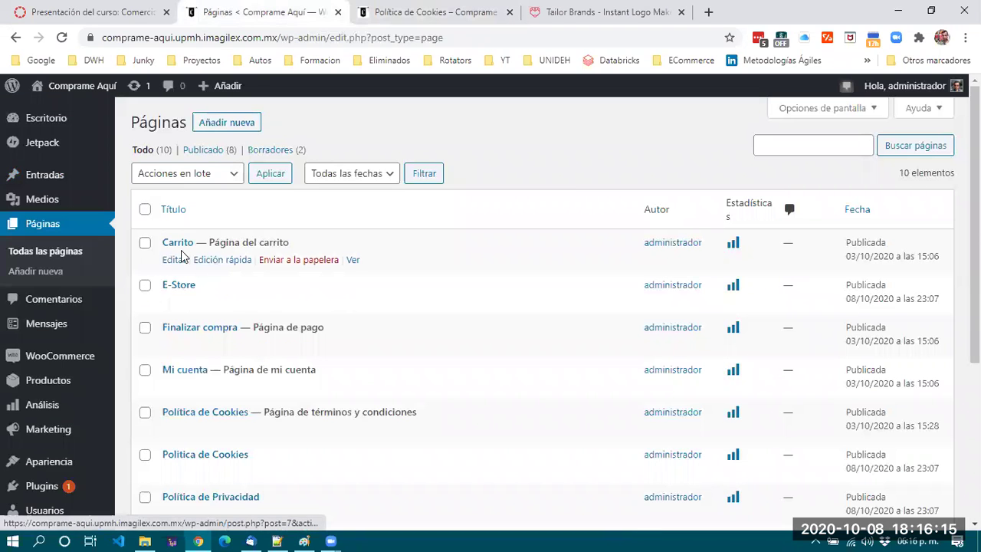
- Open the Política de Cookies page marked as the terms and conditions page for editing
scroll(198, 373, "down", 1)
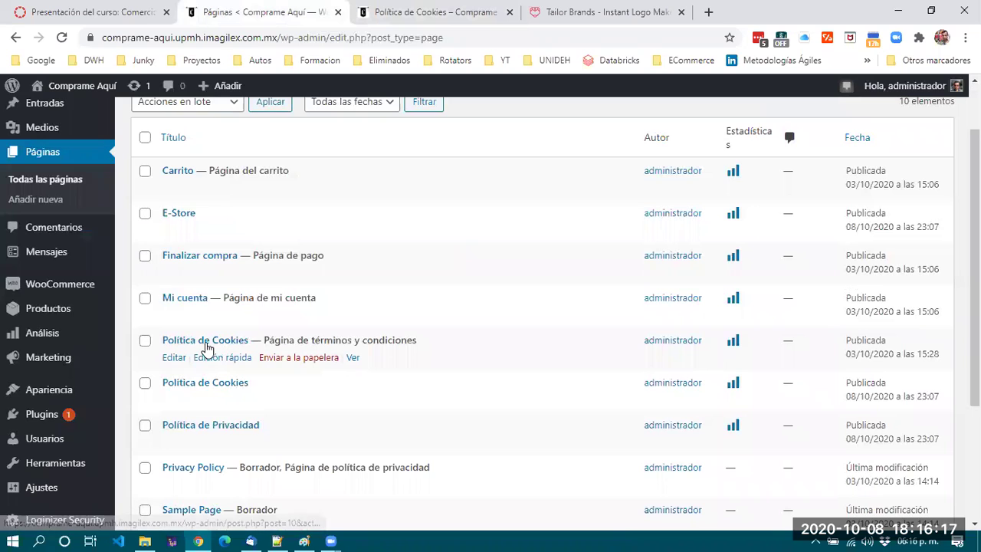
scroll(211, 341, "down", 1)
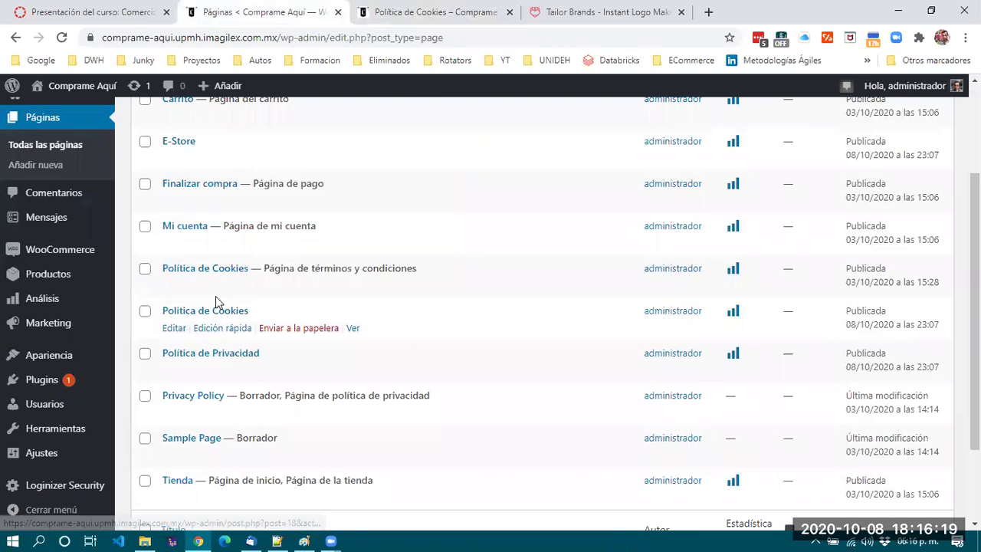
left_click(218, 269)
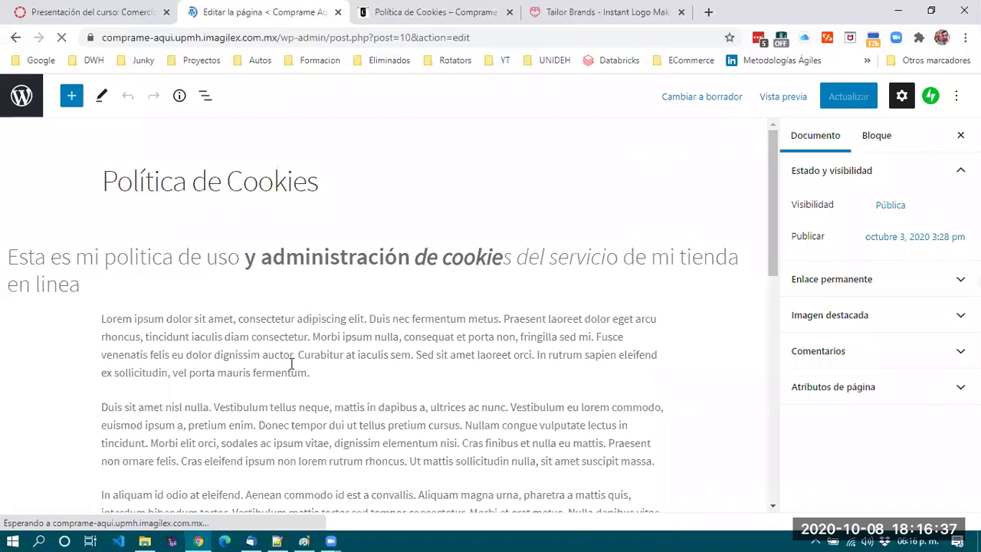
- Insert an empty paragraph block after the first Lorem ipsum paragraph and show the page's document settings
left_click(380, 378)
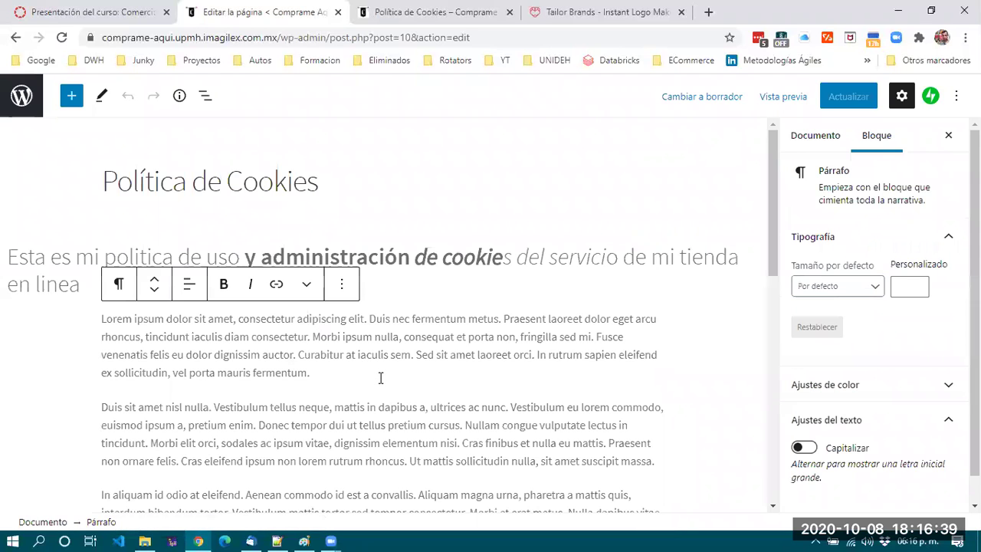
key("Return")
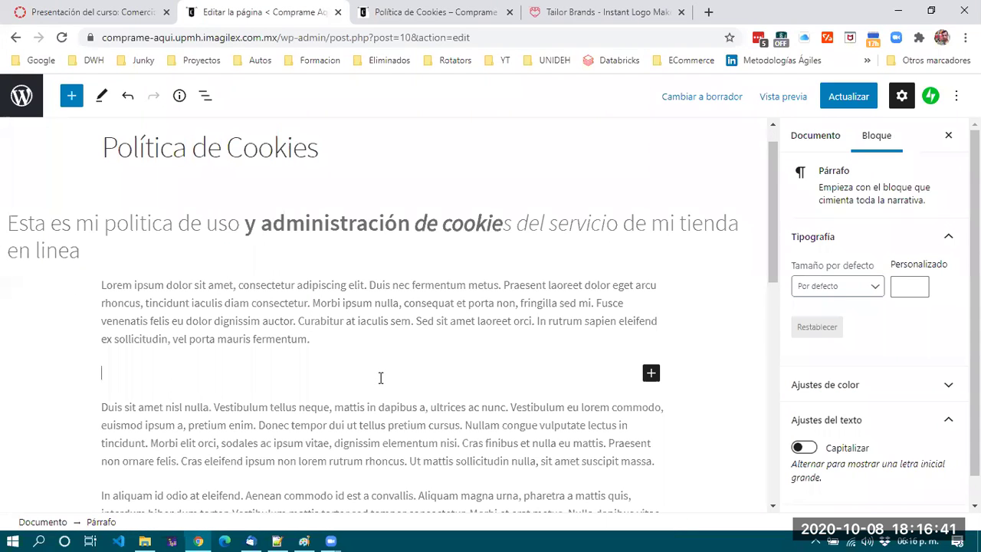
scroll(885, 421, "down", 1)
scroll(884, 417, "up", 1)
left_click(816, 144)
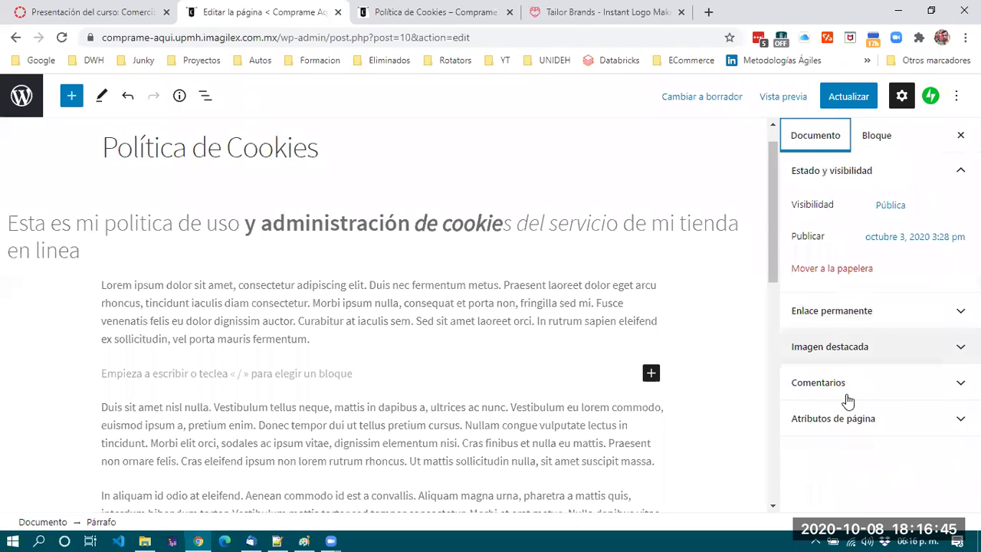
- Open the full library of available blocks from the empty paragraph below the first Lorem ipsum paragraph
left_click(844, 349)
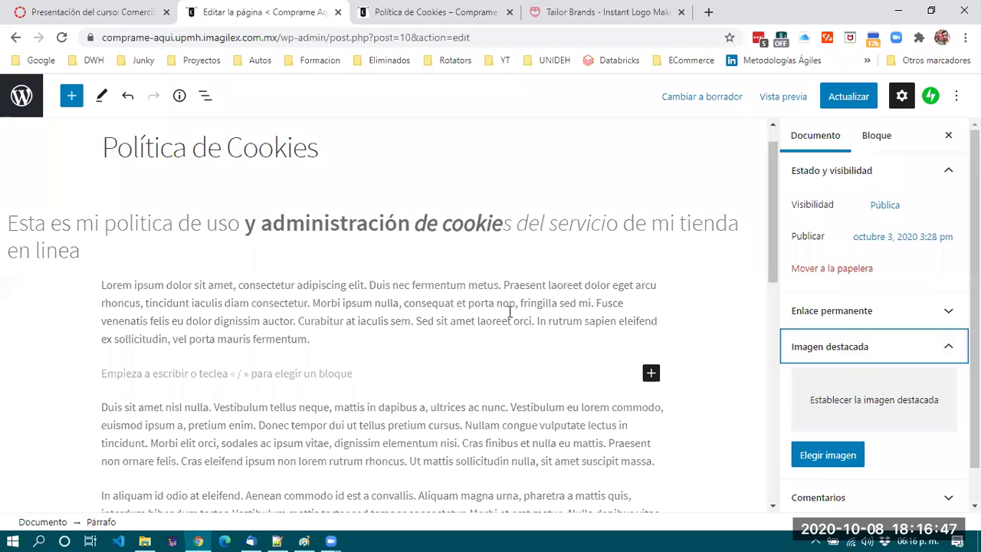
scroll(191, 372, "down", 1)
left_click(206, 299)
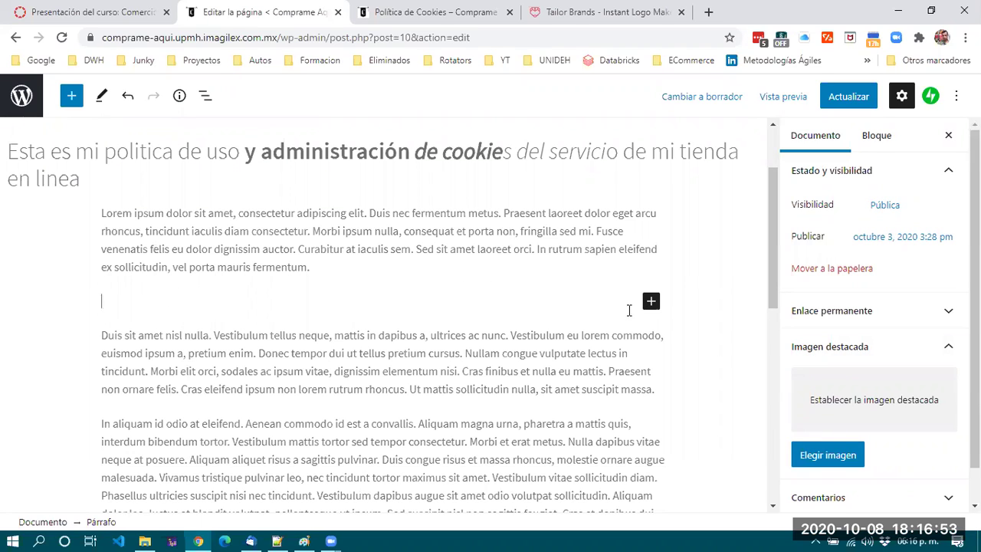
left_click(651, 302)
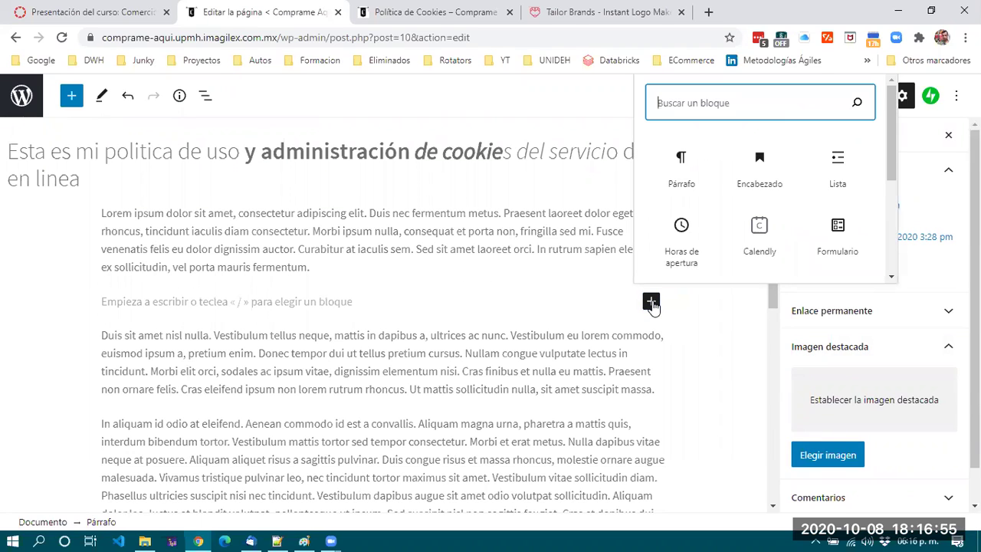
left_click(363, 296)
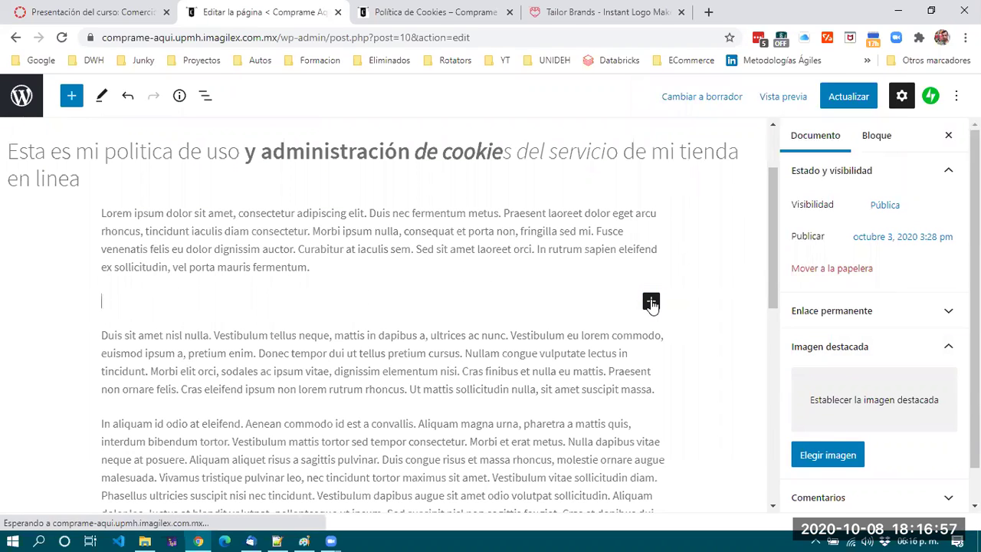
left_click(650, 301)
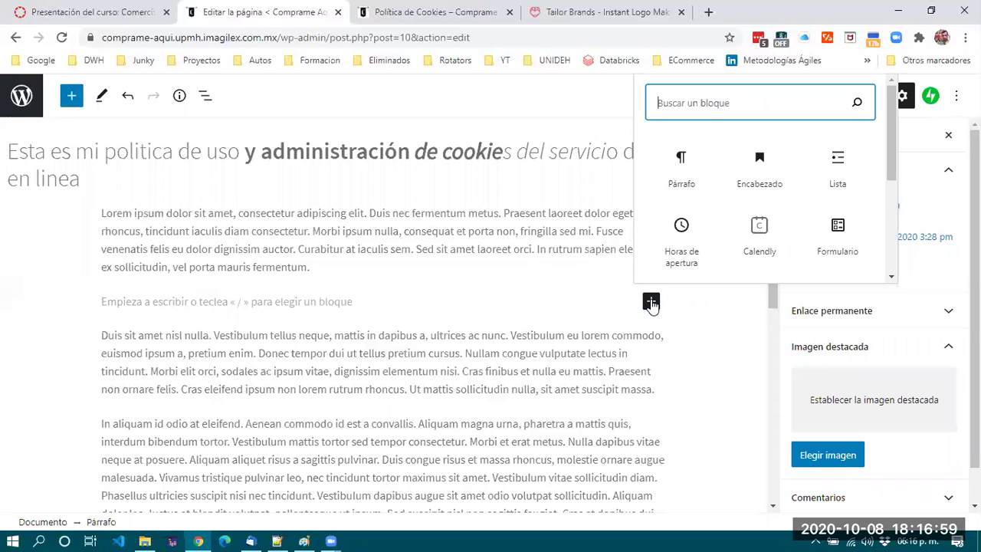
left_click_drag(889, 144, 896, 257)
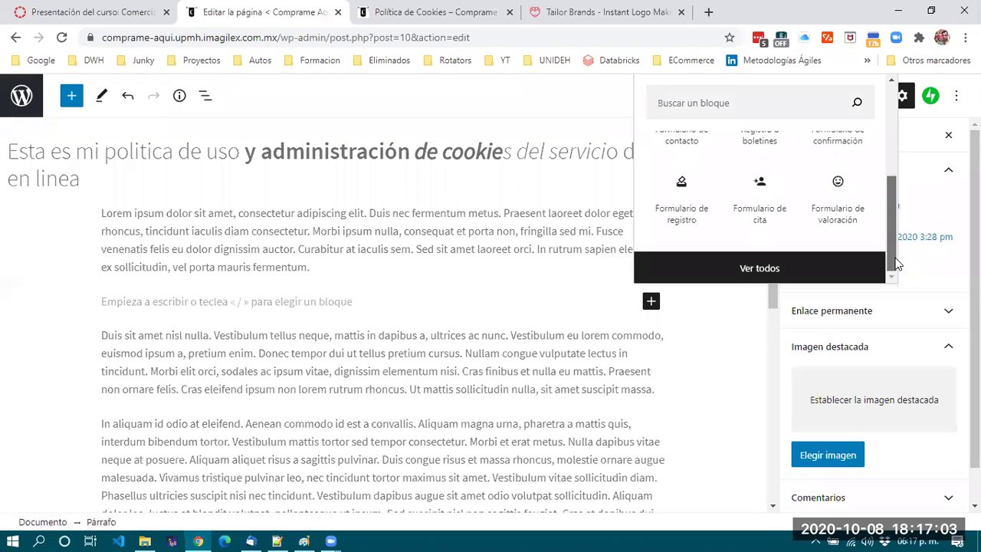
left_click(764, 270)
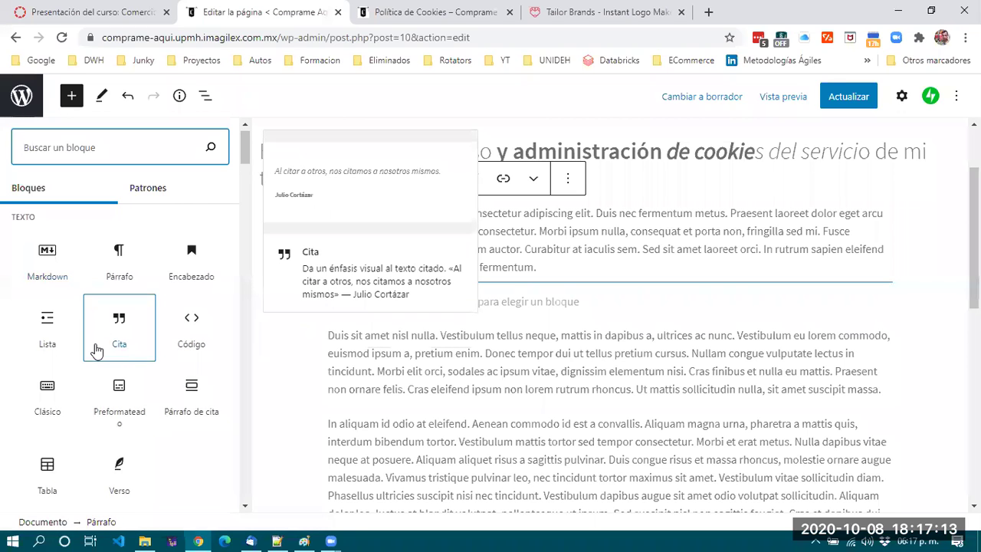
- Insert an Imagen block from the Medios category below the first Lorem ipsum paragraph
scroll(96, 350, "down", 1)
scroll(96, 351, "down", 2)
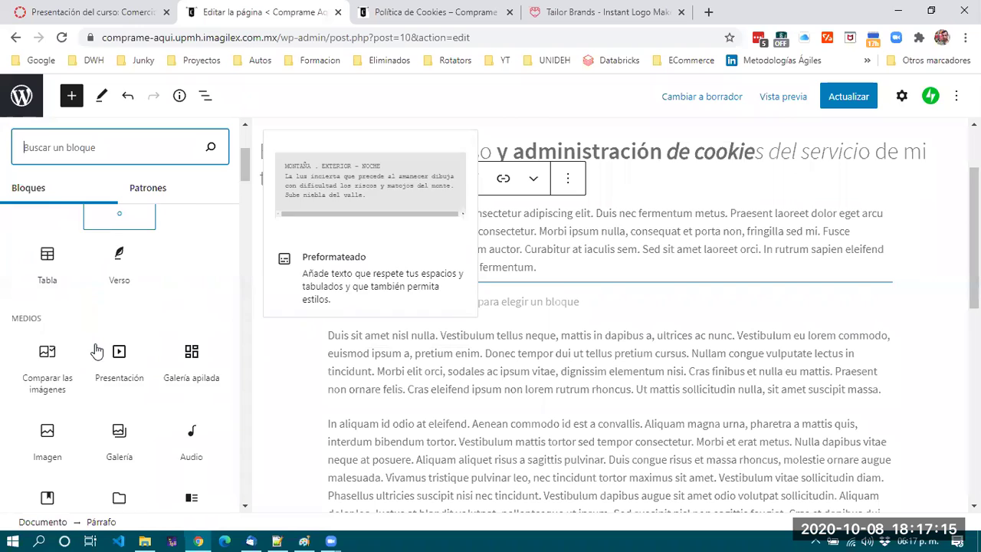
scroll(96, 351, "down", 1)
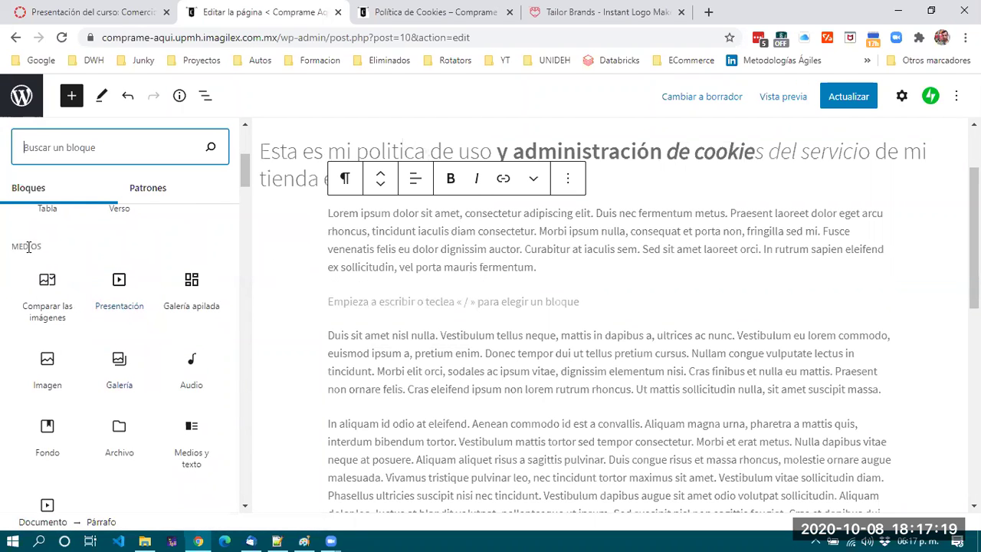
mouse_move(47, 364)
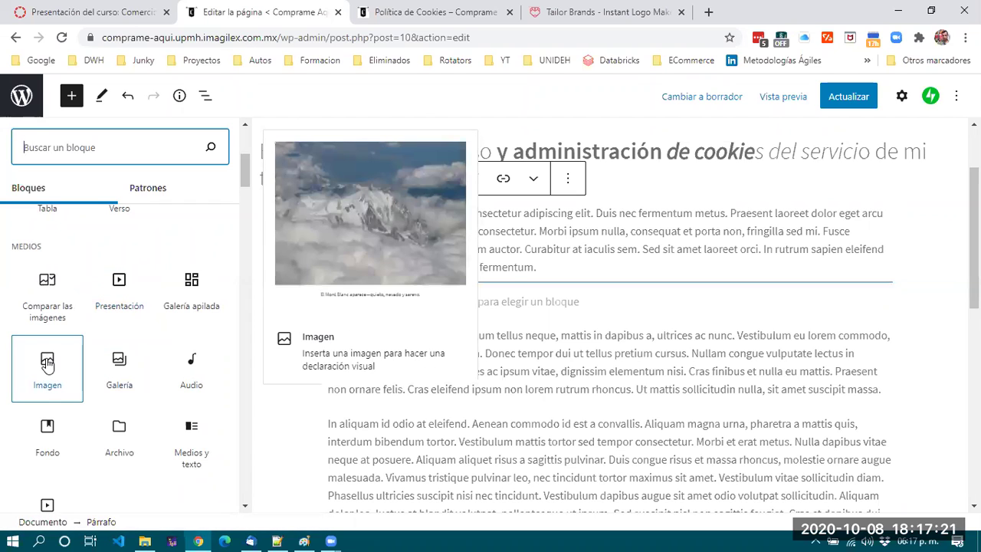
mouse_move(120, 363)
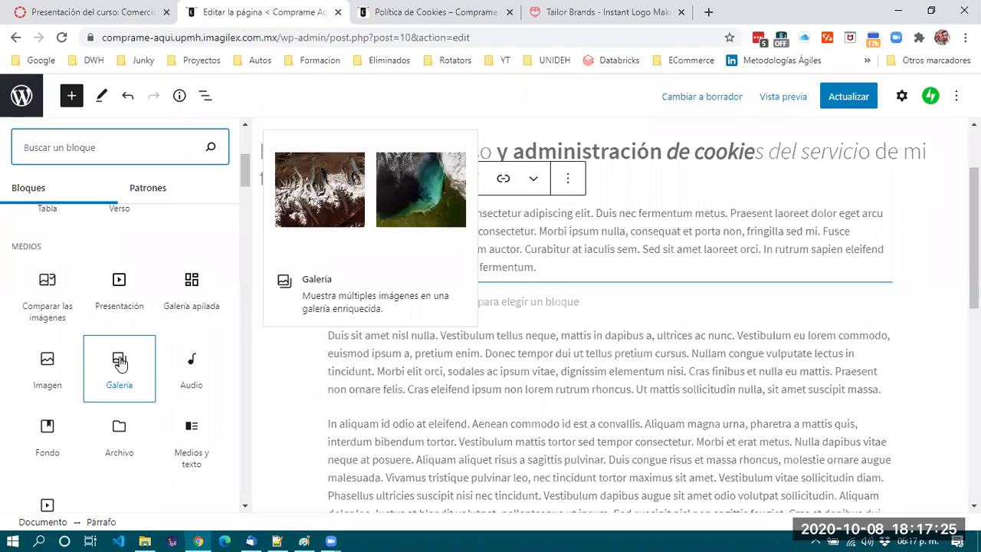
left_click(47, 382)
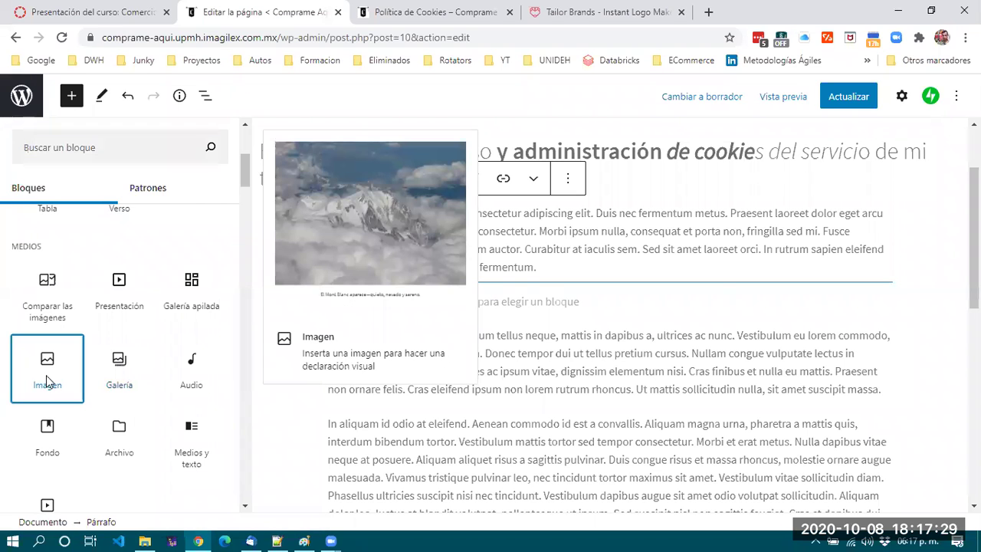
left_click(47, 382)
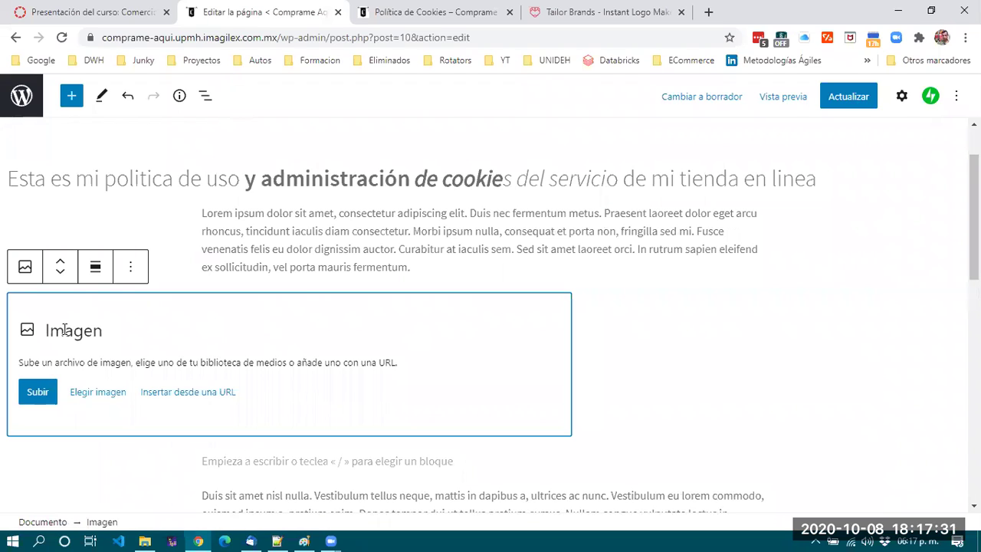
- Fill the image block with plat_ecom_trend_mundo_2004.png from the media library
left_click(36, 393)
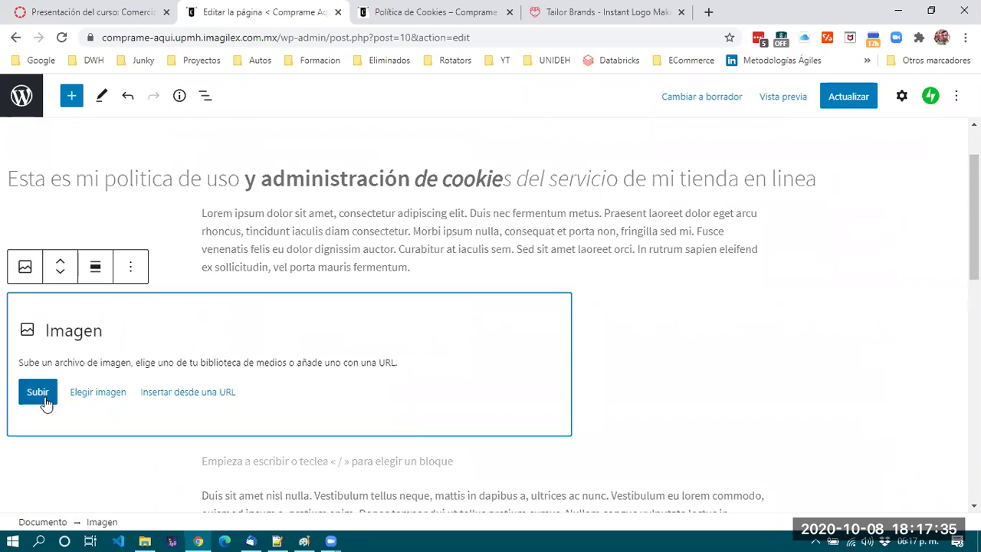
left_click(121, 397)
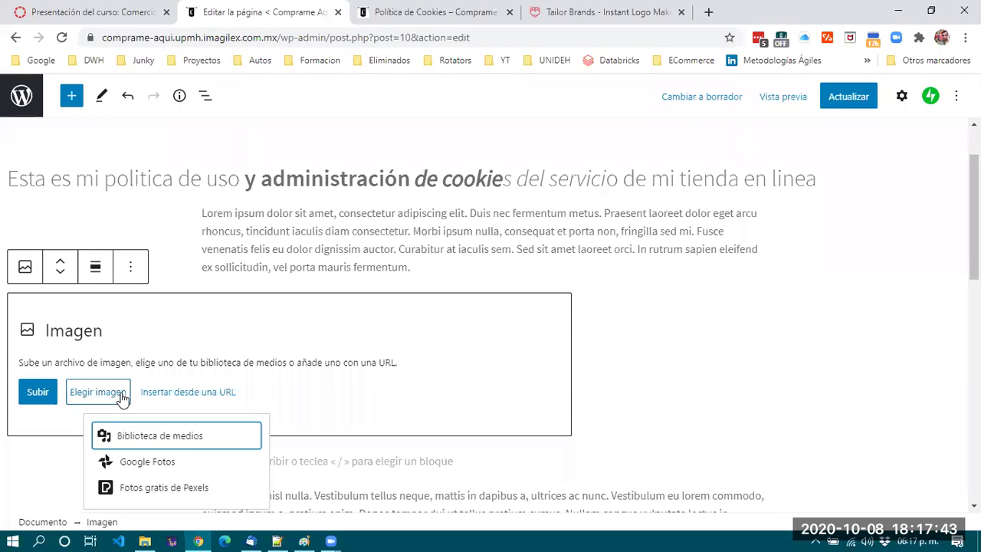
left_click(145, 440)
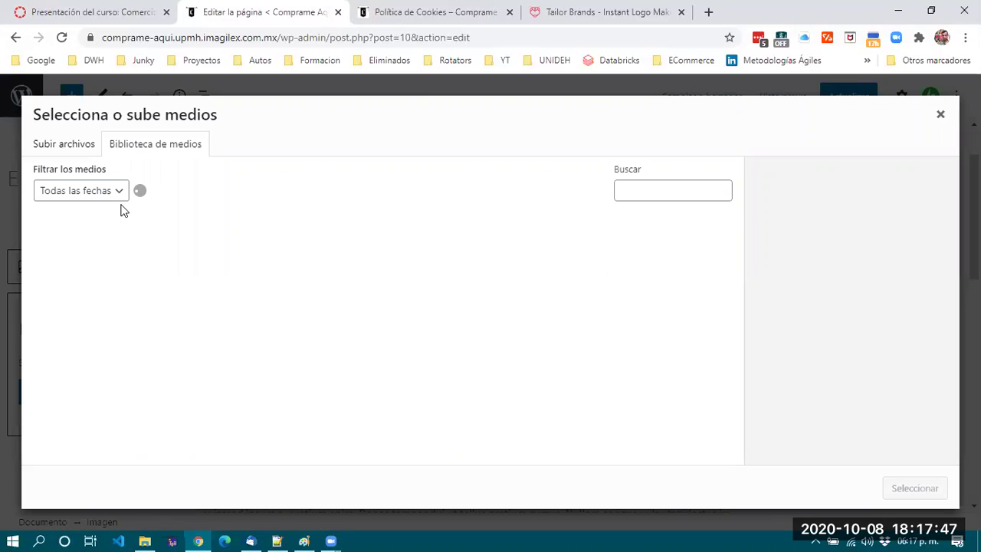
left_click(383, 262)
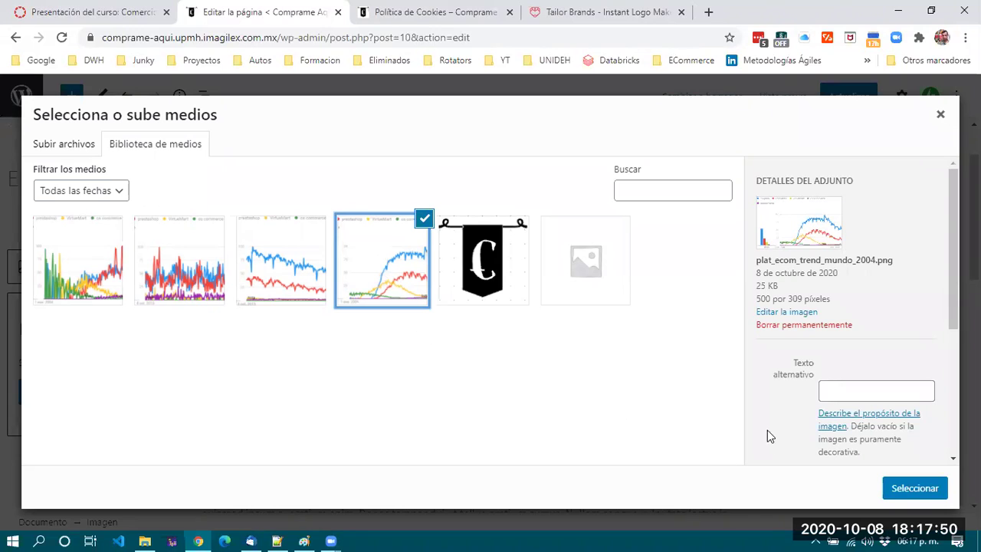
left_click(893, 494)
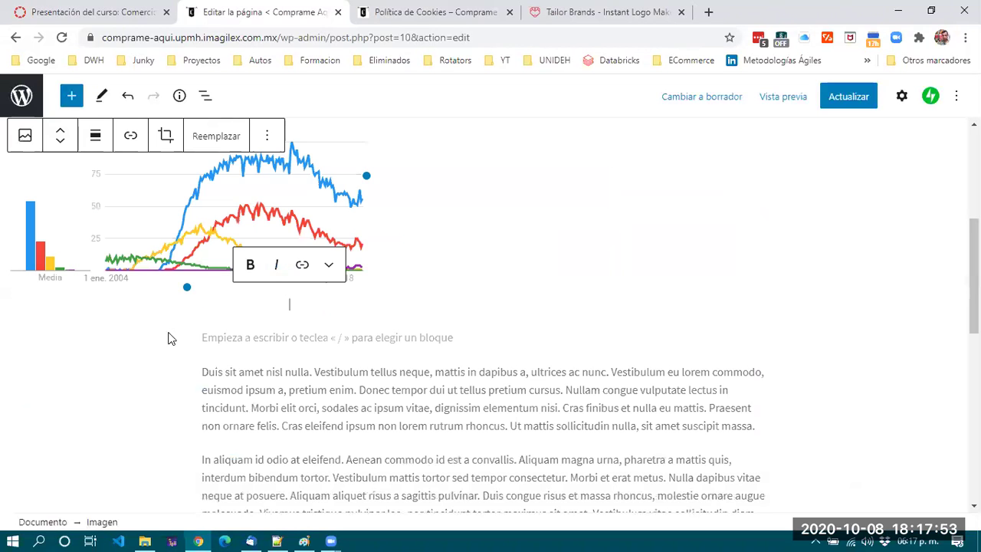
- Try the wide width on the inserted chart image and settle on centred alignment
scroll(306, 392, "up", 2)
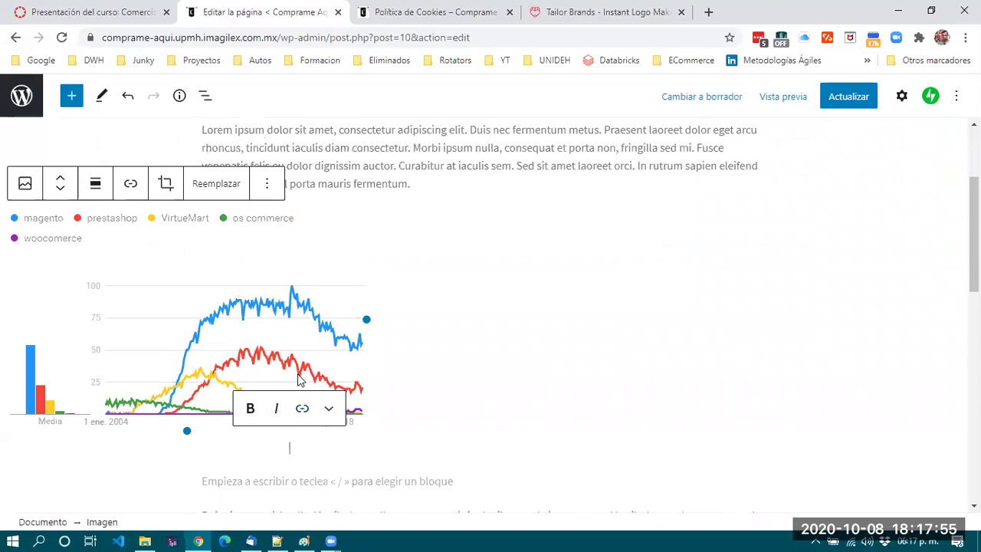
scroll(337, 441, "down", 1)
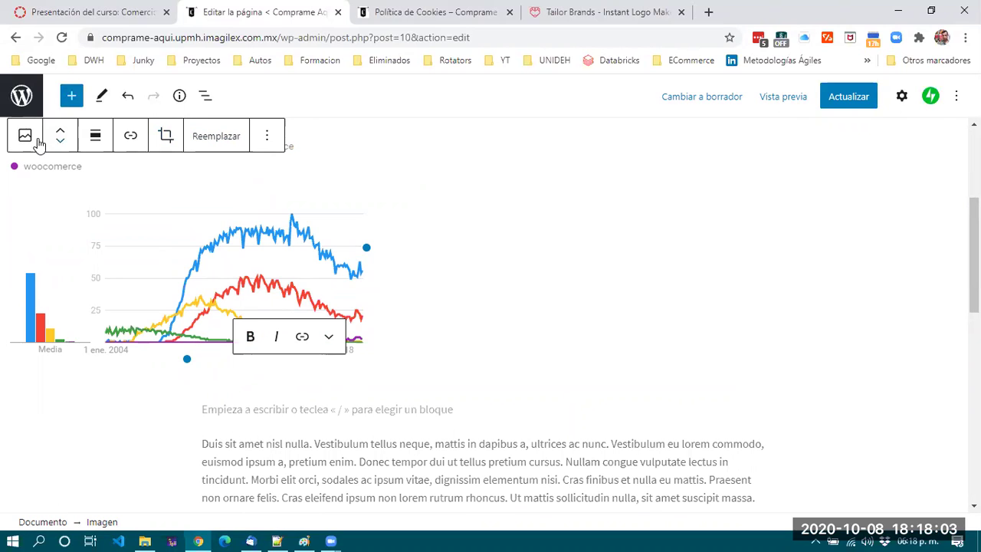
left_click(95, 142)
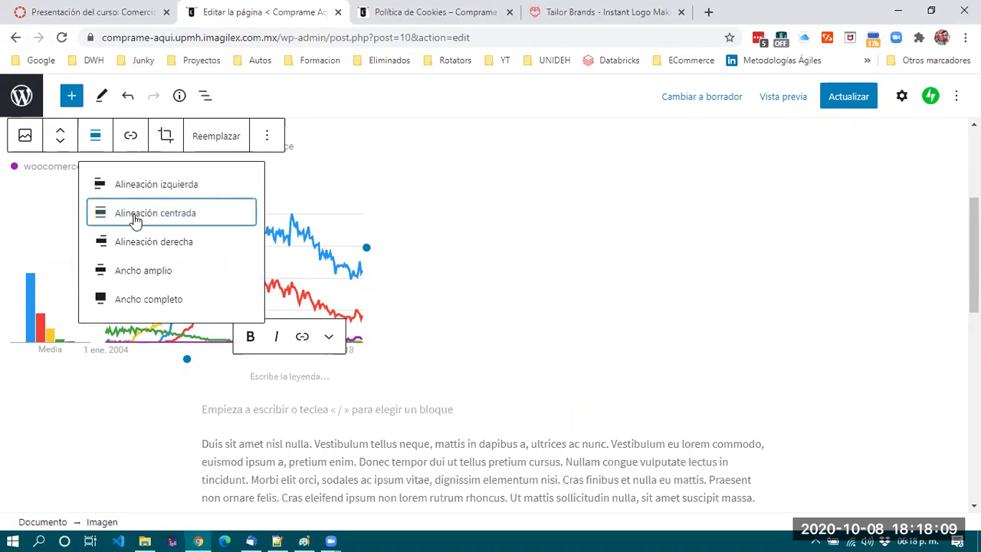
left_click(135, 272)
left_click(135, 136)
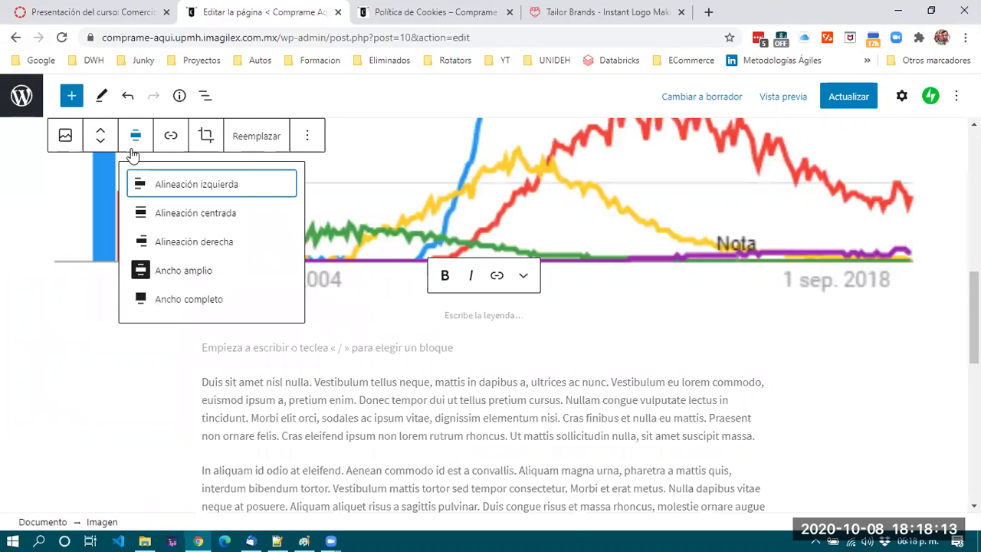
left_click(180, 214)
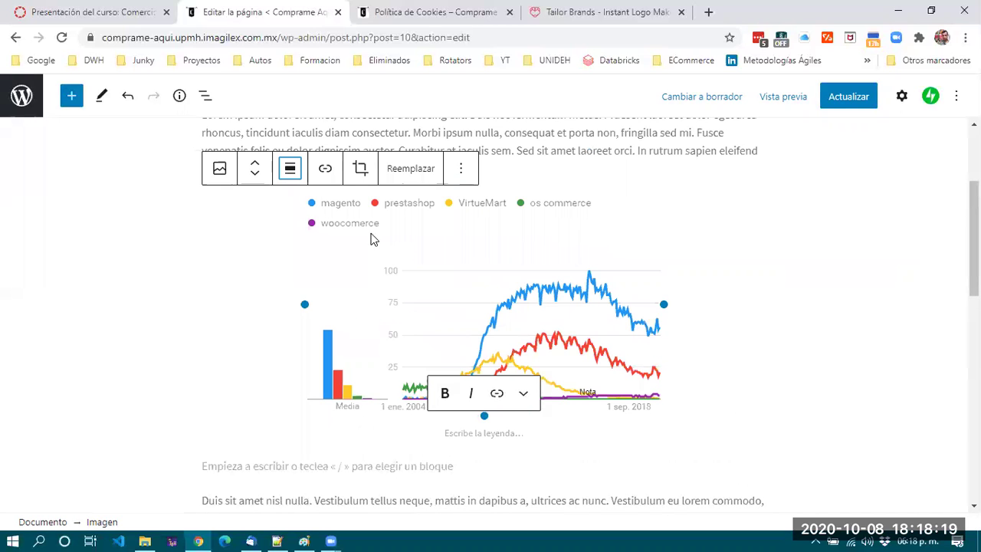
- Show the image block's settings and review its style, alternative text, size and dimension options
scroll(368, 249, "up", 1)
left_click(459, 240)
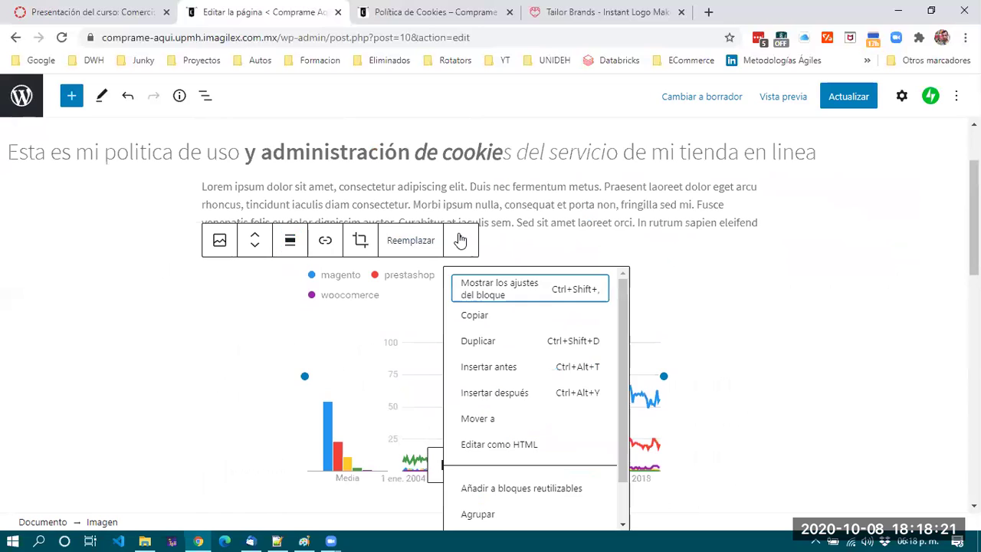
scroll(542, 311, "down", 1)
scroll(545, 311, "up", 1)
scroll(755, 323, "down", 1)
scroll(754, 322, "down", 1)
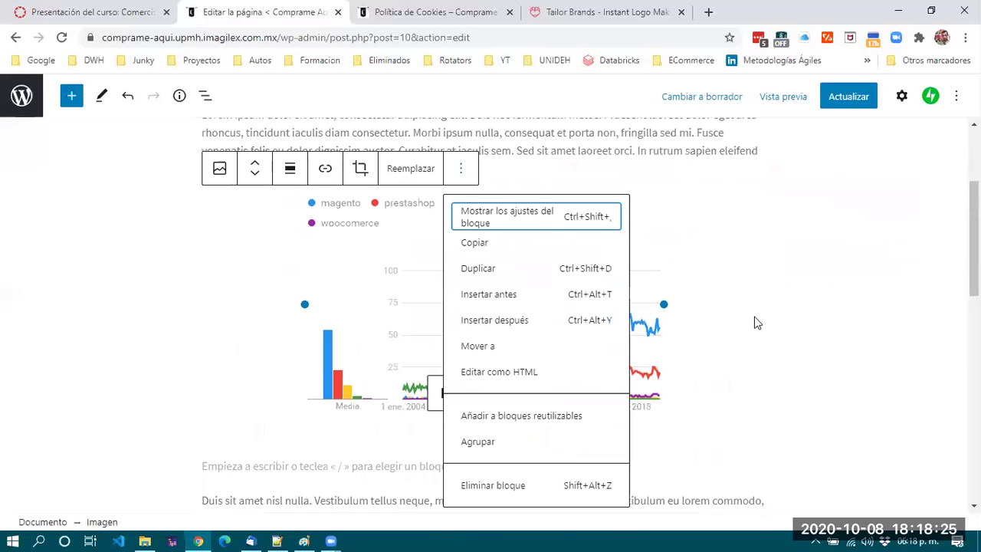
left_click(520, 222)
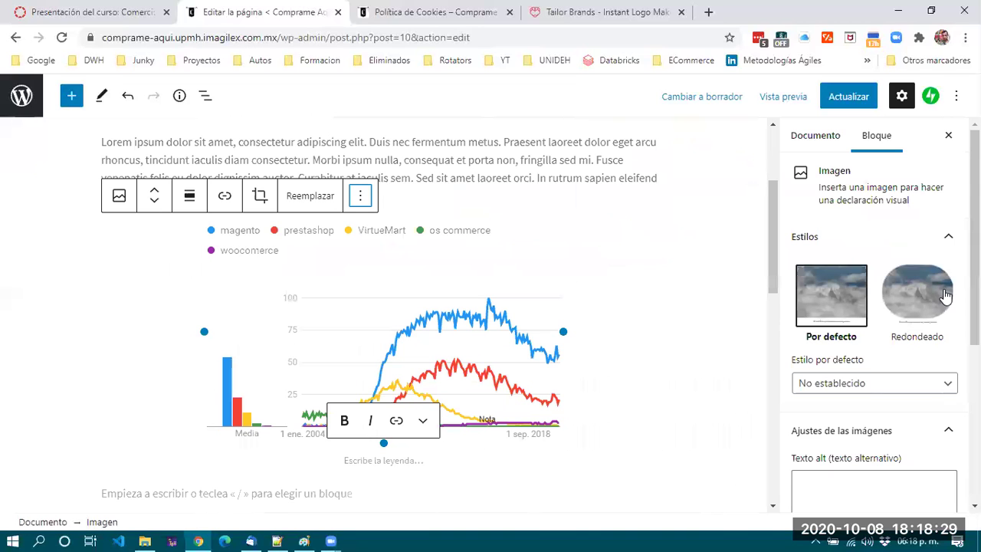
scroll(892, 355, "down", 3)
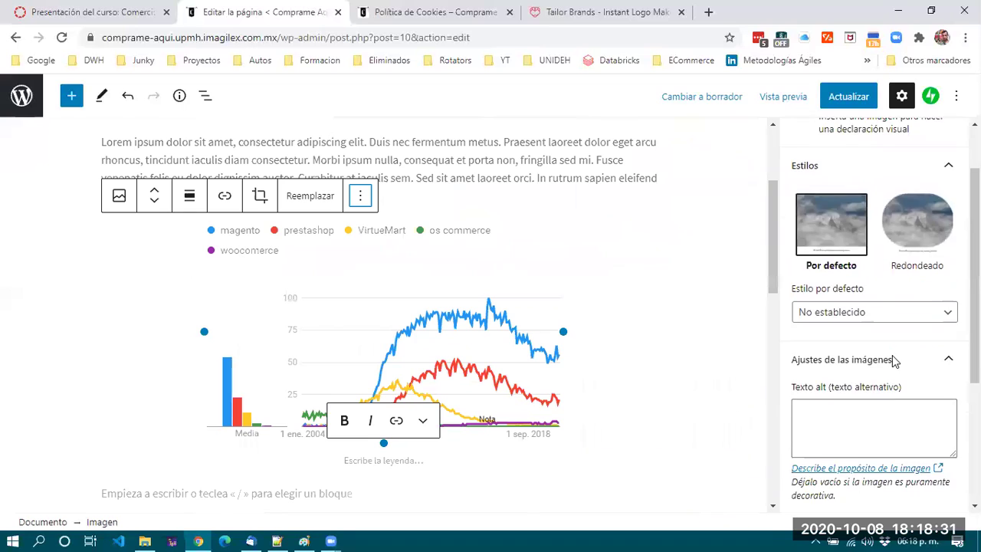
scroll(892, 355, "down", 1)
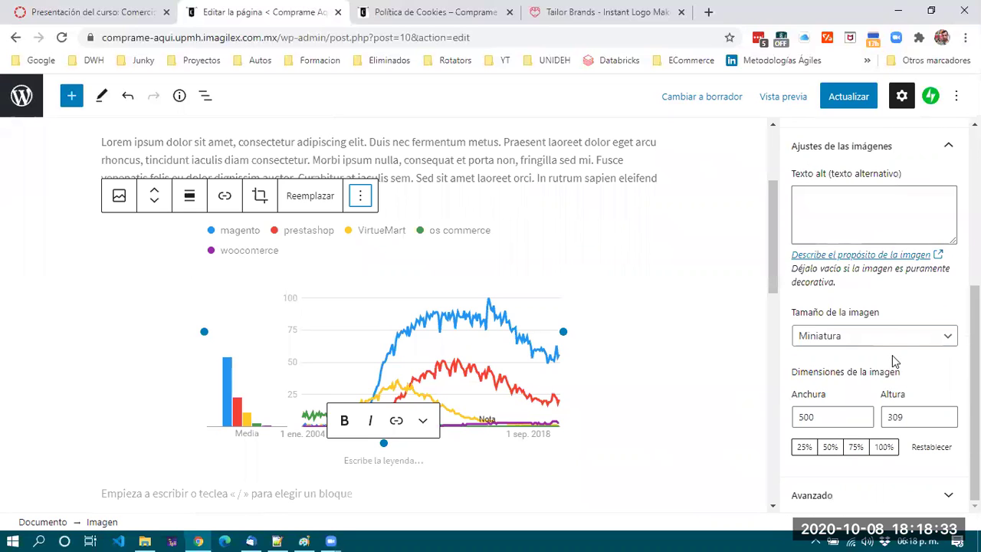
scroll(892, 355, "up", 4)
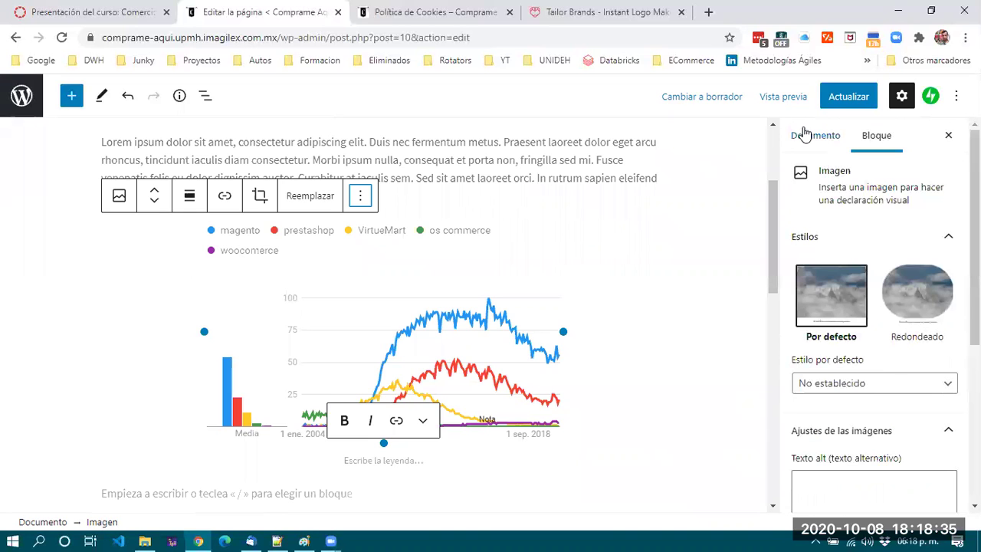
left_click(318, 310)
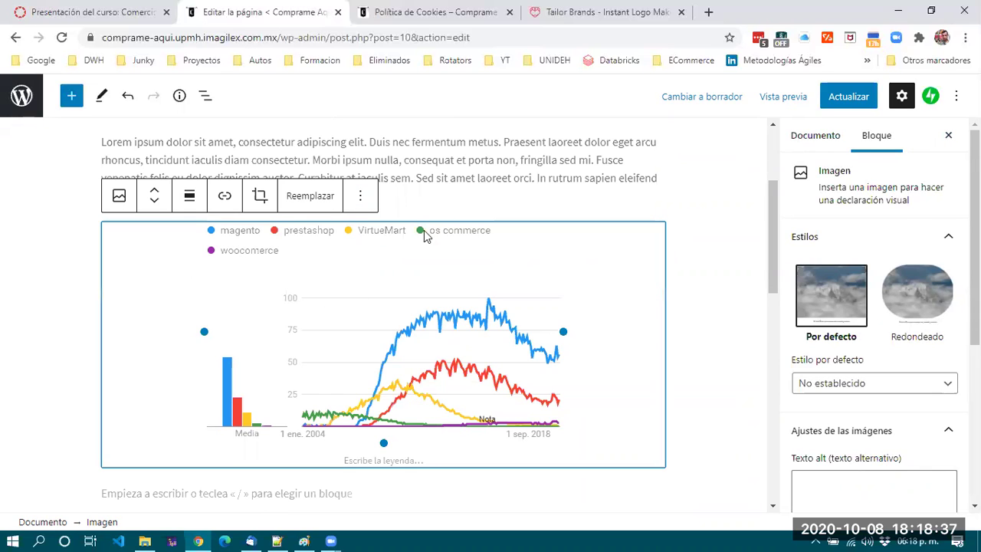
left_click(190, 198)
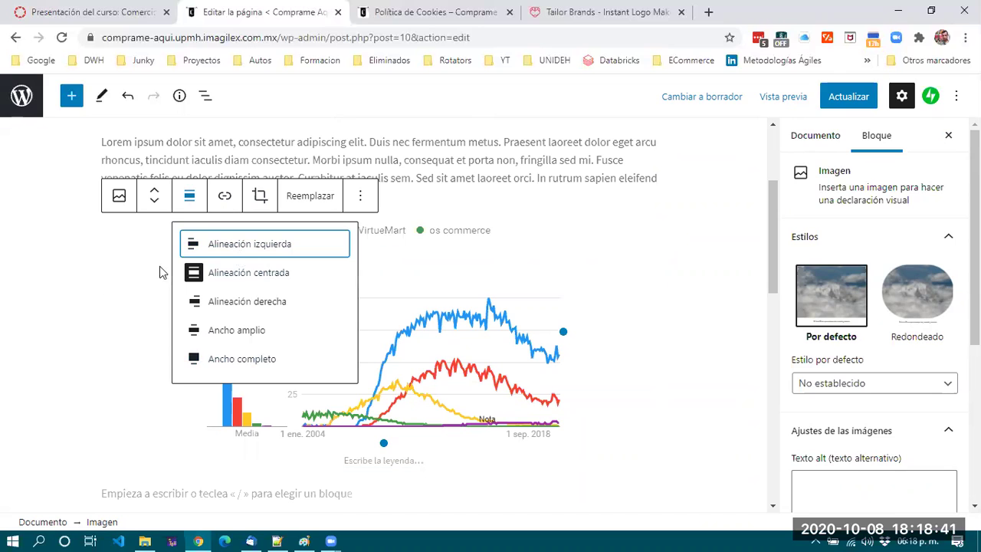
left_click(460, 242)
left_click(314, 195)
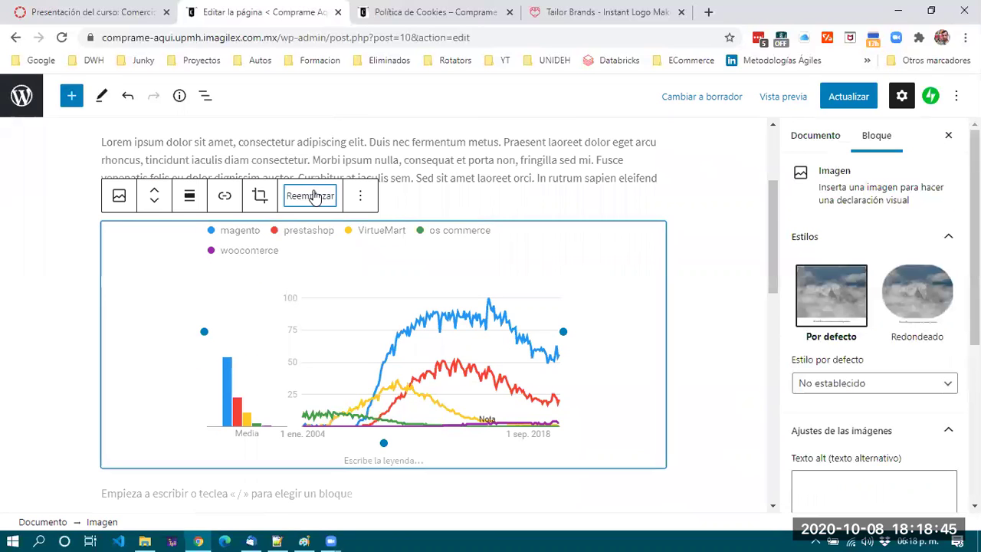
left_click(314, 197)
left_click(249, 257)
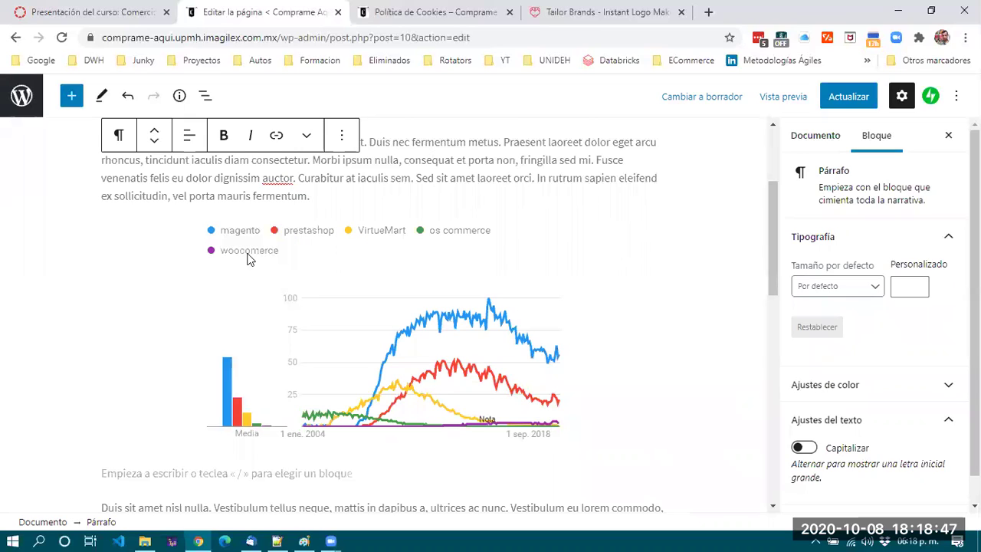
- Update the published Política de Cookies page with the inserted chart image
left_click(306, 331)
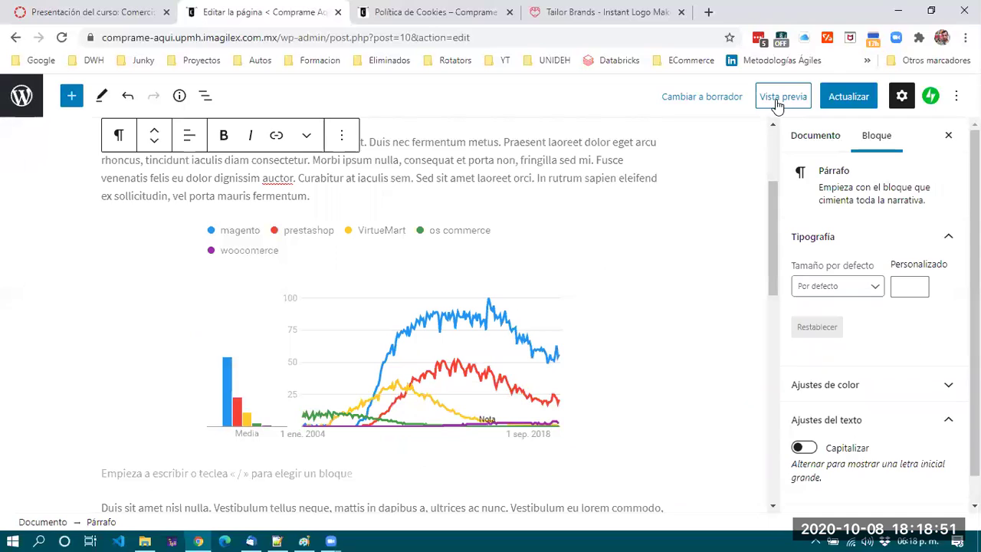
left_click(835, 97)
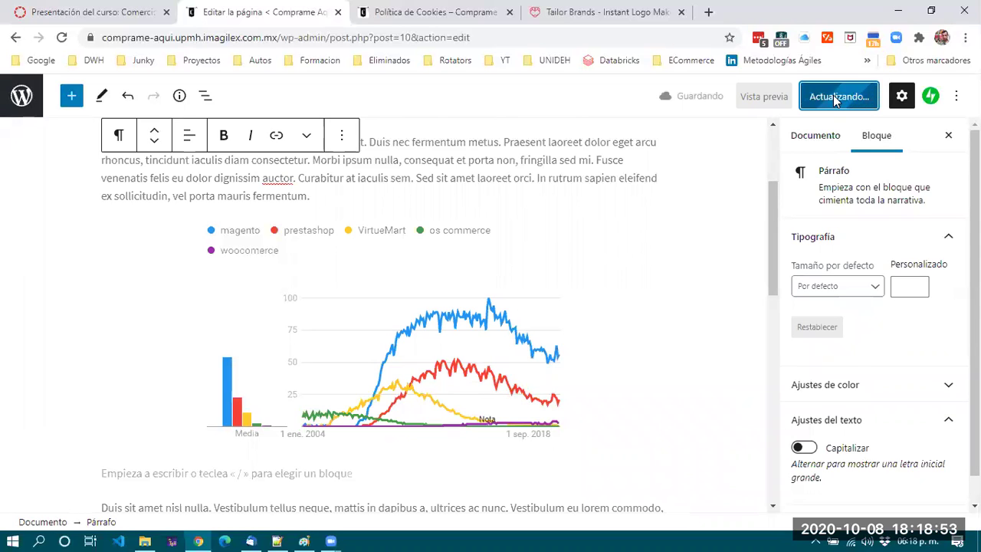